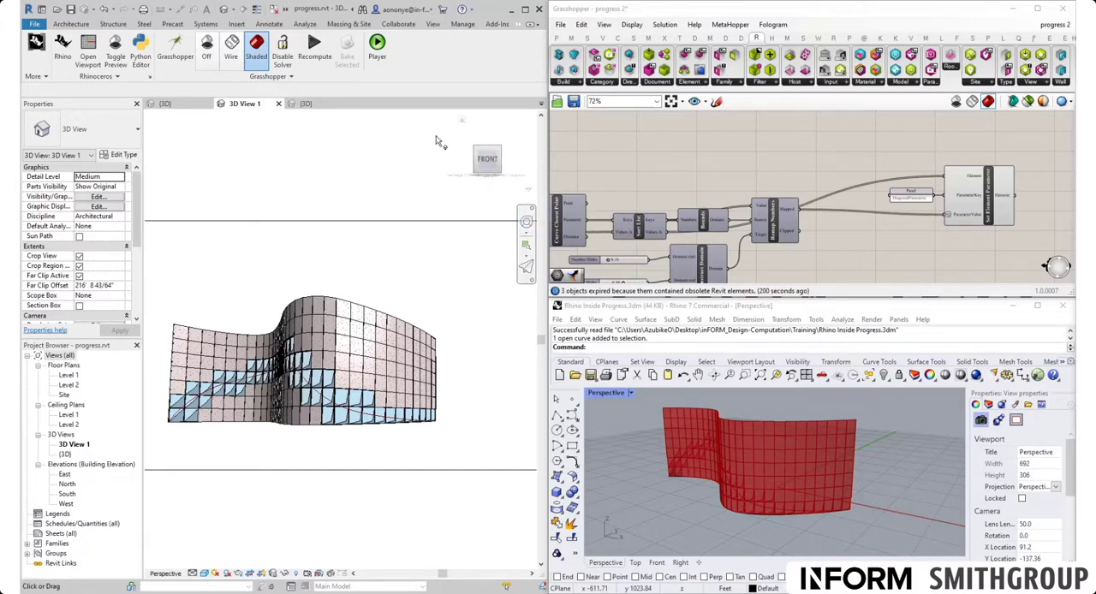
- In the adaptive component family's 3D view, slide the hosted reference point along its diagonal reference line to a normalized curve parameter of about 0.35
left_click(310, 105)
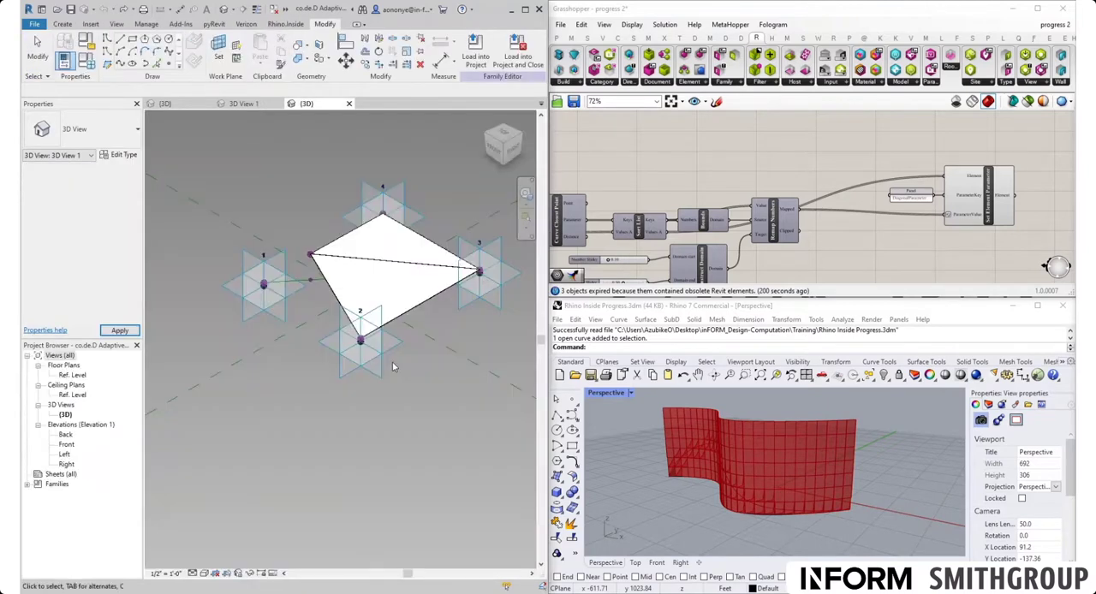
middle_click_drag(408, 404, 382, 452)
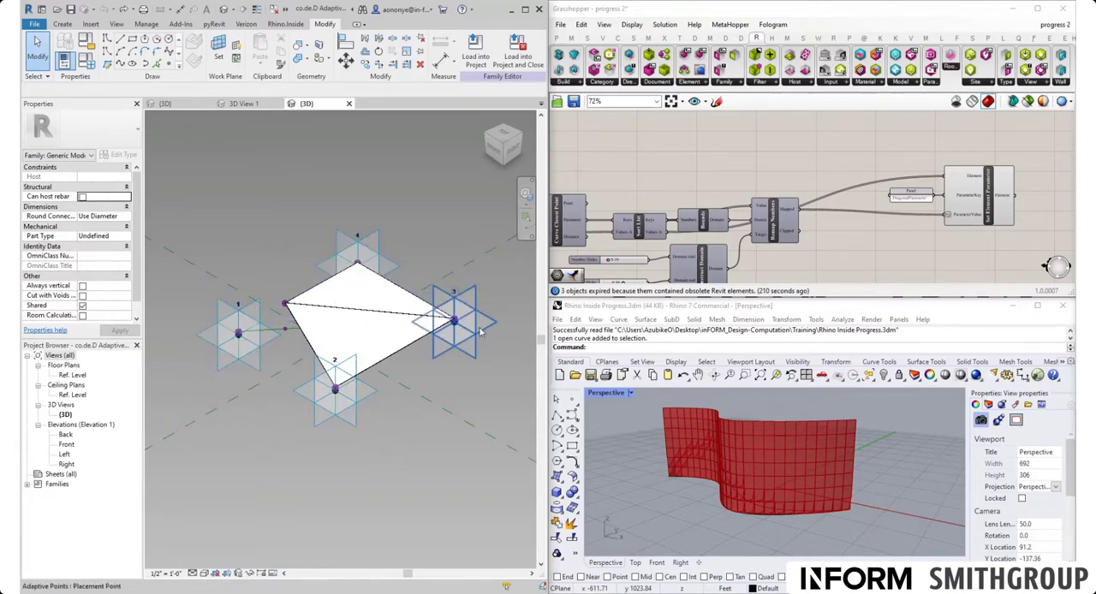
left_click(286, 336)
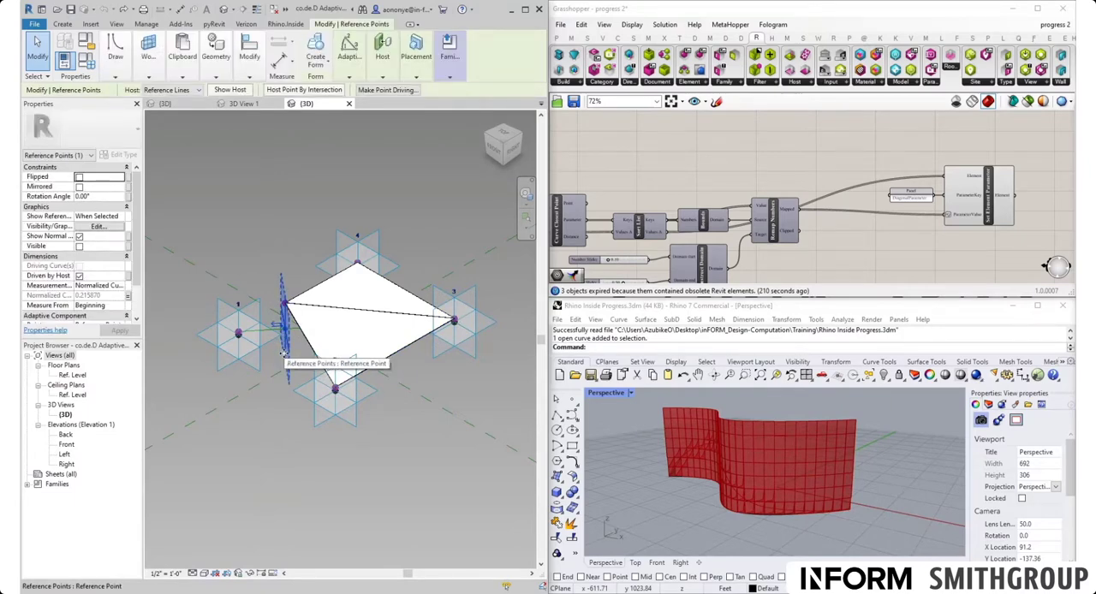
left_click_drag(283, 353, 313, 340)
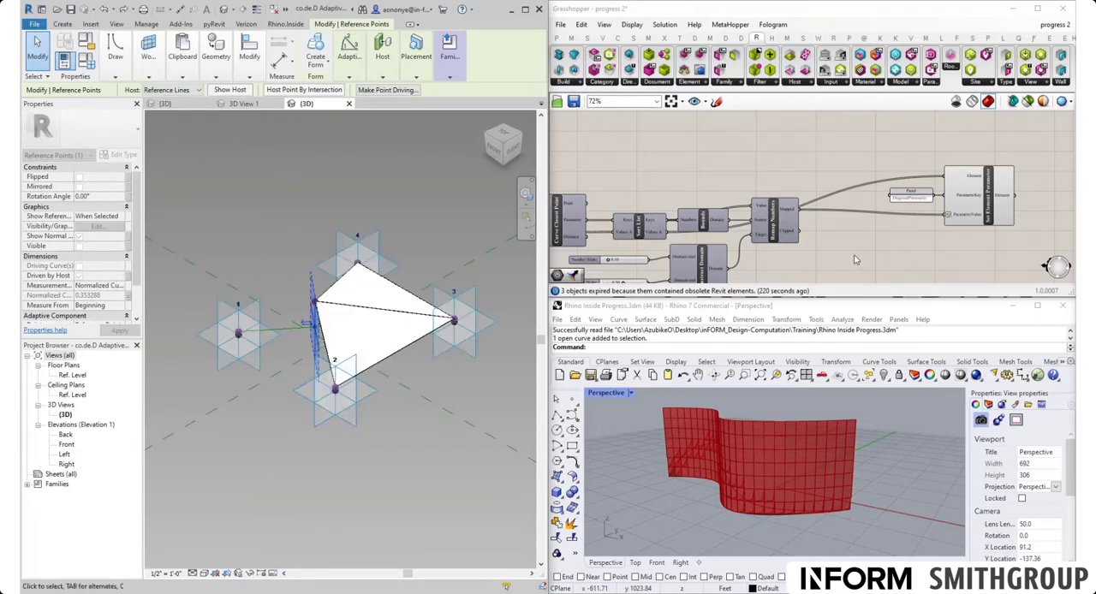
- In Grasshopper, set the sketch colour to pink and hatch the remaining area of the panel diagram beside the green triangles
scroll(732, 209, "down", 5)
scroll(884, 236, "up", 5)
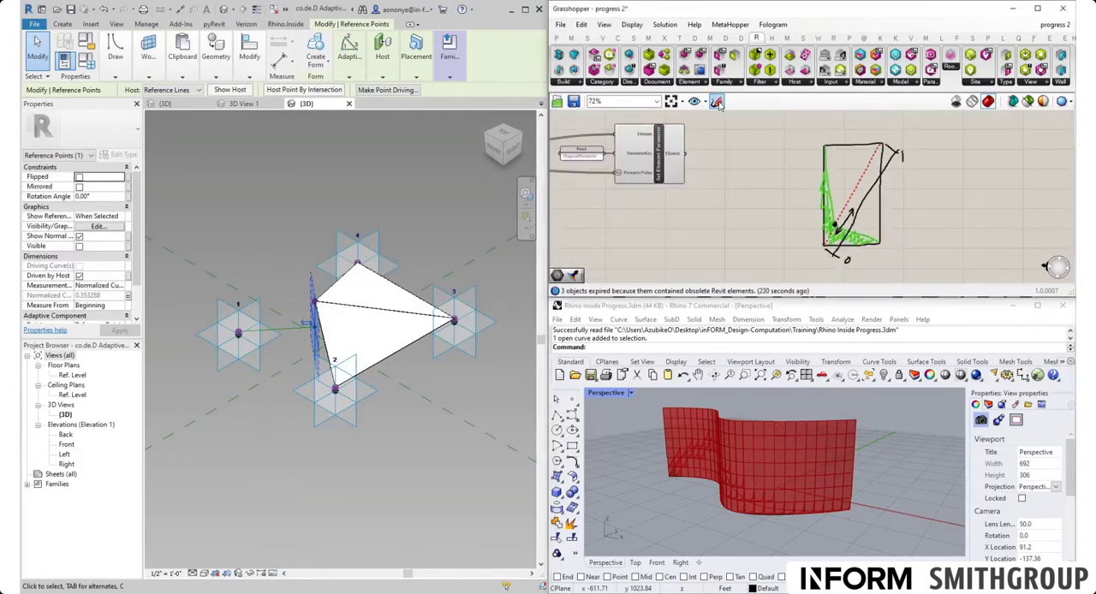
left_click(717, 102)
left_click(735, 125)
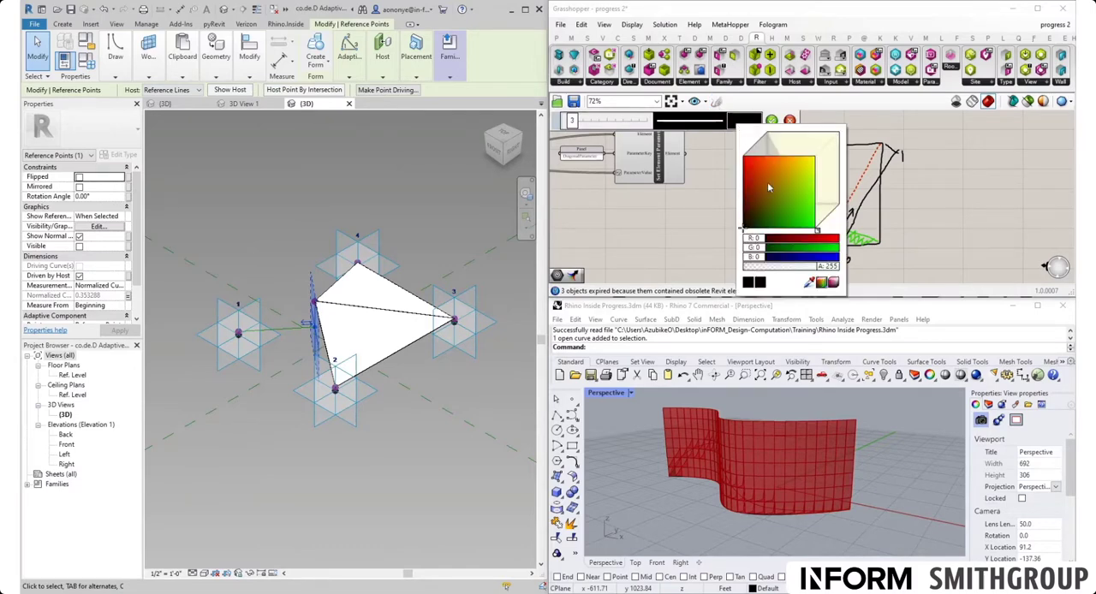
left_click_drag(820, 232, 830, 217)
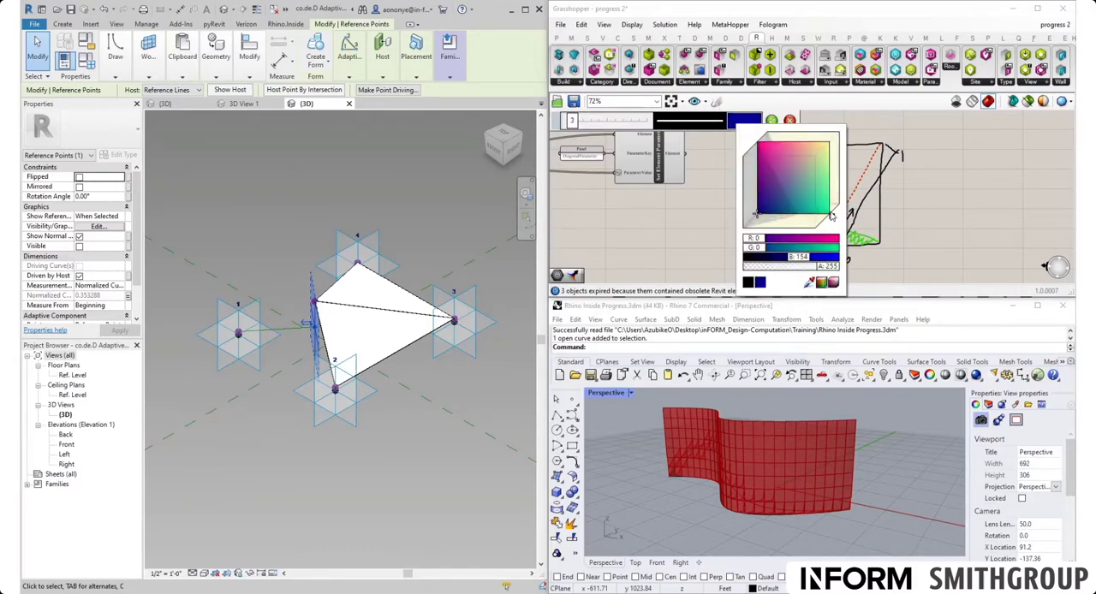
left_click(780, 161)
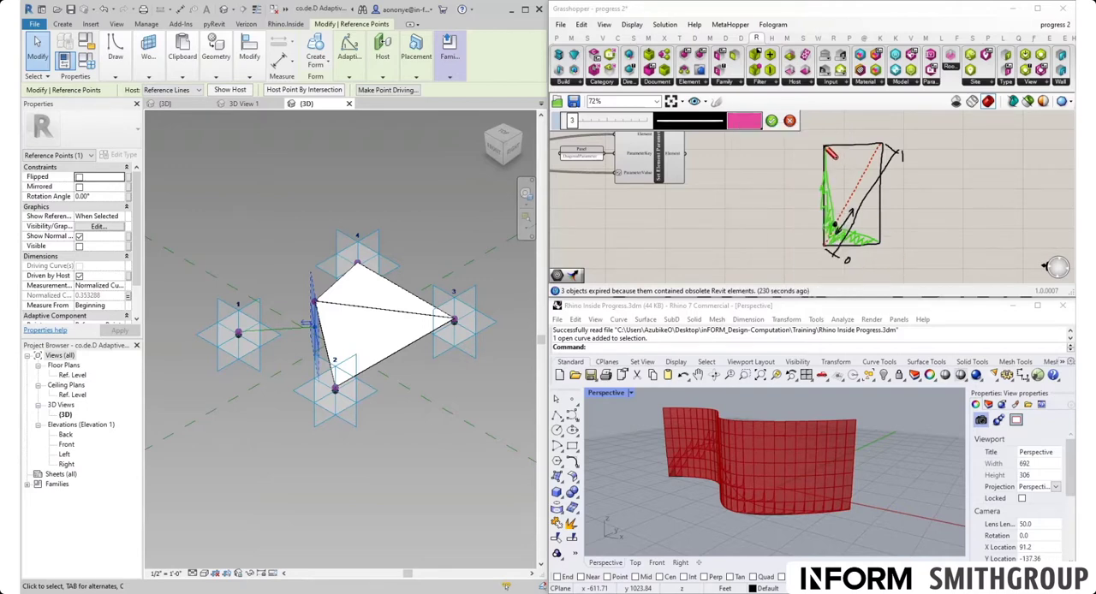
mouse_move(827, 149)
left_mouse_down()
mouse_move(841, 200)
mouse_move(883, 246)
left_mouse_up()
mouse_move(842, 203)
left_mouse_down()
mouse_move(847, 180)
mouse_move(848, 236)
left_mouse_up()
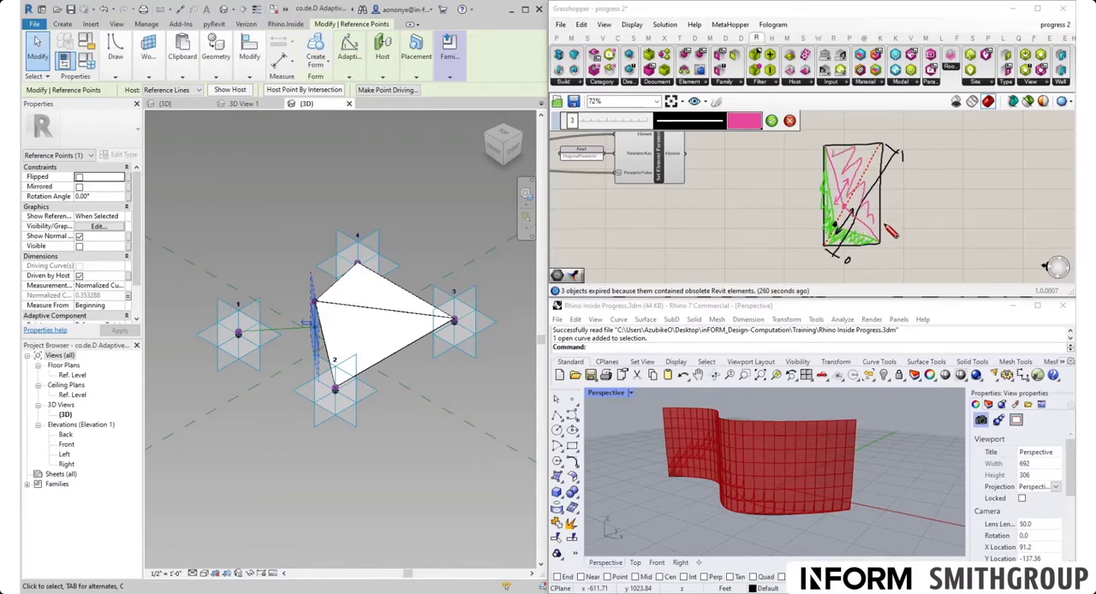
left_click(770, 121)
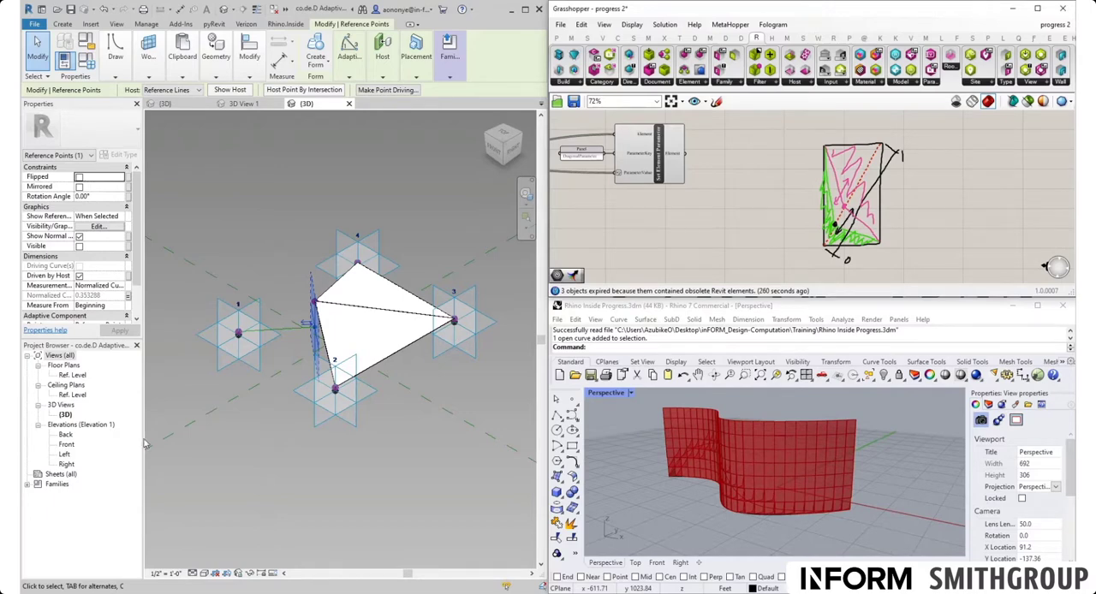
- In Revit, deselect the reference point and load the adaptive component family into the progress.rvt project, dismissing the save reminder
left_click(373, 447)
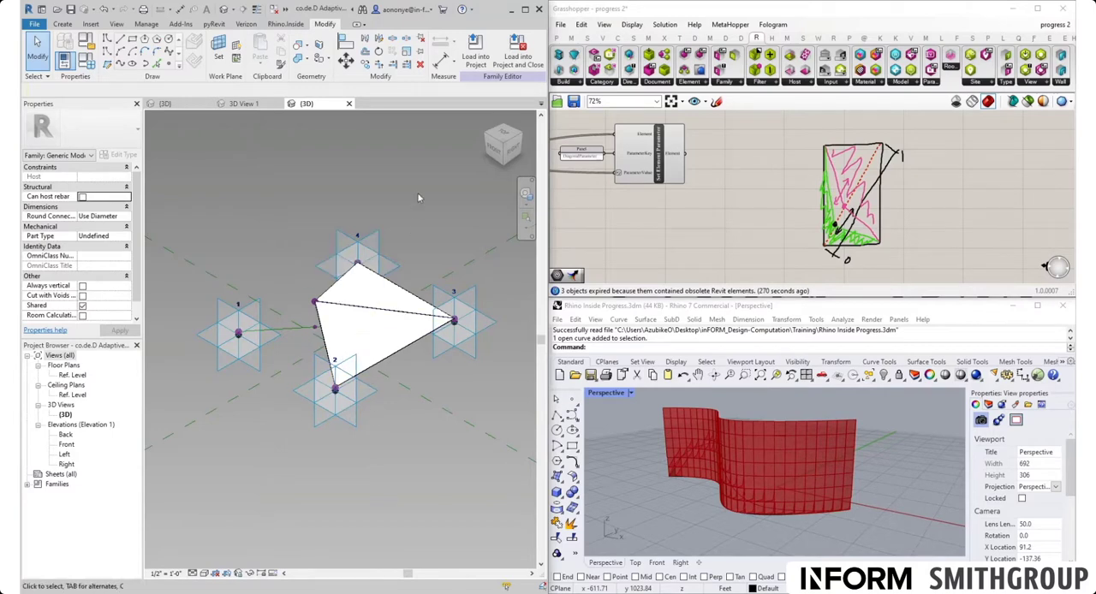
left_click(477, 61)
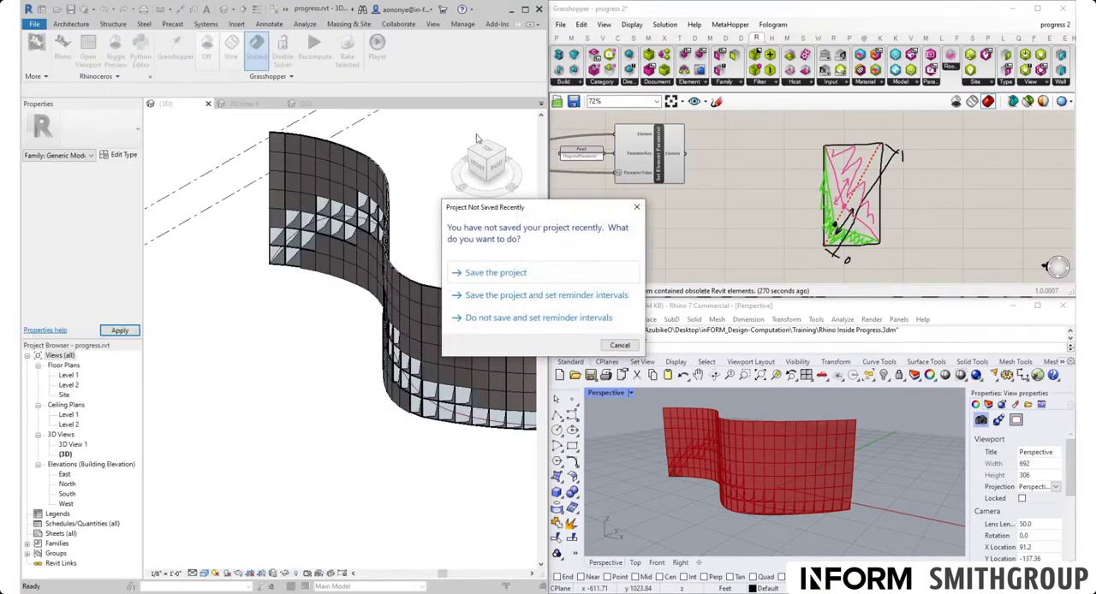
left_click(636, 207)
- Place one co.de.D Adaptive Component on the Level 1 plane beside the curtain wall by picking its four points
scroll(399, 329, "down", 5)
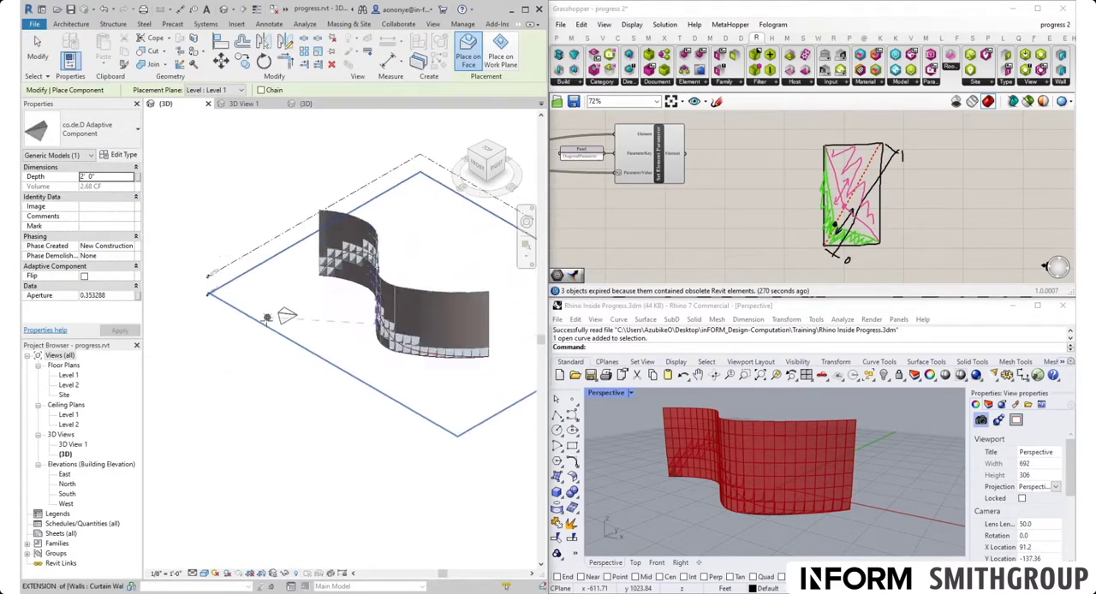
scroll(282, 310, "up", 5)
left_click(274, 306)
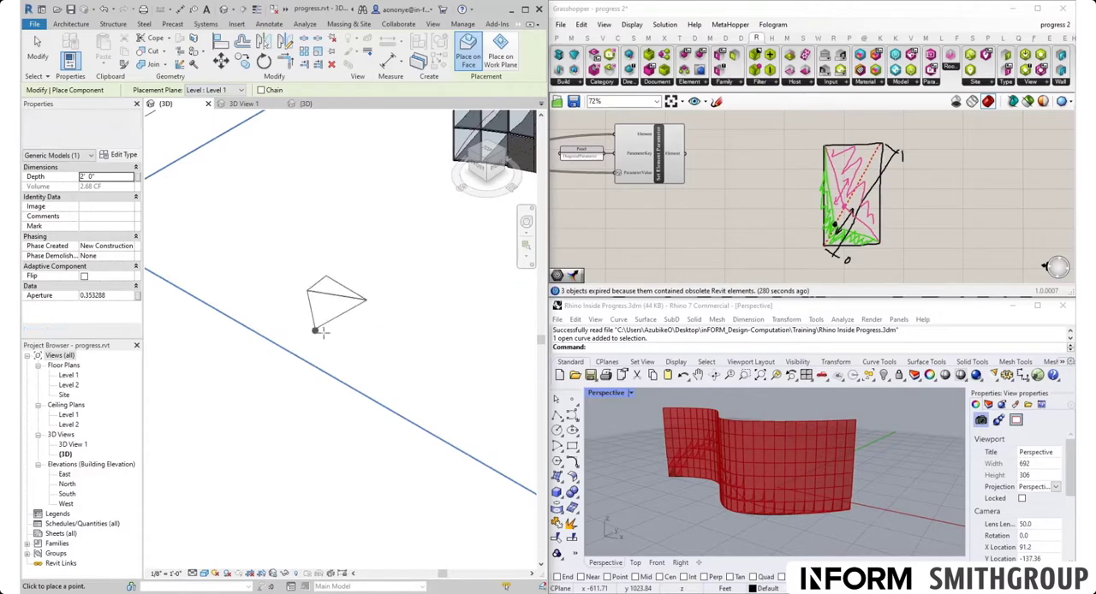
left_click(335, 339)
left_click(387, 286)
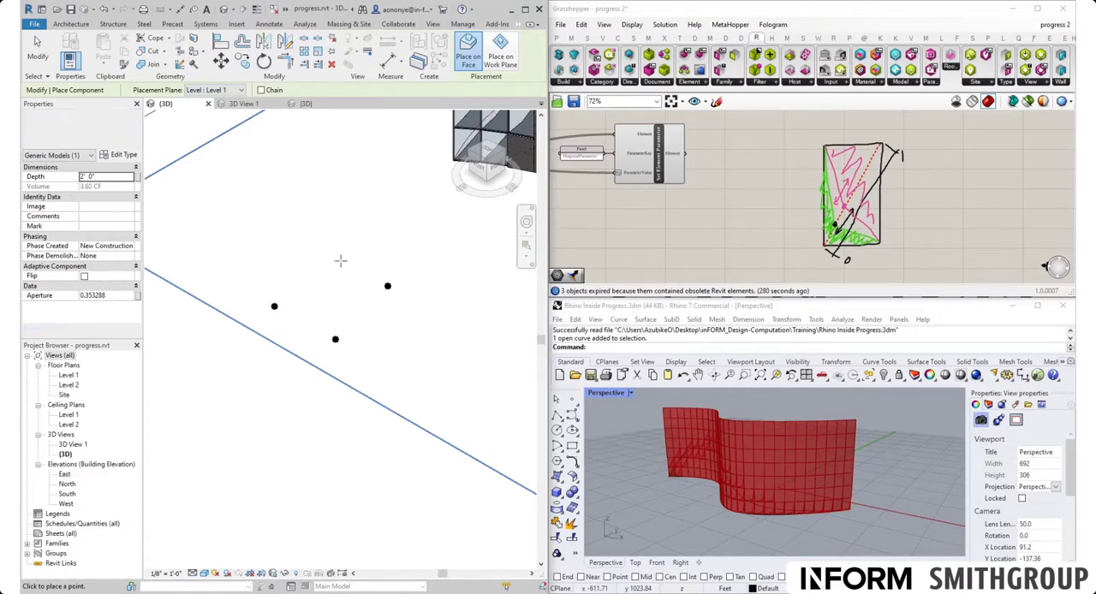
left_click(329, 256)
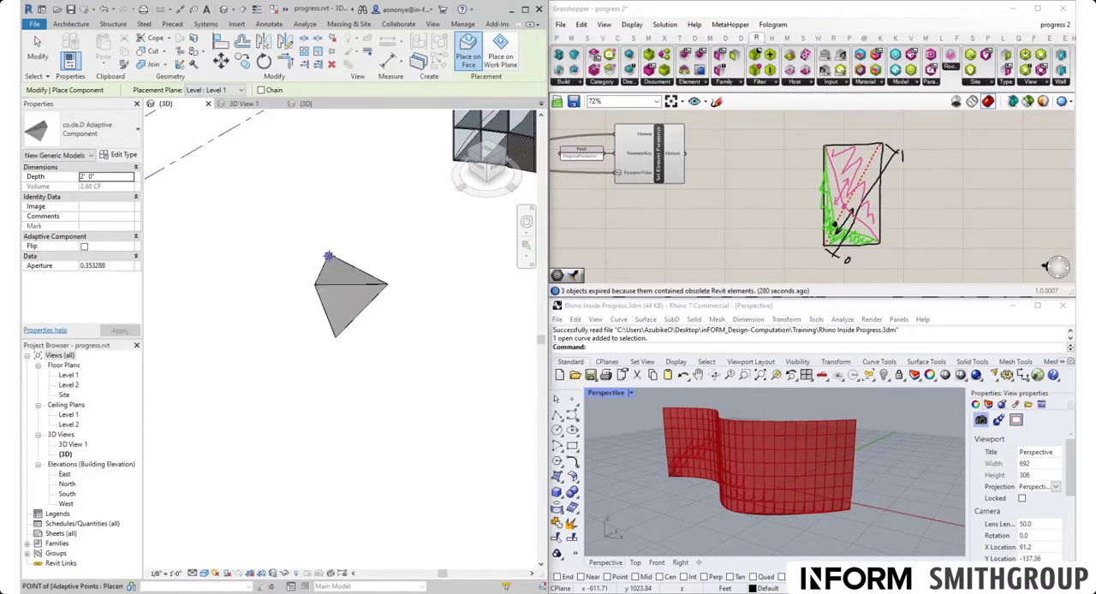
key("Escape")
key("Escape")
- Inspect the placed adaptive component against the curtain wall panels and delete it from the 3D view
left_click(347, 332)
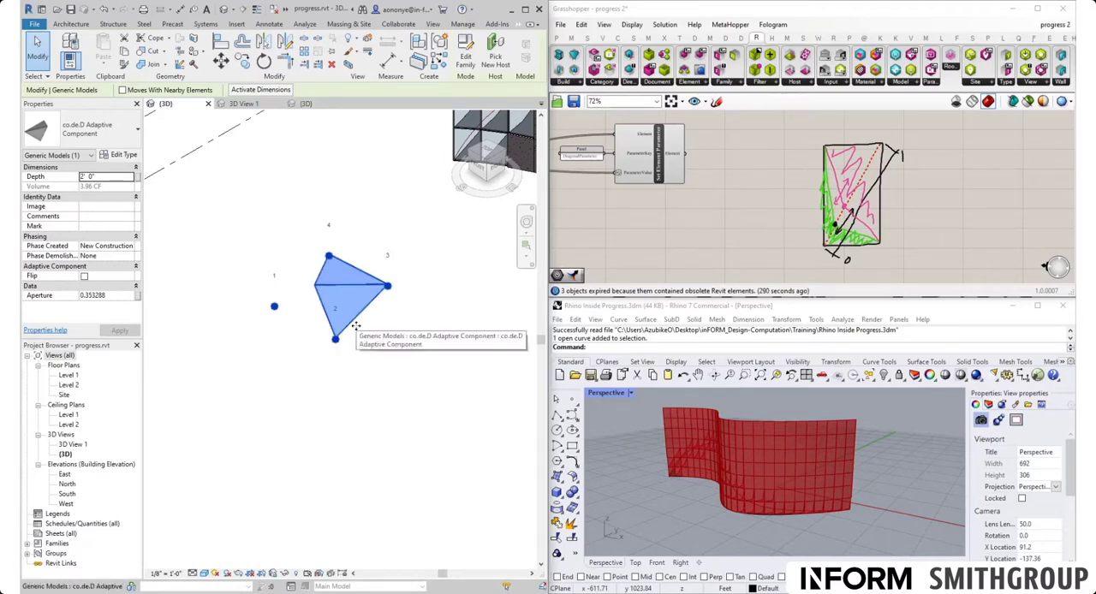
scroll(281, 294, "down", 3)
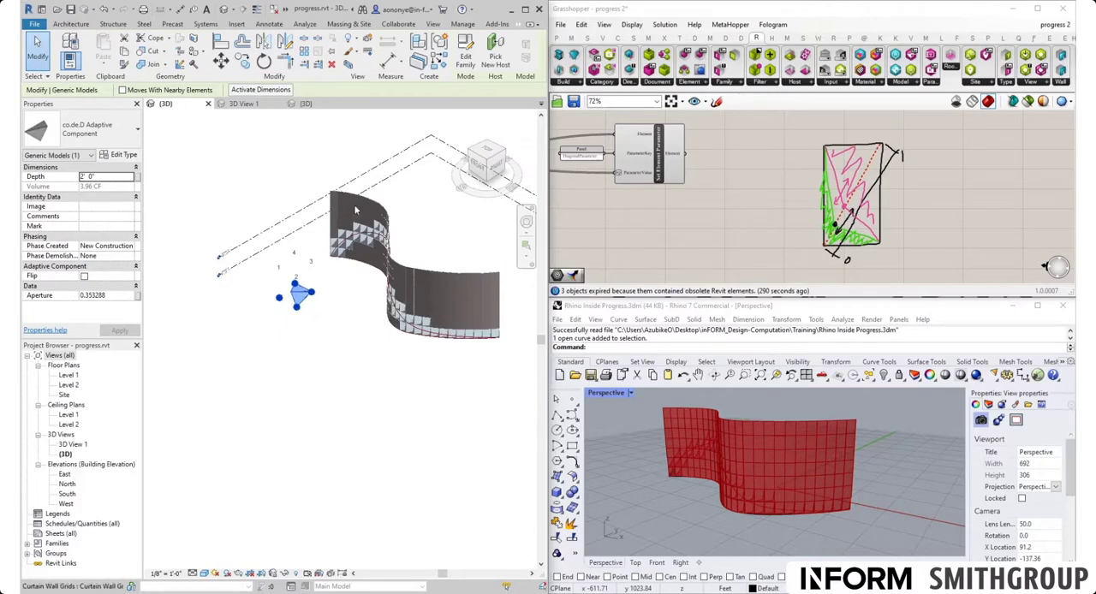
scroll(283, 294, "up", 3)
left_click(353, 337)
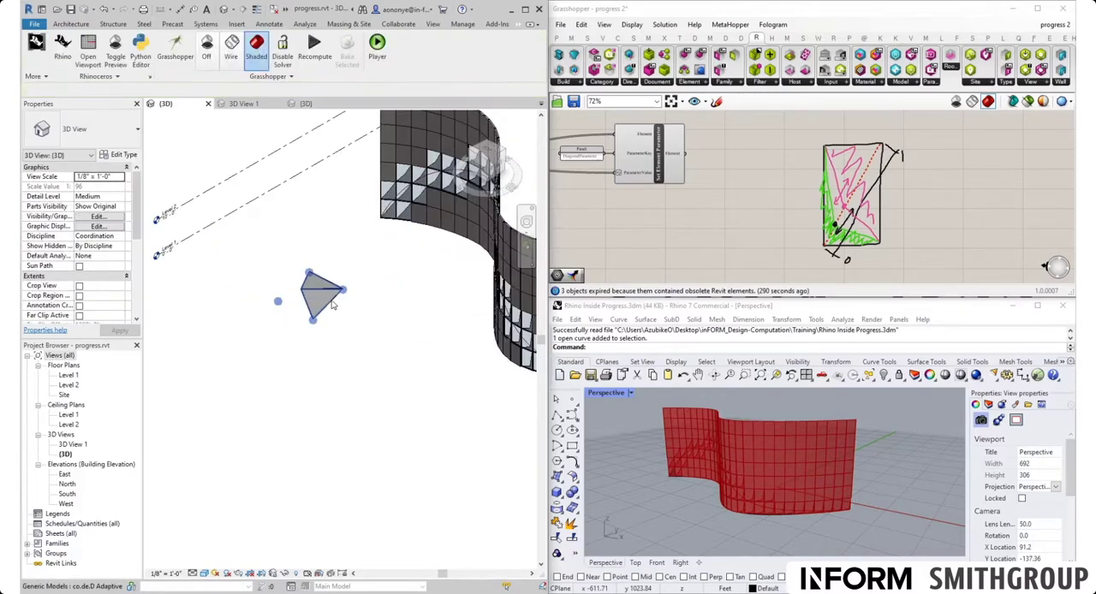
left_click(333, 302)
key("Delete")
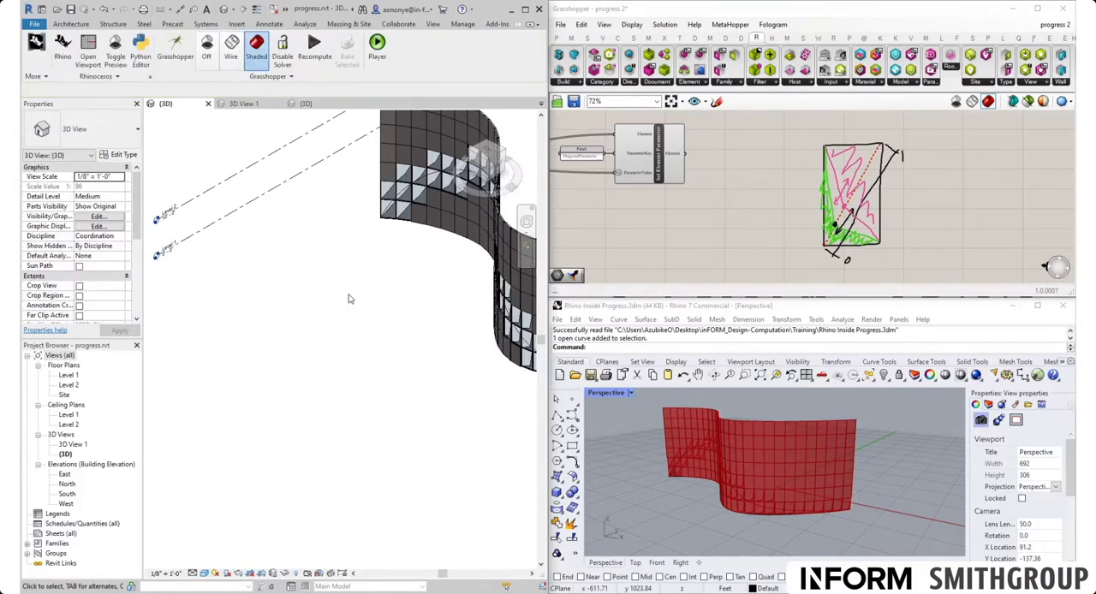
- In Grasshopper, turn on the preview of the Shift Paths component fed by the planarized curves of Analyze Curtain Grid Cell
left_click(698, 214)
right_click(775, 232)
left_click(760, 234)
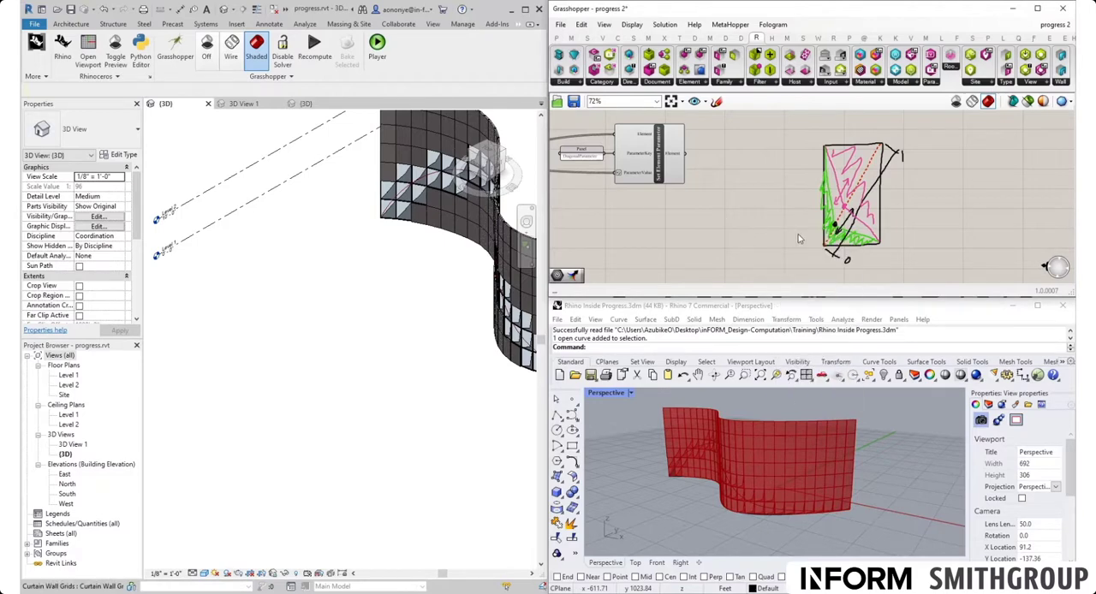
scroll(799, 237, "down", 8)
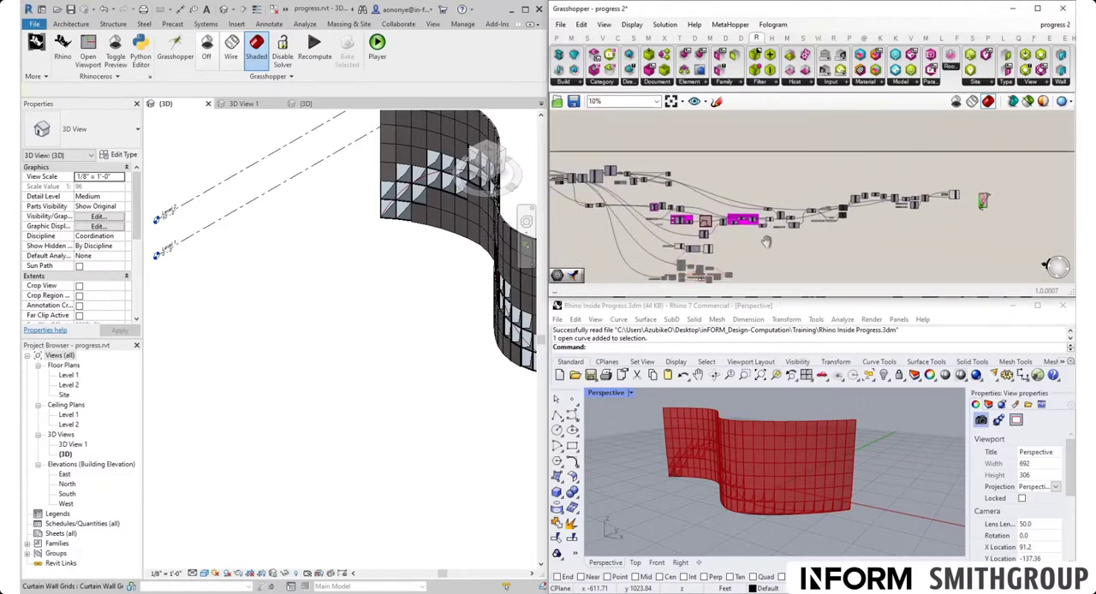
scroll(701, 181, "up", 8)
right_click_drag(700, 183, 717, 135)
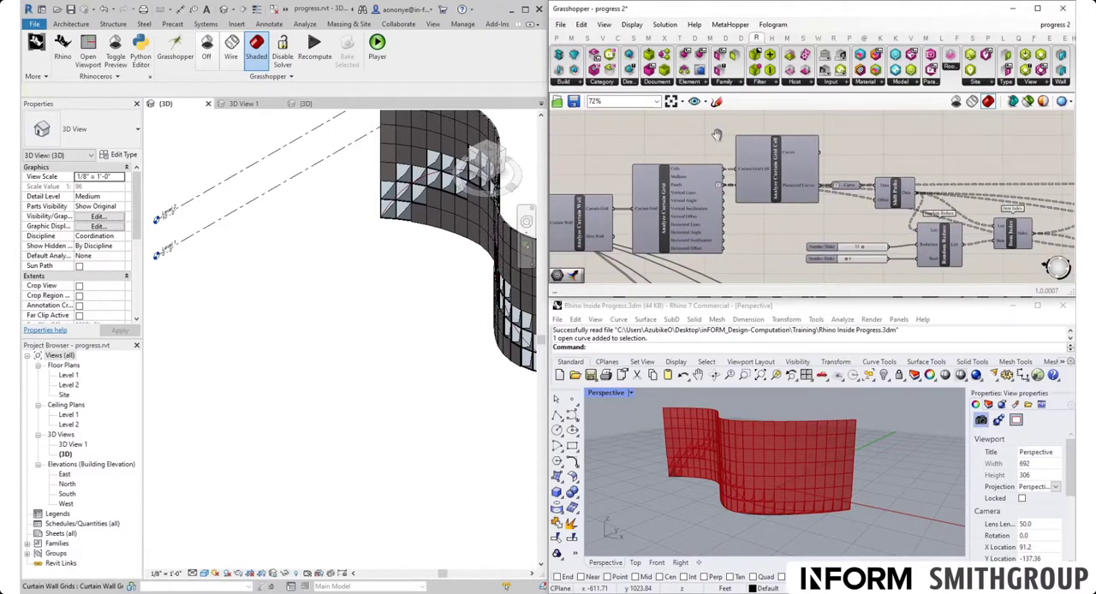
scroll(694, 171, "up", 2)
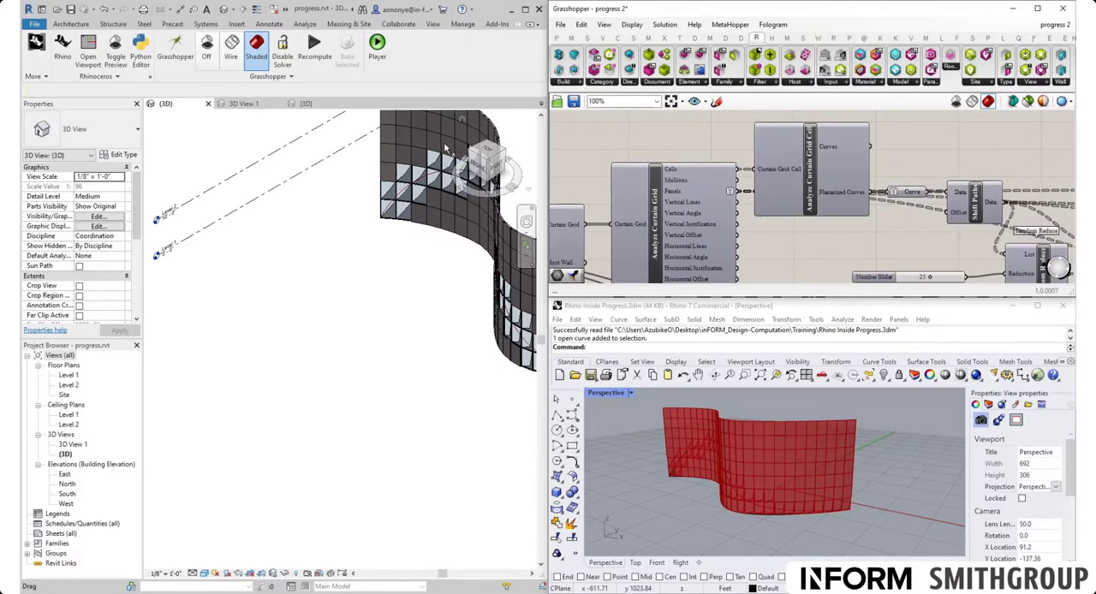
right_click_drag(818, 238, 625, 230)
left_click(734, 205)
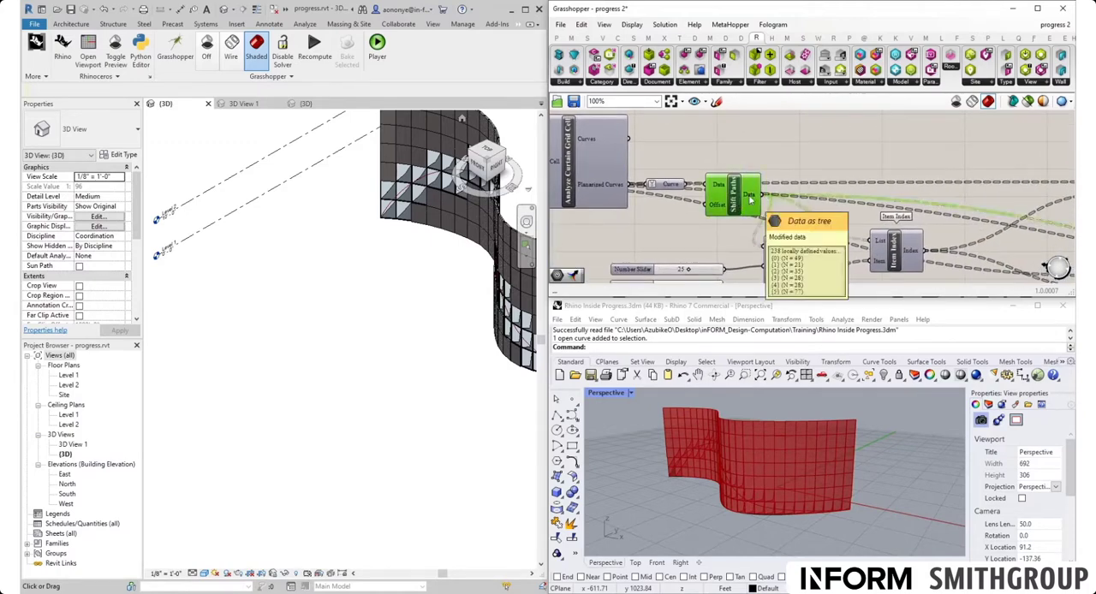
right_click(734, 202)
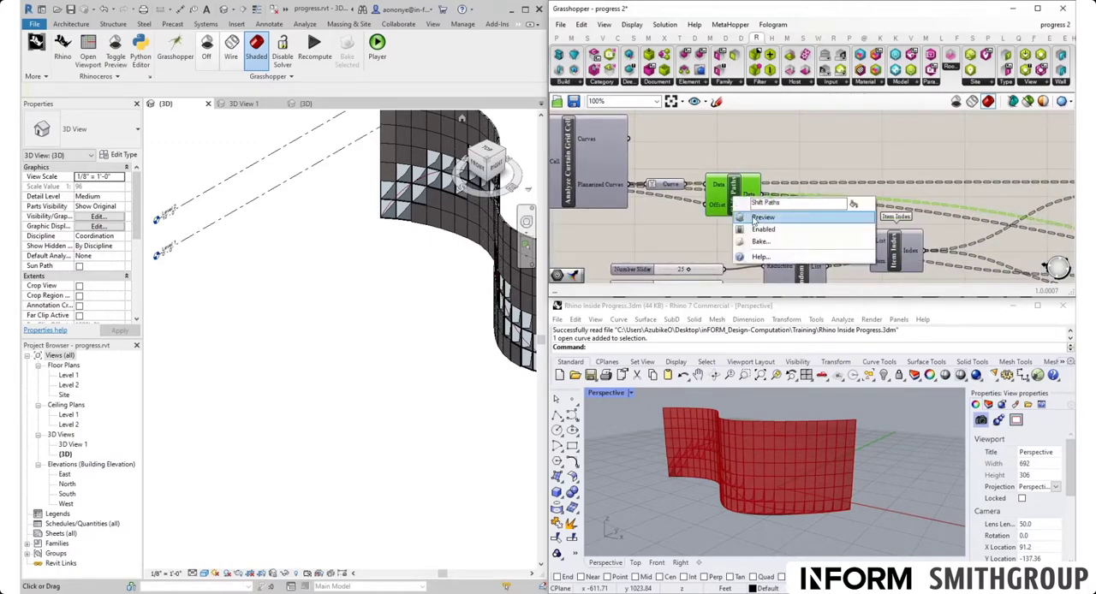
left_click(753, 220)
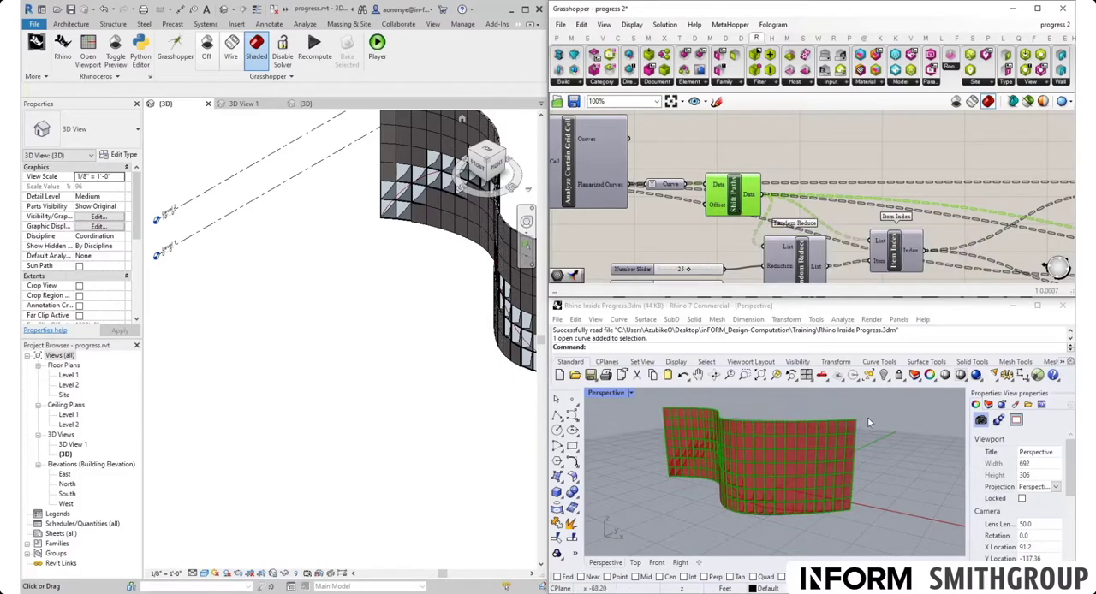
- In Rhino, examine the previewed panel outlines at the wall's upper corner and check the Shift Paths component that outputs them
scroll(865, 417, "up", 5)
scroll(865, 418, "up", 4)
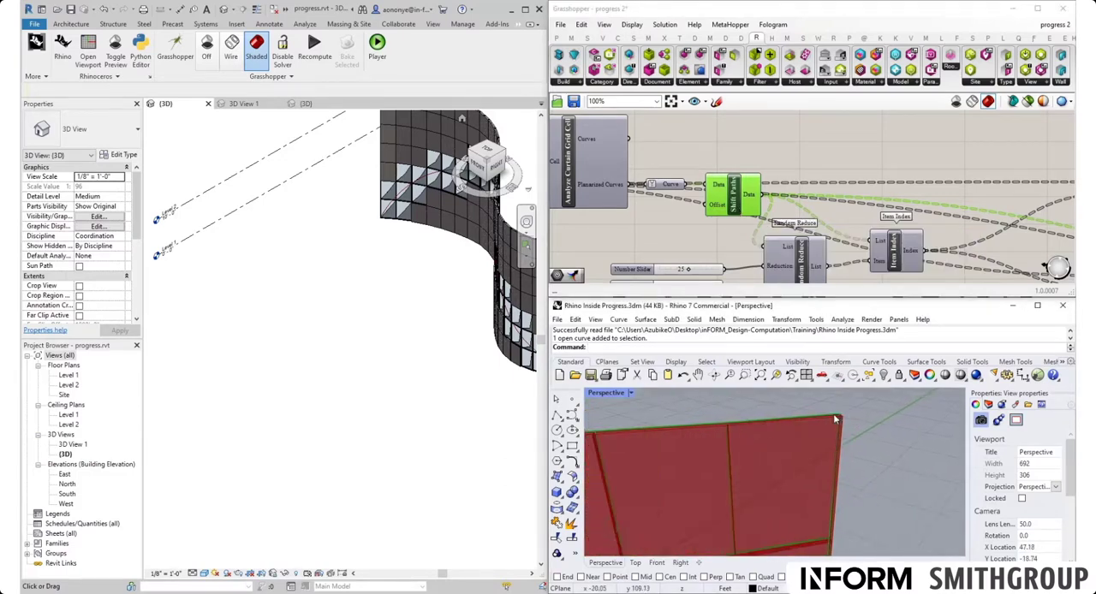
scroll(727, 420, "down", 2)
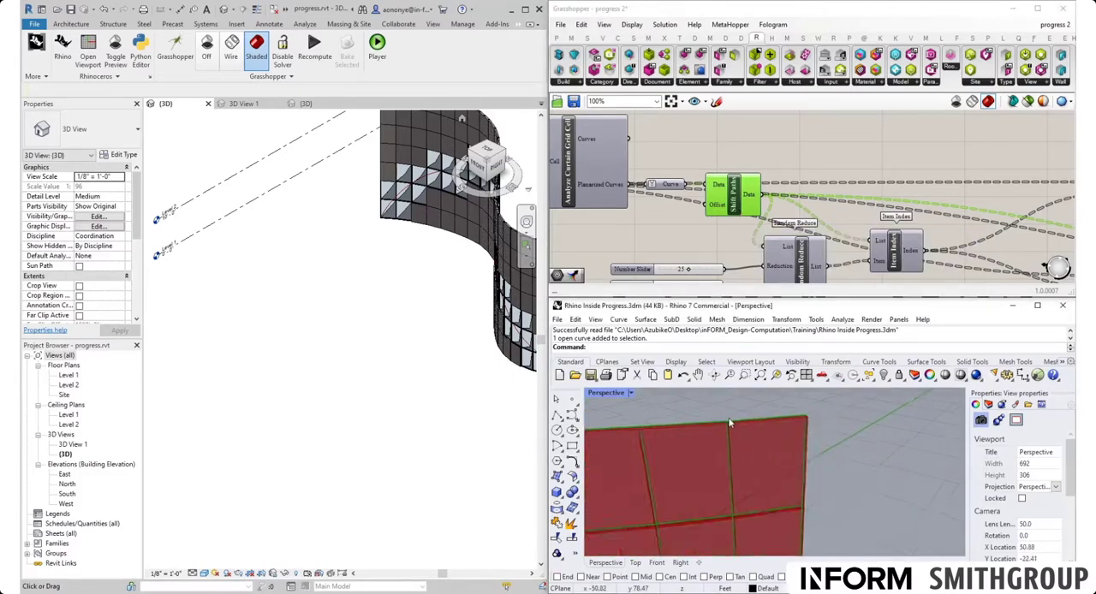
left_click(736, 207)
mouse_move(752, 200)
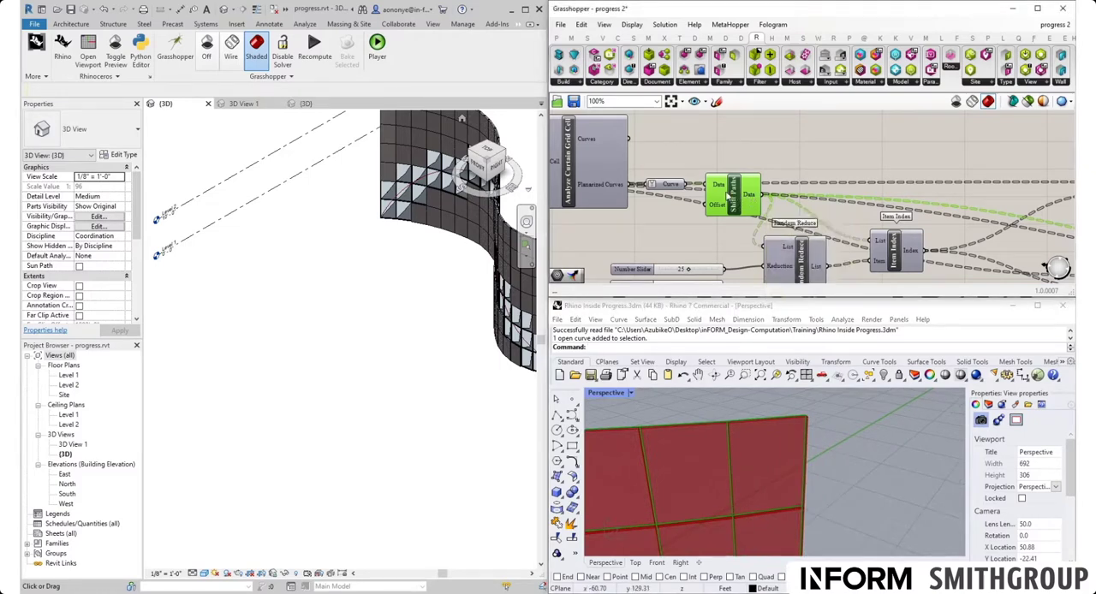
- Examine how the Dispatch component splits the panels between the two Element Type components for co.de.D Panel and System Panel Solid
scroll(752, 200, "down", 6)
right_click_drag(837, 213, 632, 178)
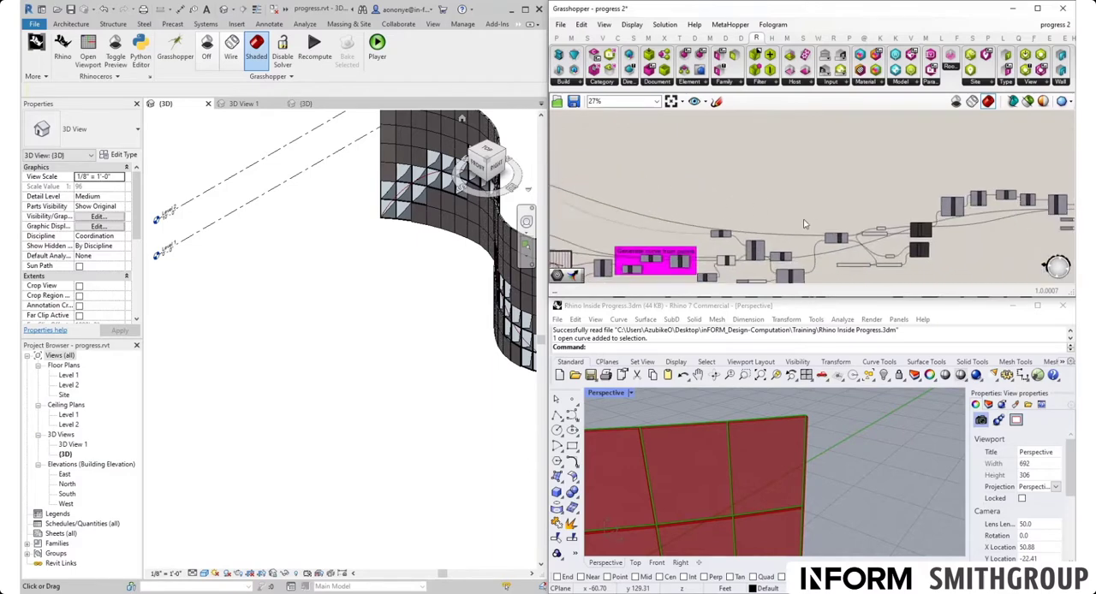
scroll(874, 248, "up", 8)
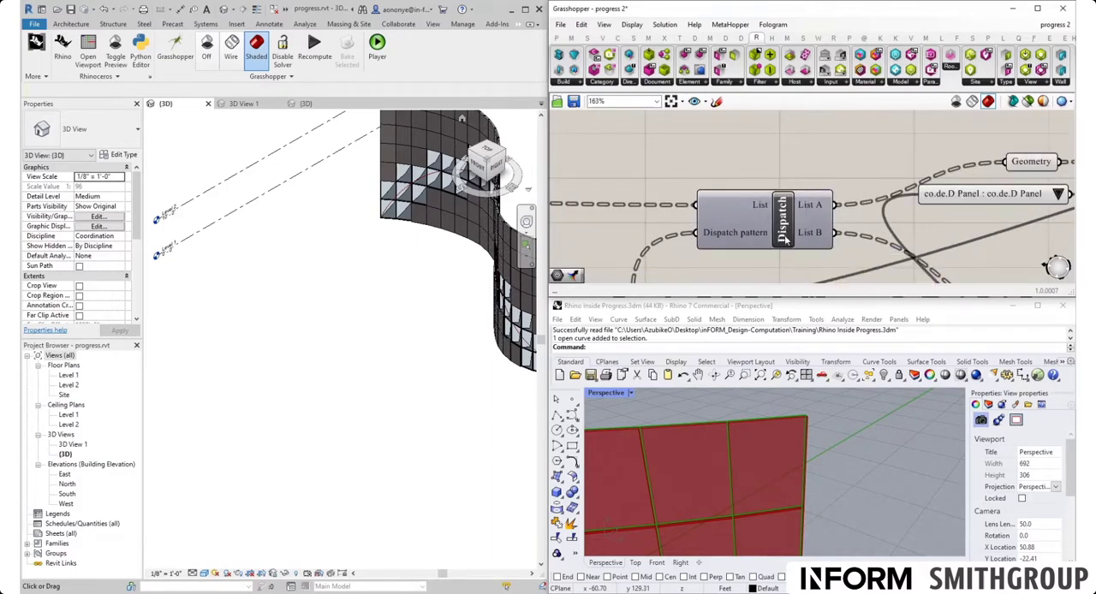
mouse_move(783, 233)
scroll(812, 224, "down", 4)
right_click_drag(812, 224, 665, 224)
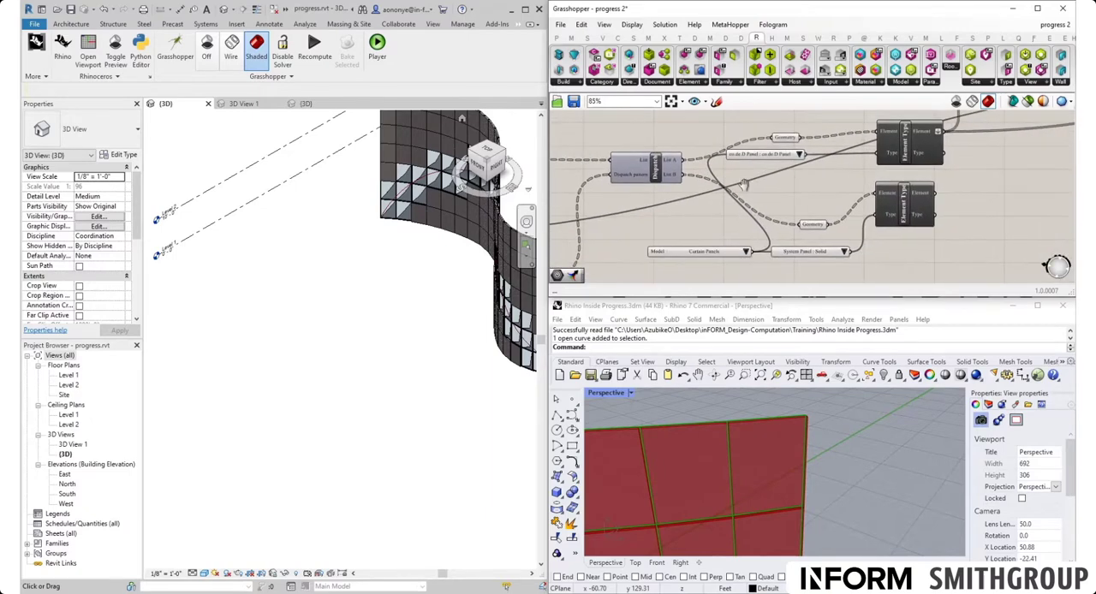
right_click_drag(771, 167, 753, 180)
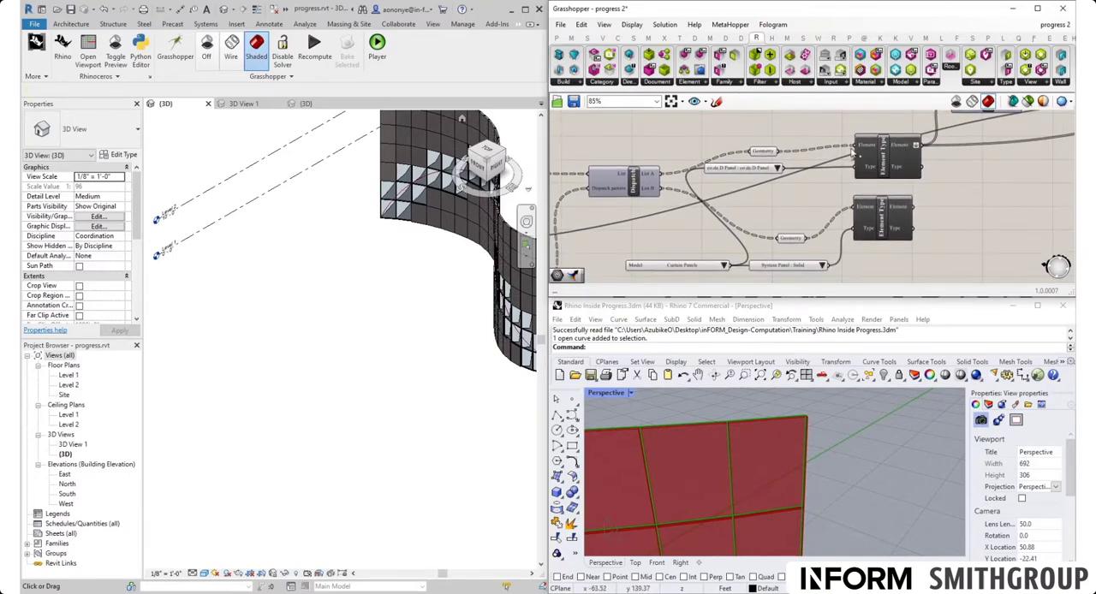
scroll(777, 206, "down", 4)
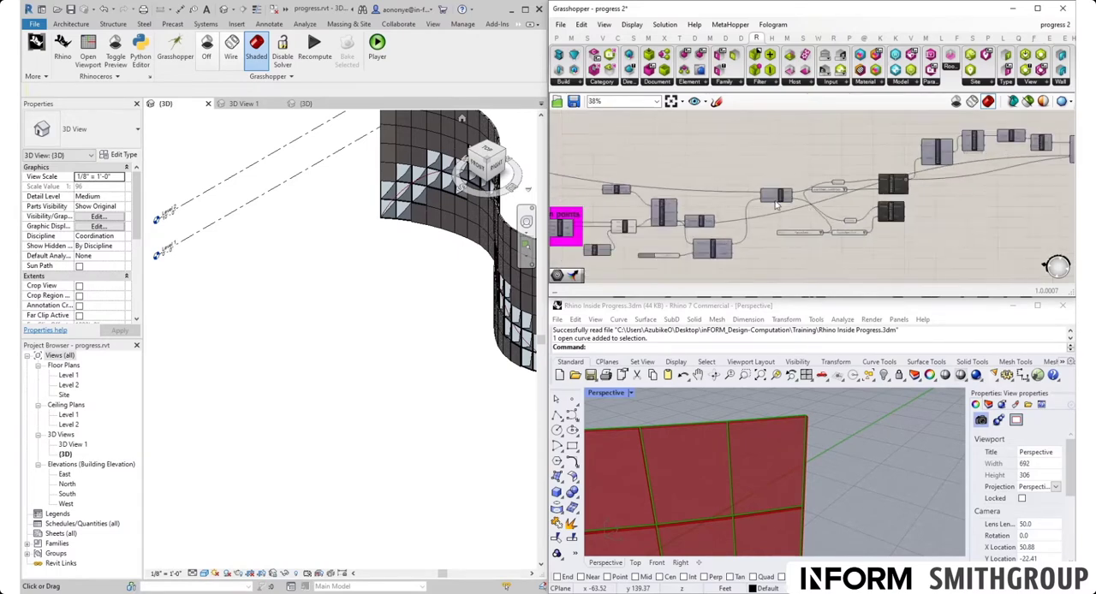
- Duplicate the Dispatch component above the original and feed its List input from the Shift Paths output
scroll(778, 205, "up", 4)
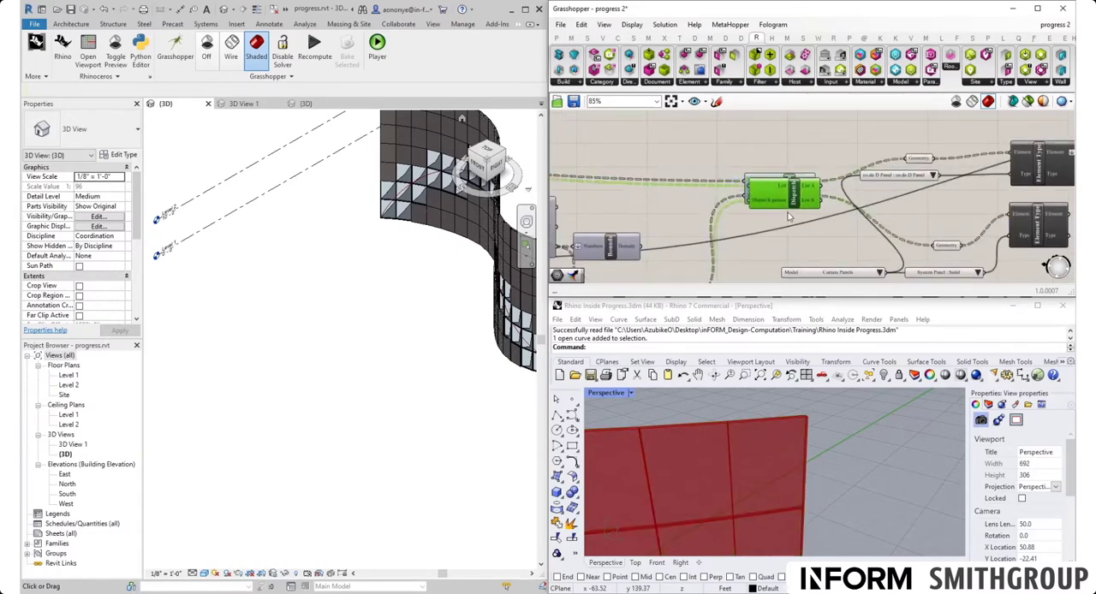
key("ctrl+v")
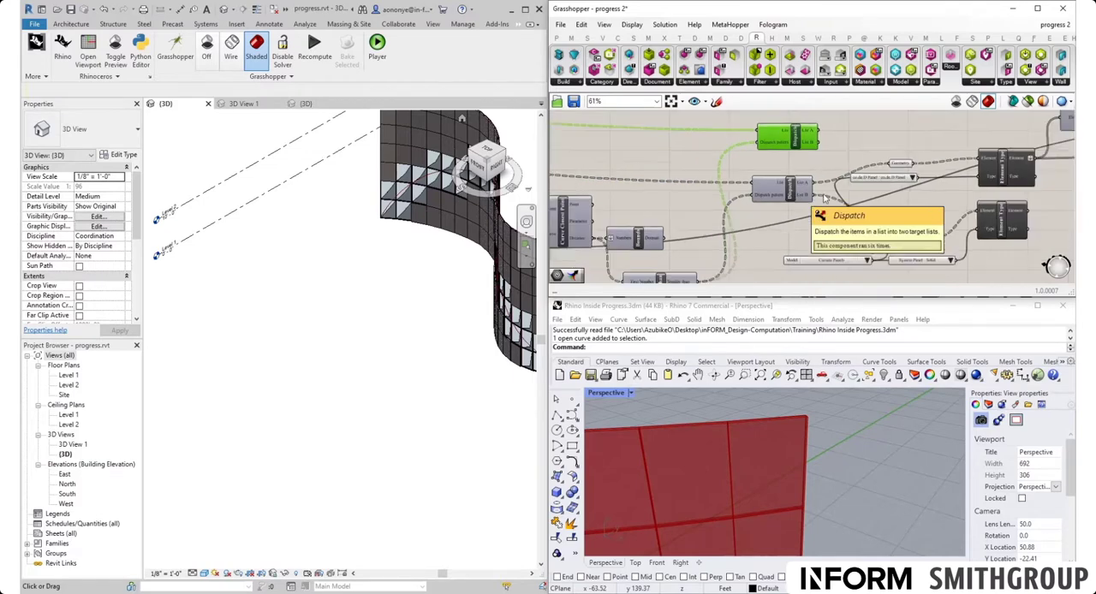
scroll(775, 181, "down", 10)
scroll(775, 180, "up", 10)
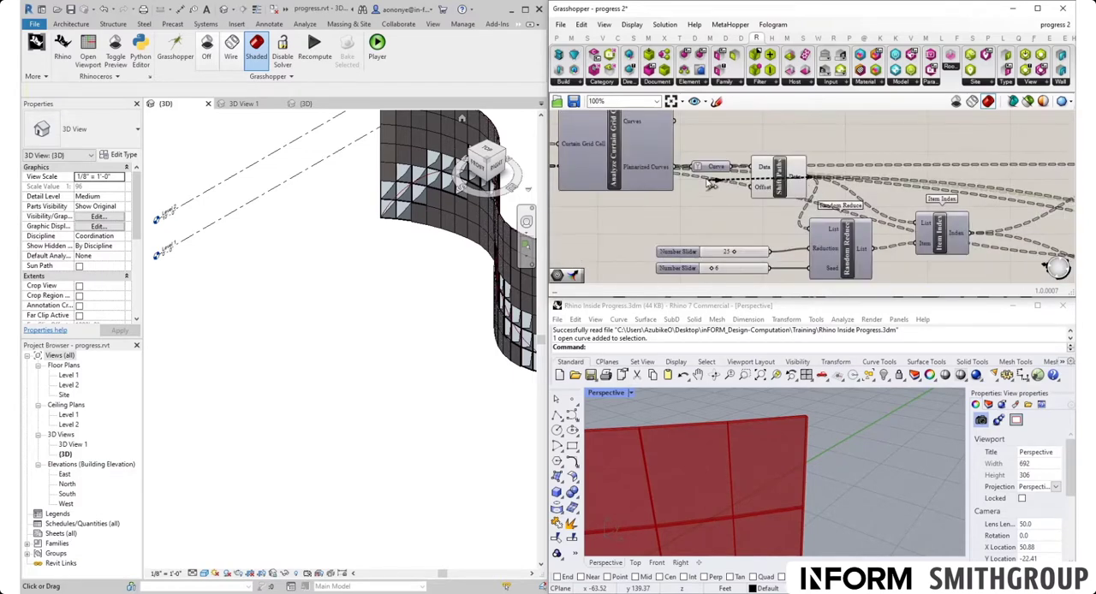
scroll(874, 212, "down", 10)
scroll(873, 212, "up", 10)
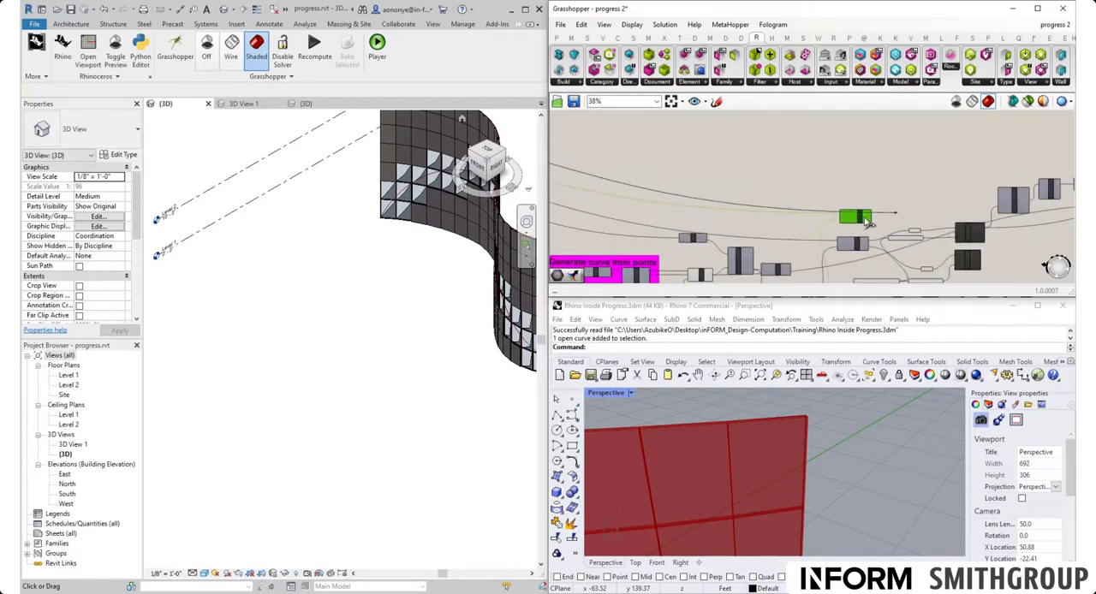
left_click_drag(872, 199, 872, 199)
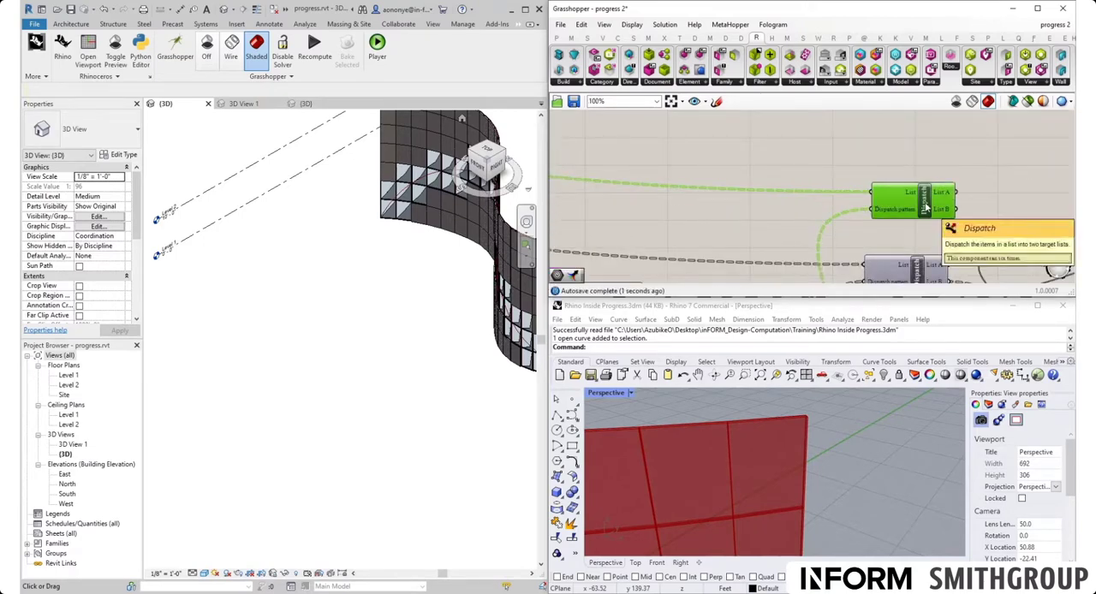
left_click_drag(945, 193, 926, 140)
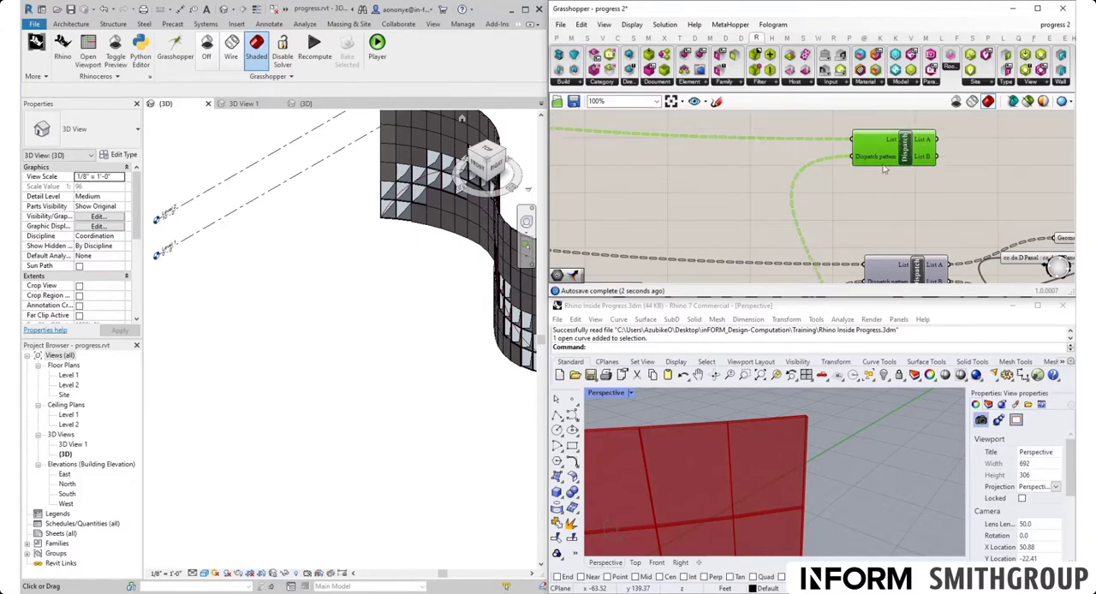
- Add a Geometry parameter fed by List A of the duplicated Dispatch and check its previewed panel outlines in Rhino
right_click_drag(1016, 113, 822, 173)
double_click(795, 216)
type("ge")
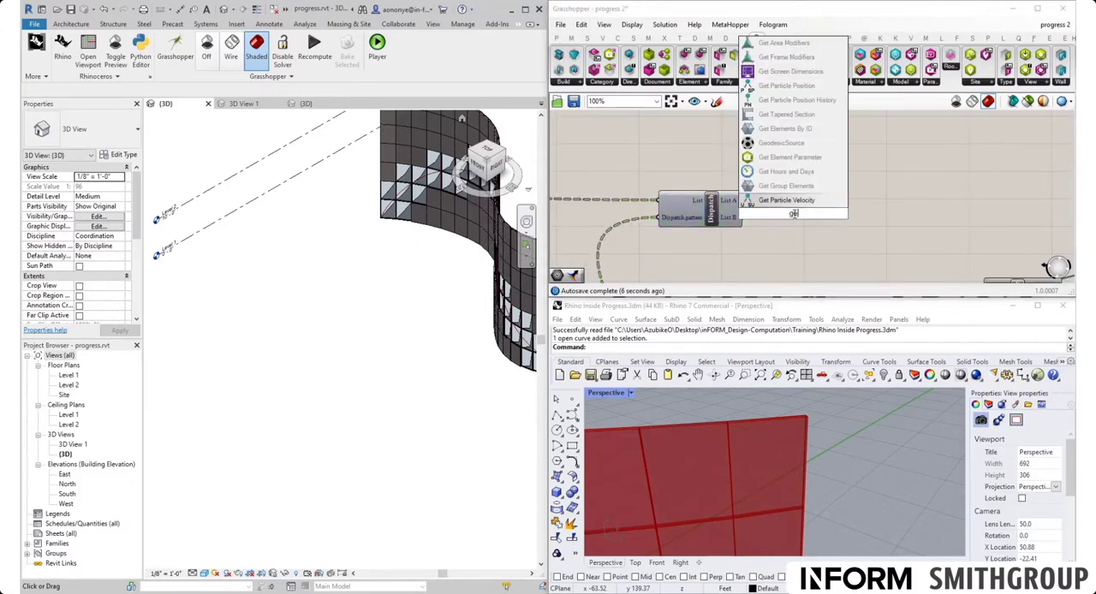
type("o")
left_click(797, 202)
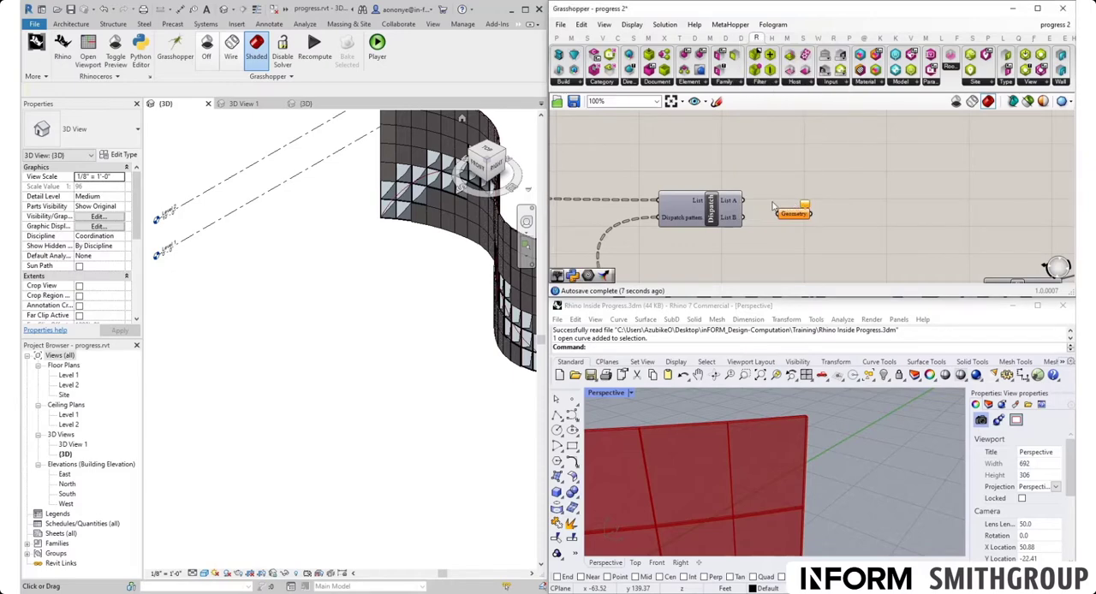
left_click_drag(779, 219, 791, 182)
scroll(812, 433, "down", 5)
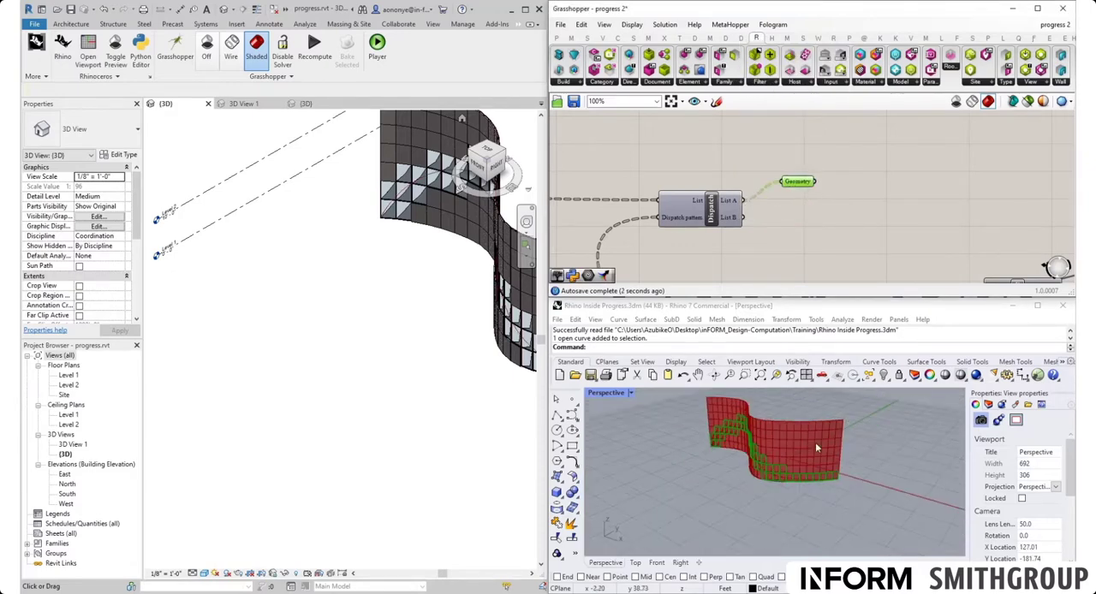
right_click_drag(815, 441, 750, 490)
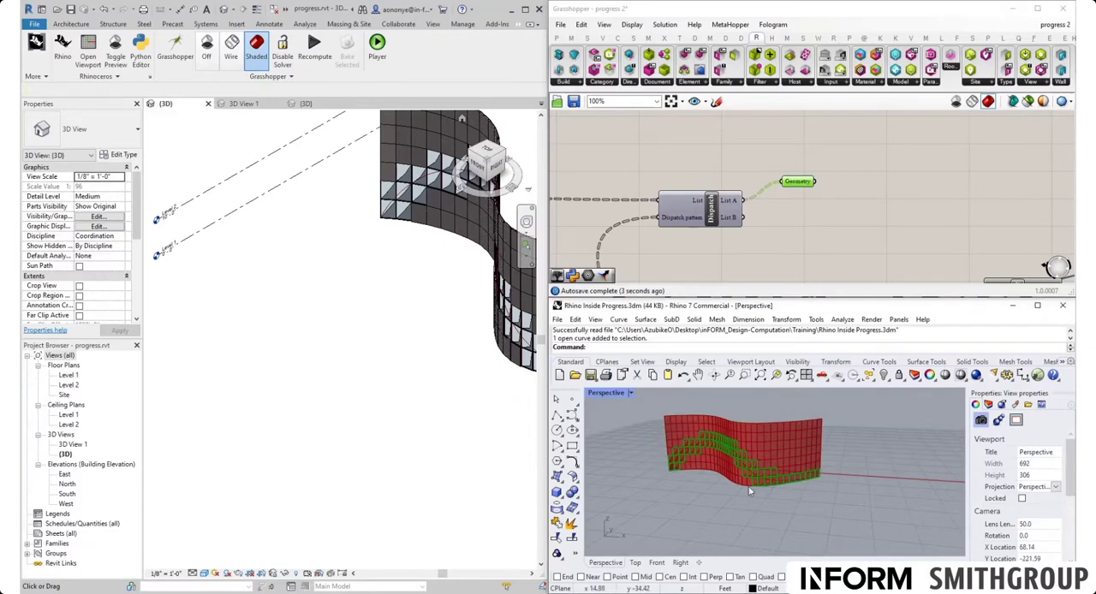
left_click_drag(802, 185, 788, 162)
- Add an Explode component and connect the Geometry parameter to its Curve input
double_click(789, 168)
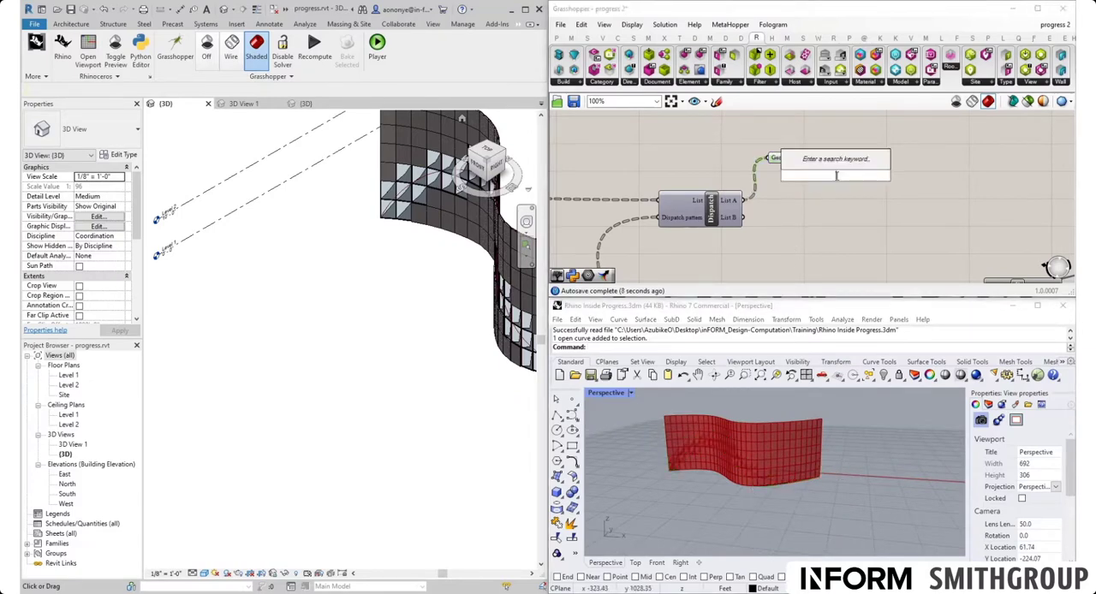
type("explode")
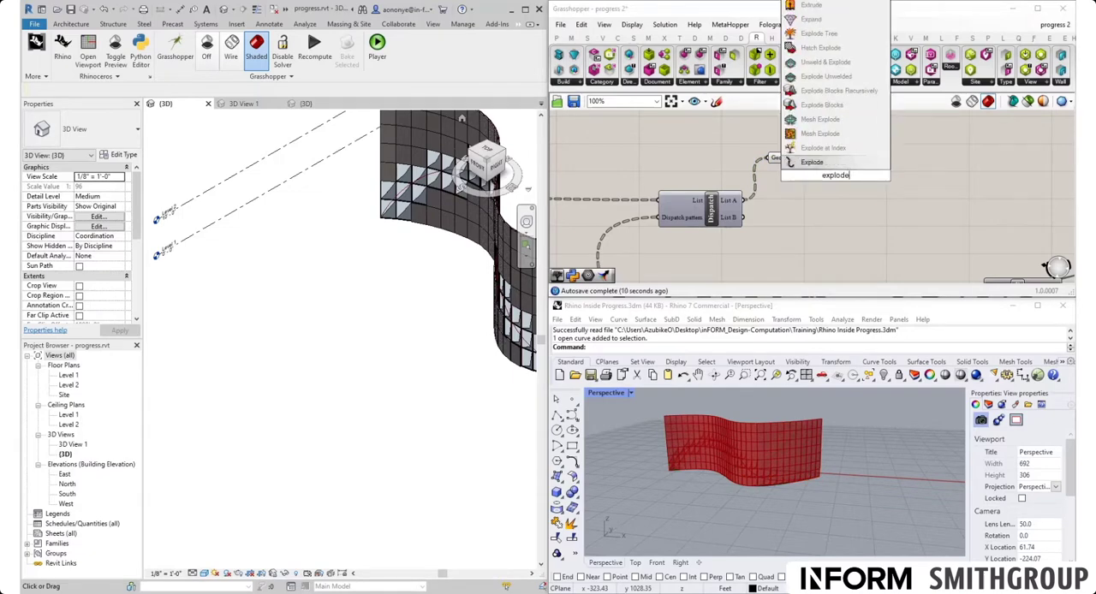
left_click(838, 163)
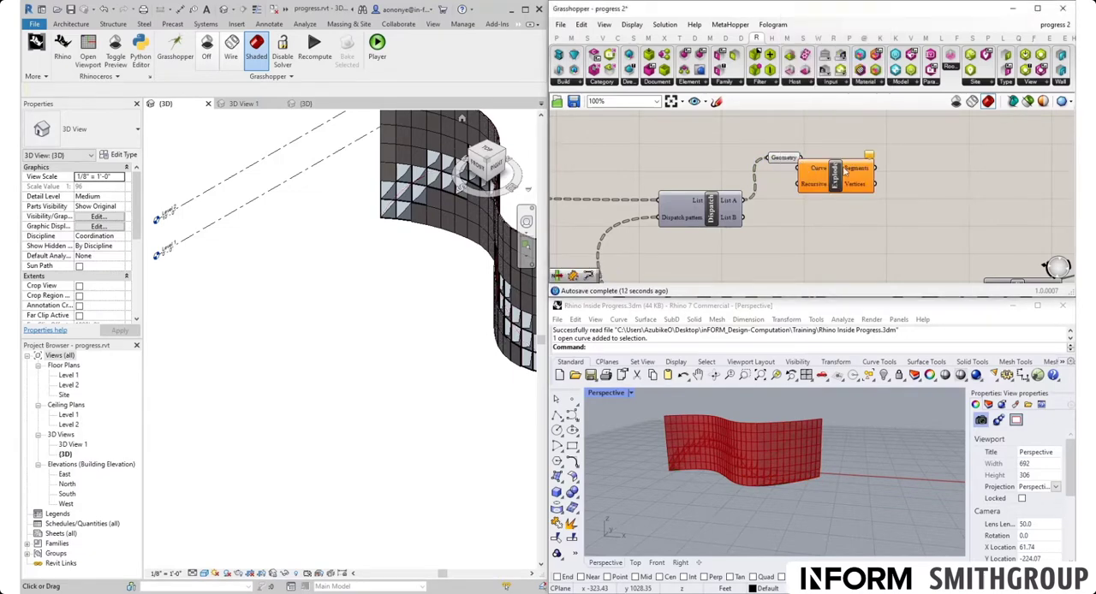
left_click_drag(845, 170, 876, 151)
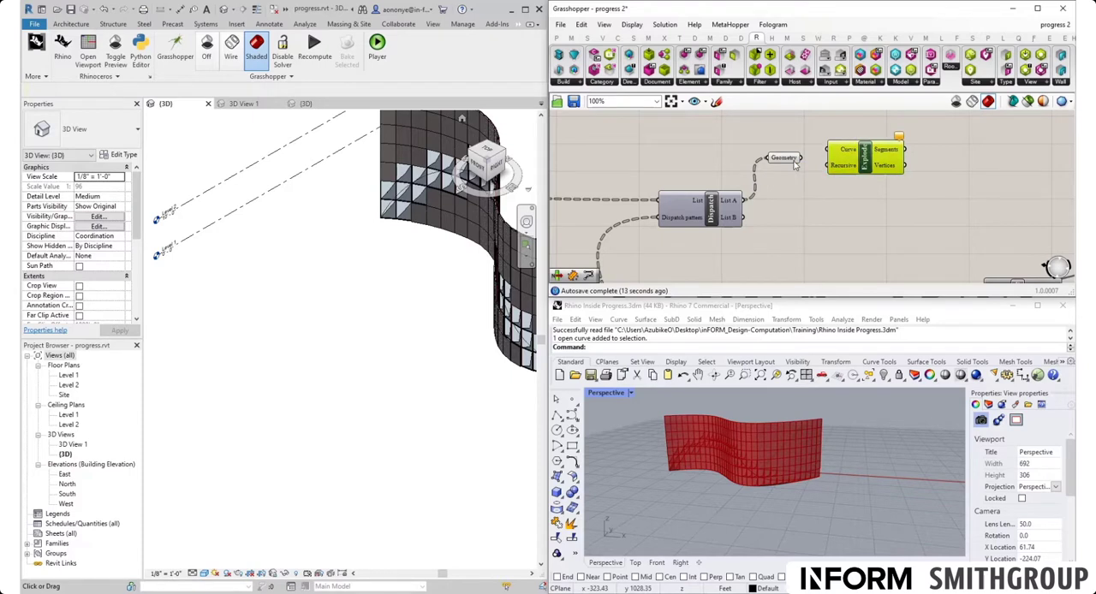
mouse_move(795, 164)
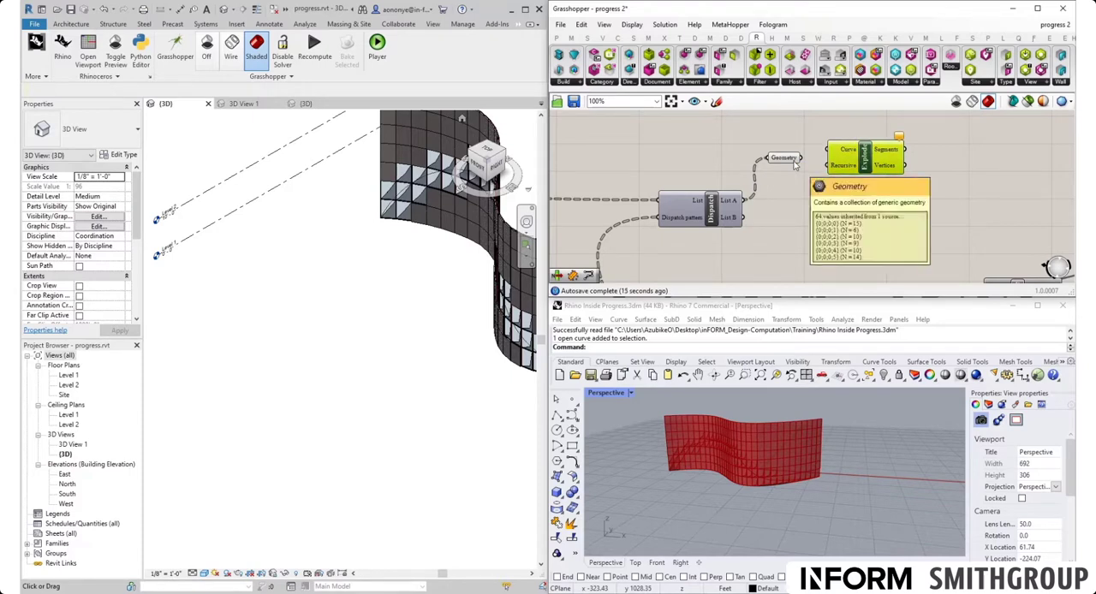
left_click_drag(800, 158, 861, 172)
- Attach a Panel to the Vertices output of Explode, enlarge it and read the corner points listed per outline
right_click_drag(863, 203, 742, 205)
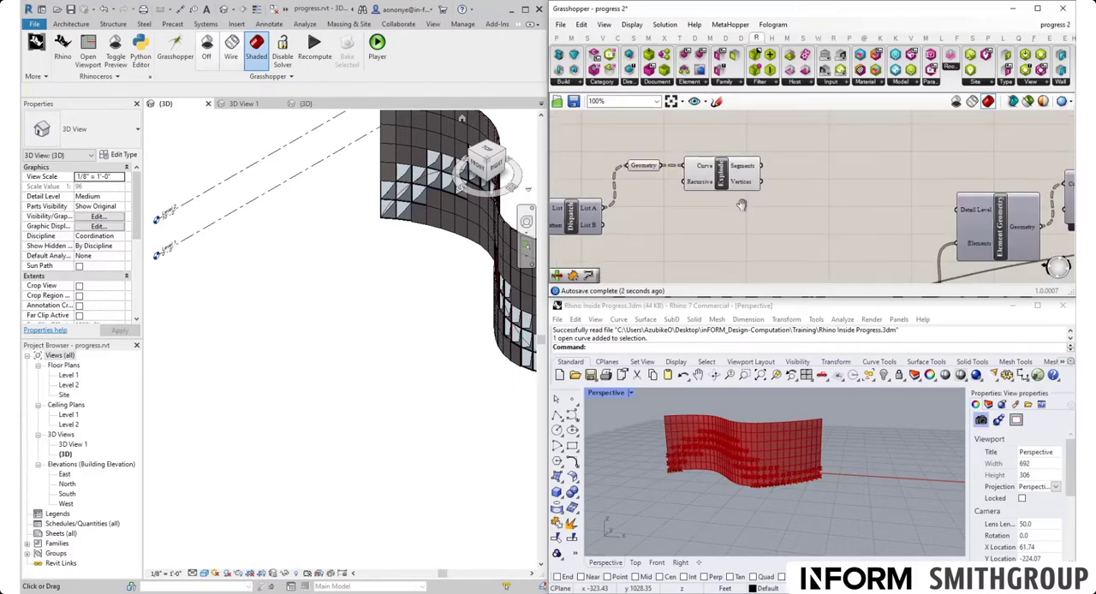
scroll(742, 206, "up", 2)
double_click(806, 204)
type("pab")
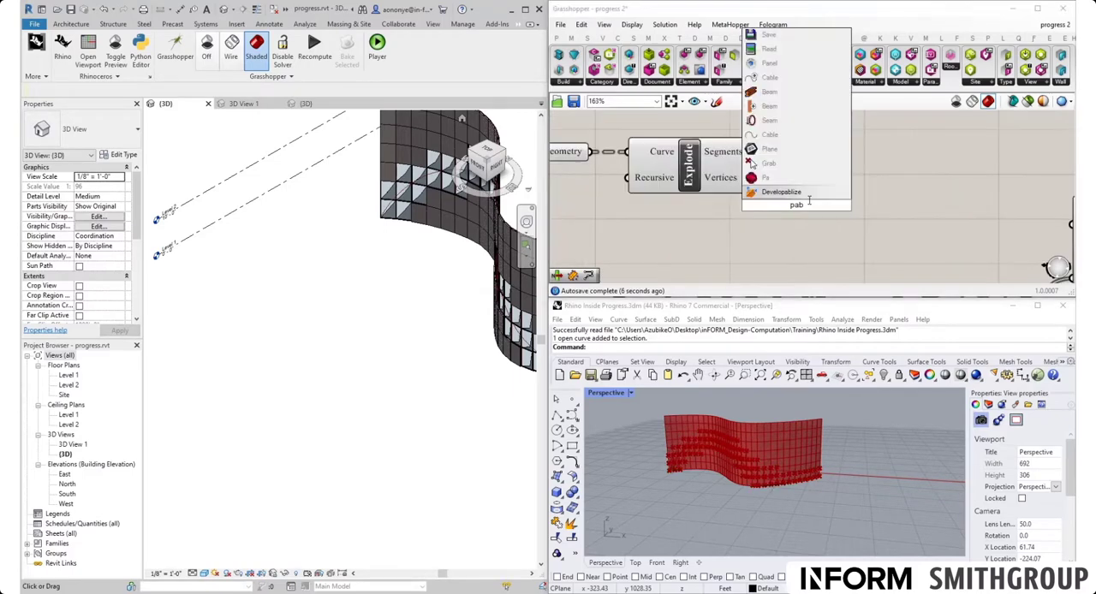
key("BackSpace")
type("nel")
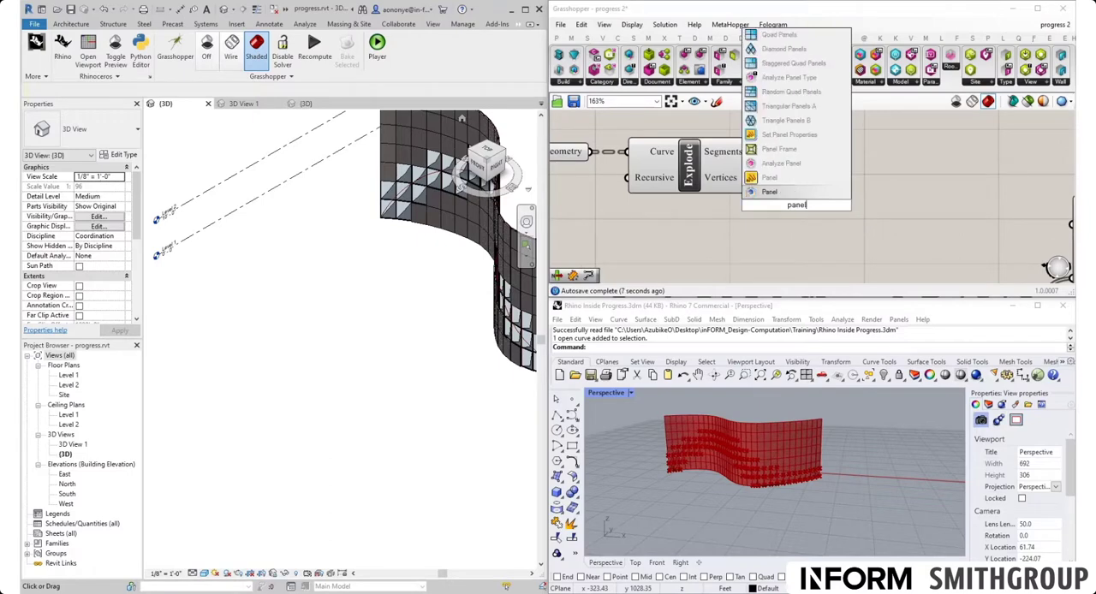
left_click(829, 176)
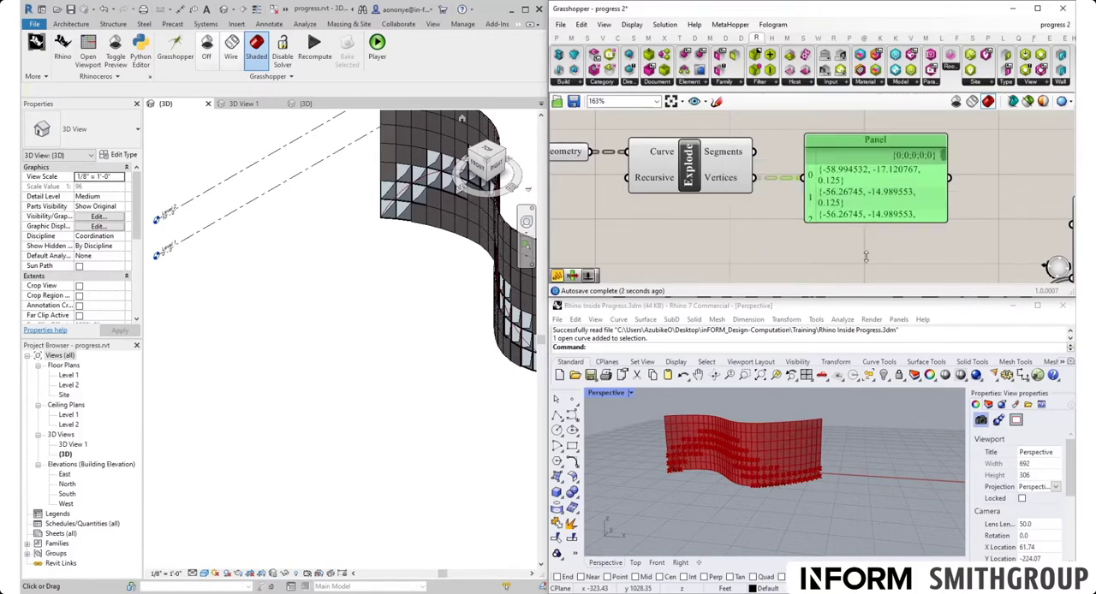
scroll(813, 247, "down", 4)
scroll(813, 247, "up", 2)
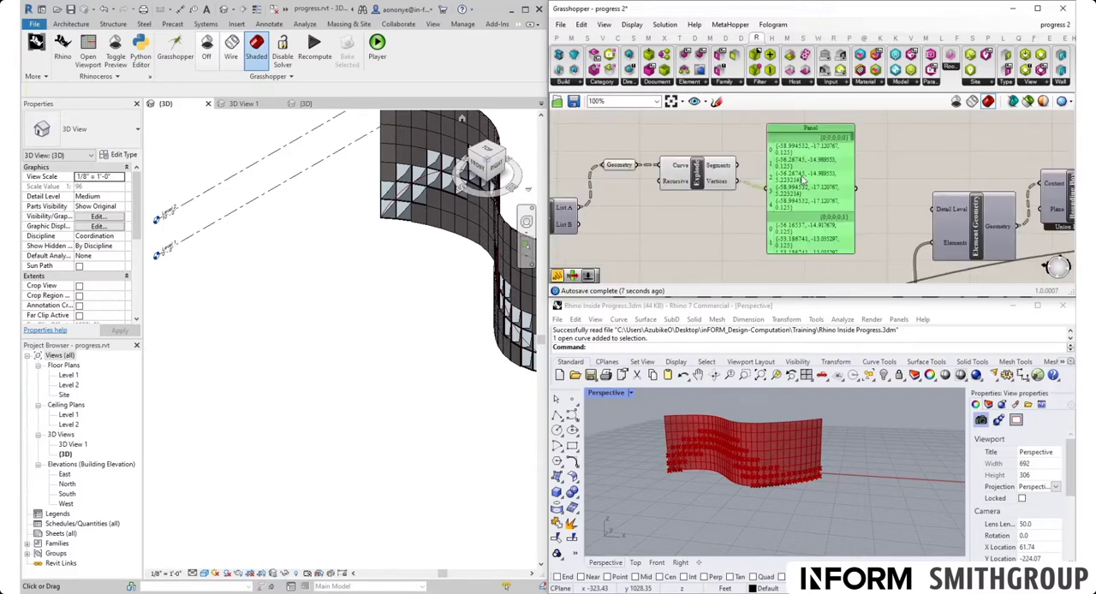
left_click_drag(803, 179, 802, 172)
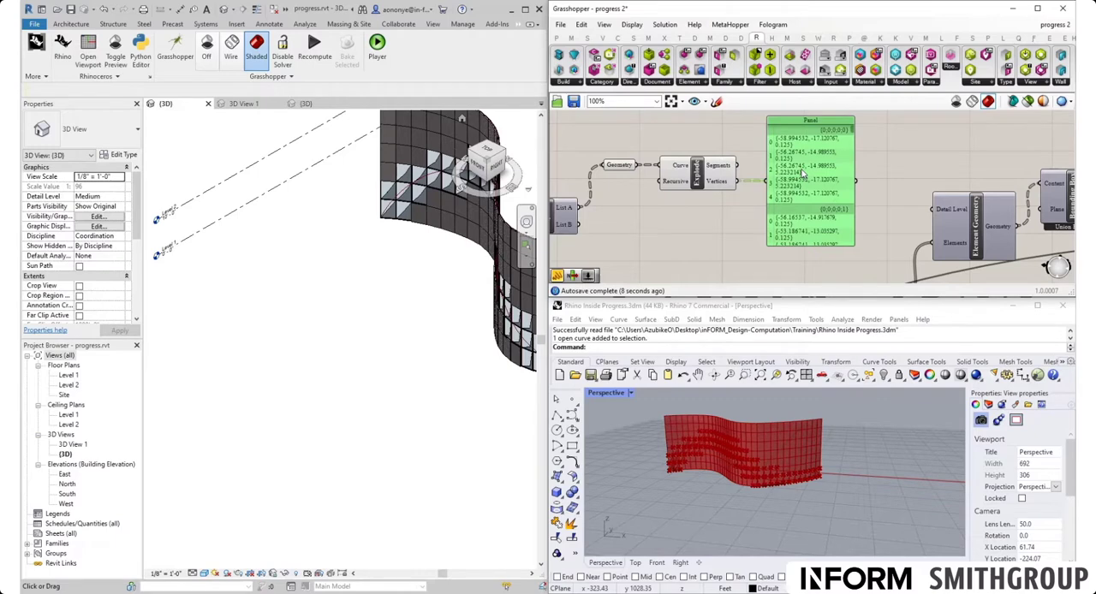
scroll(801, 173, "up", 3)
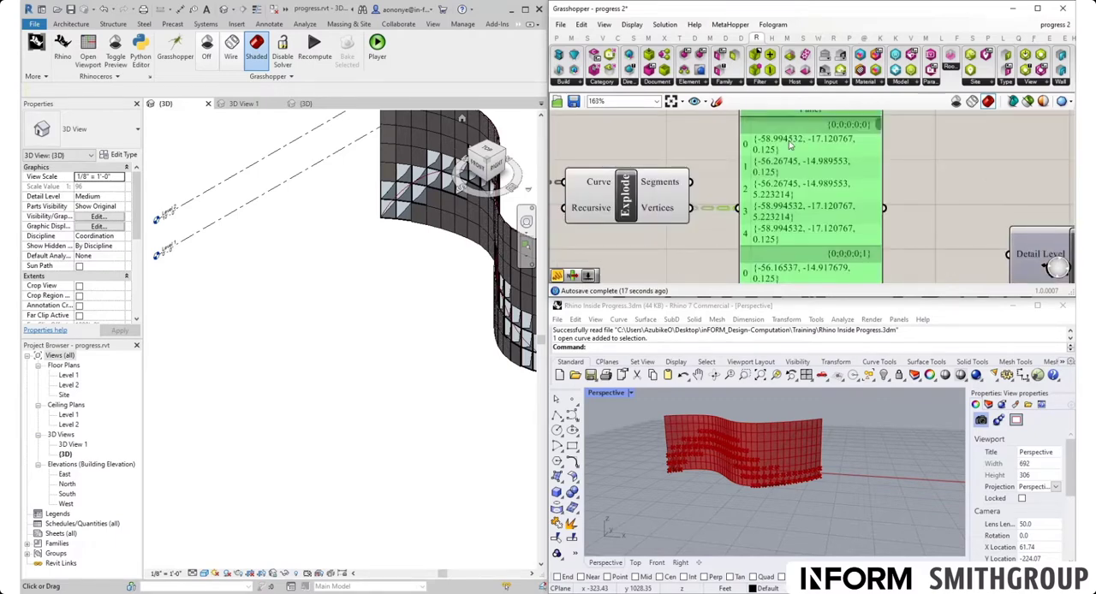
- Add a Cull Duplicates component fed by the Explode vertices and show its Points output in the Panel
scroll(801, 138, "down", 3)
double_click(718, 229)
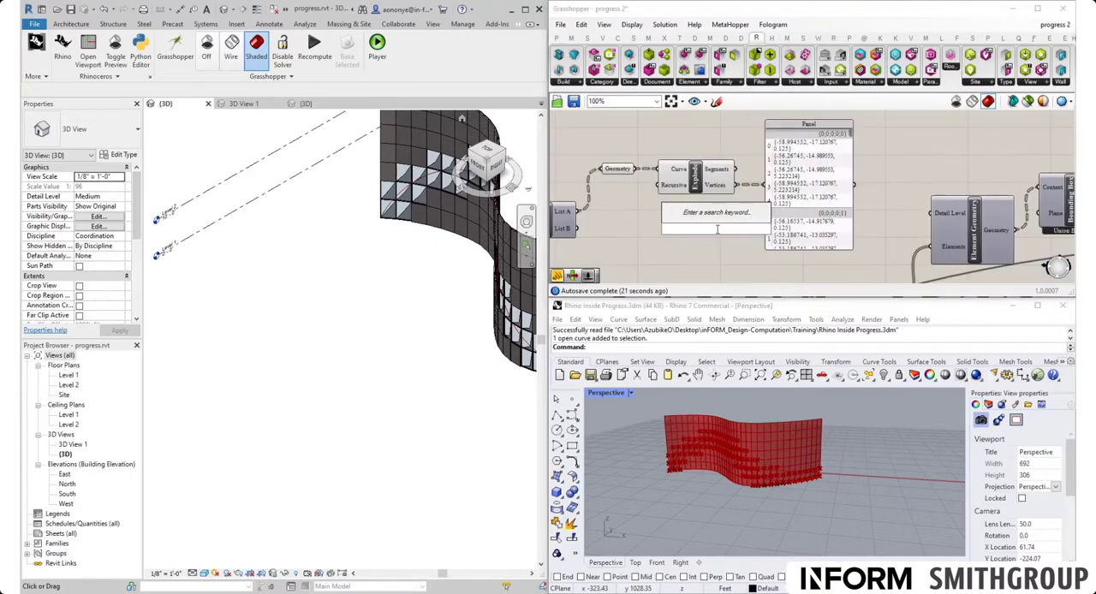
type("cull")
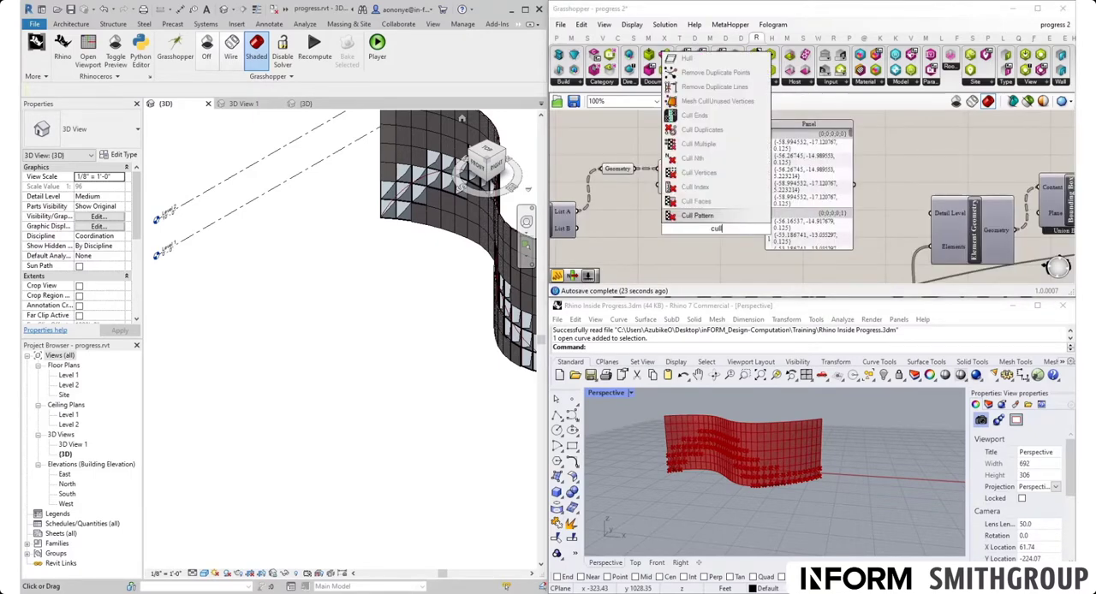
left_click(711, 174)
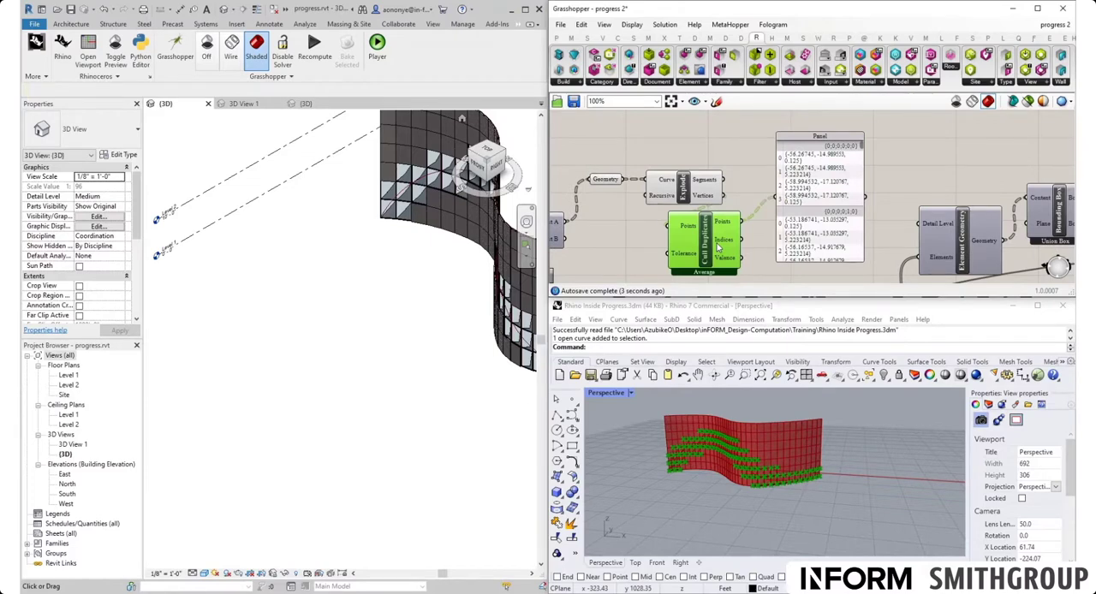
left_click_drag(719, 247, 759, 237)
scroll(665, 470, "up", 5)
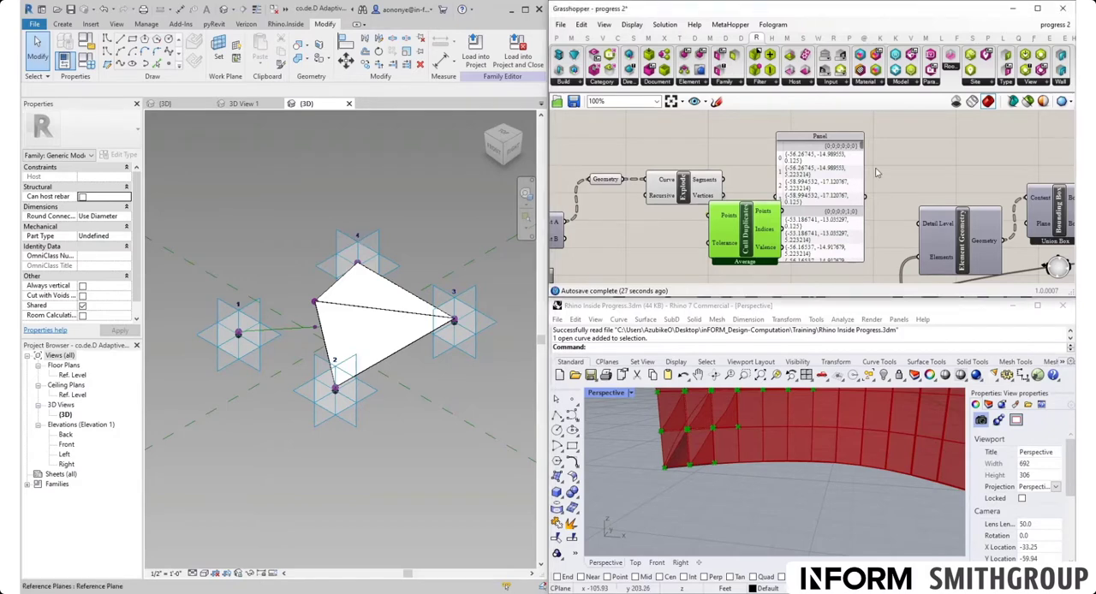
- Arrange the Cull Duplicates component beside Explode and delete the Panel
left_click_drag(861, 173, 926, 155)
left_click_drag(755, 229, 780, 209)
right_click_drag(749, 238, 651, 267)
left_click(775, 222)
key("Delete")
- Add a List Item component and connect the Points output of Cull Duplicates to its List input
right_click_drag(749, 227, 715, 195)
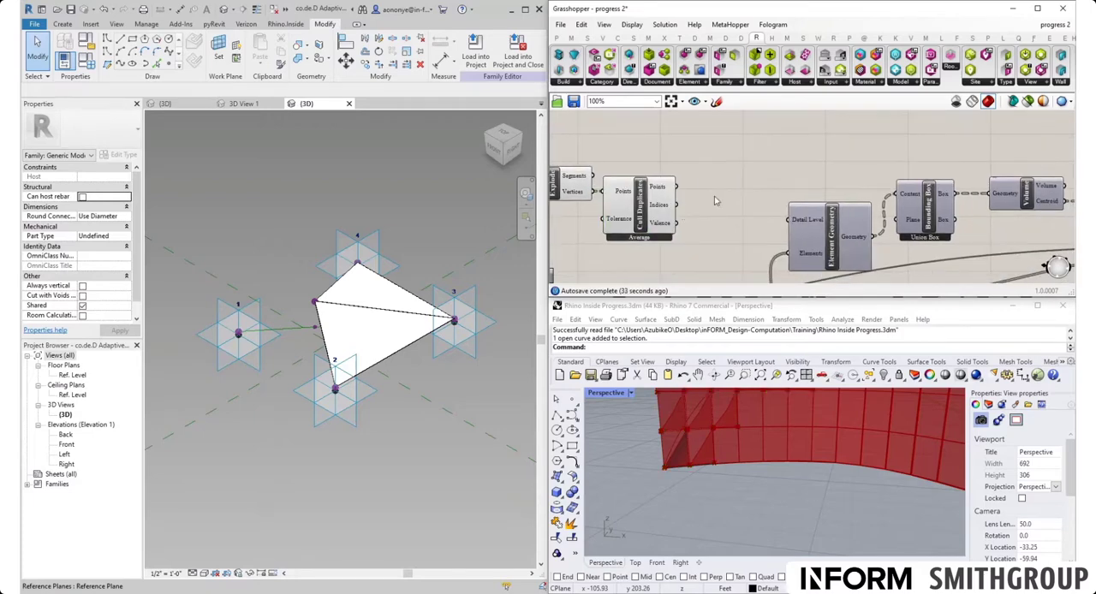
double_click(715, 195)
type("li")
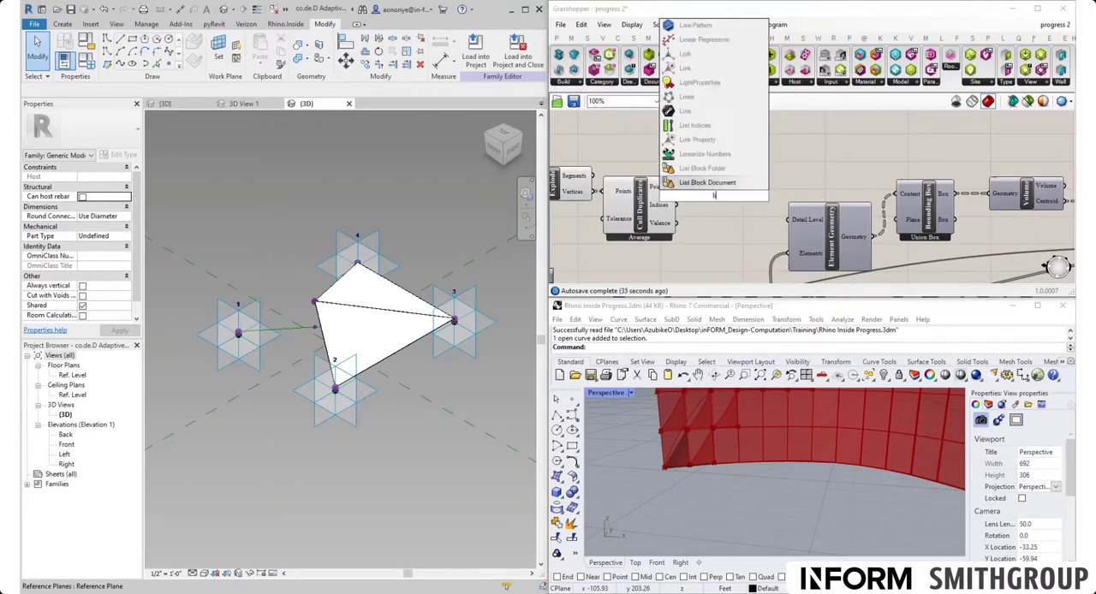
type("st item")
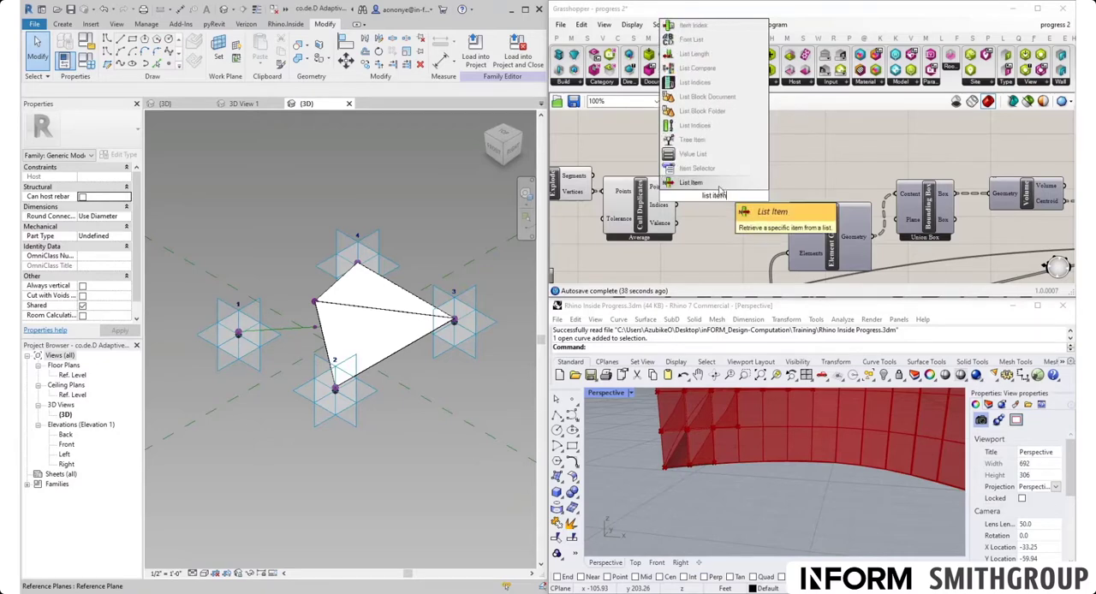
key("Return")
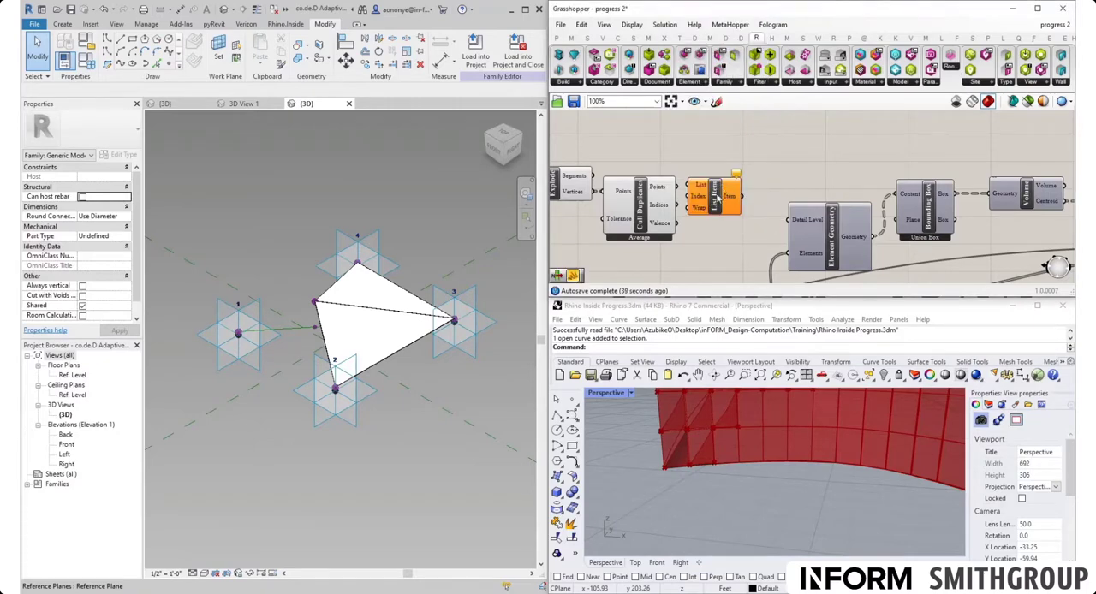
left_click_drag(677, 187, 756, 162)
scroll(679, 474, "up", 1)
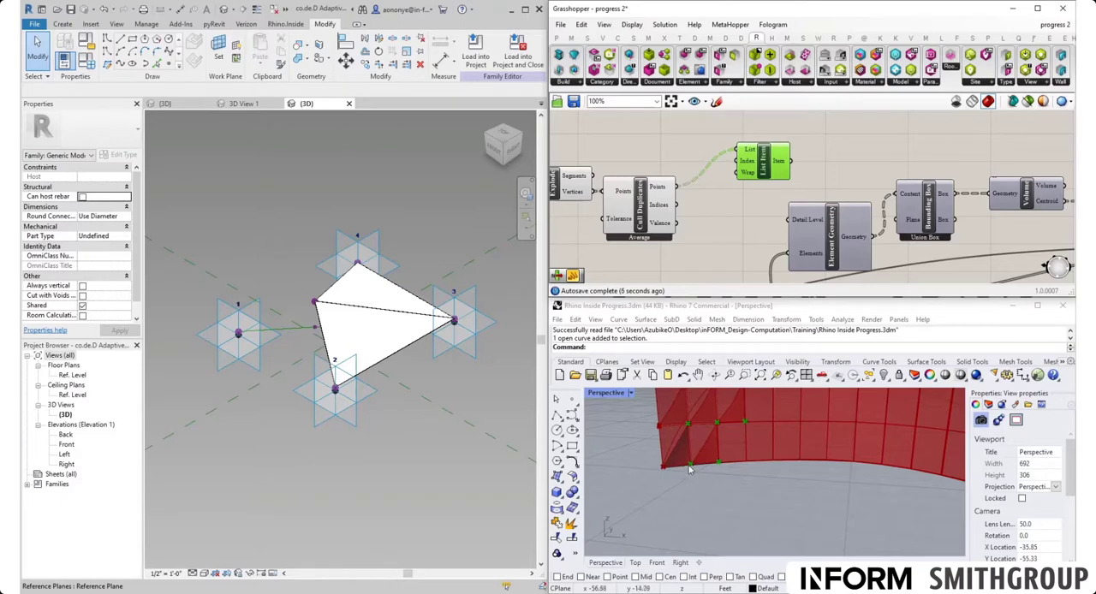
- Create an integer number slider ranging from 0 to 3, set at 0, and connect it to List Item's Index input
double_click(678, 163)
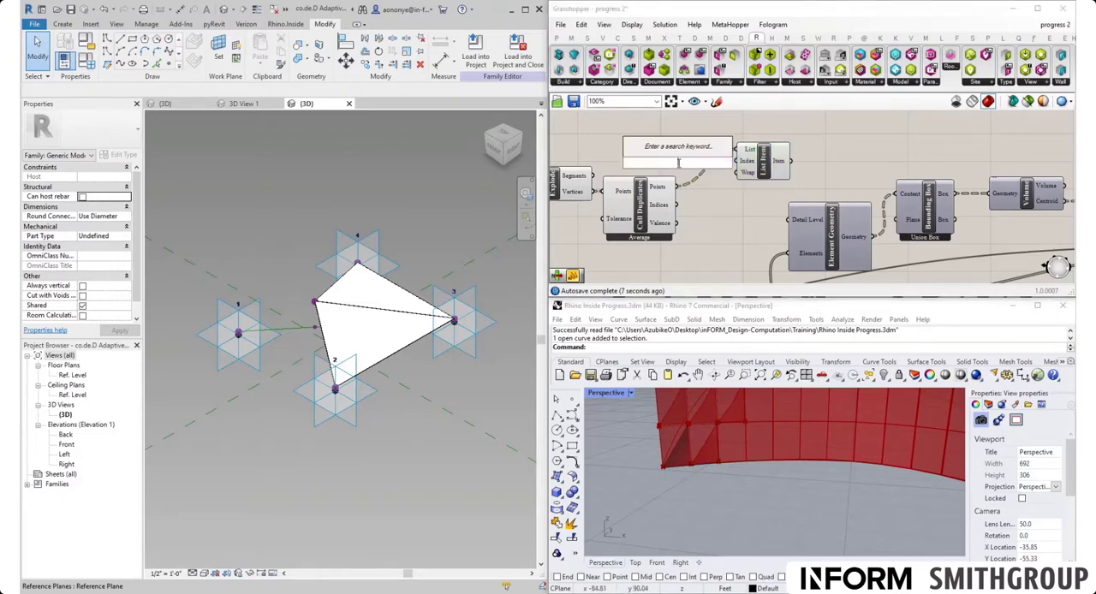
type("0<3")
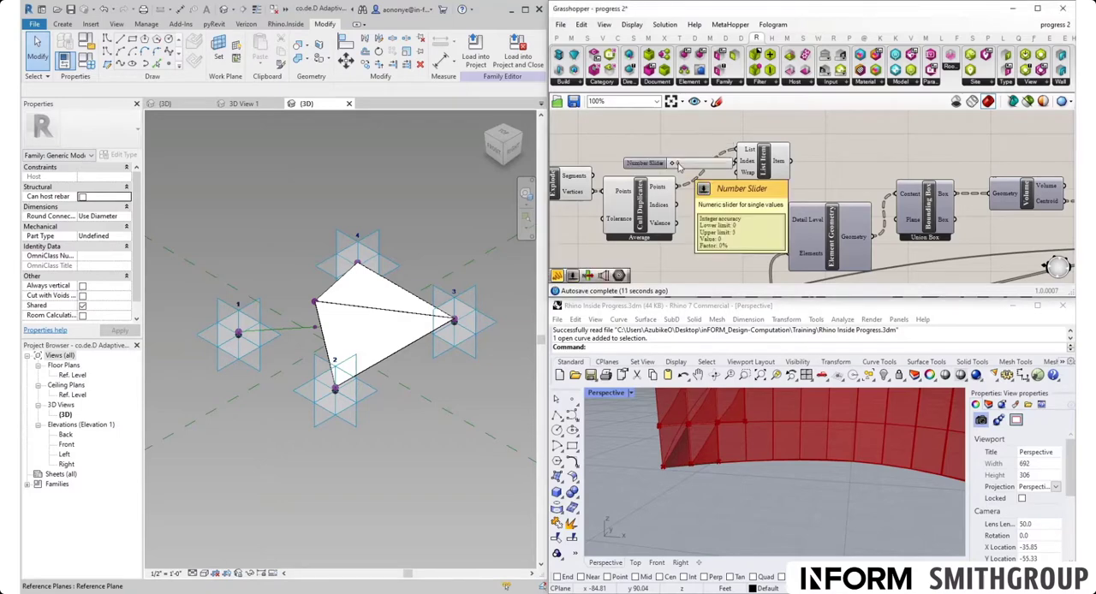
key("Return")
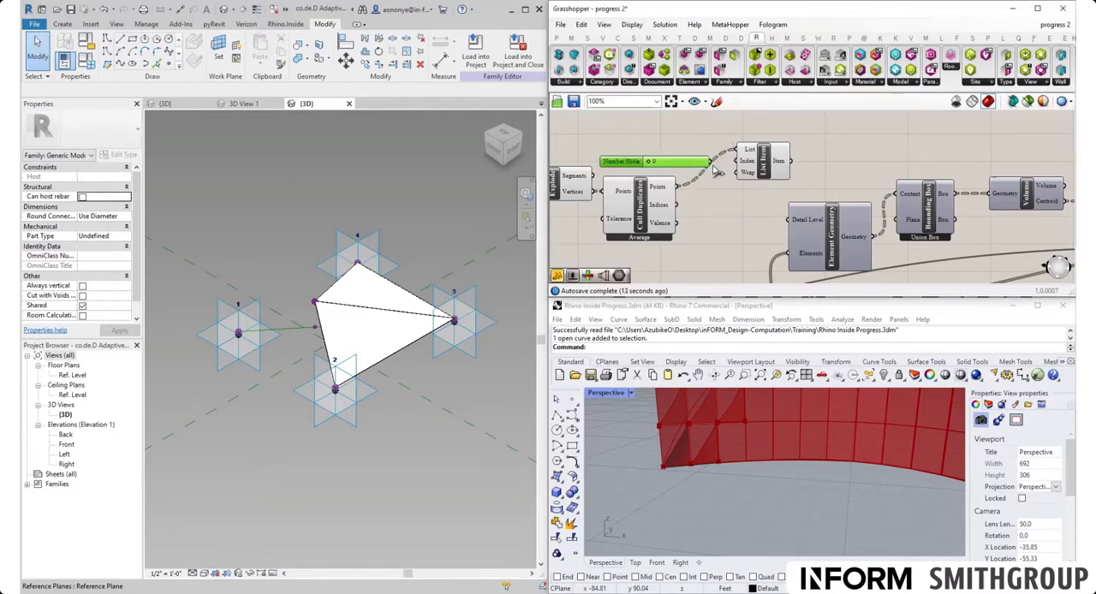
left_click_drag(711, 162, 763, 165)
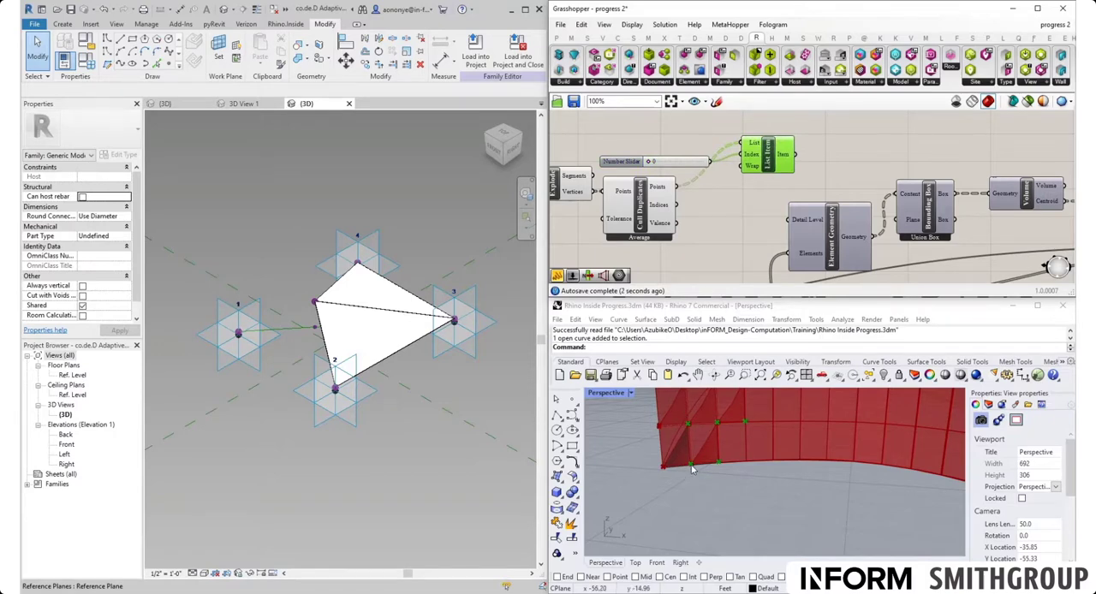
- Advance the List Item index slider from 0 through 1 and 2 to 3 to check the corner point order
left_click_drag(651, 163, 664, 164)
left_click_drag(668, 163, 682, 162)
left_click_drag(686, 163, 702, 163)
- Add a Shift List component and connect the Points output of Cull Duplicates to its List input
double_click(728, 210)
type("shift")
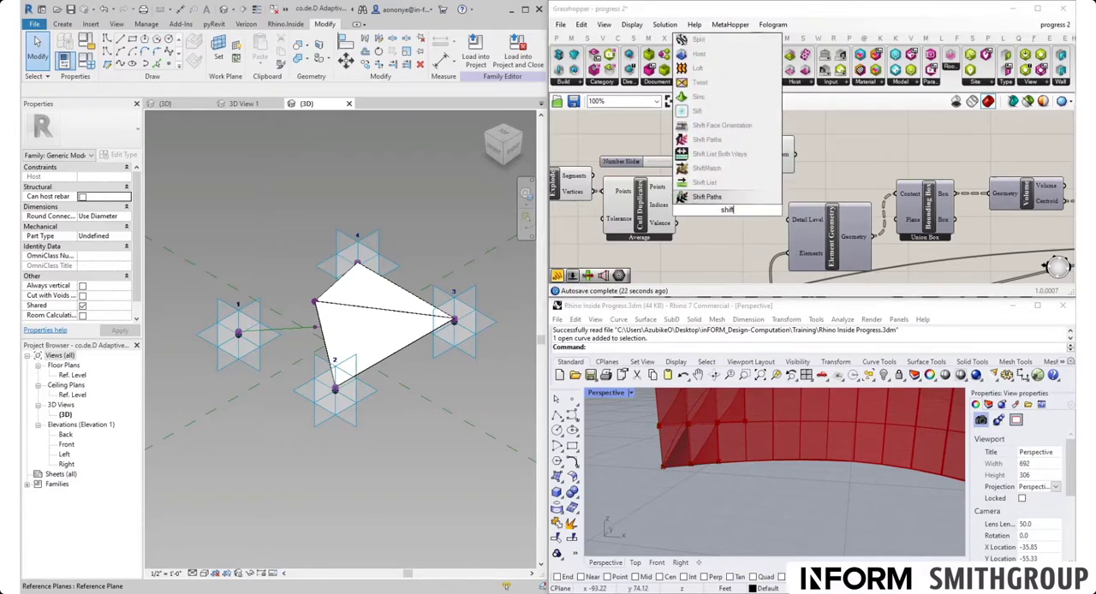
key("Up")
key("Return")
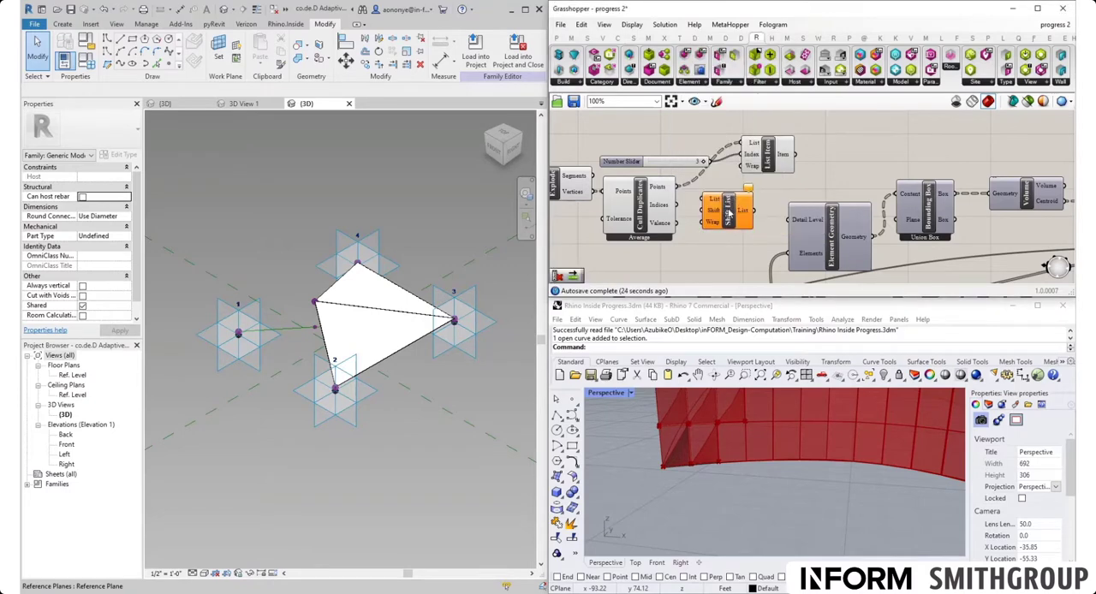
left_click_drag(681, 188, 708, 200)
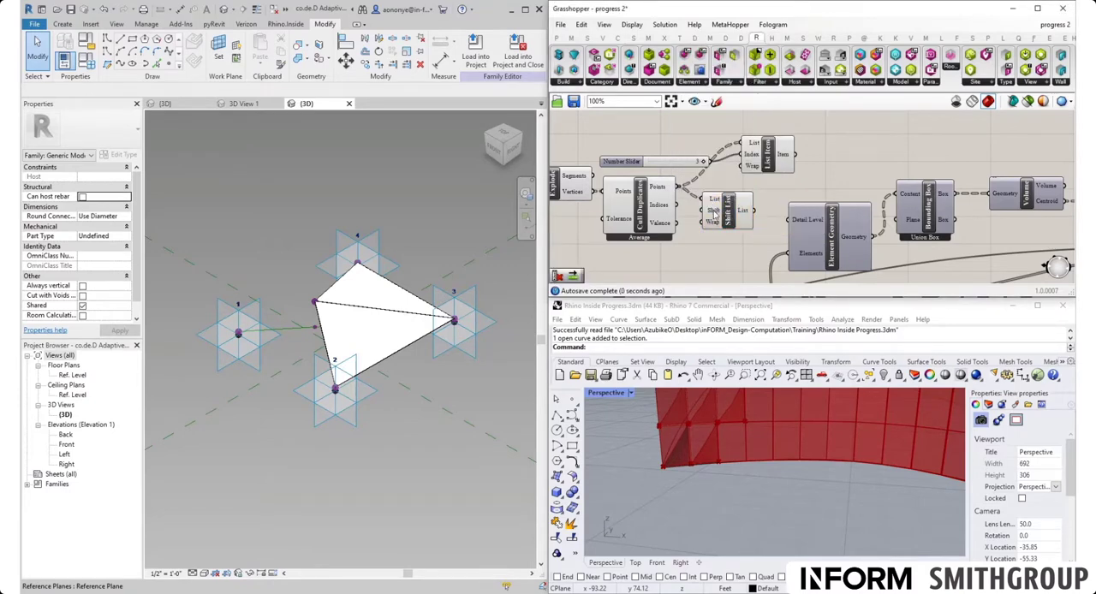
- Set Shift List's Shift value to -1 and connect its output to List Item's List input
right_click(716, 211)
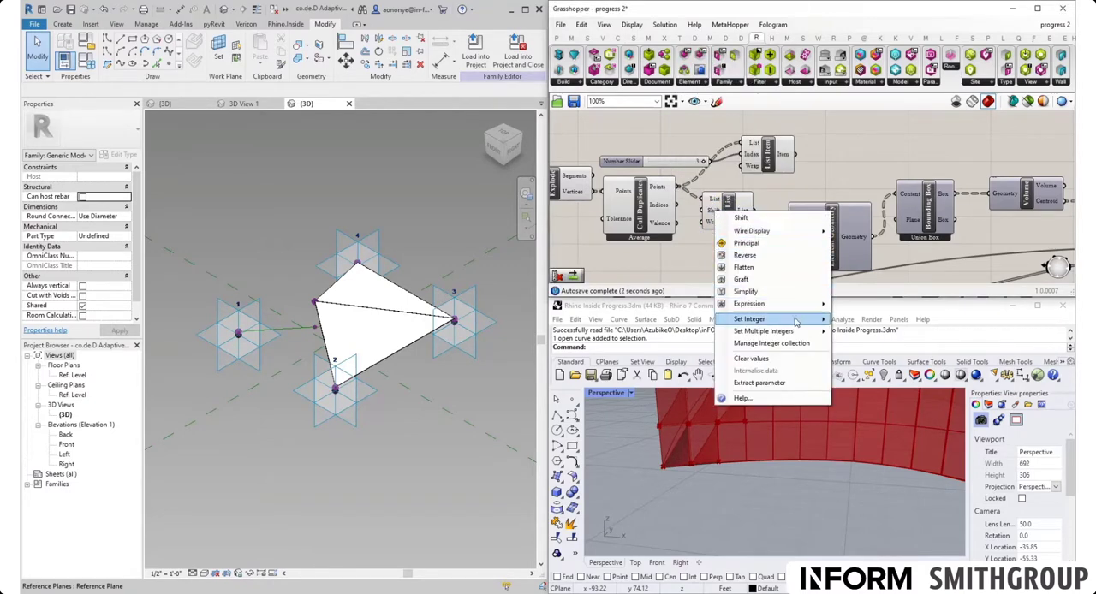
mouse_move(797, 321)
left_click_drag(865, 319, 845, 323)
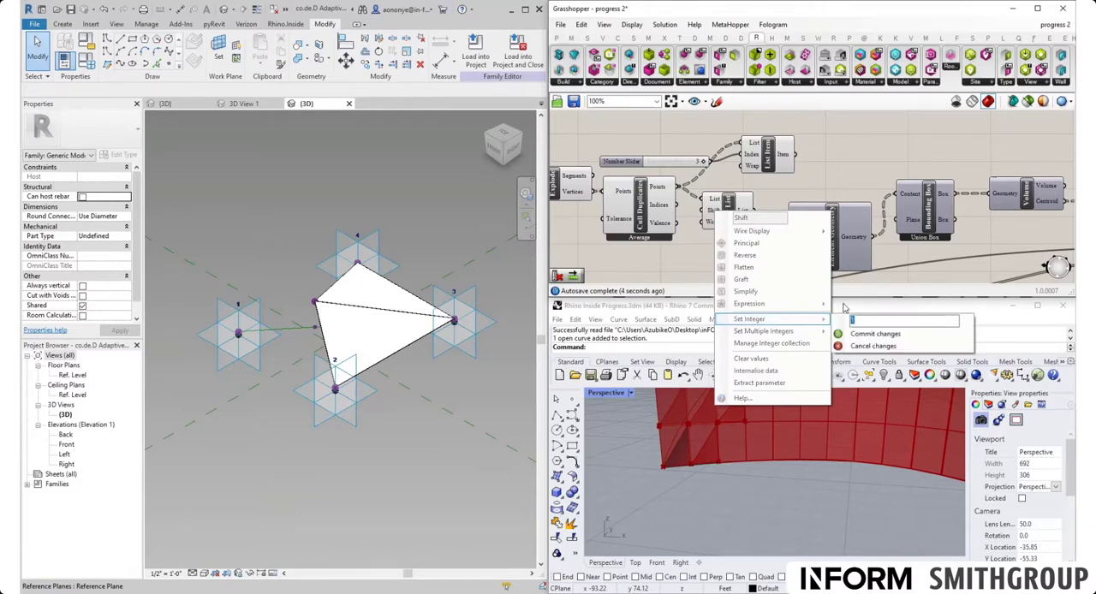
type("-1")
left_click(867, 334)
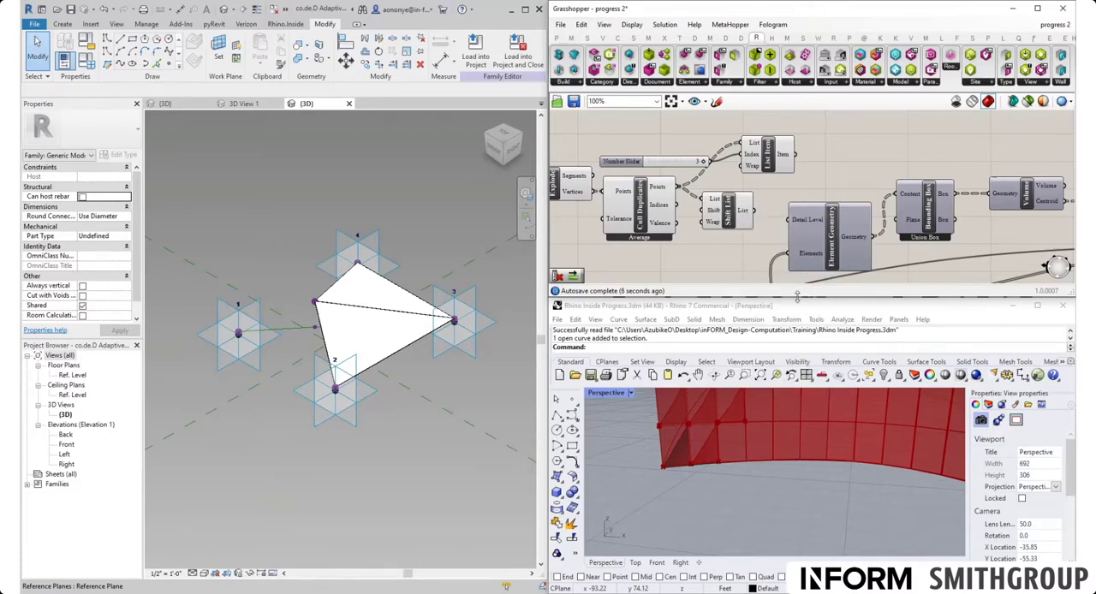
left_click_drag(762, 219, 795, 150)
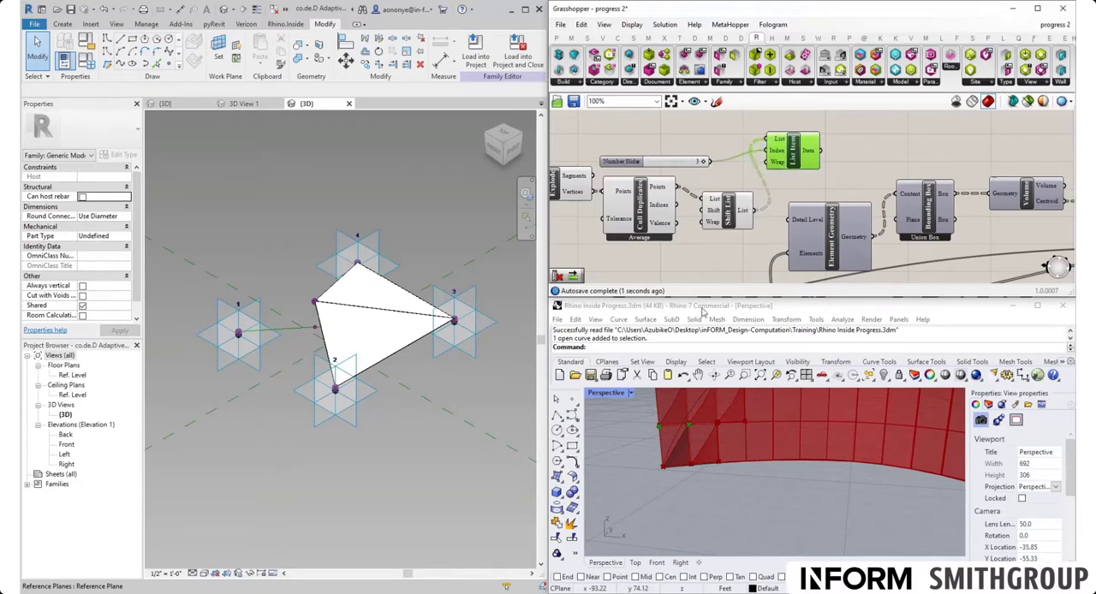
- Sweep the index slider between 0 and 3 and compare the shifted points with the Cull Duplicates output
left_click_drag(703, 163, 636, 164)
left_click_drag(651, 162, 703, 163)
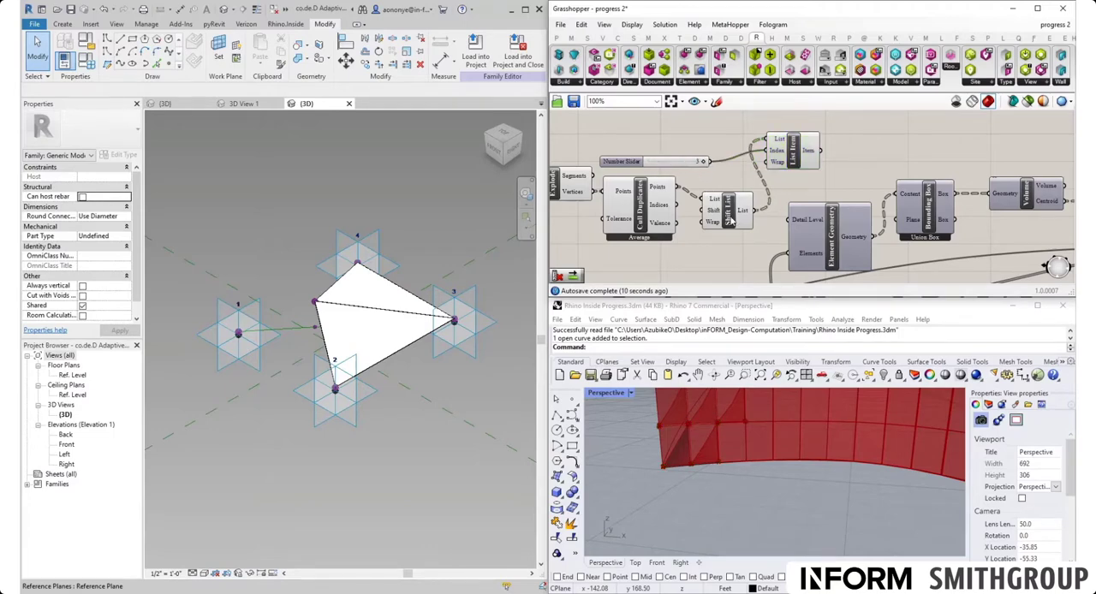
left_click_drag(728, 214, 729, 203)
right_click_drag(720, 229, 788, 237)
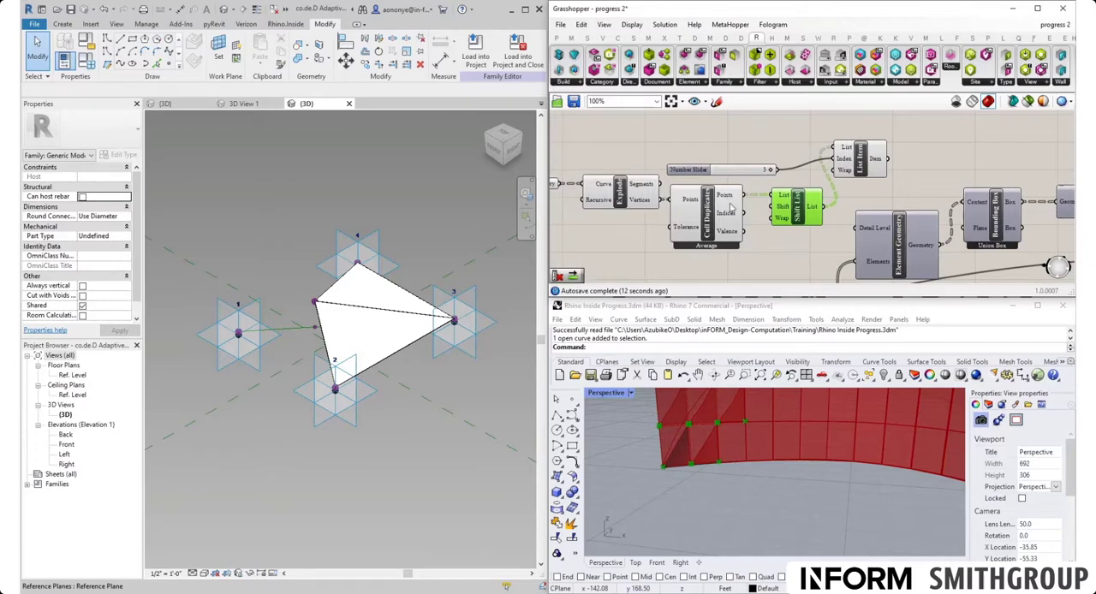
mouse_move(727, 198)
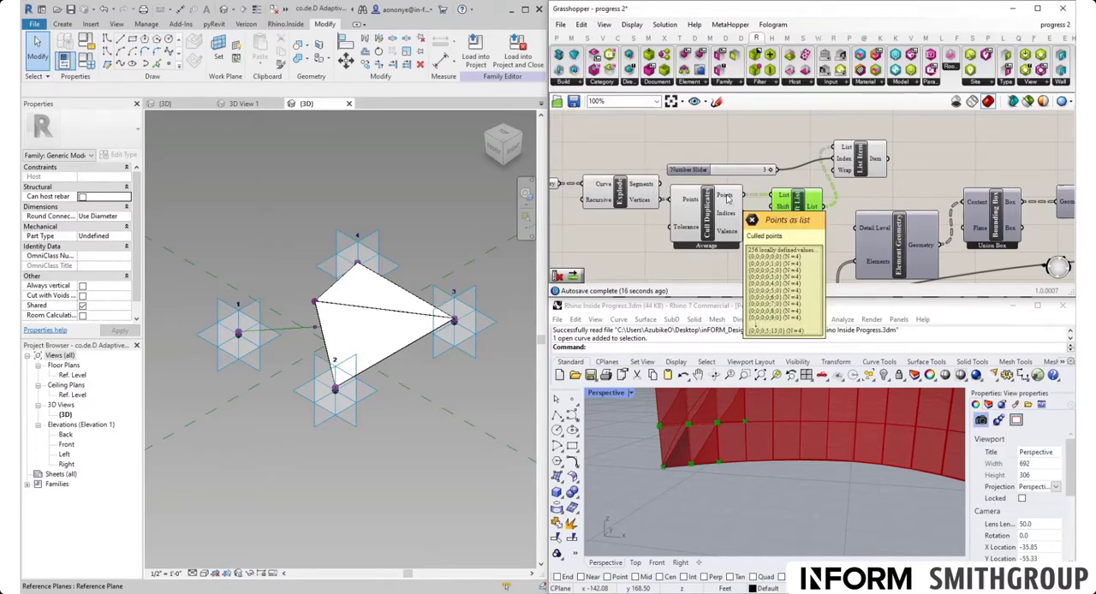
right_click_drag(857, 185, 728, 197)
left_click(731, 197)
left_click(735, 184)
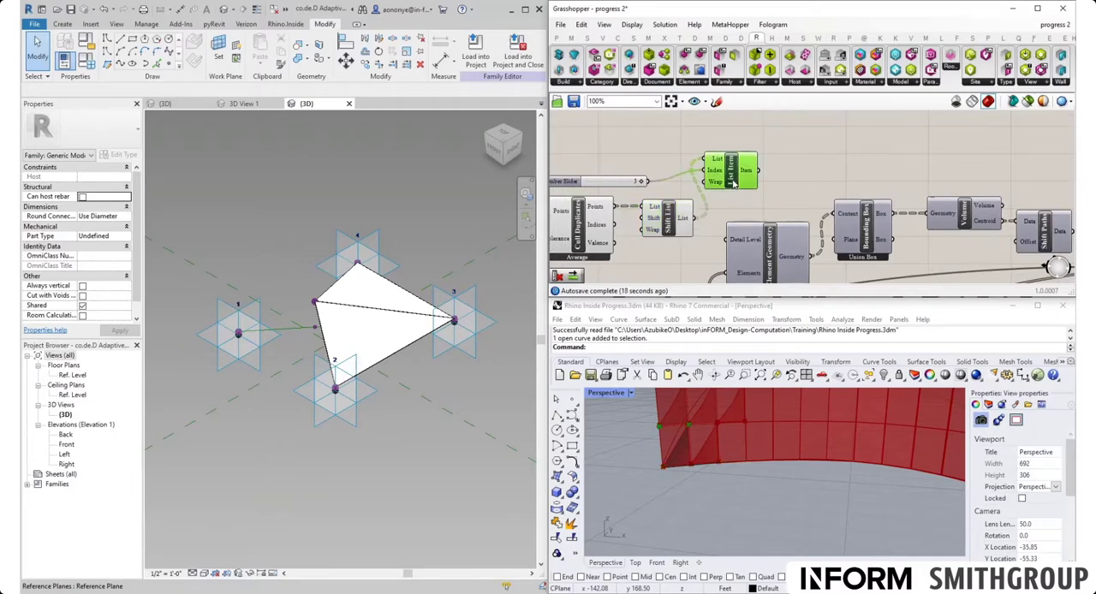
- Add a Point List component above List Item and connect the Points output of Cull Duplicates to its Points input
double_click(795, 175)
type("point")
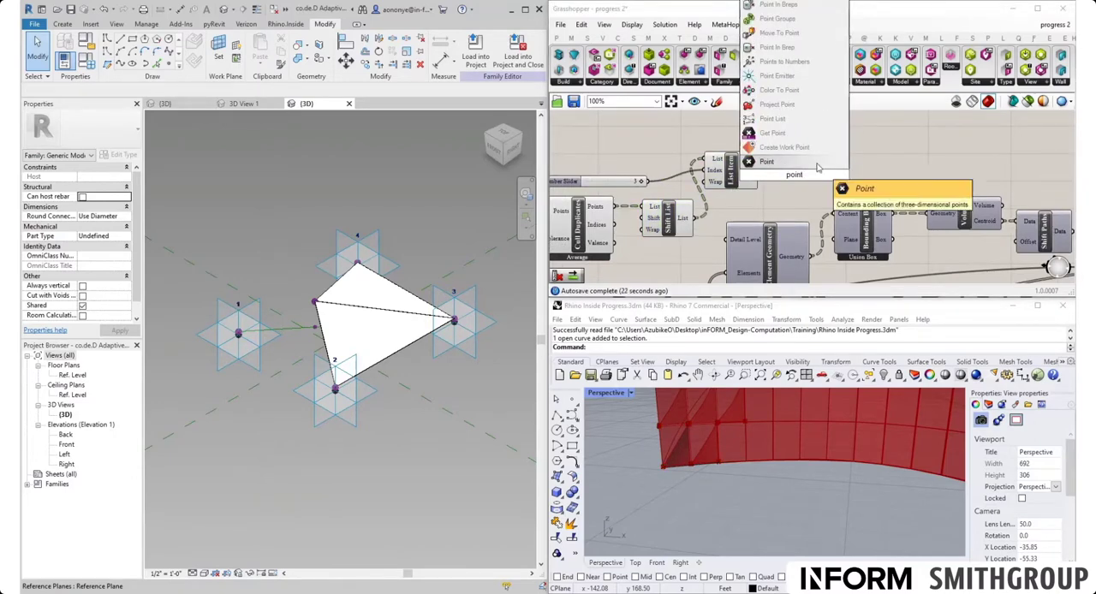
left_click(775, 119)
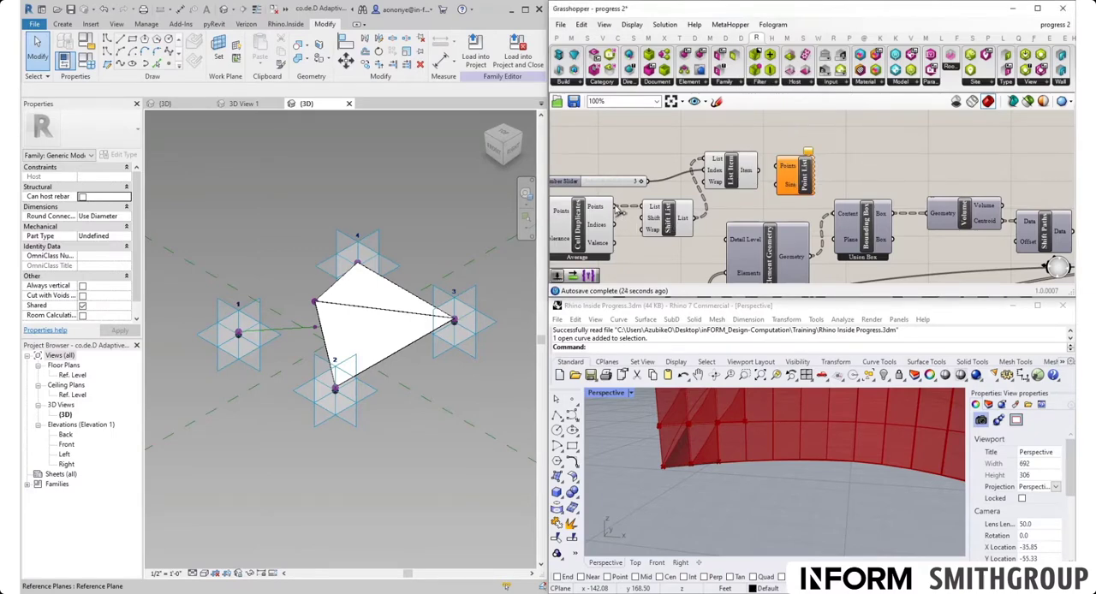
left_click_drag(614, 206, 817, 148)
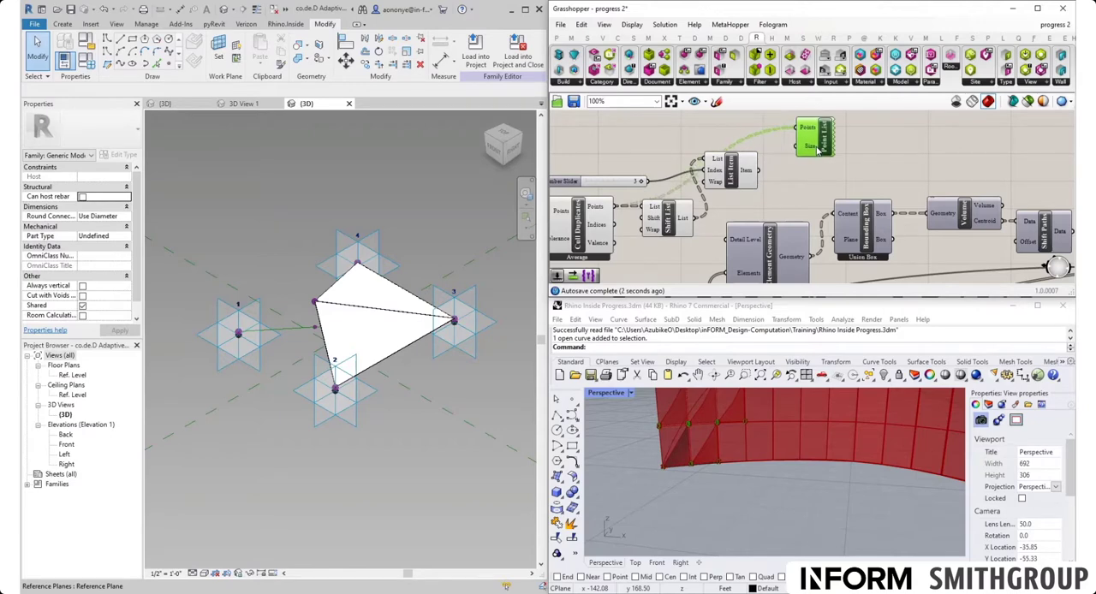
- Inspect the List A output of Dispatch and try simplifying its data tree
right_click_drag(681, 233, 886, 191)
right_click_drag(736, 238, 708, 266)
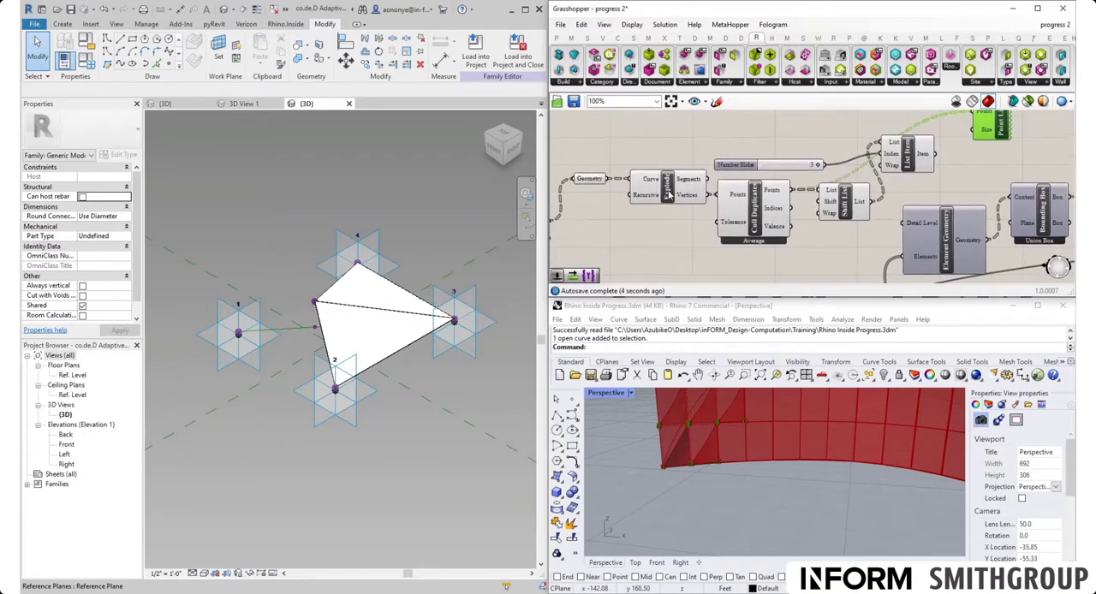
left_click(668, 189)
right_click_drag(561, 228, 661, 216)
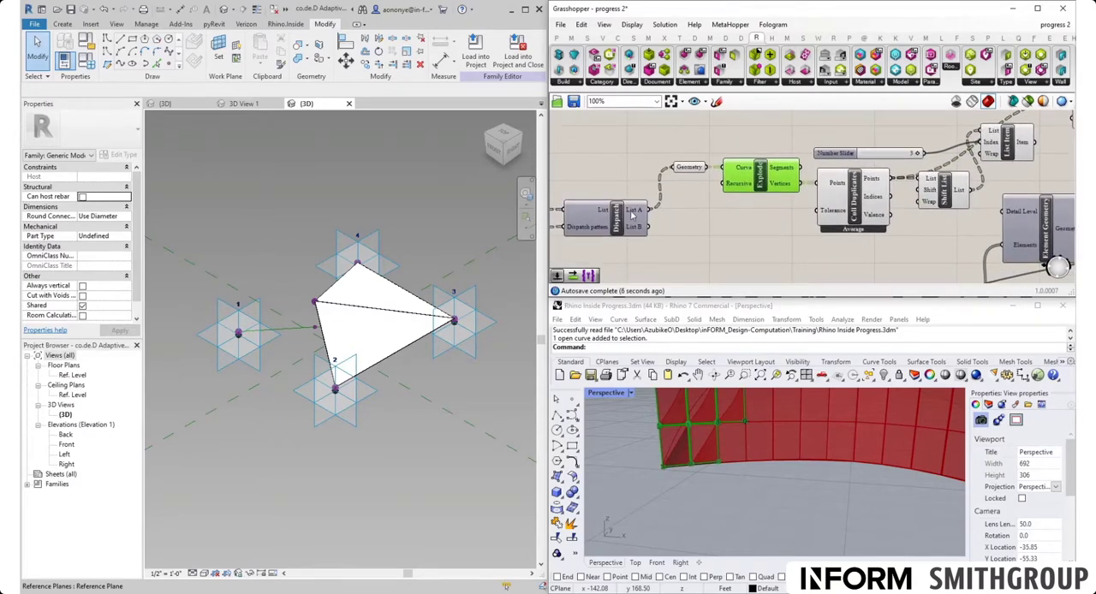
mouse_move(633, 215)
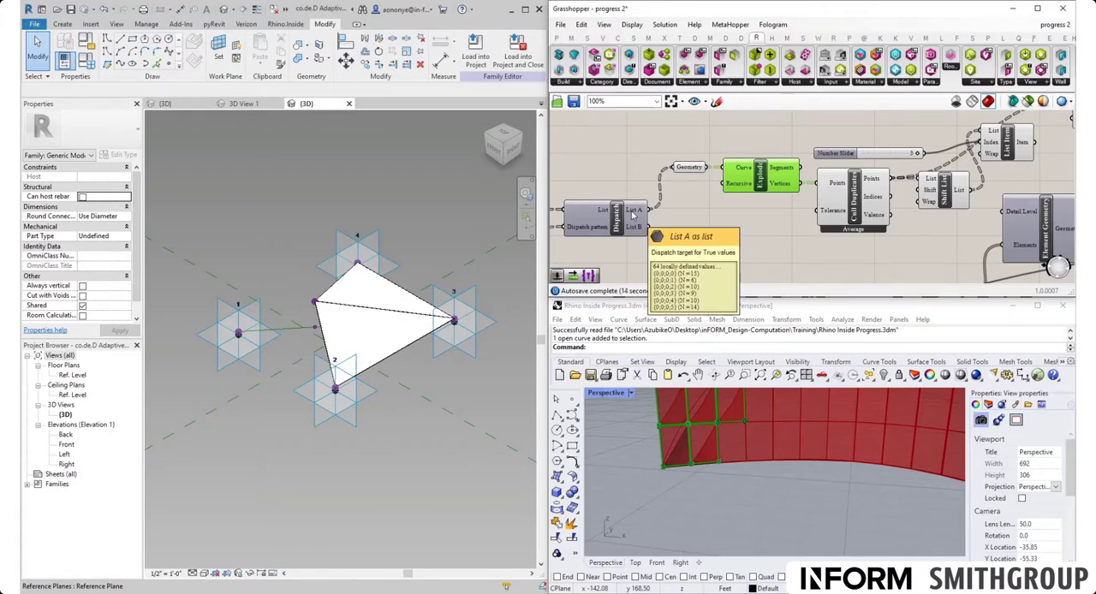
right_click(633, 215)
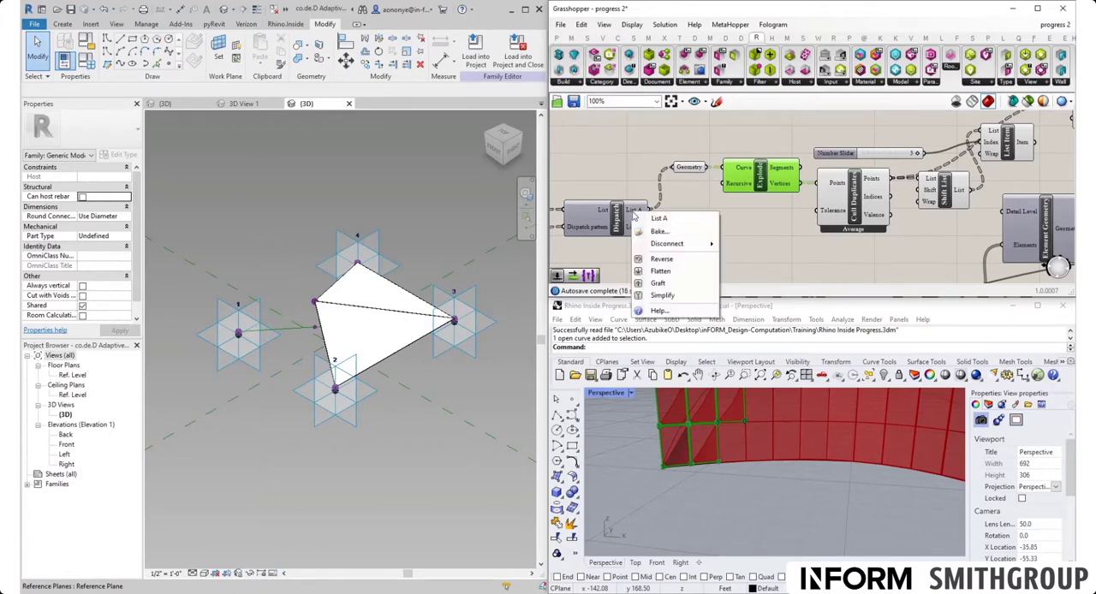
left_click(663, 297)
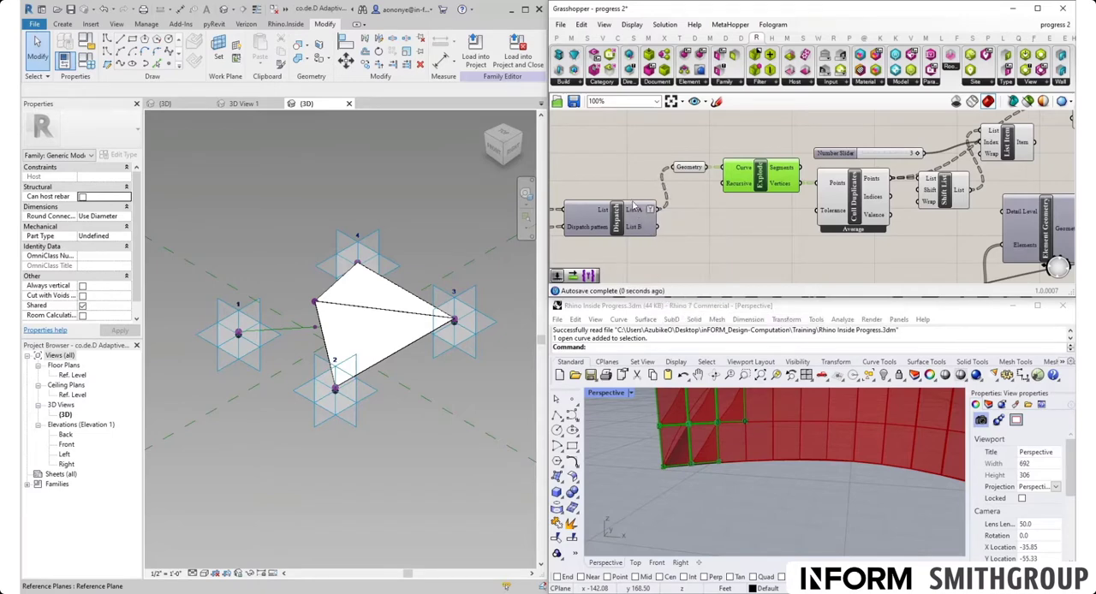
mouse_move(639, 216)
- Add a Tree Item component and place it below Explode
double_click(720, 220)
type("tree")
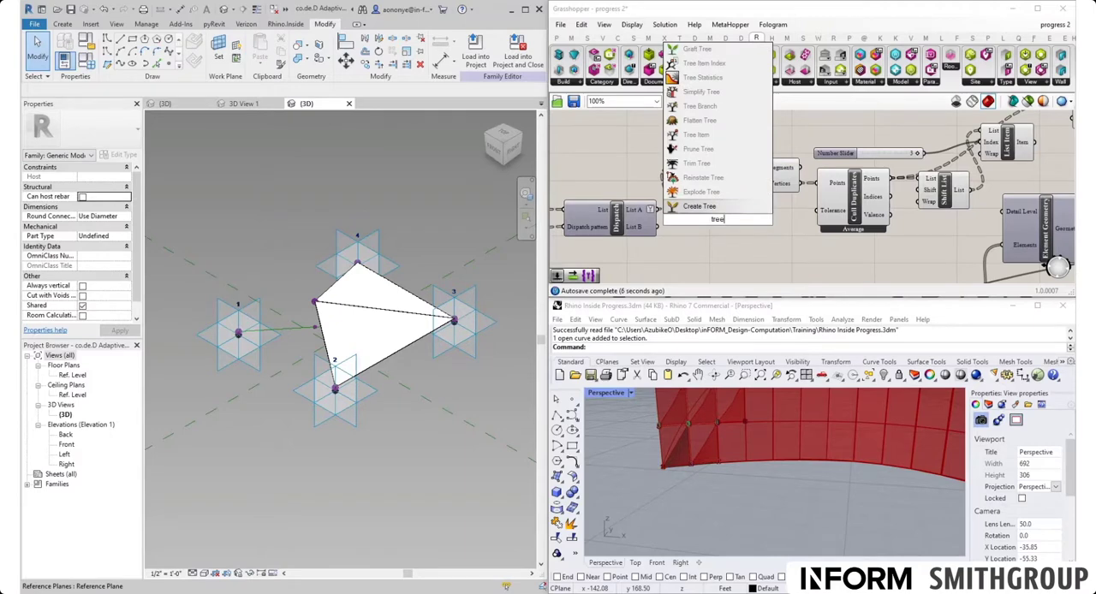
left_click(700, 134)
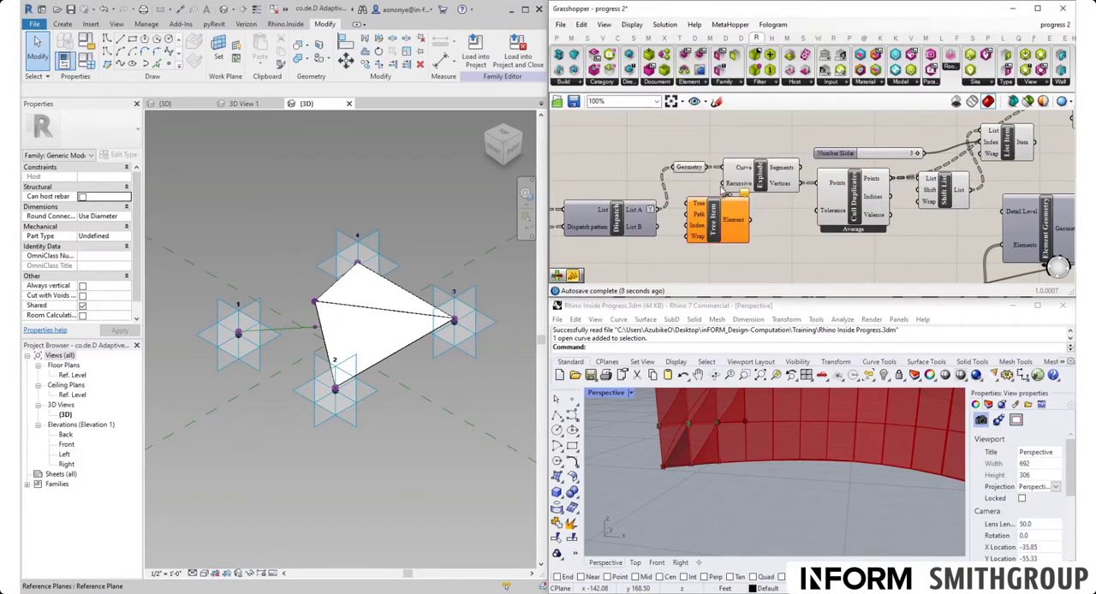
left_click_drag(659, 209, 777, 235)
- Remove Simplify from Dispatch's List A output and apply it to Explode's Vertices output instead
mouse_move(789, 186)
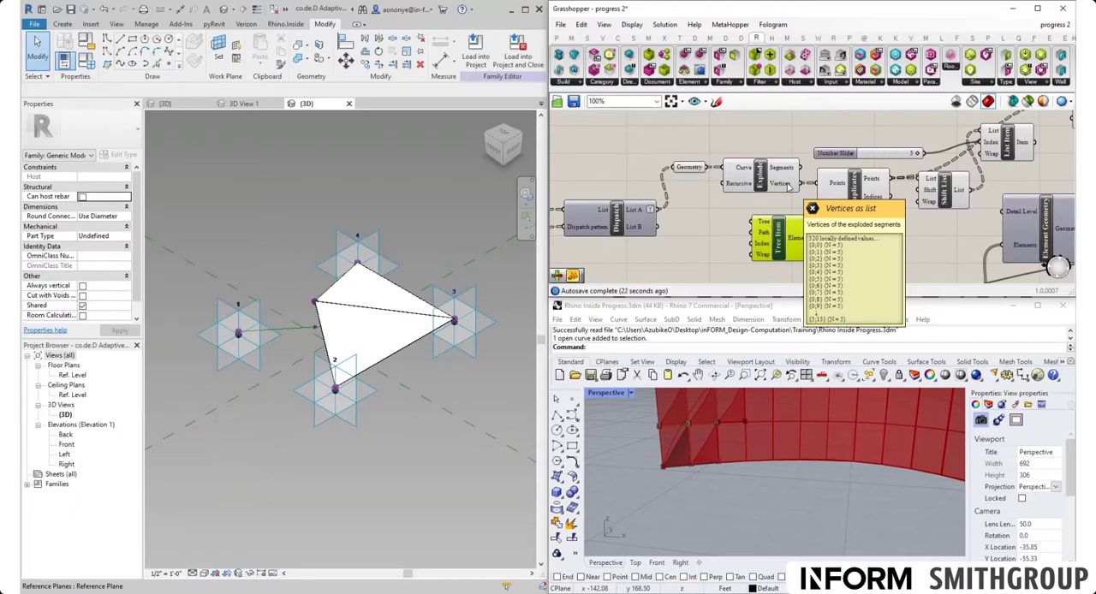
right_click(640, 211)
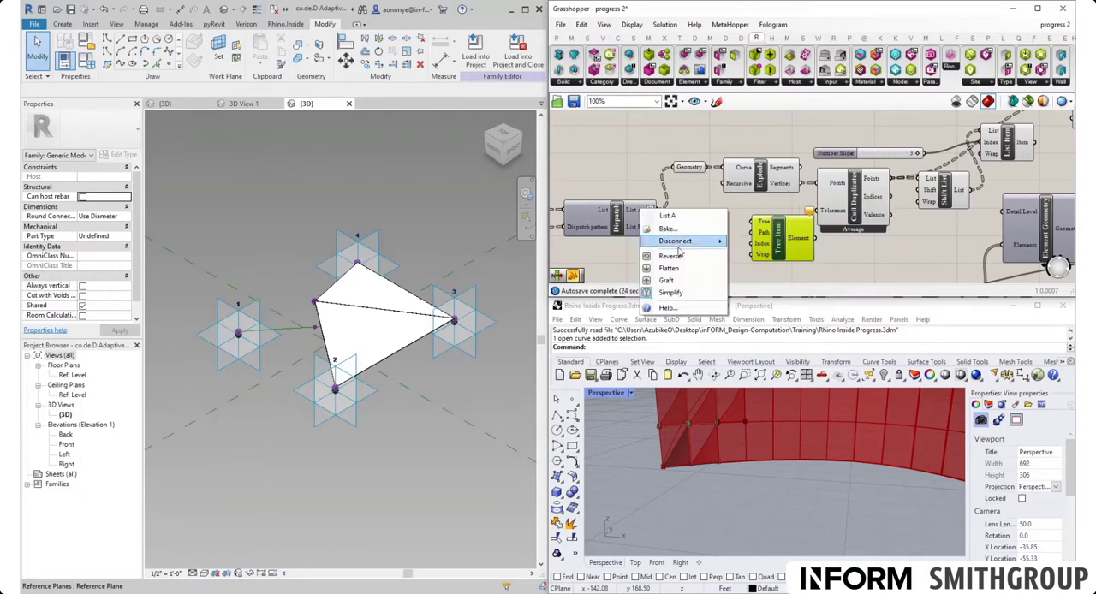
left_click(675, 294)
right_click_drag(721, 208, 602, 205)
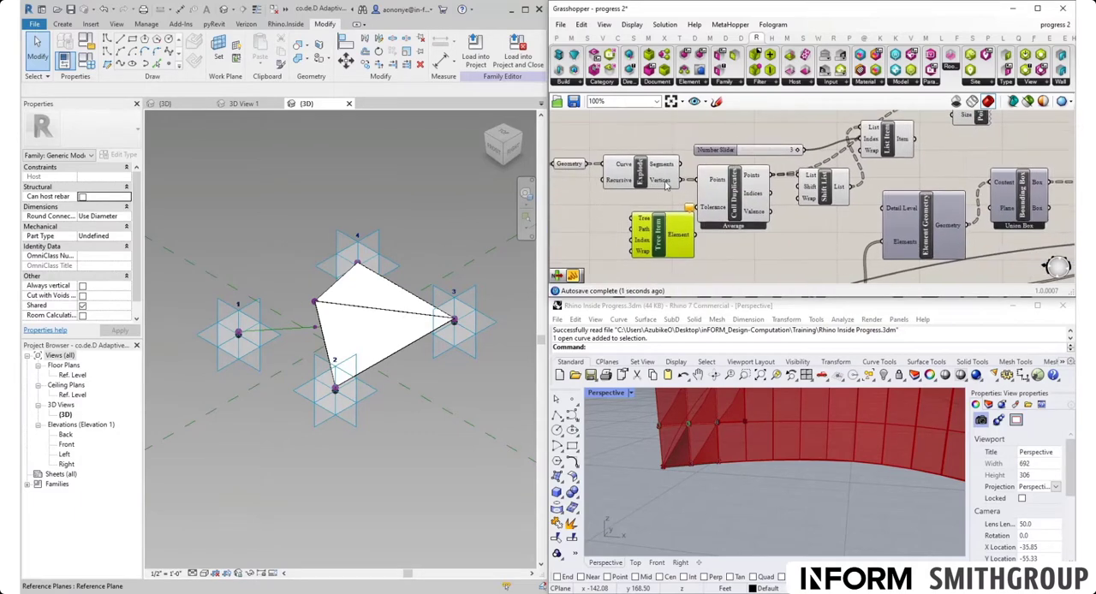
right_click(666, 185)
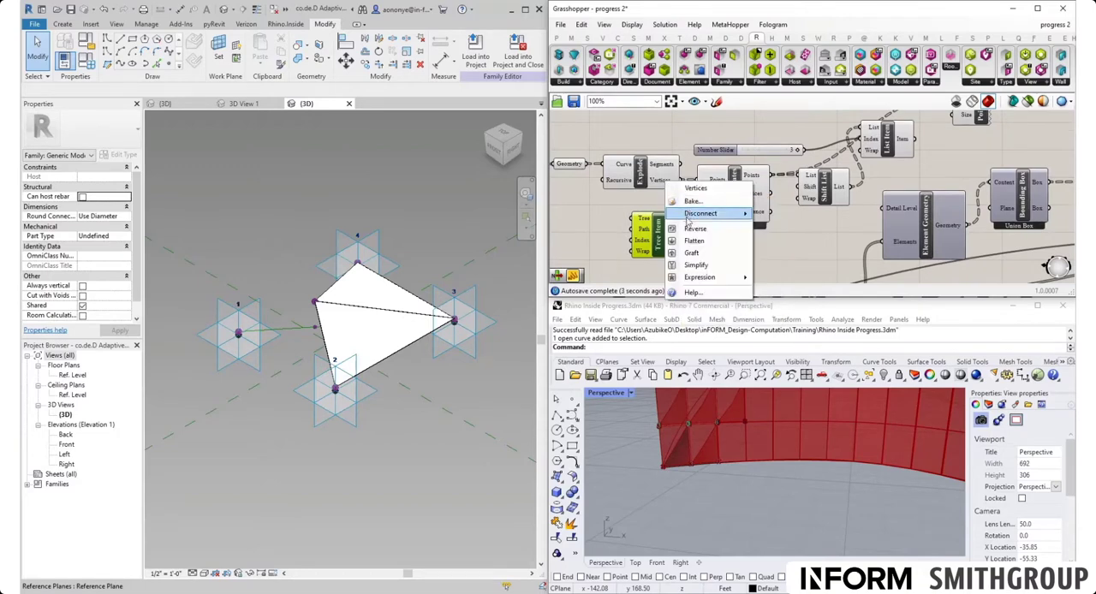
left_click(694, 241)
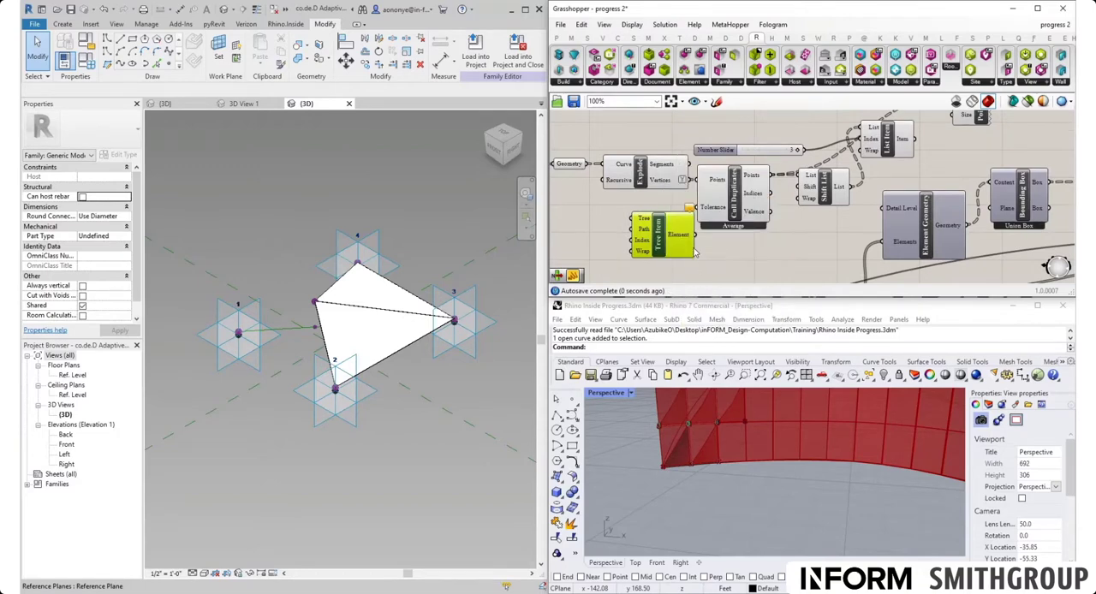
- Move Tree Item below Cull Duplicates and connect Explode's Vertices output to its Tree input
left_click_drag(664, 249, 706, 266)
left_click_drag(693, 180, 683, 243)
right_click_drag(709, 254, 682, 182)
left_click_drag(674, 196, 762, 197)
- Create a Panel containing the path {0;0}, connect it to Tree Item's Path input, and adjust Tree Item's placement
mouse_move(750, 176)
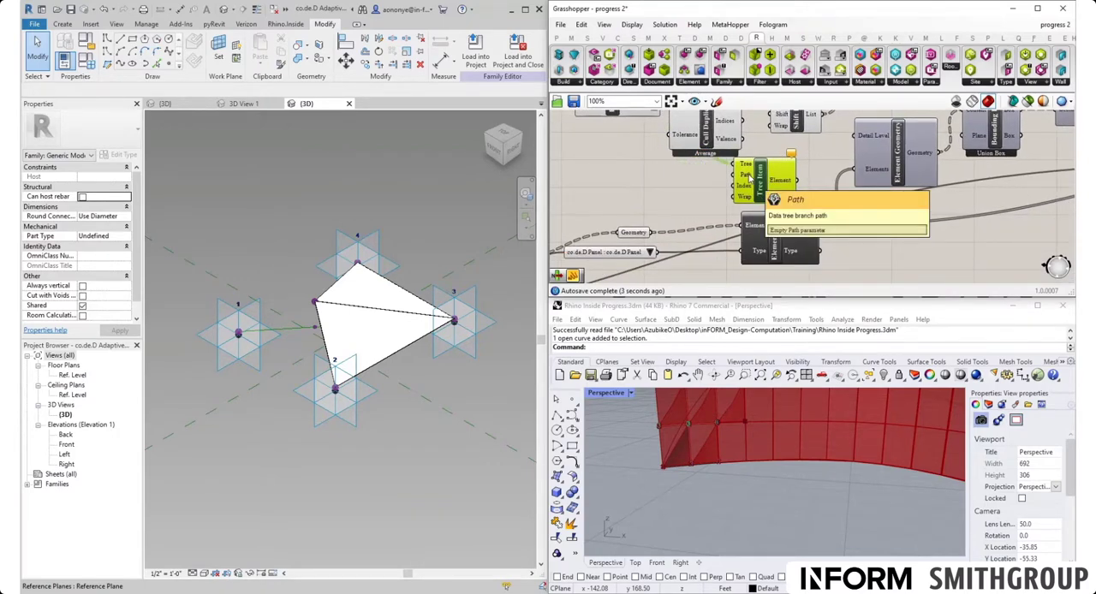
right_click_drag(689, 177, 728, 216)
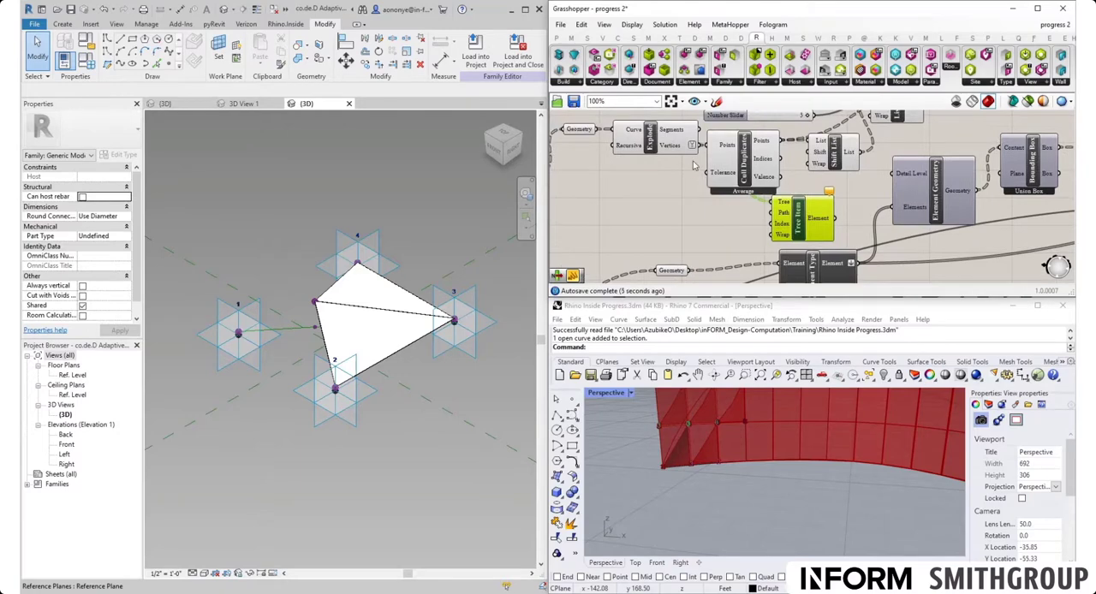
mouse_move(677, 150)
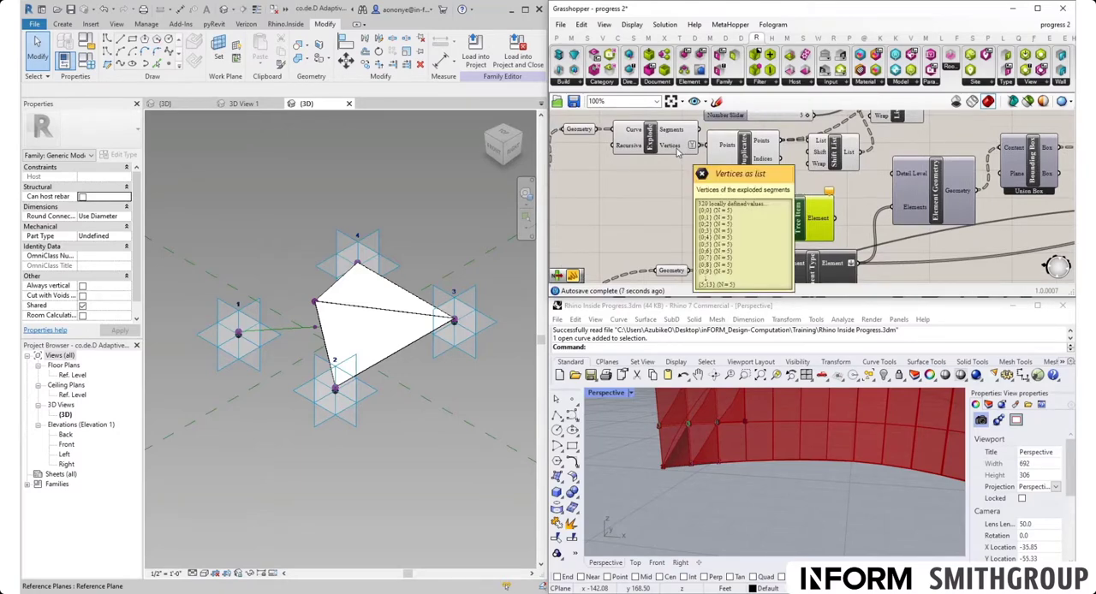
double_click(711, 229)
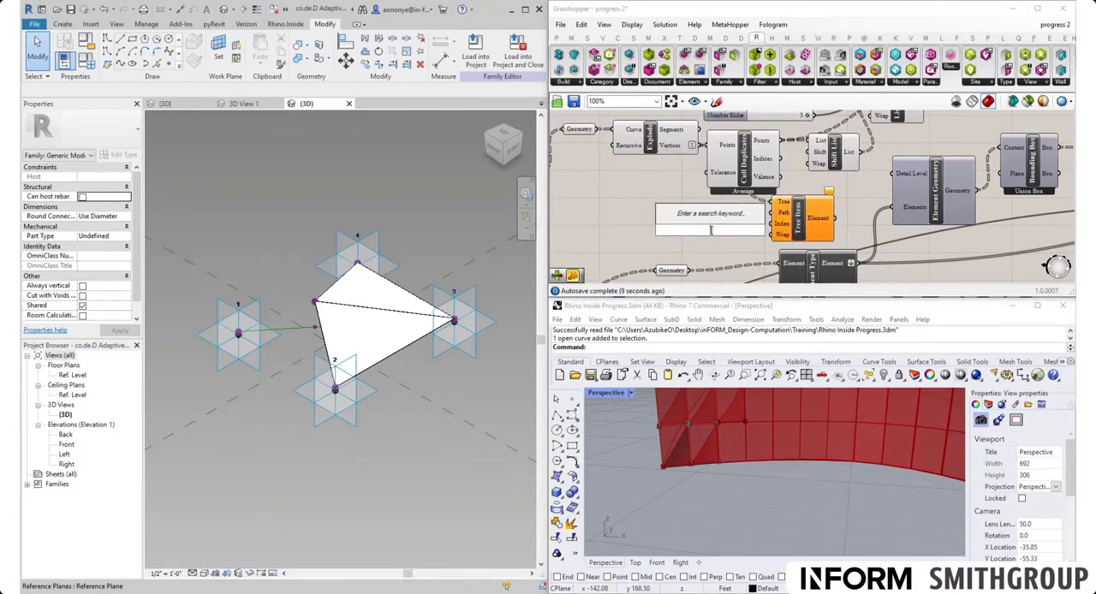
type("//")
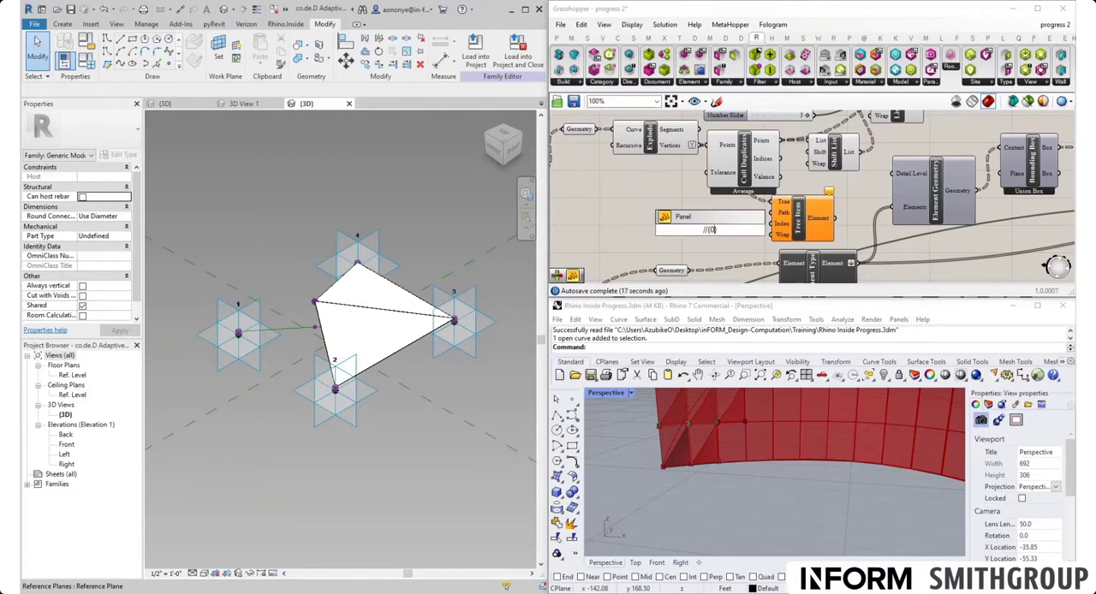
type("{0;0")
left_click(725, 253)
left_click_drag(726, 232, 769, 219)
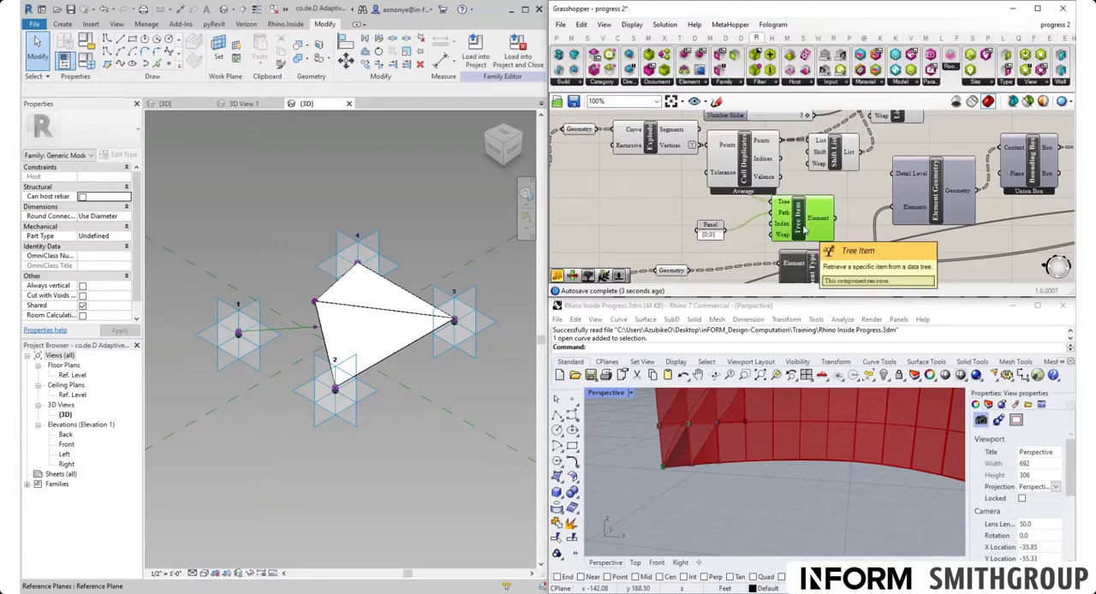
right_click_drag(842, 209, 790, 236)
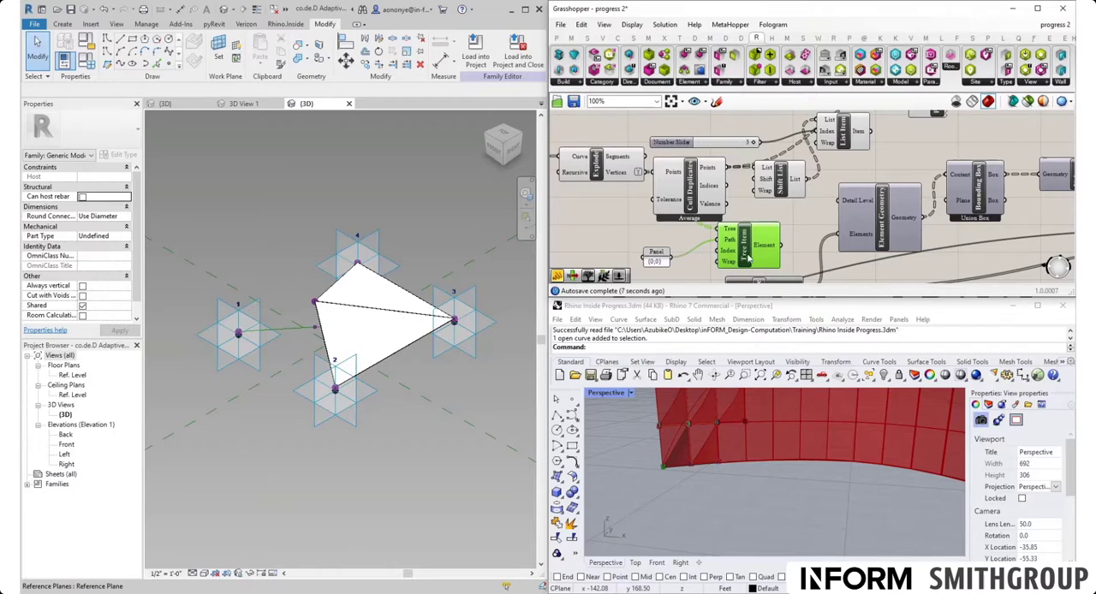
left_click_drag(748, 249, 753, 245)
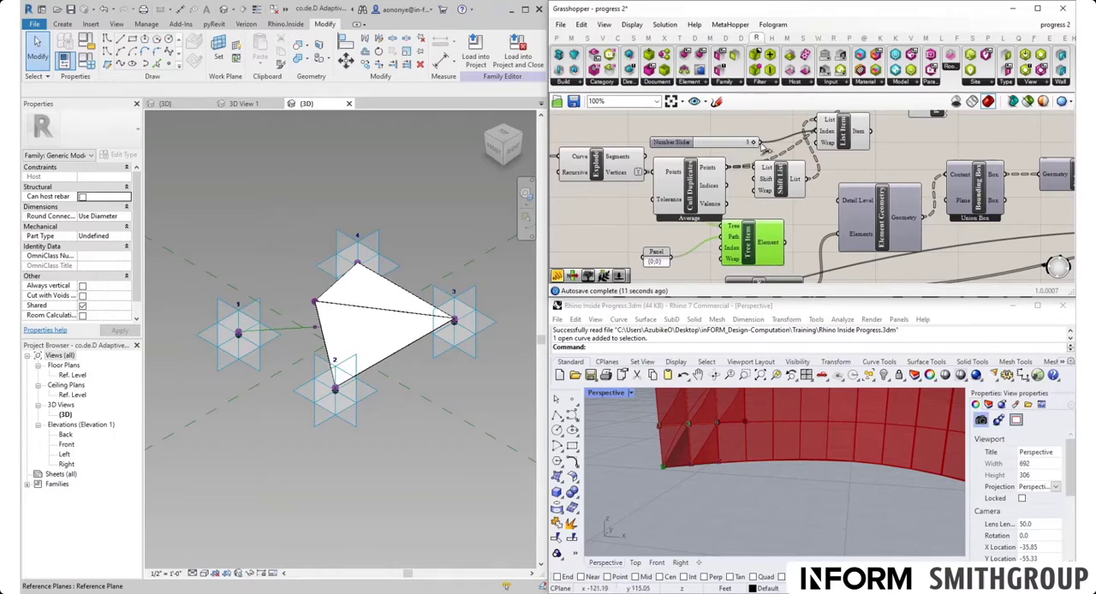
- Connect the Number Slider to Tree Item's Index input and delete the List Item component
left_click(856, 159)
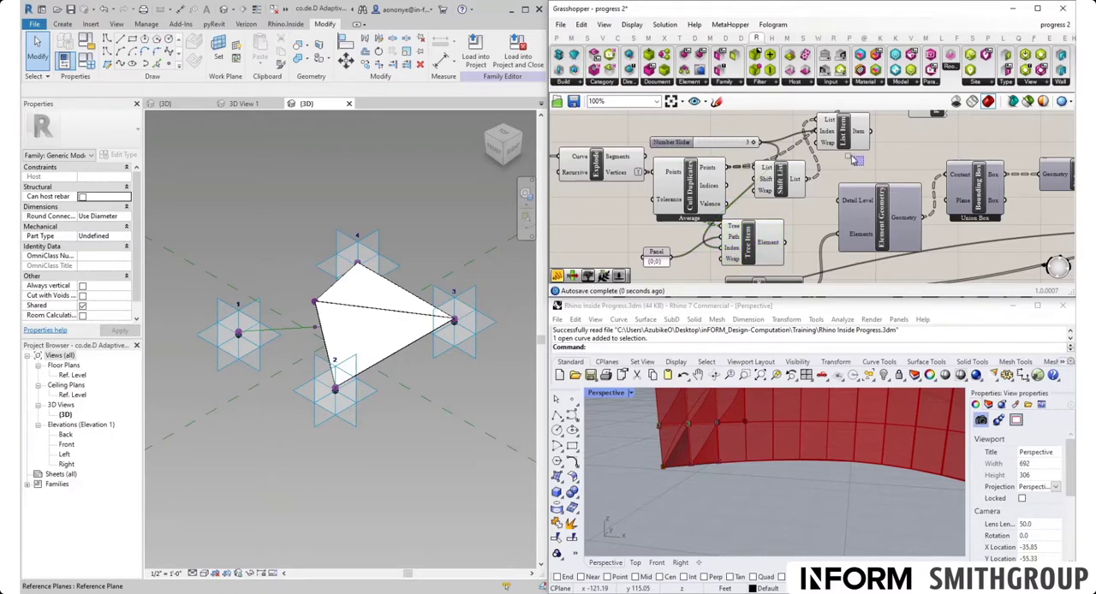
left_click(830, 122)
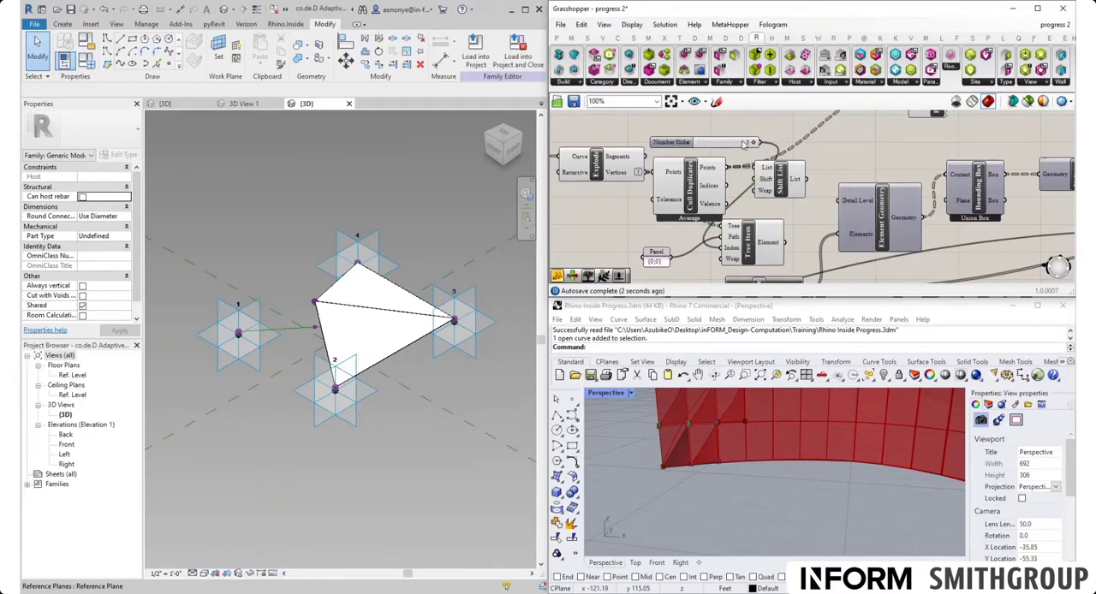
- Move the Number Slider below Cull Duplicates and place Tree Item beside it, beneath Shift List
left_click_drag(695, 145, 615, 241)
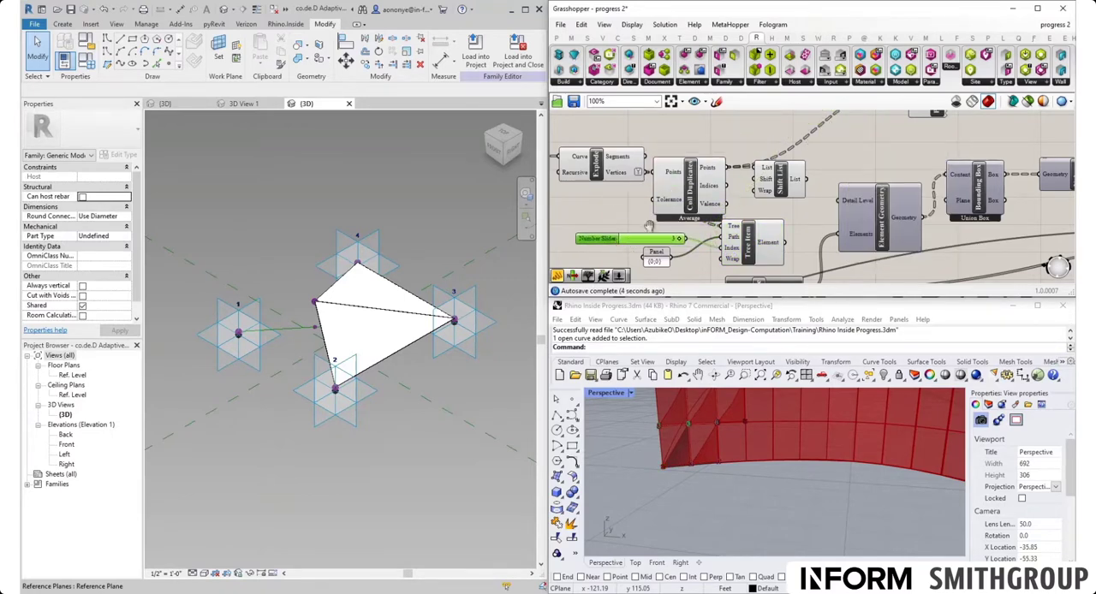
right_click_drag(650, 225, 699, 163)
left_click_drag(798, 178, 822, 173)
right_click_drag(781, 194, 780, 233)
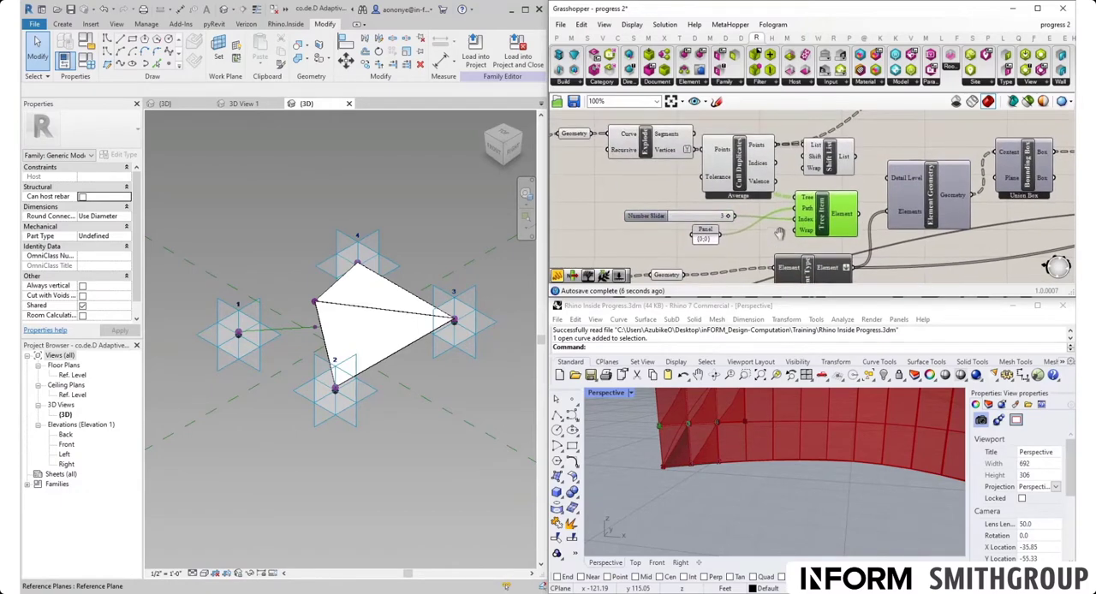
- Move the Point List component closer to Cull Duplicates, just above Shift List
right_click_drag(879, 148, 862, 177)
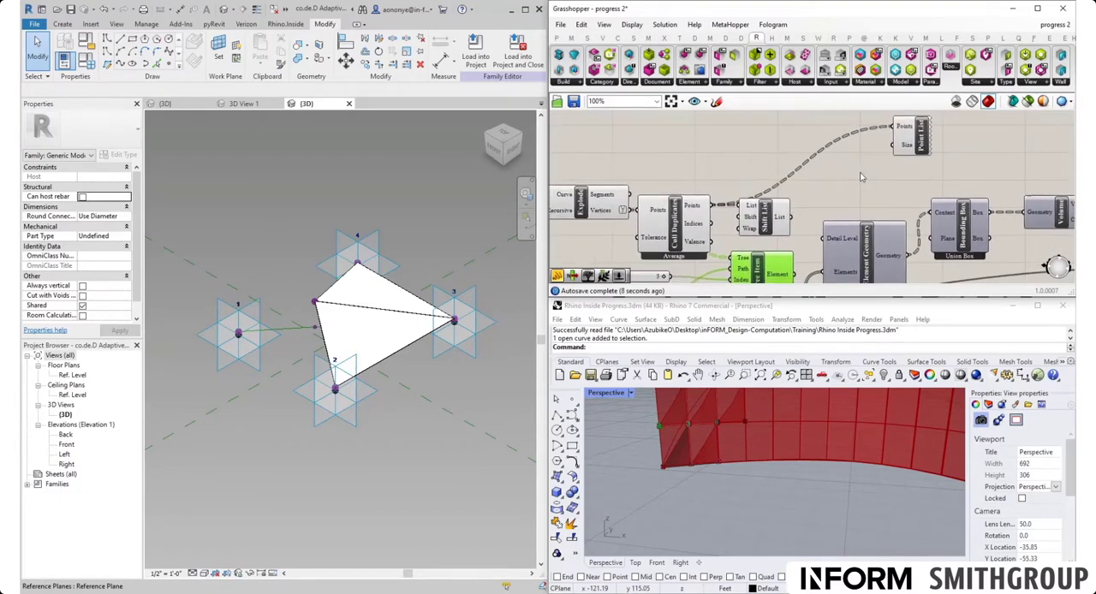
scroll(923, 148, "down", 1)
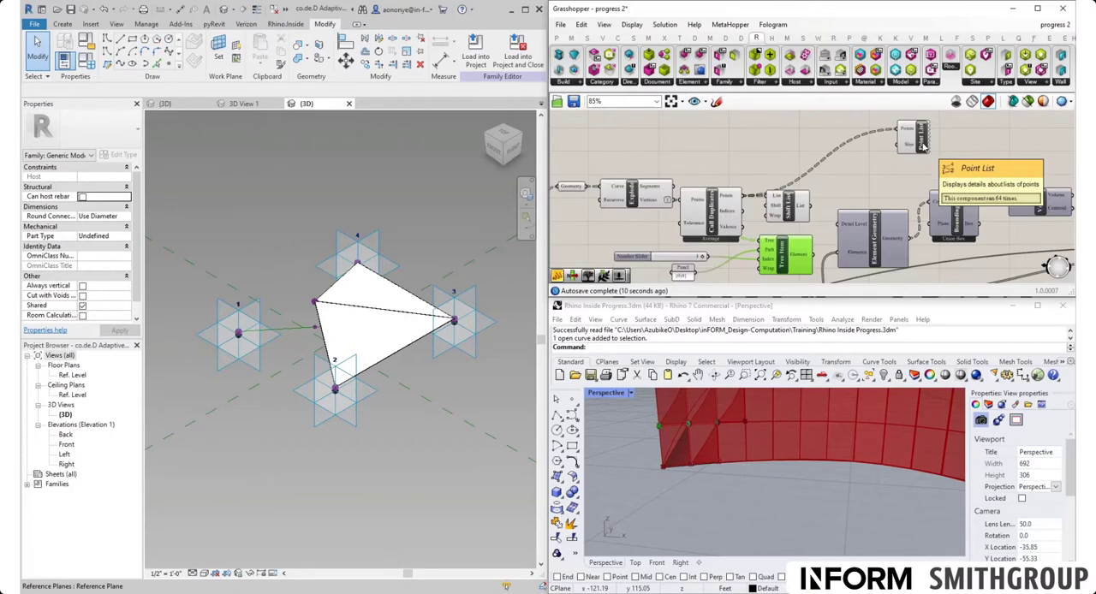
left_click_drag(923, 147, 908, 148)
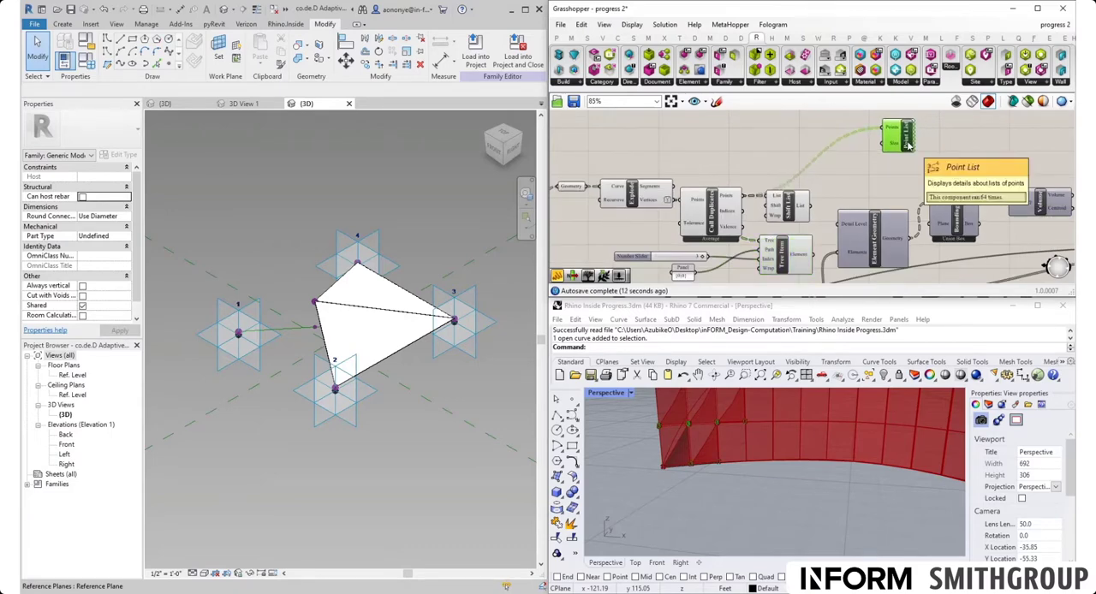
scroll(908, 148, "up", 1)
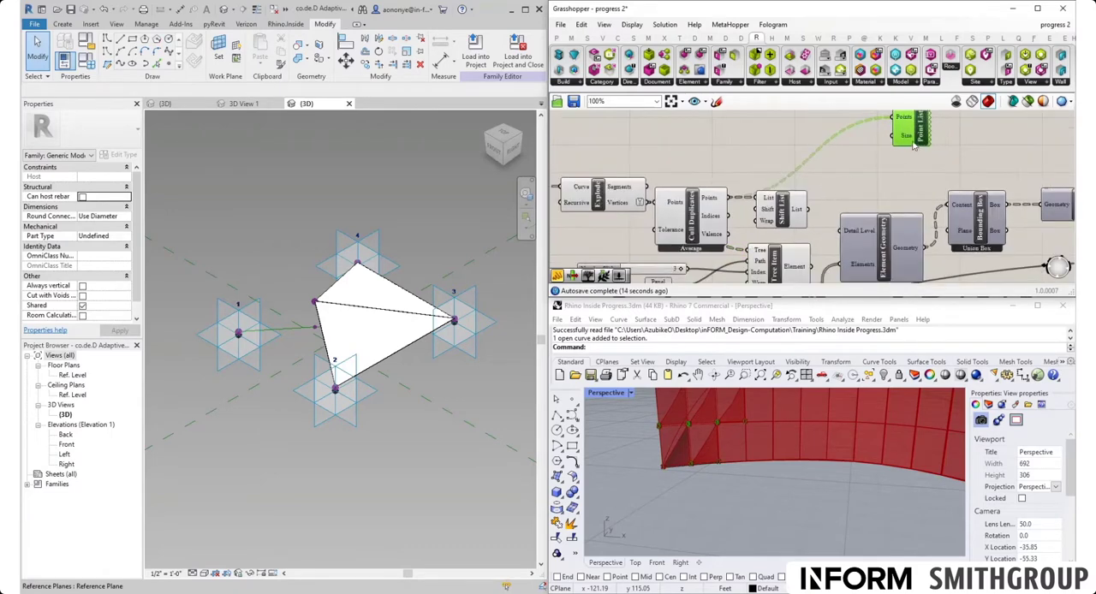
left_click_drag(916, 145, 835, 173)
right_click_drag(834, 179, 860, 148)
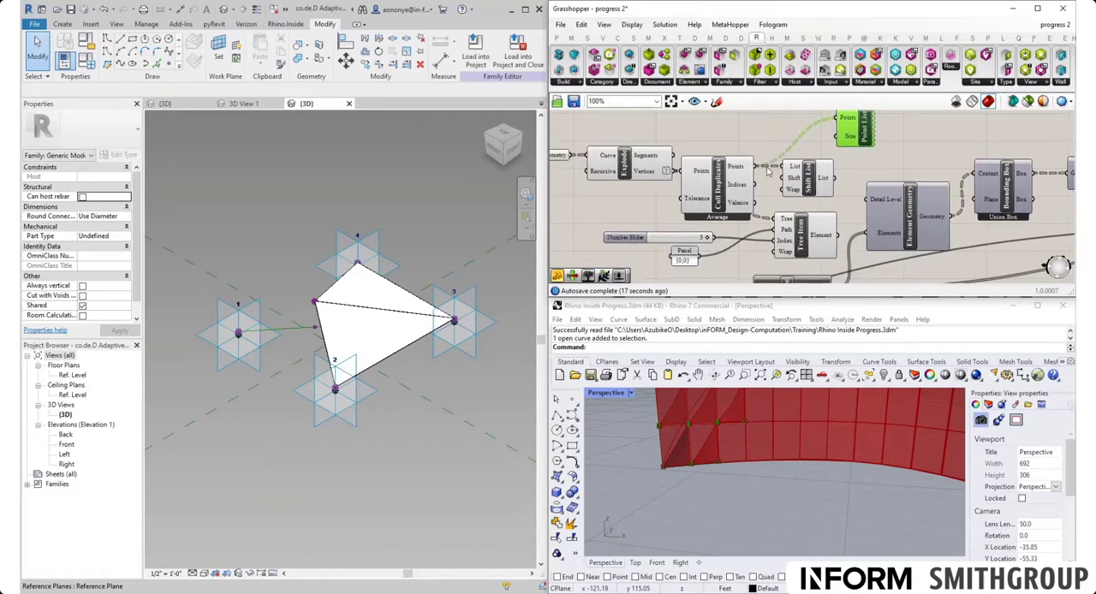
- Add a Tree Branch component above Cull Duplicates and apply Simplify to Cull Duplicates' Points output
double_click(759, 134)
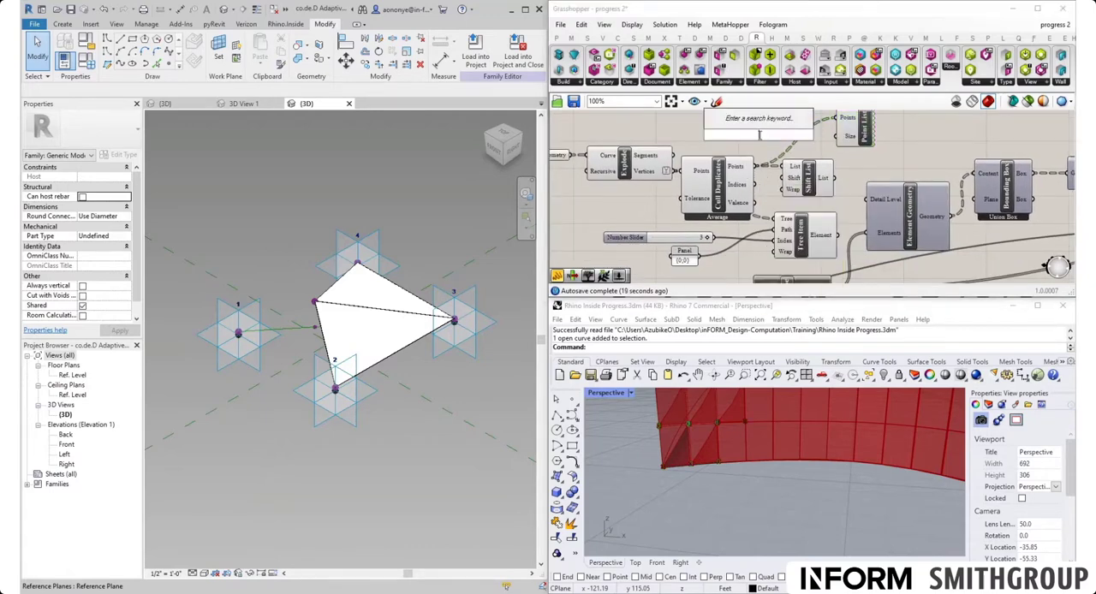
type("branch")
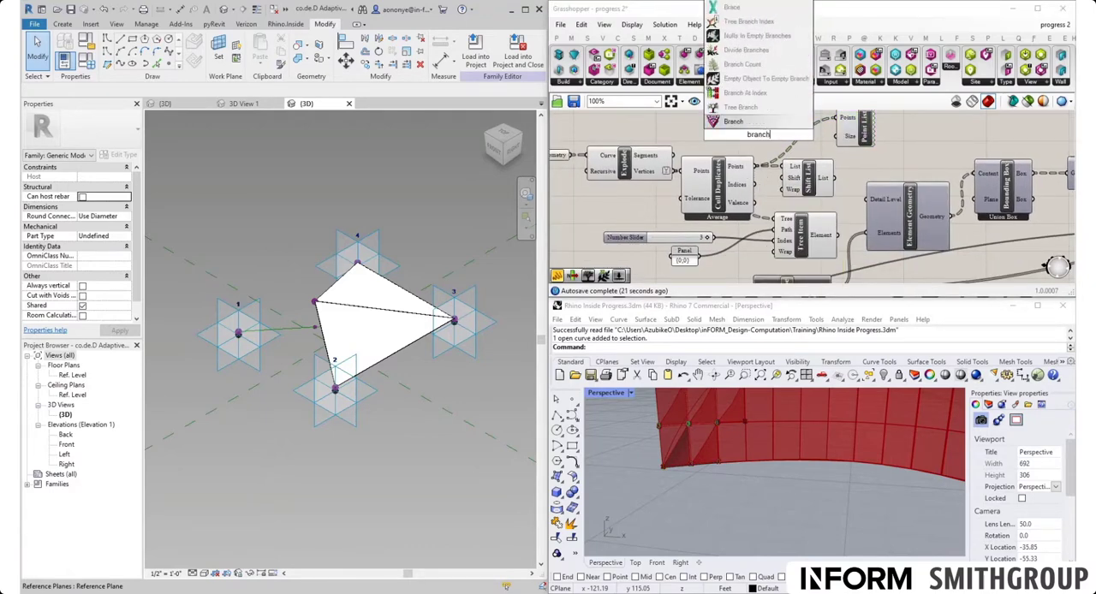
key("Return")
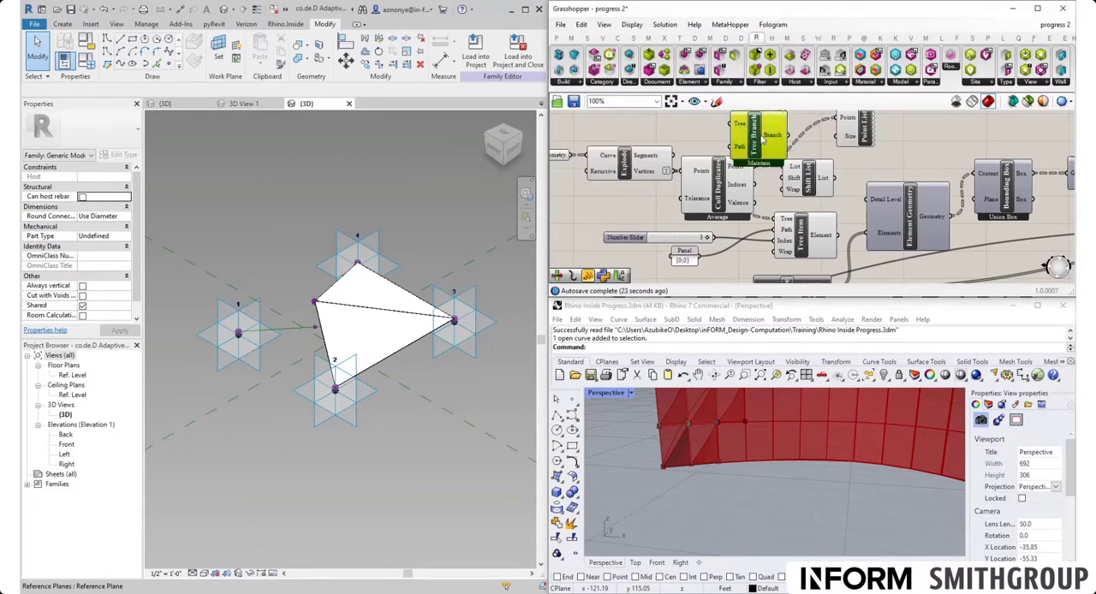
right_click(742, 175)
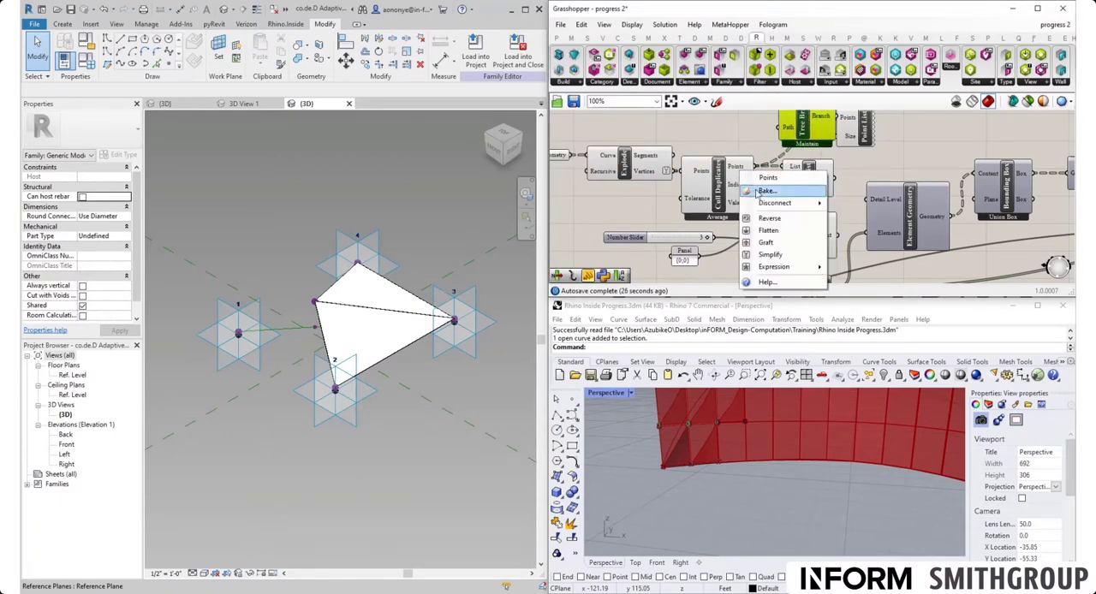
left_click(777, 256)
- Connect Cull Duplicates' Points output and the {0;0} Panel to Tree Branch, and wire its Branch output to Point List placed beside it
right_click_drag(775, 170, 737, 234)
left_click_drag(728, 232, 745, 175)
scroll(722, 236, "down", 3)
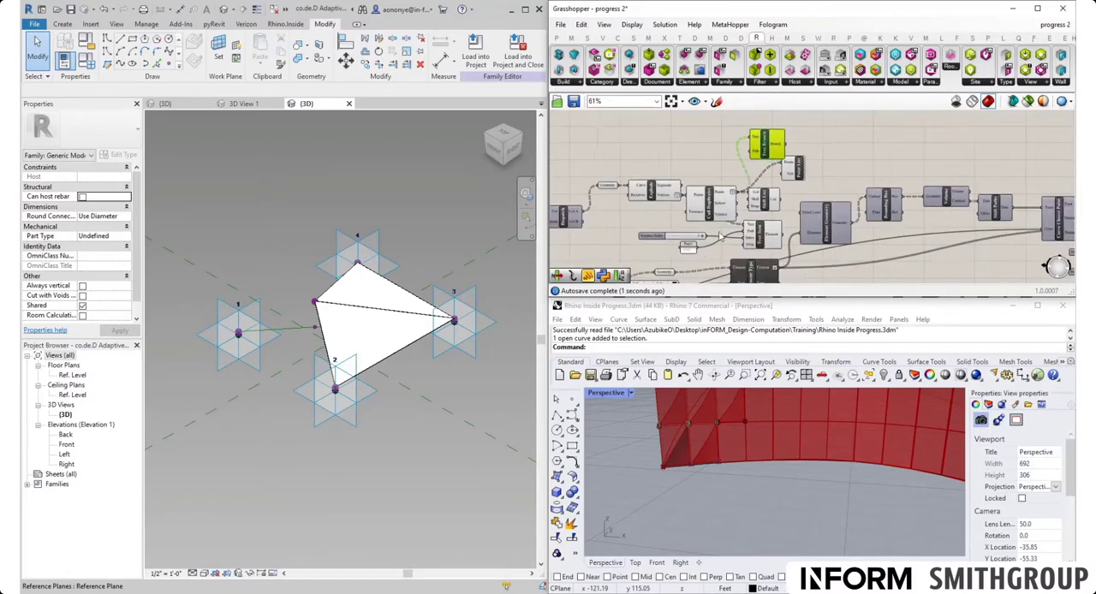
scroll(778, 130, "up", 4)
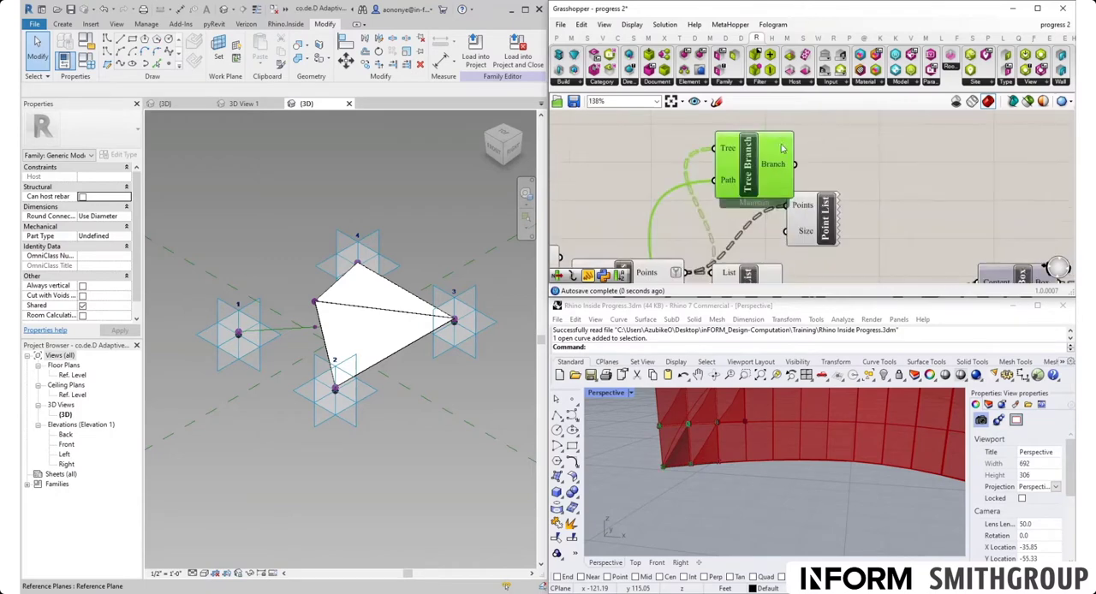
left_click_drag(814, 225, 874, 185)
left_click_drag(796, 165, 872, 170)
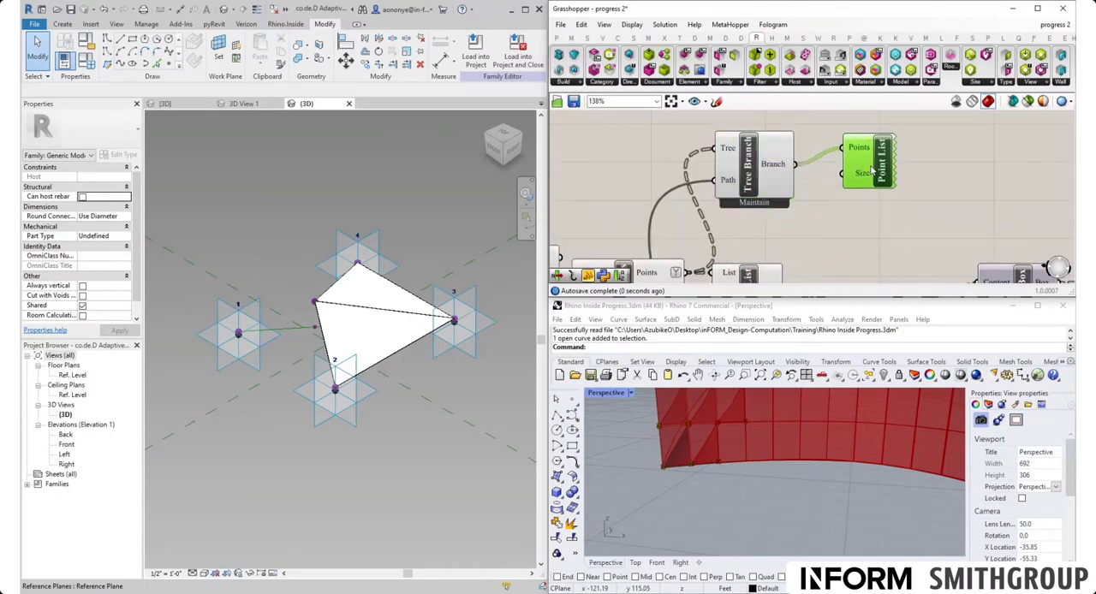
- Turn off the preview of Shift List and delete the Tree Item component
scroll(822, 215, "down", 2)
right_click_drag(780, 230, 793, 172)
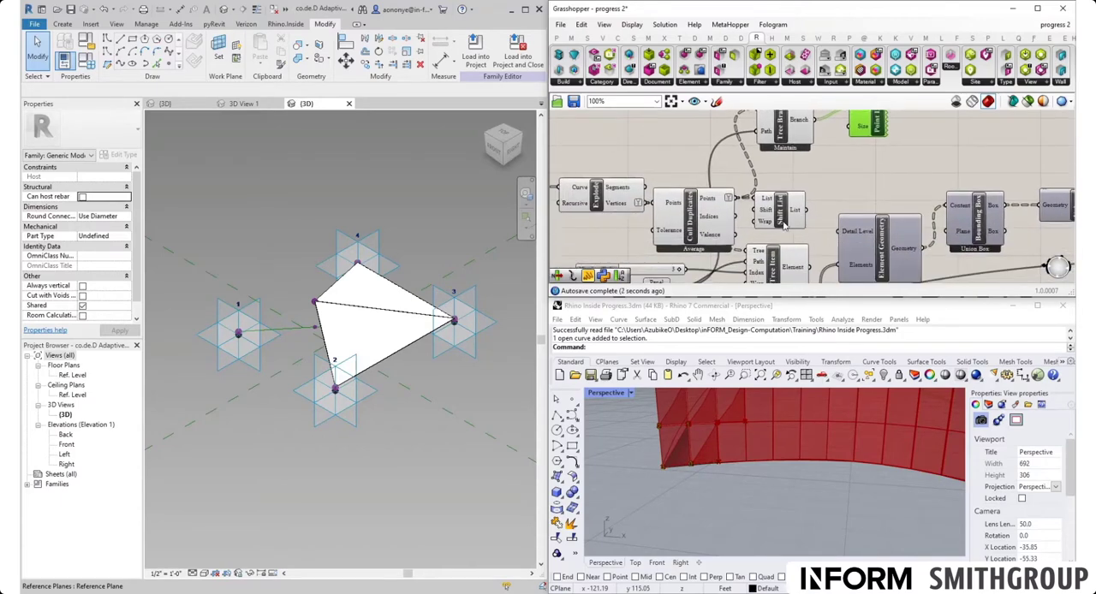
right_click(783, 211)
left_click(796, 230)
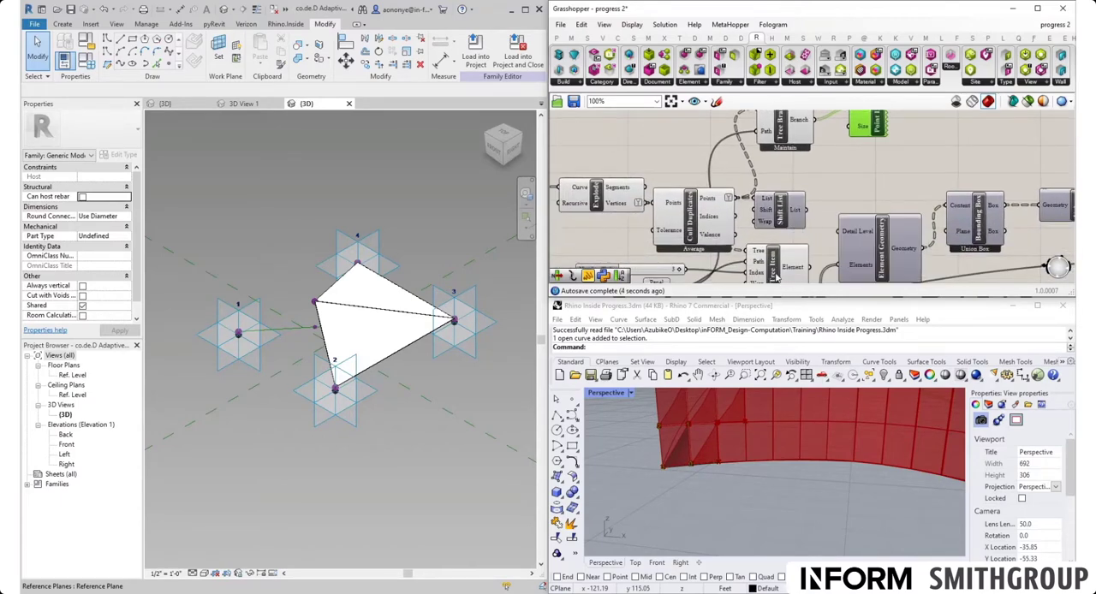
left_click(777, 275)
key("Delete")
- Move the {0;0} Panel up beside Tree Branch's Path input
right_click_drag(775, 266, 809, 220)
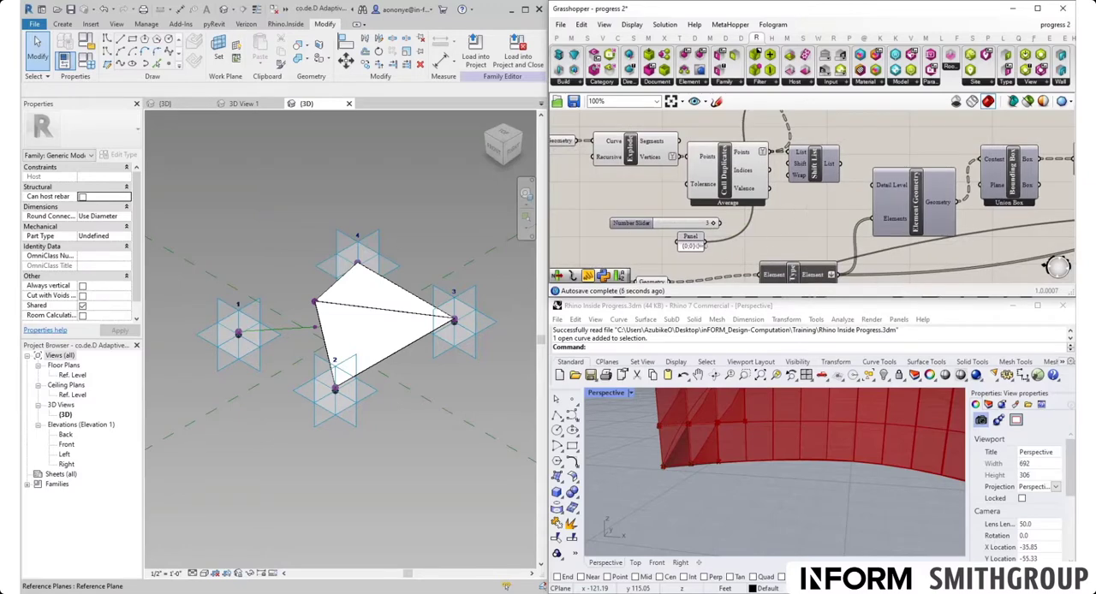
scroll(696, 245, "down", 2)
left_click(694, 242)
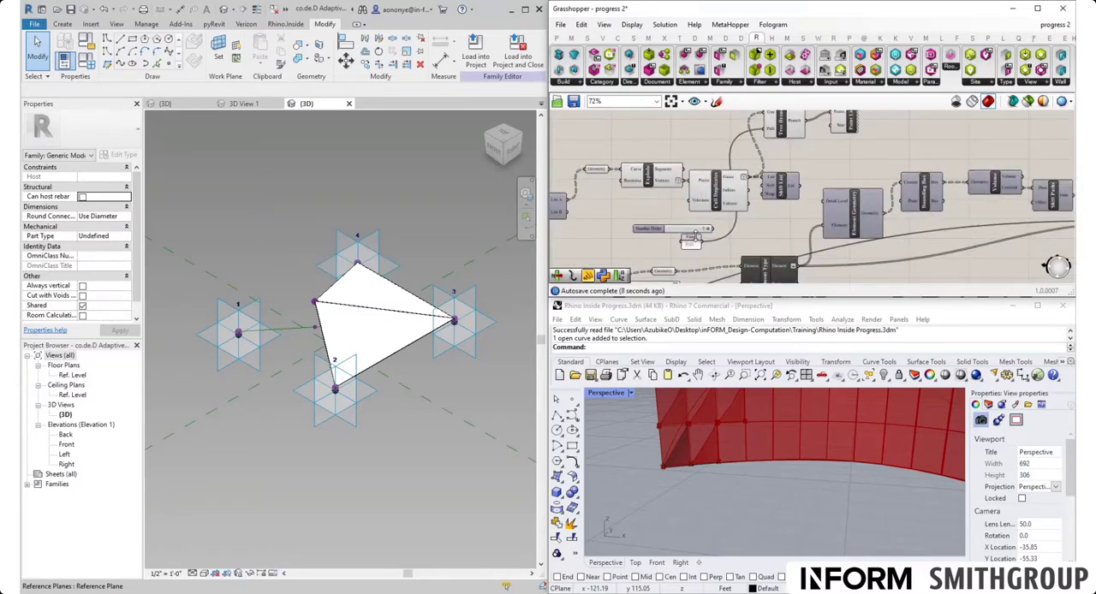
left_click_drag(695, 242, 740, 131)
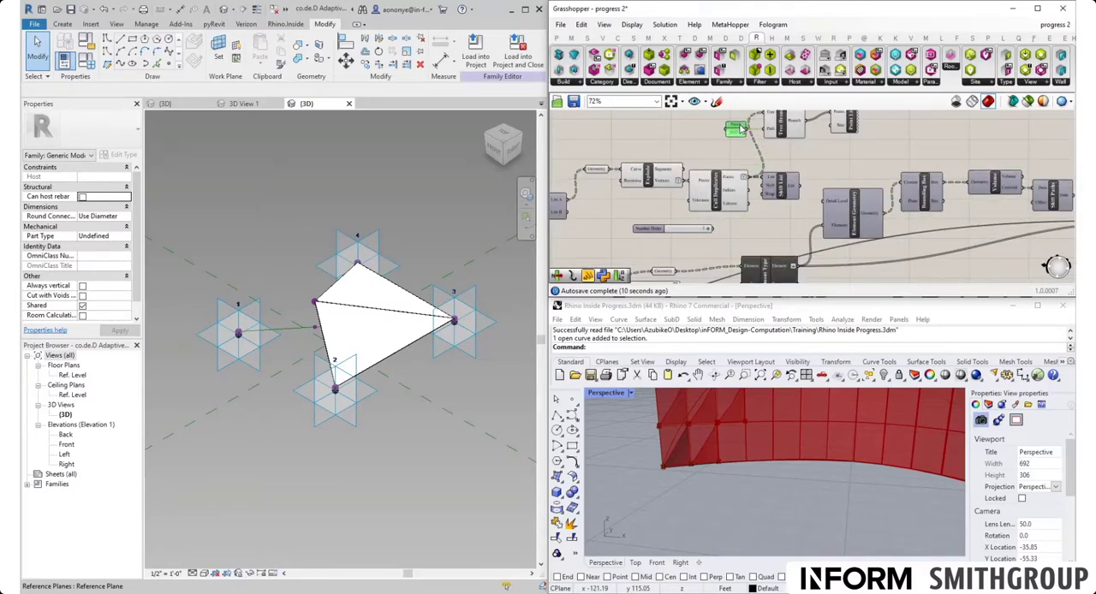
- Set a number for Point List's Size input and inspect the point numbering at the panel corners in the Rhino viewport
left_click(850, 124)
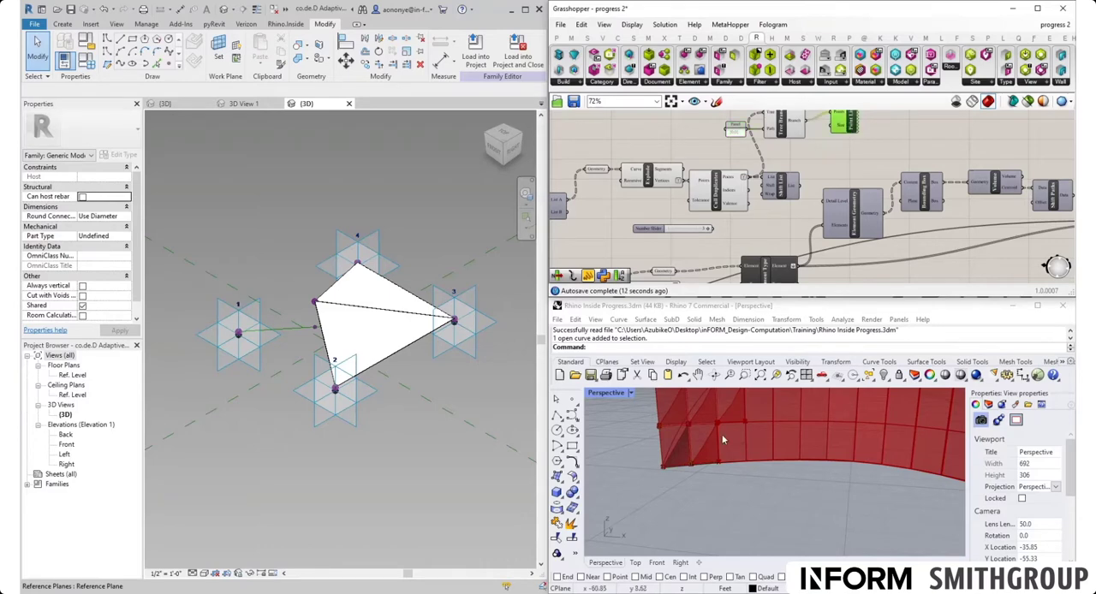
right_click_drag(711, 452, 736, 457)
scroll(765, 405, "up", 6)
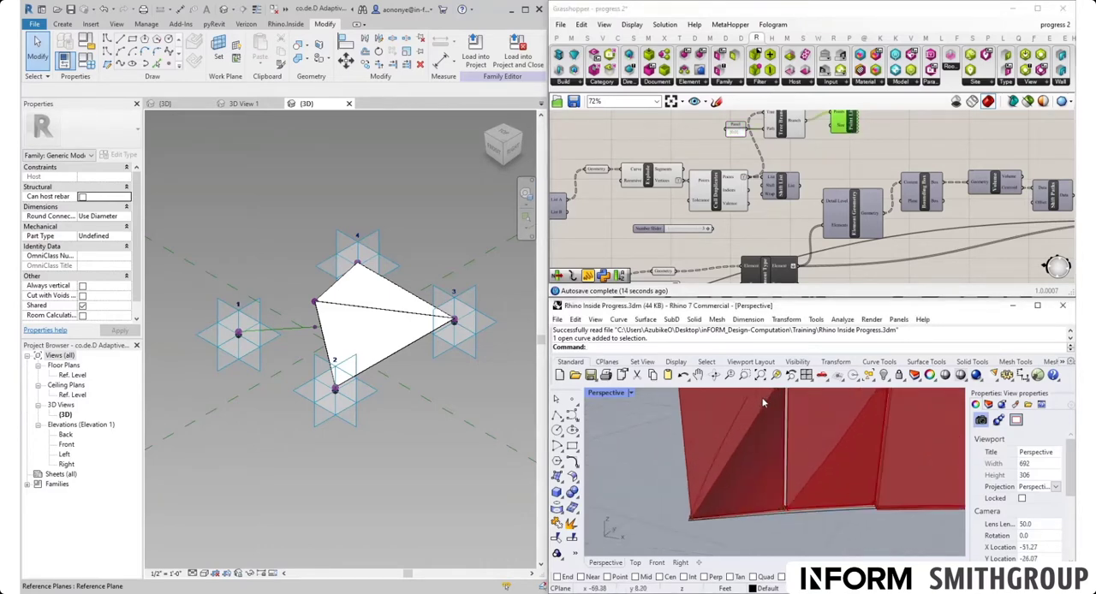
scroll(752, 437, "down", 4)
scroll(769, 416, "down", 3)
scroll(771, 419, "up", 1)
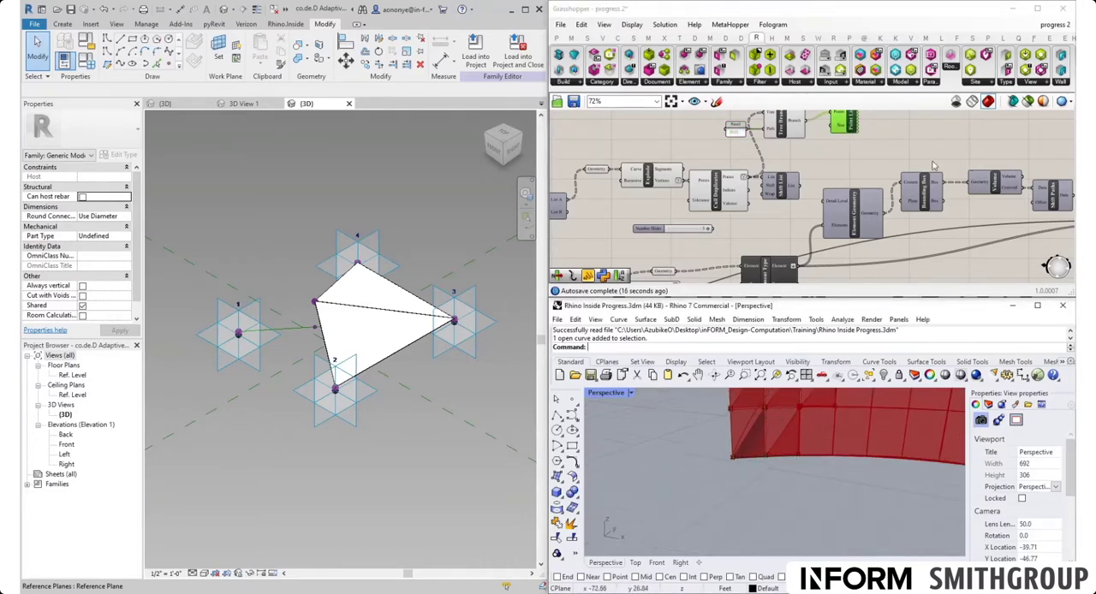
scroll(891, 163, "up", 6)
right_click(799, 180)
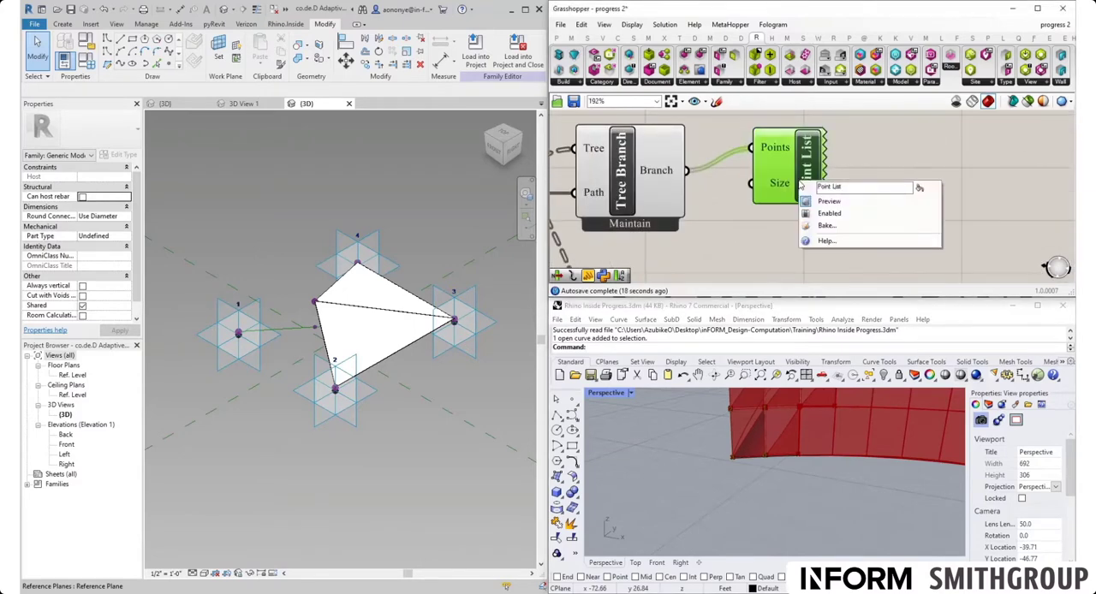
left_click(789, 176)
right_click(789, 176)
left_click(787, 181)
right_click(786, 183)
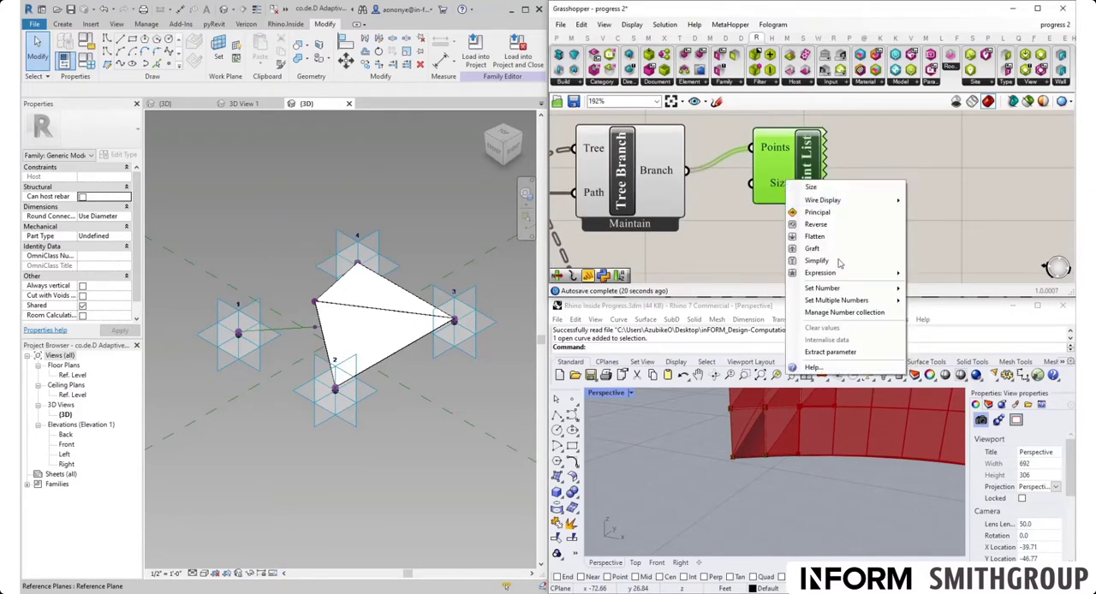
mouse_move(857, 289)
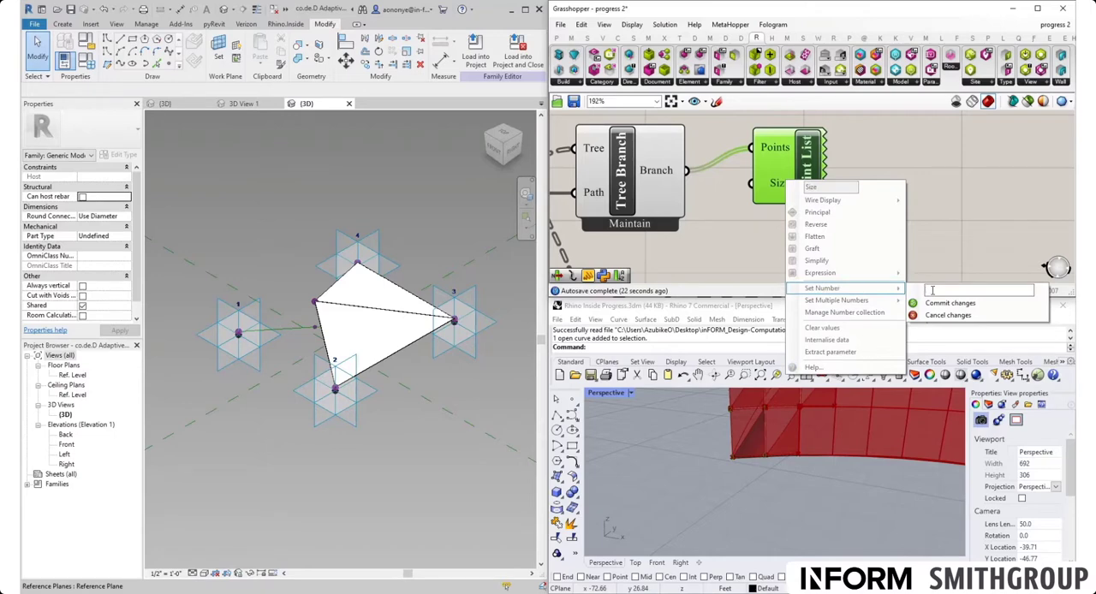
left_click(942, 304)
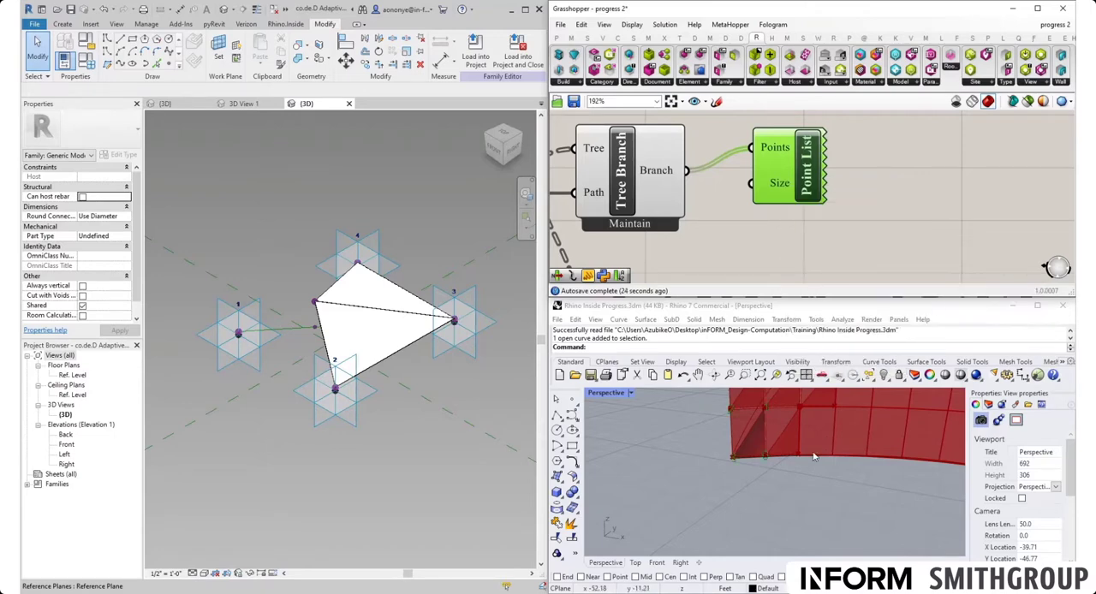
right_click_drag(814, 456, 772, 462)
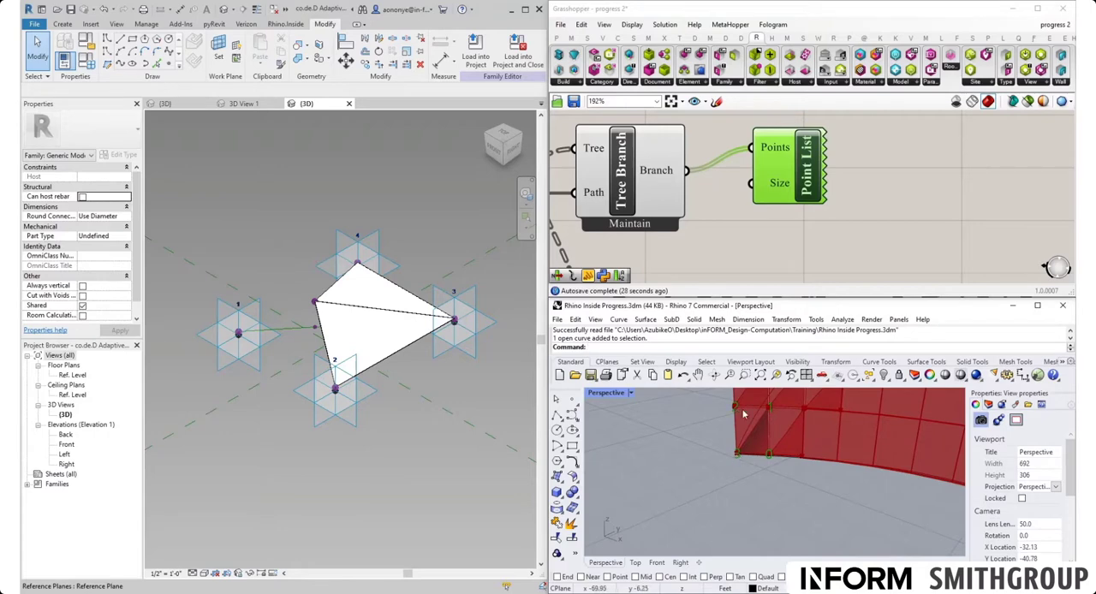
- Duplicate Shift List below Tree Branch and insert the copy between Tree Branch's Branch output and Point List's Points input
right_click_drag(762, 267, 812, 237)
scroll(758, 201, "down", 3)
right_click_drag(746, 203, 715, 148)
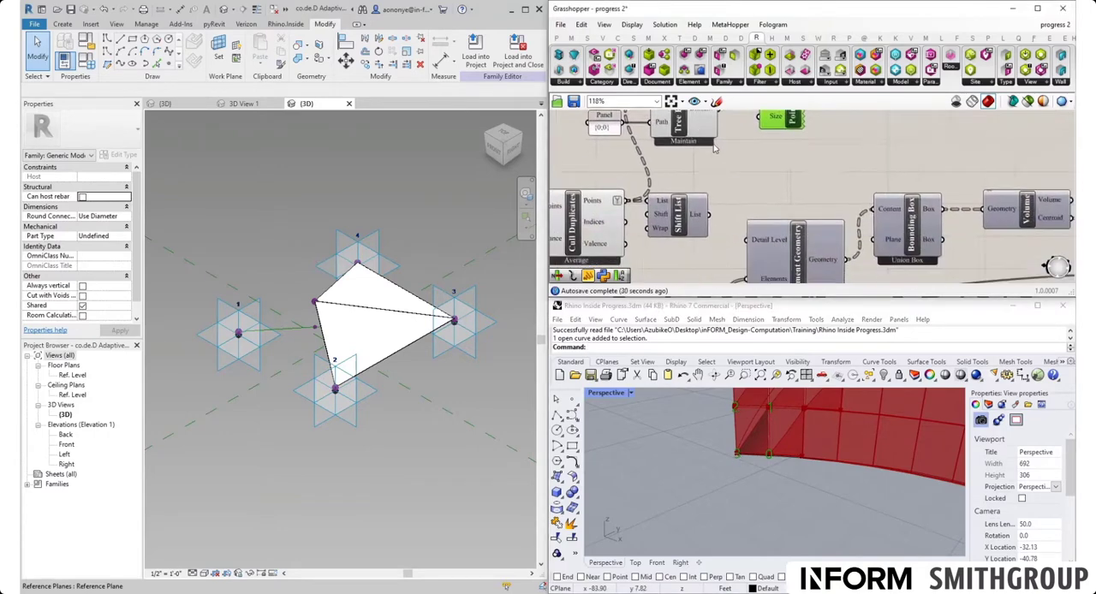
left_click(704, 208)
key("ctrl+c")
key("ctrl+v")
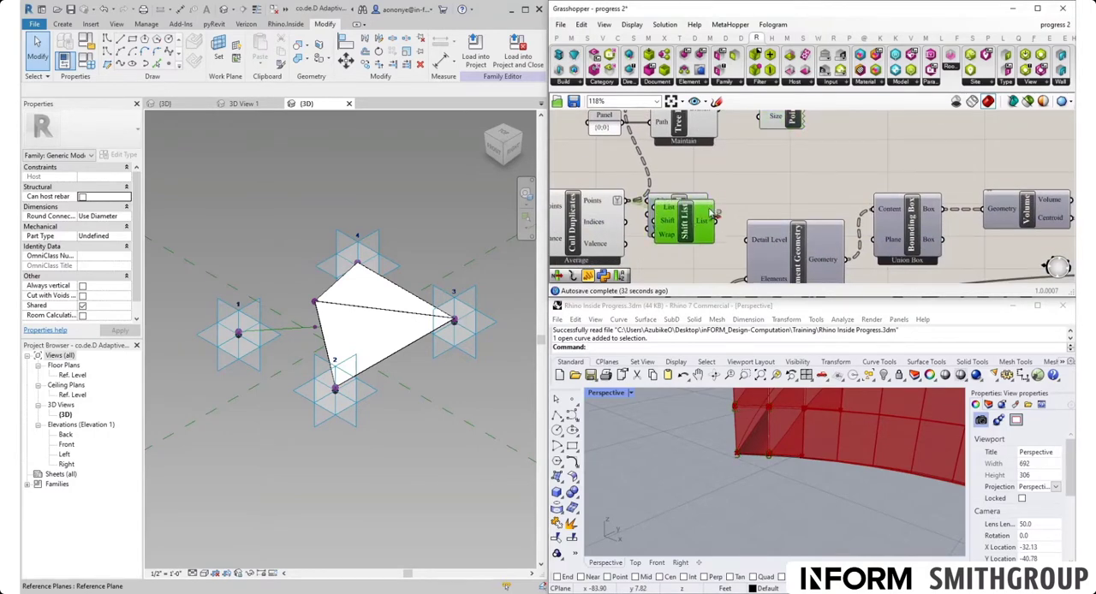
left_click_drag(691, 229, 741, 166)
right_click_drag(743, 162, 754, 204)
left_click_drag(757, 201, 789, 199)
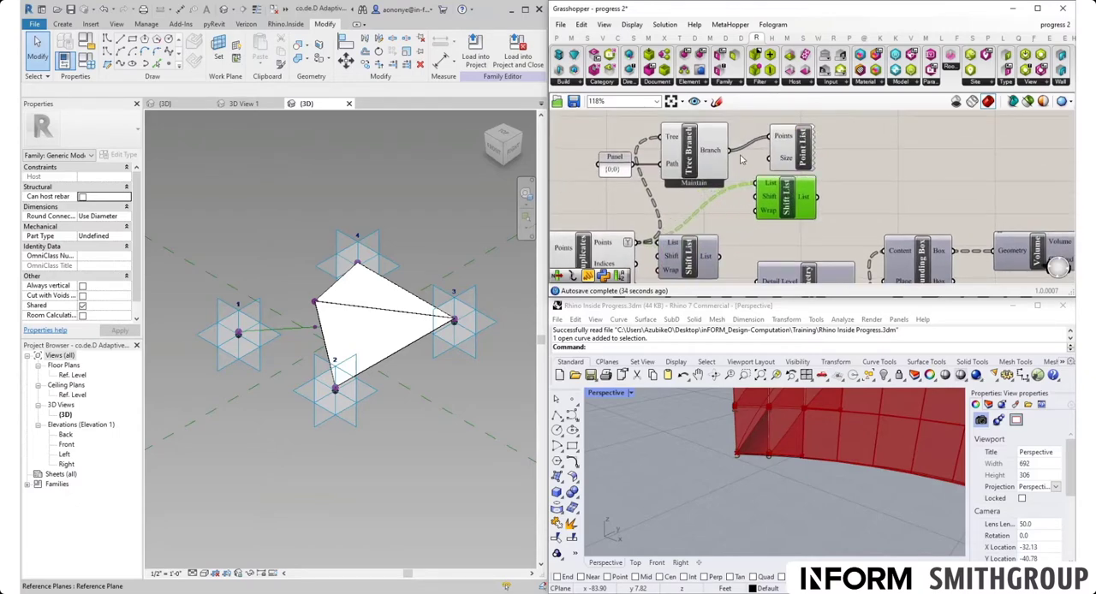
left_click_drag(730, 150, 861, 150)
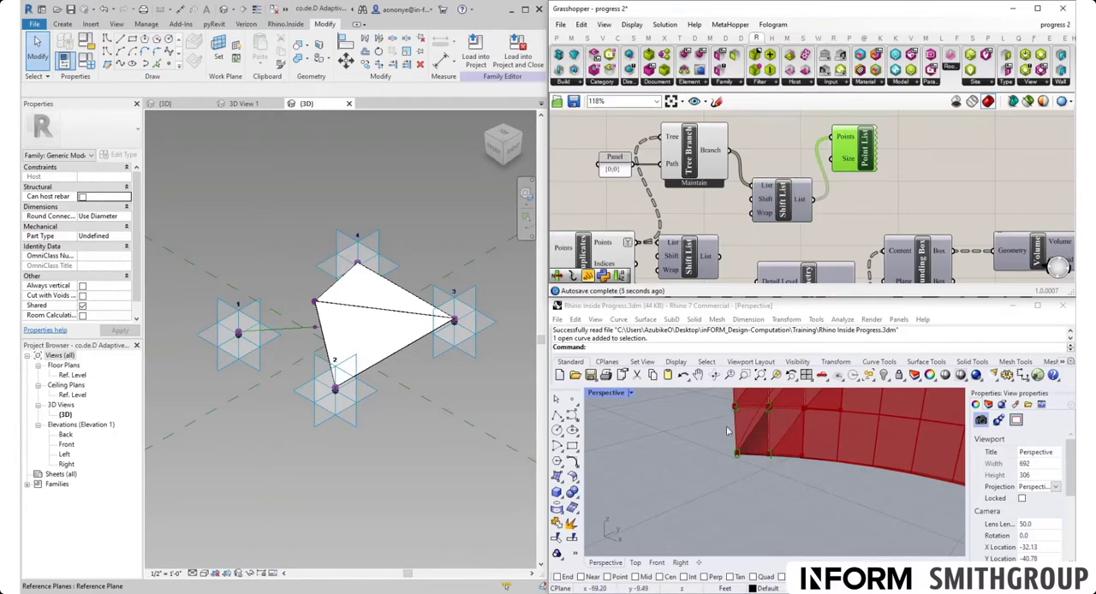
- Delete the {0;0} Panel, Tree Branch, duplicate Shift List and Point List above Cull Duplicates
right_click_drag(730, 259, 769, 236)
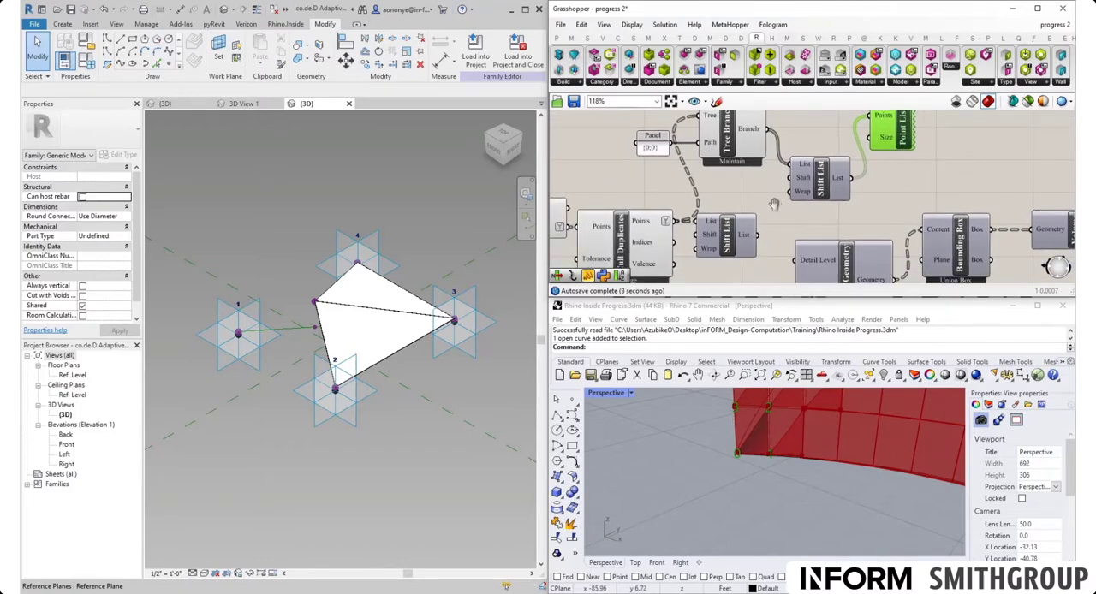
right_click_drag(776, 205, 767, 252)
left_click_drag(922, 239, 653, 146)
key("Delete")
right_click_drag(665, 224, 719, 137)
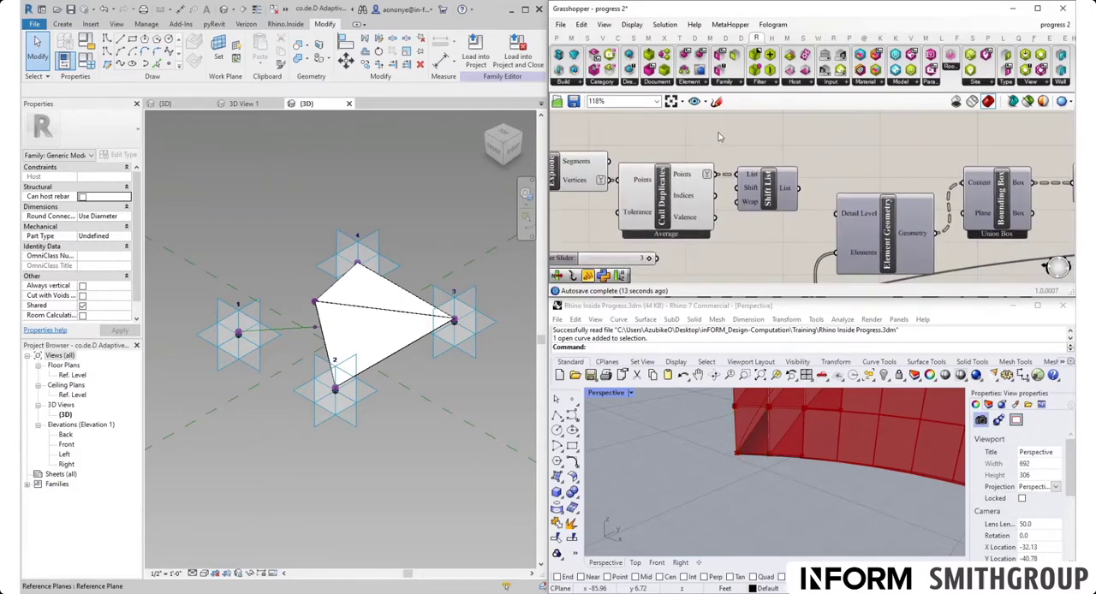
- Move Shift List closer to Cull Duplicates and simplify the data tree of its List output
left_click_drag(776, 203, 768, 203)
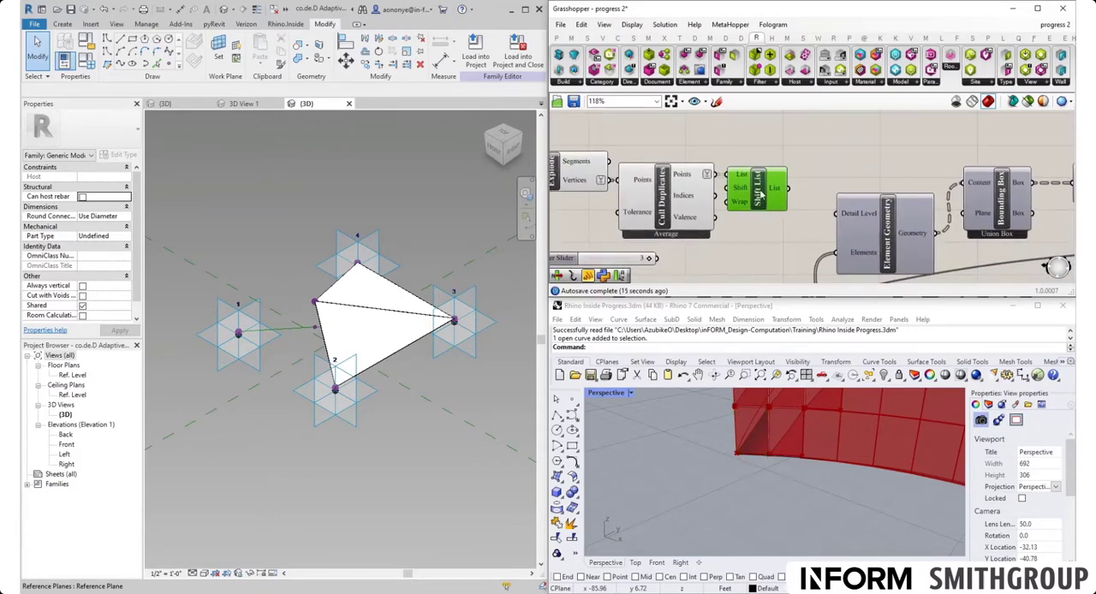
right_click(760, 196)
left_click(782, 211)
mouse_move(781, 209)
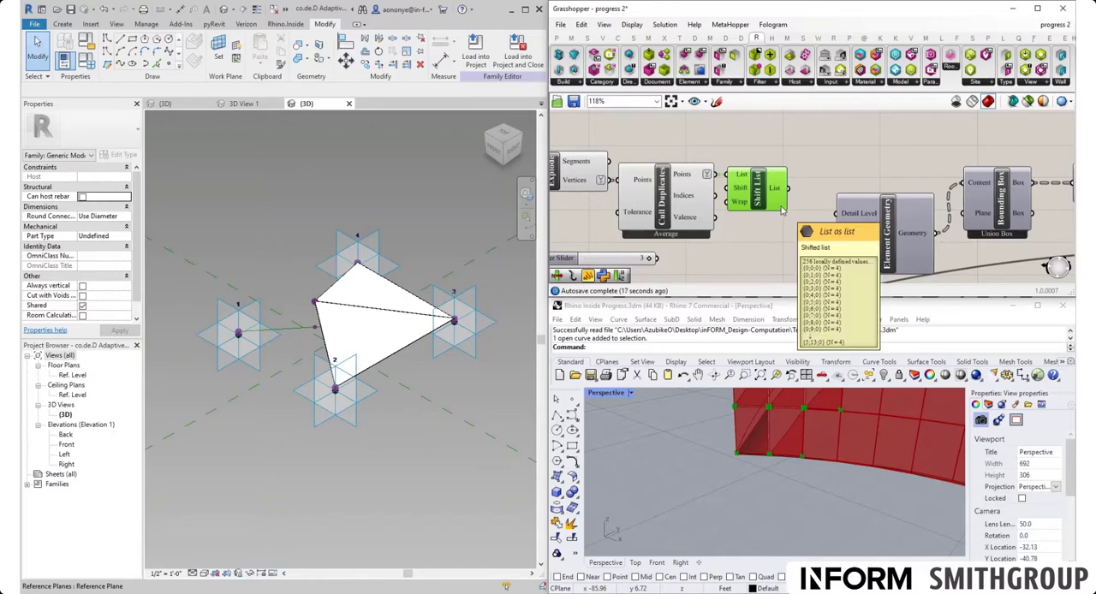
right_click_drag(781, 211, 678, 180)
mouse_move(655, 212)
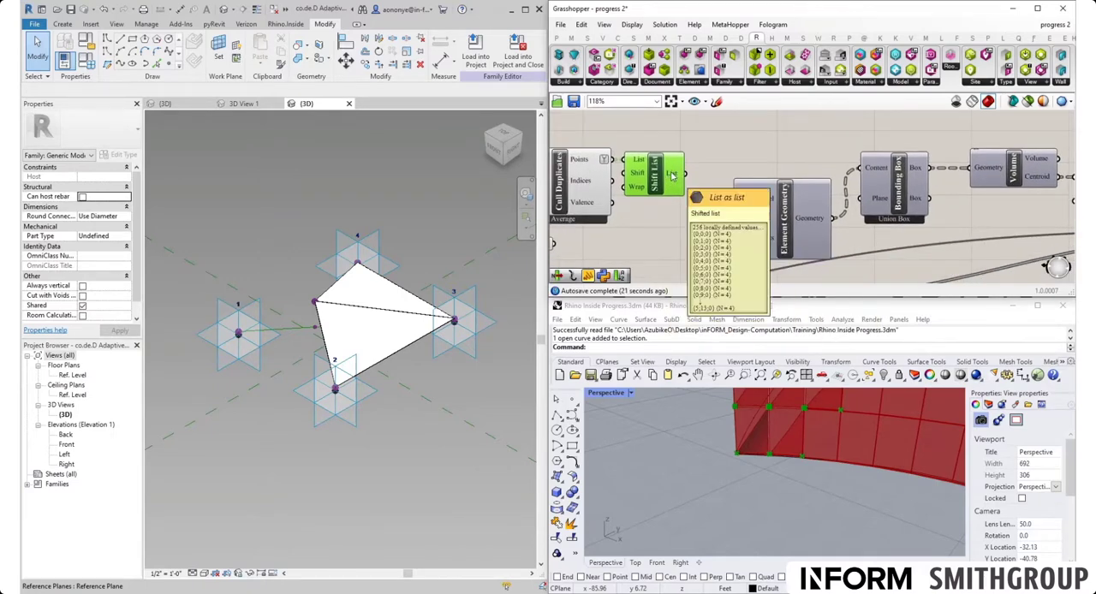
mouse_move(587, 163)
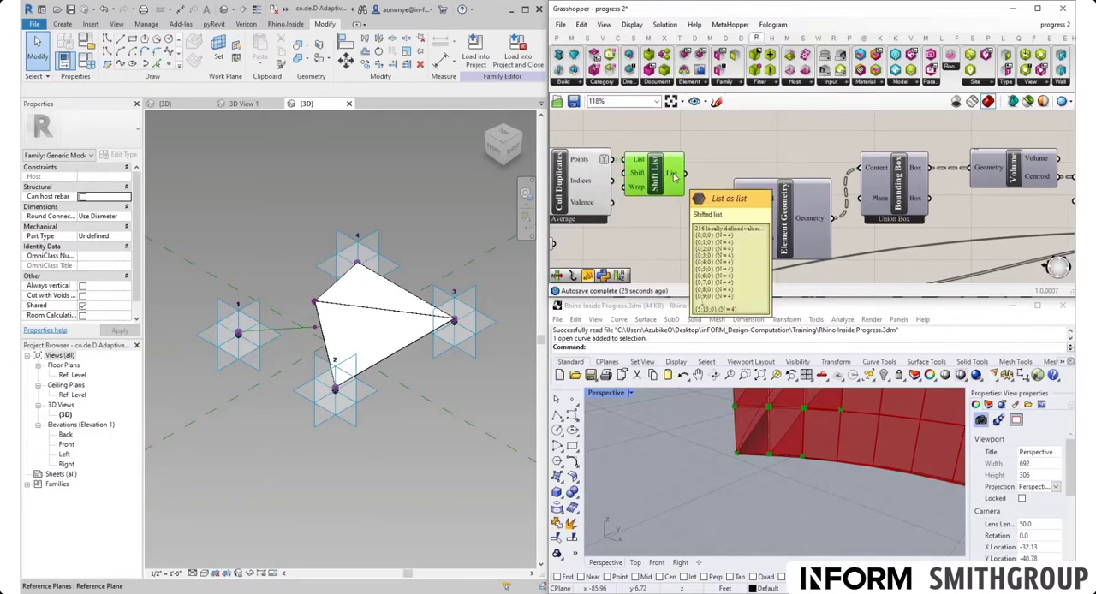
right_click(674, 174)
left_click(696, 236)
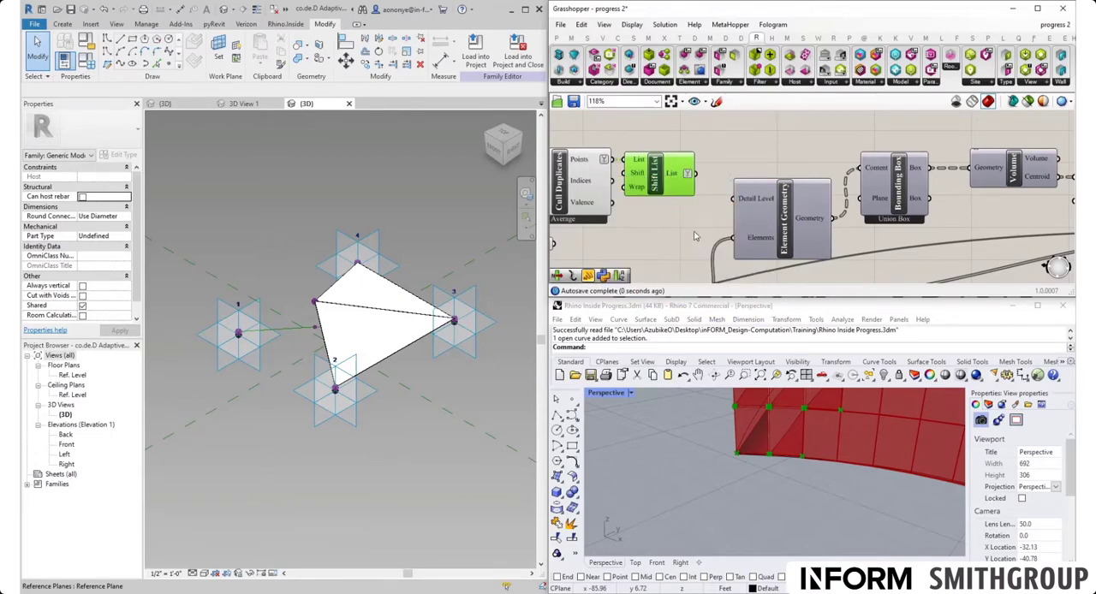
mouse_move(677, 176)
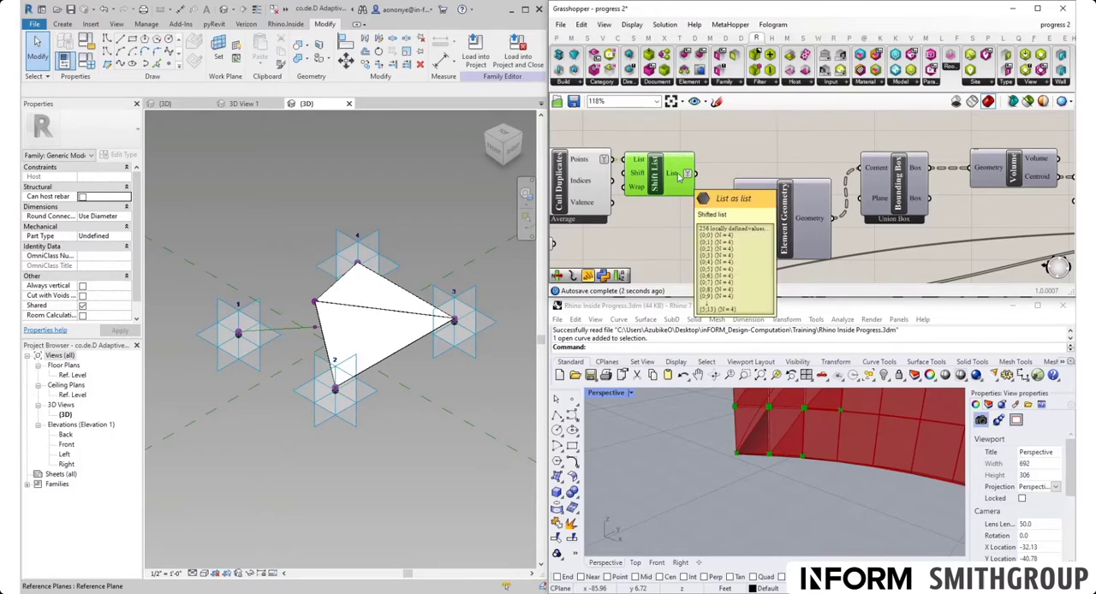
- Move Shift List up to the empty canvas area above the Element Geometry and Bounding Box chain
right_click_drag(678, 188, 667, 250)
left_click_drag(644, 253, 661, 163)
scroll(653, 207, "down", 3)
right_click_drag(720, 190, 656, 208)
left_click_drag(601, 192, 603, 151)
left_click(637, 182)
double_click(682, 161)
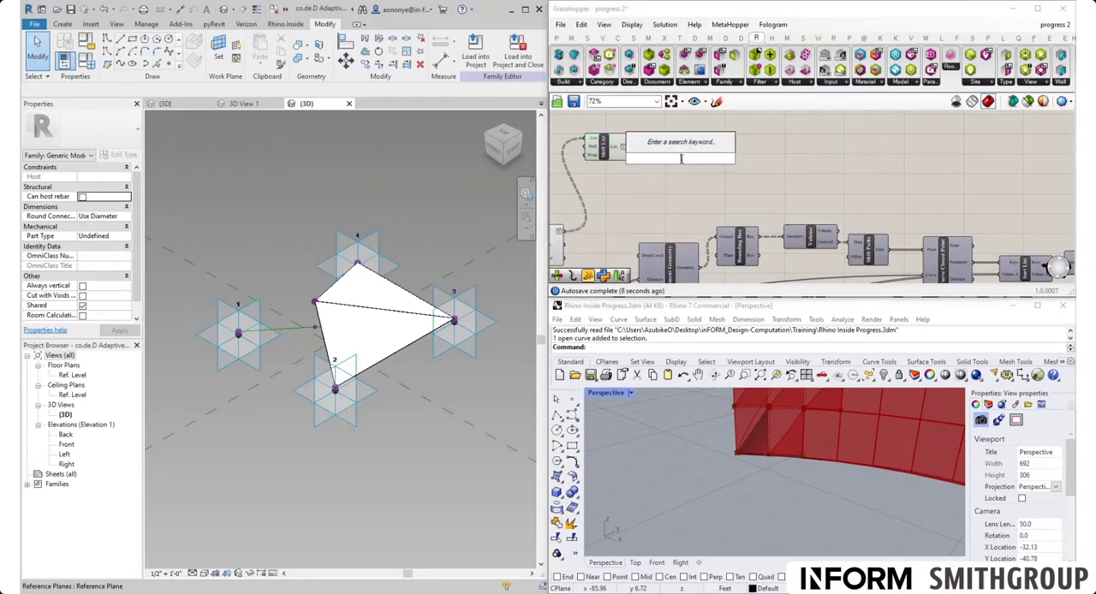
type("adap")
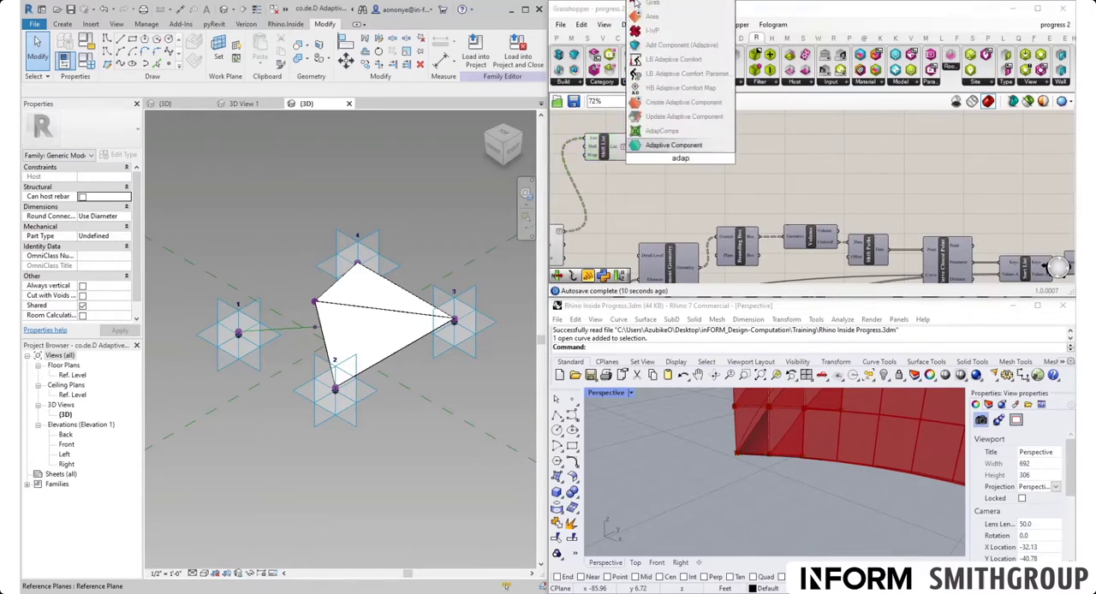
left_click(765, 177)
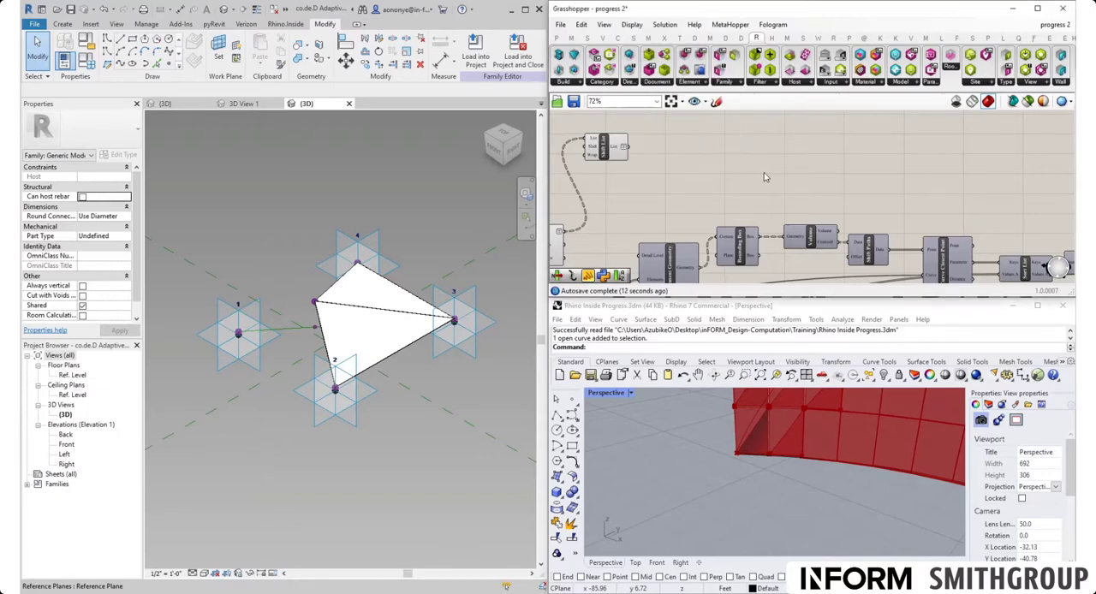
- Place an Add Component (Adaptive) component beside Shift List and connect Shift List's List output to its Points input
left_click(580, 83)
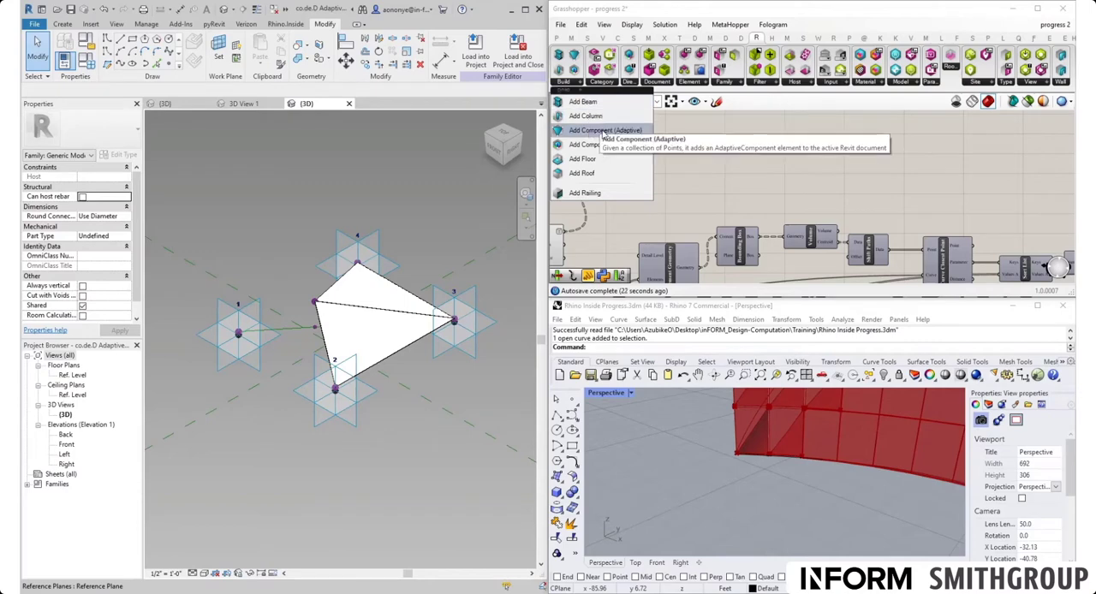
left_click(630, 134)
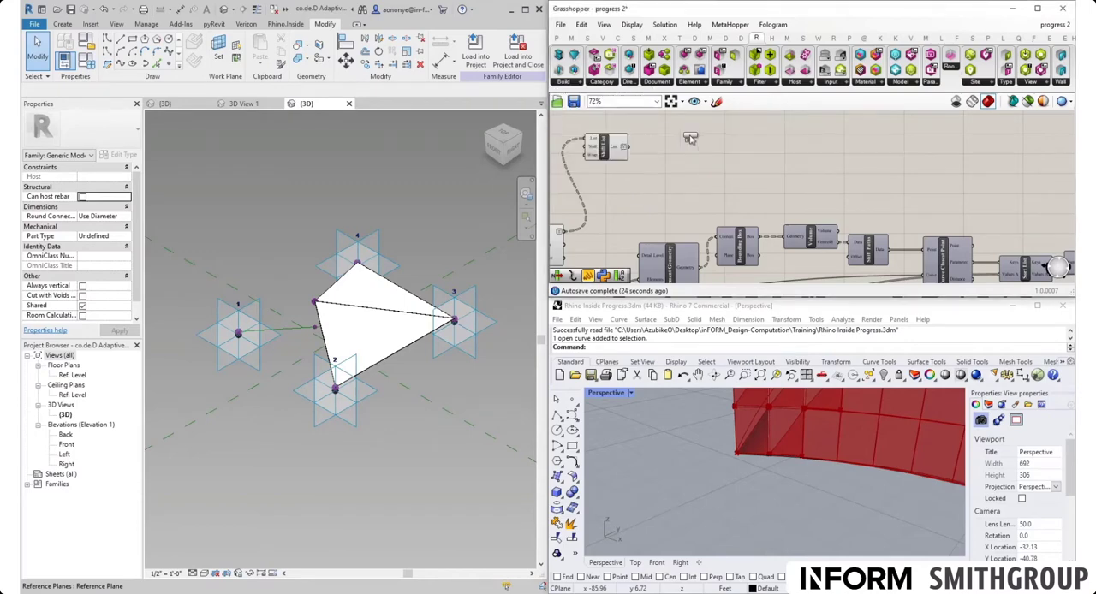
left_click(702, 155)
scroll(765, 217, "up", 3)
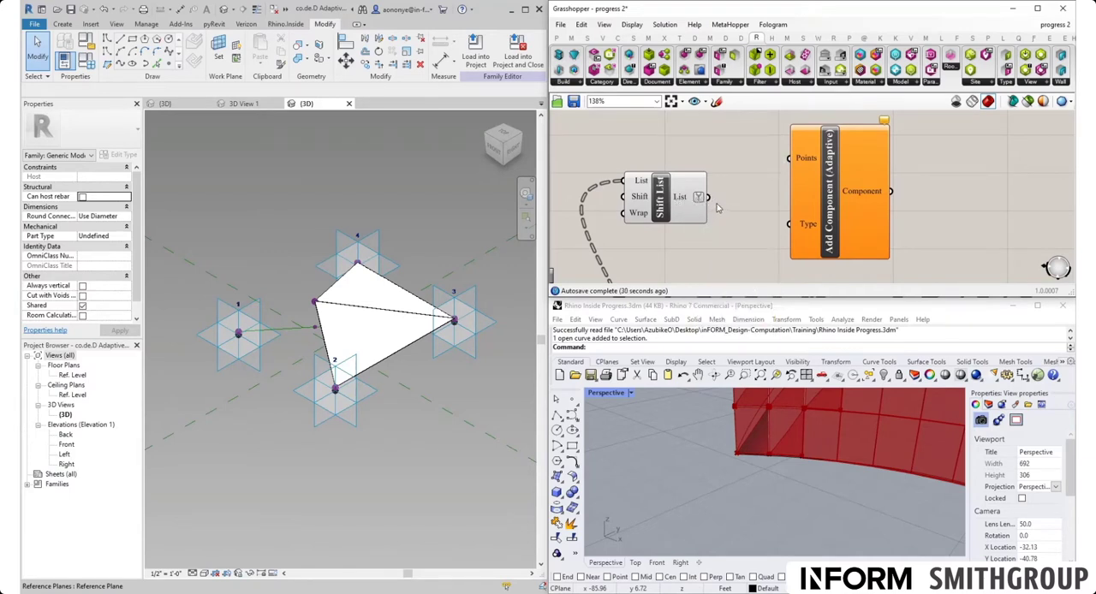
left_click_drag(708, 197, 788, 157)
- Copy the Curtain Panels category picker and its connected co.de.D Panel type picker to the empty area beside Shift List, aligned side by side
scroll(722, 161, "down", 5)
scroll(722, 161, "down", 2)
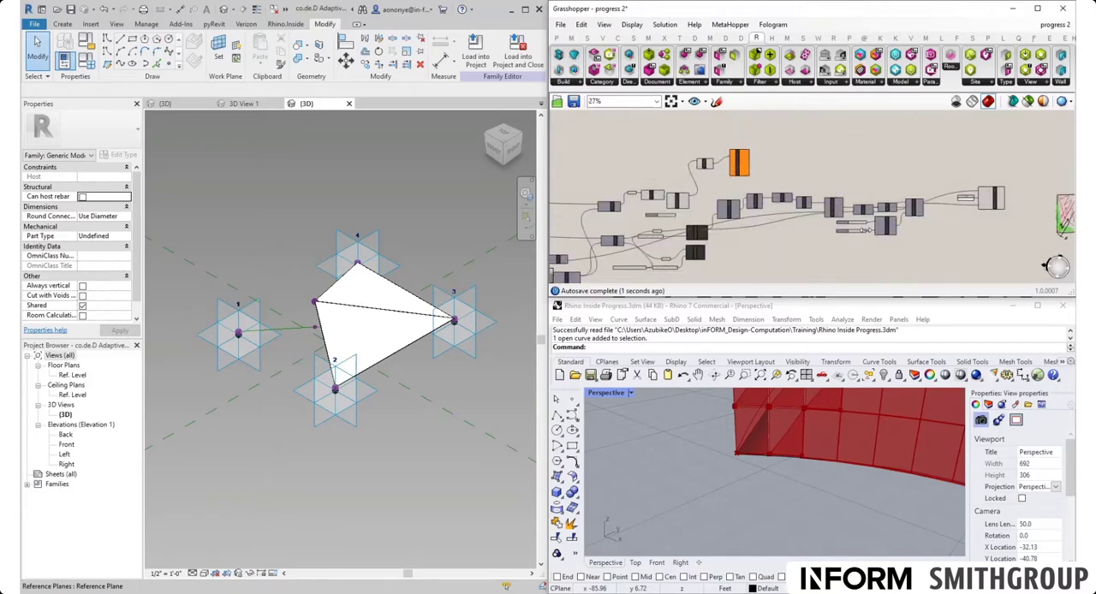
scroll(867, 230, "up", 4)
scroll(861, 208, "down", 7)
scroll(744, 204, "up", 6)
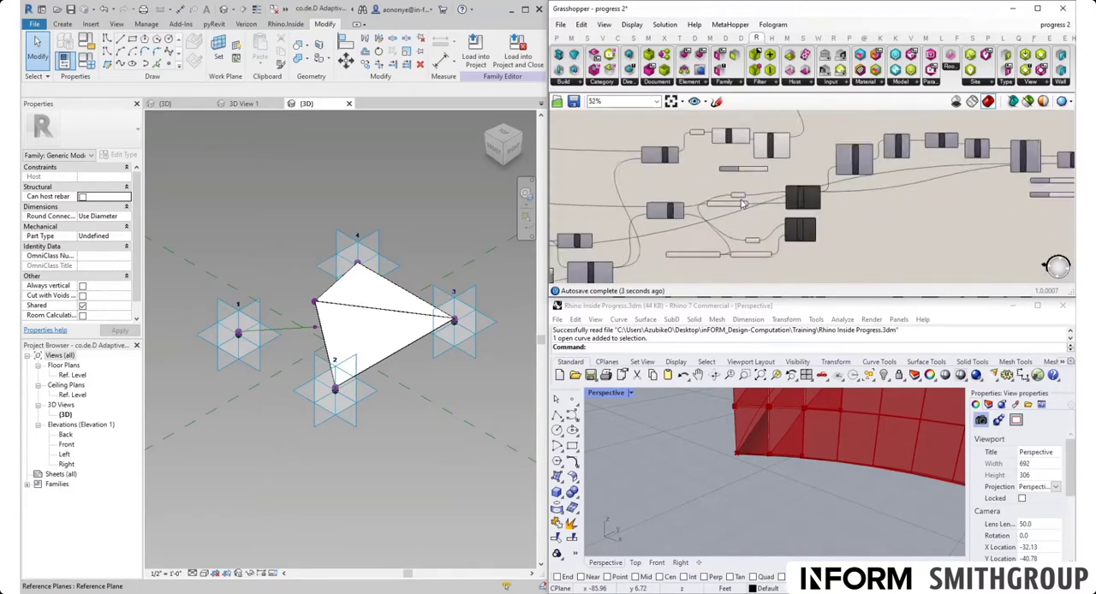
scroll(744, 204, "up", 3)
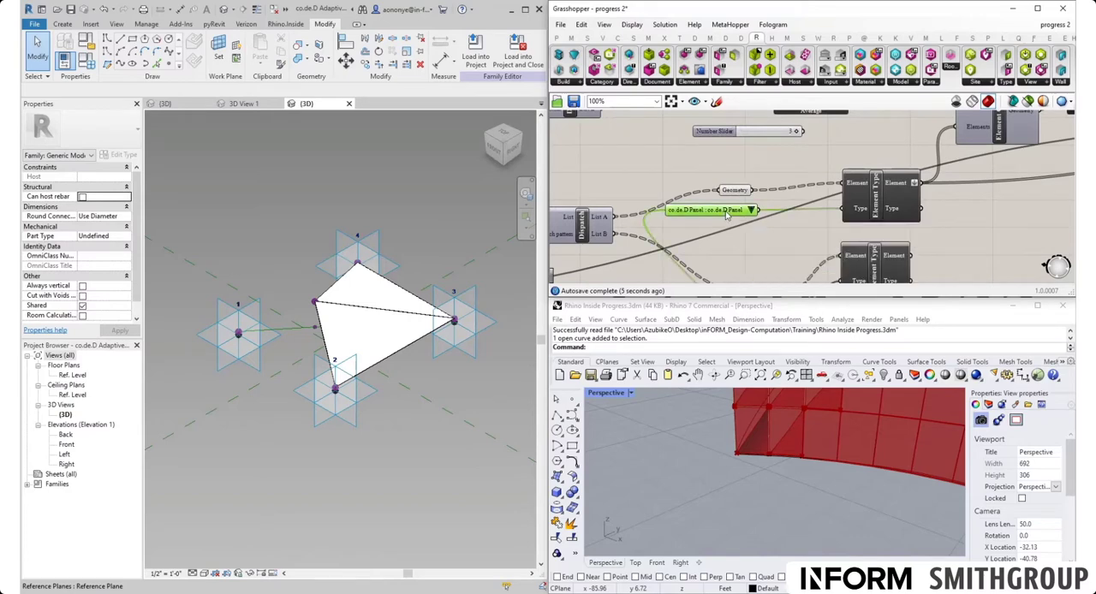
scroll(728, 218, "down", 3)
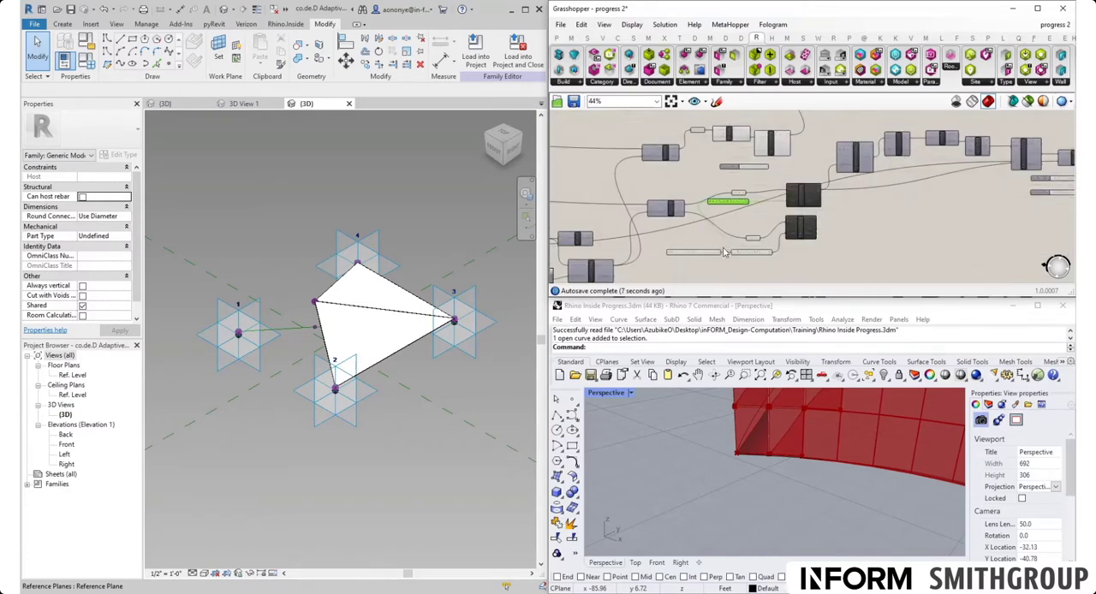
scroll(724, 253, "up", 3)
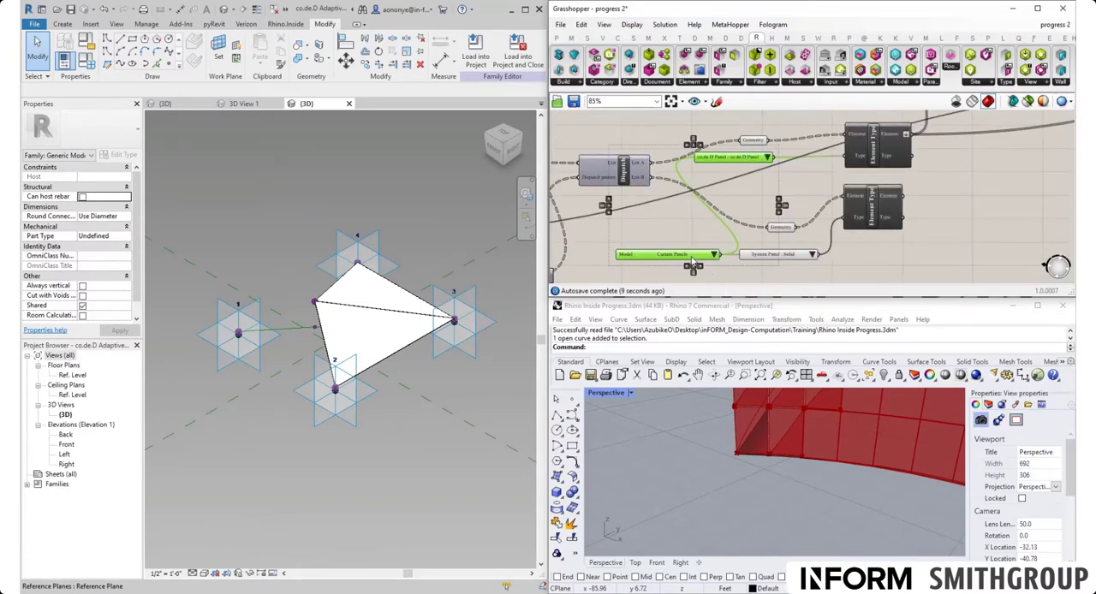
scroll(715, 270, "down", 3)
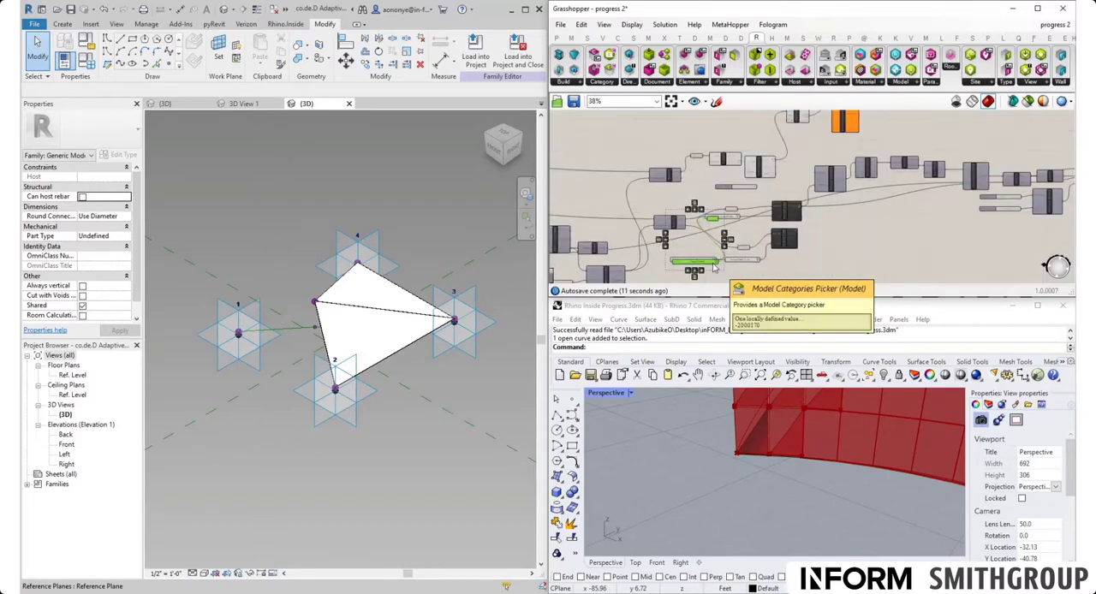
left_click_drag(714, 265, 724, 148)
scroll(709, 140, "up", 5)
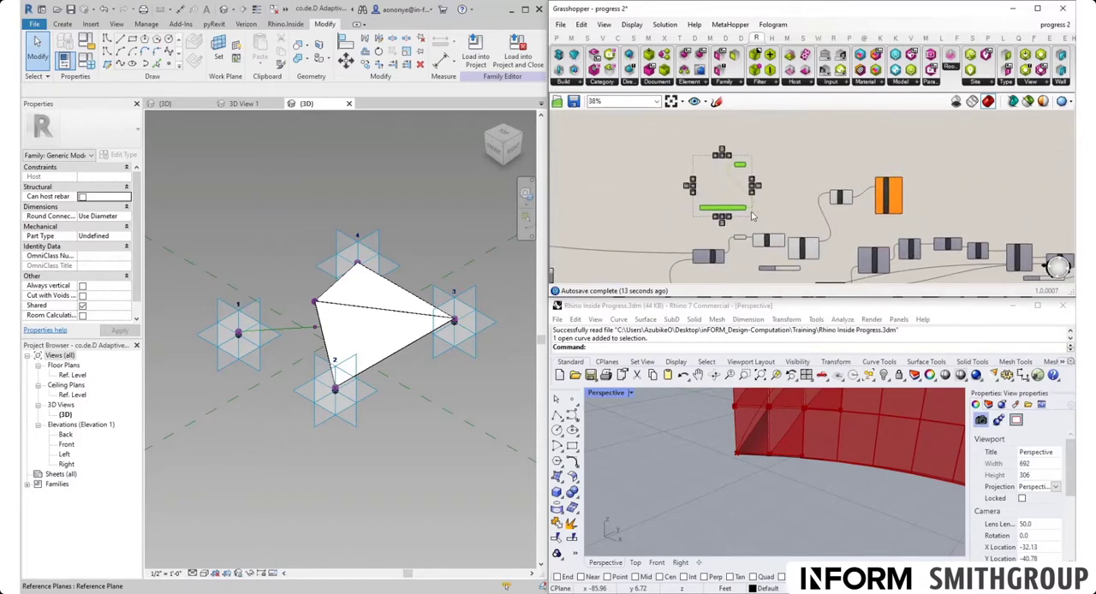
left_click_drag(793, 202, 775, 220)
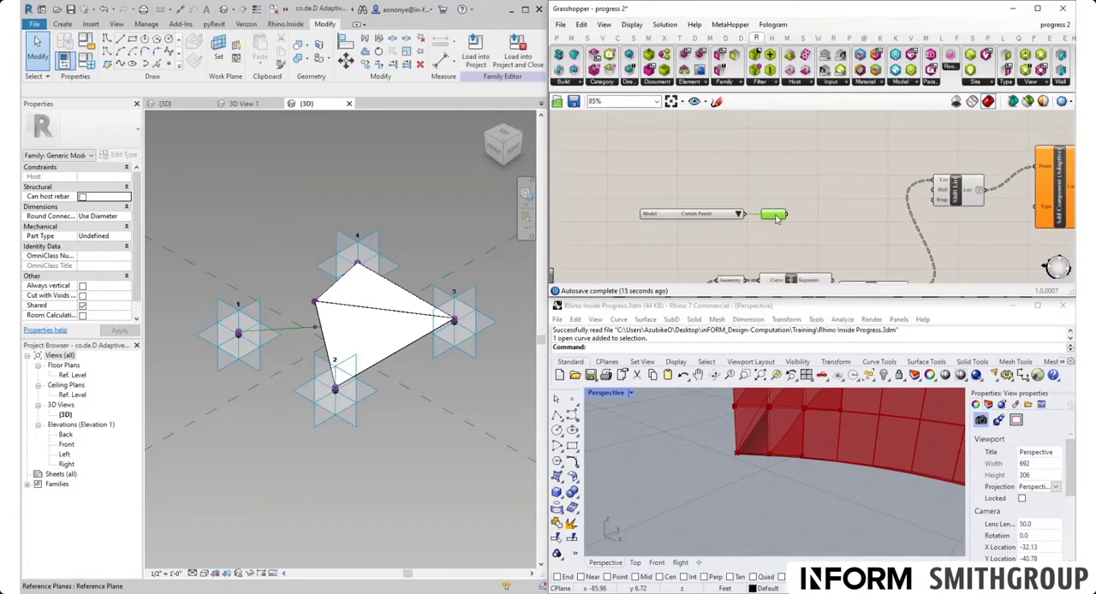
- Examine the category list and the open Revit project and family views to determine the adaptive panel family's category
left_click(739, 215)
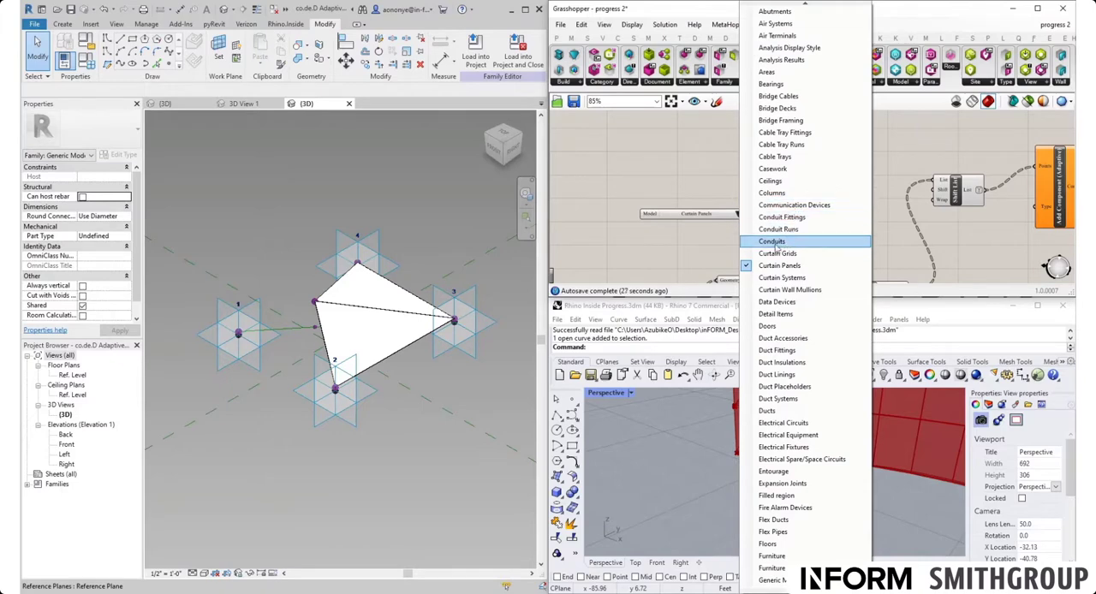
left_click(674, 271)
left_click(242, 102)
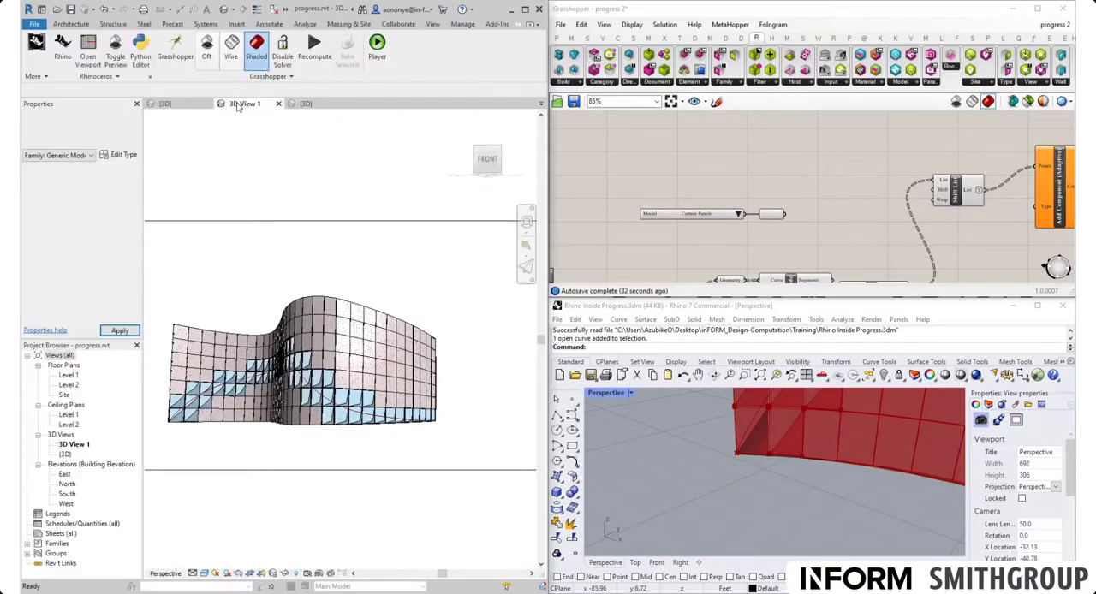
left_click(167, 104)
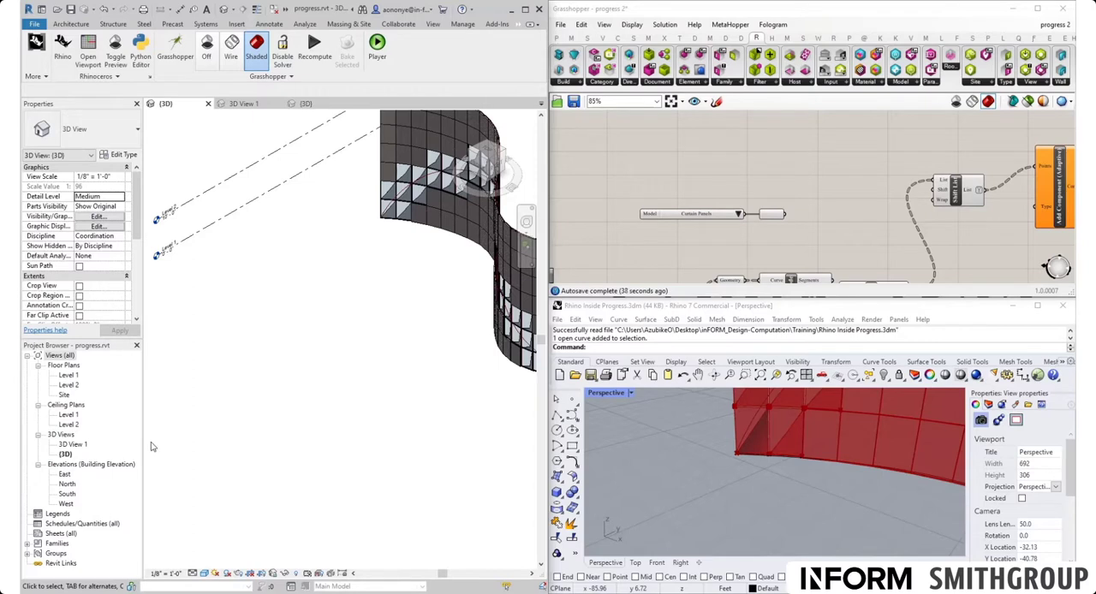
left_click(737, 218)
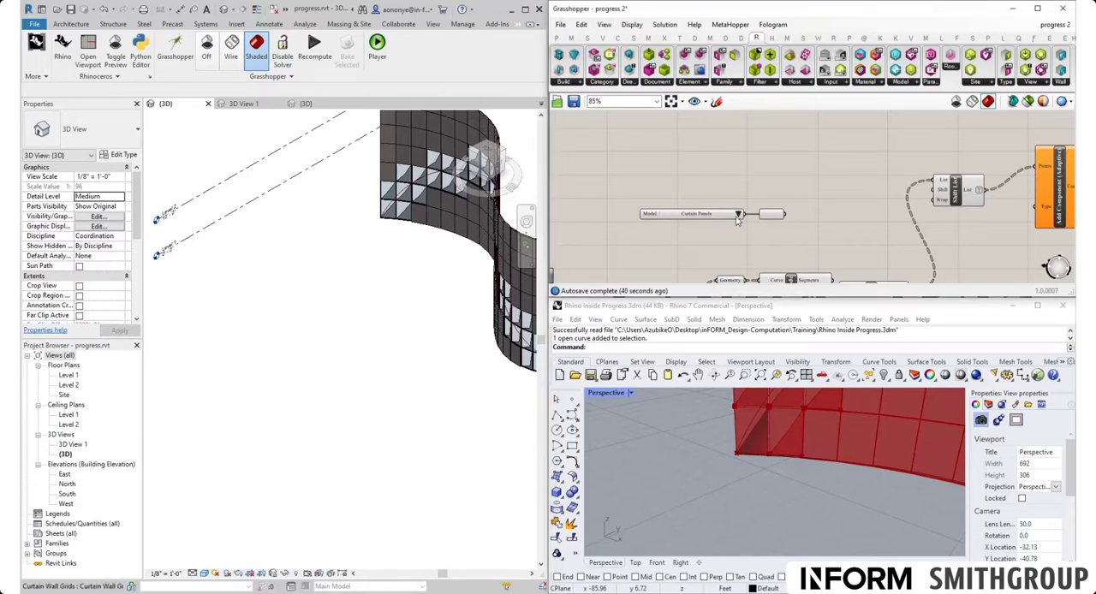
left_click(742, 215)
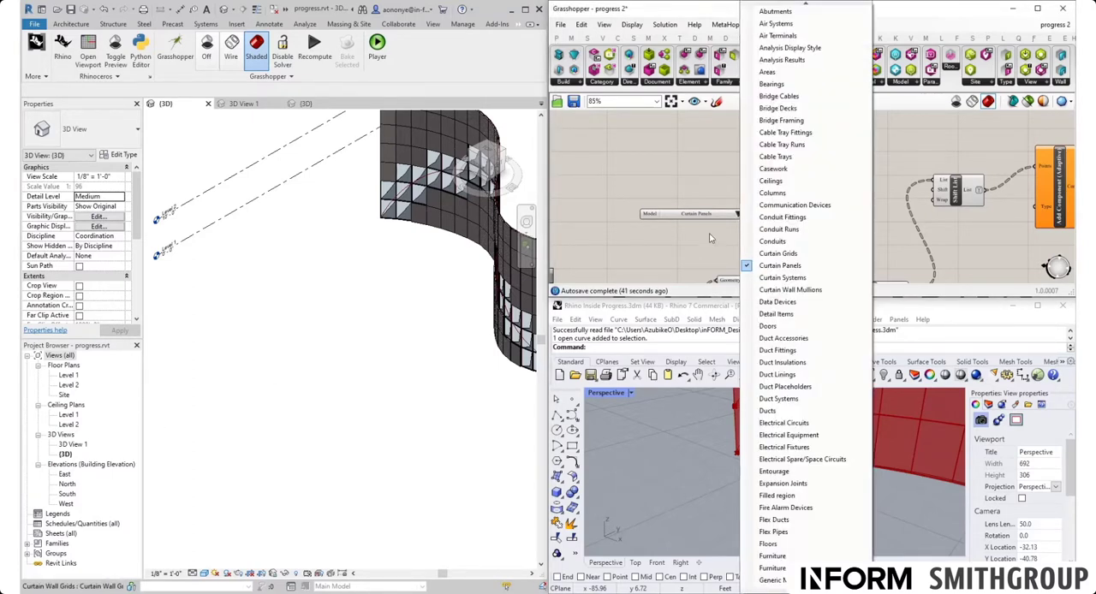
left_click(712, 239)
left_click(306, 103)
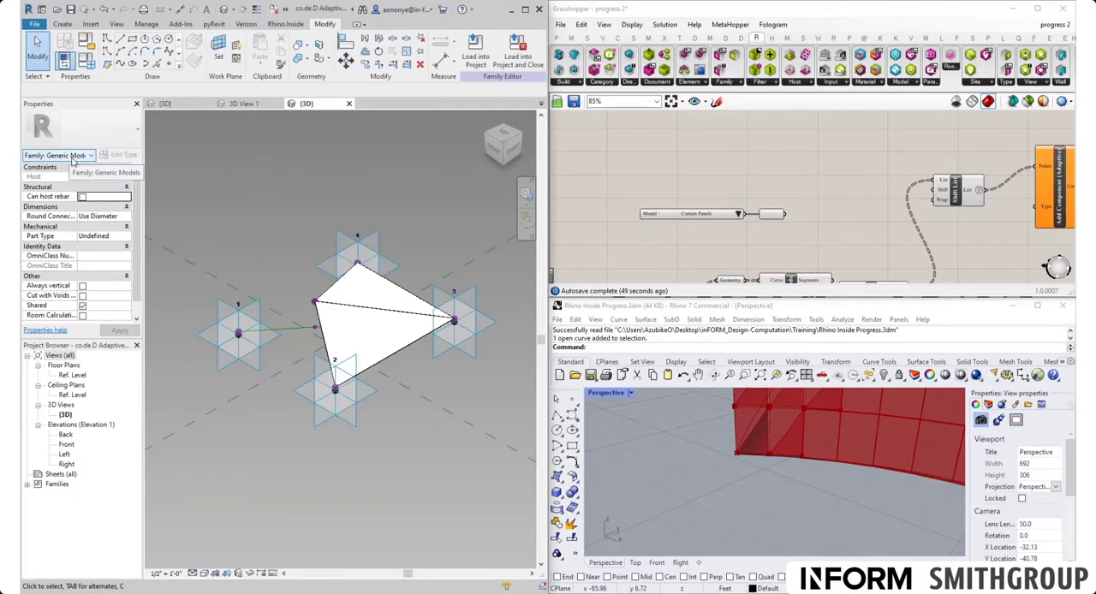
- Set the copied Model Categories Picker to Generic Models
left_click(740, 215)
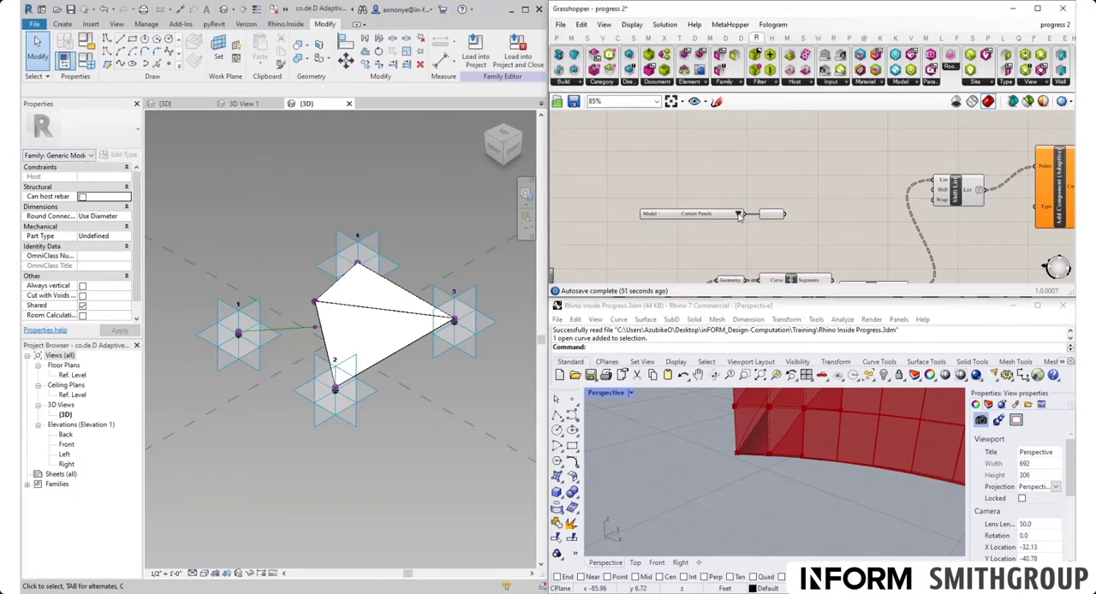
left_click(740, 215)
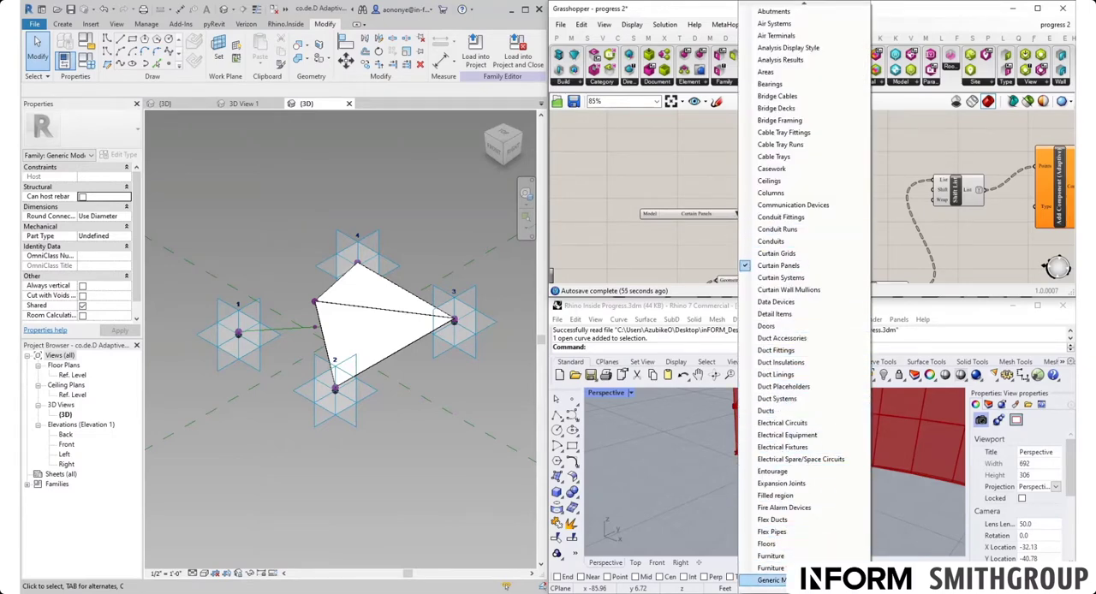
left_click(771, 581)
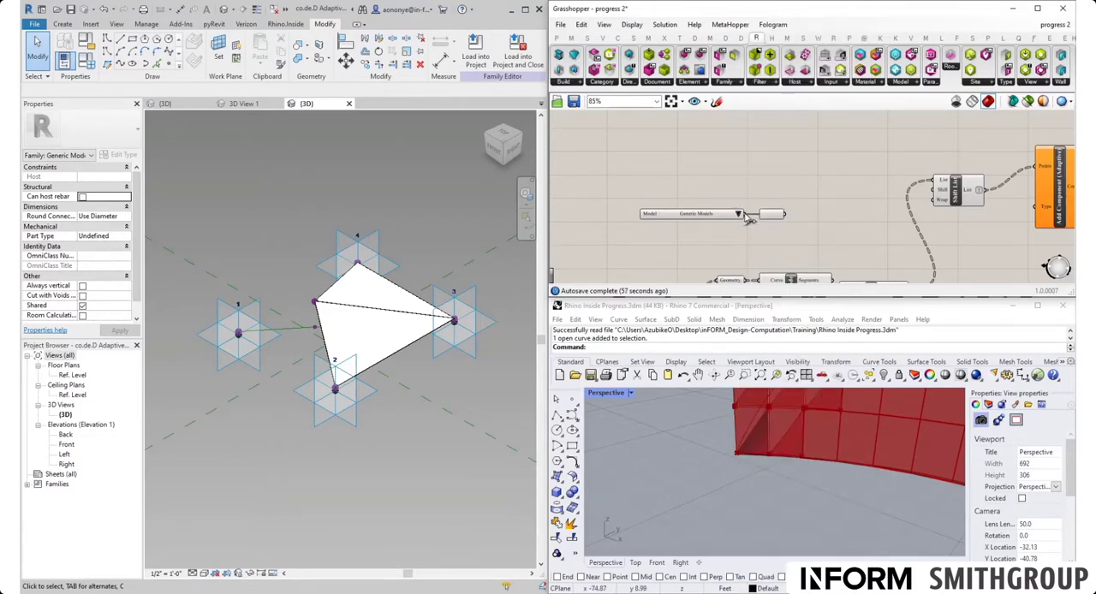
- Delete the copied blank ElementType Picker beside the Generic Models category picker
scroll(750, 225, "up", 4)
scroll(750, 224, "up", 2)
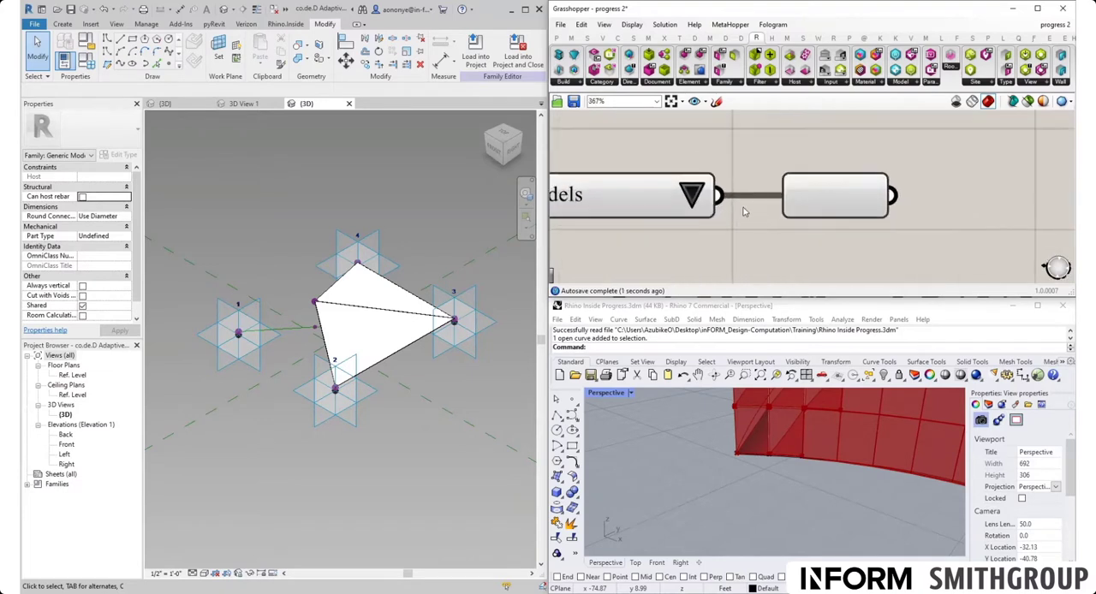
left_click(864, 190)
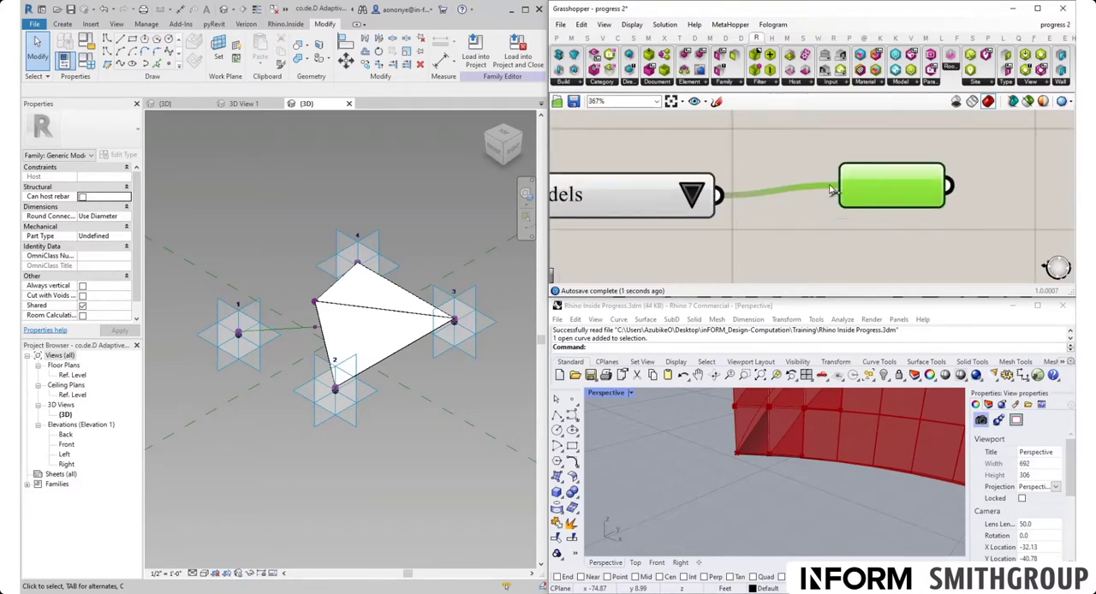
mouse_move(841, 186)
left_mouse_down("ctrl")
mouse_move(722, 196)
mouse_move(831, 188)
left_mouse_up("ctrl")
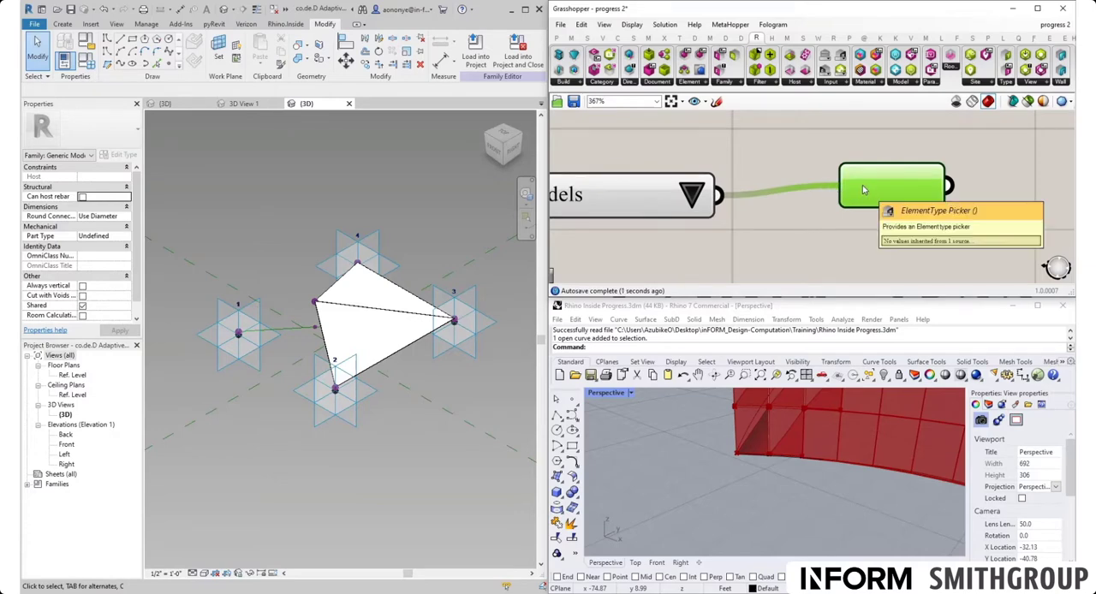
key("Delete")
- Place a new ElementType Picker and connect the Generic Models category picker's output to it
scroll(760, 178, "down", 2)
left_click(840, 85)
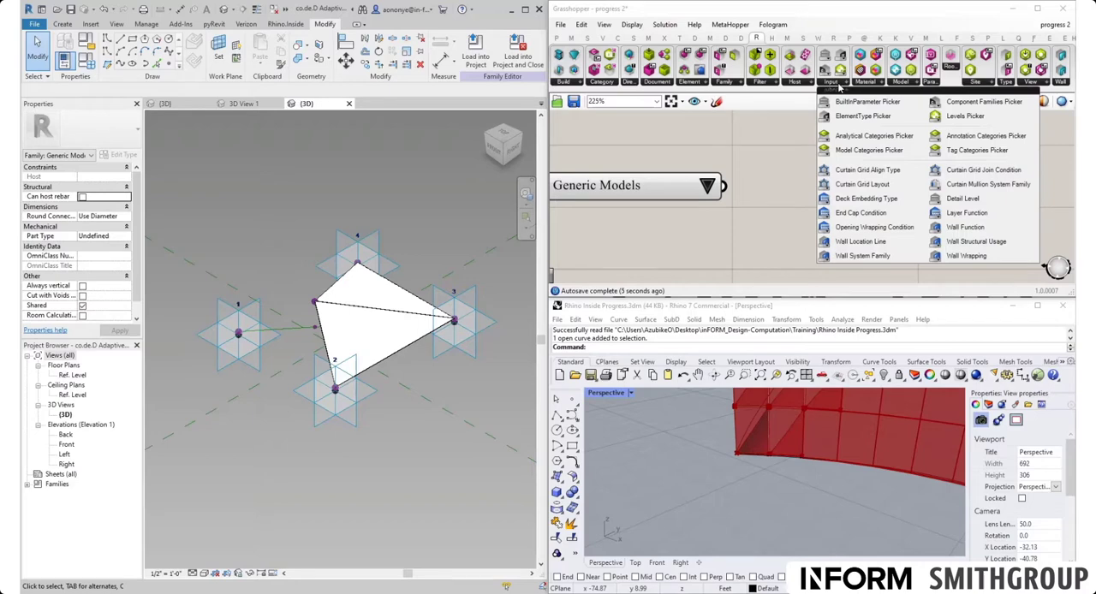
left_click(862, 116)
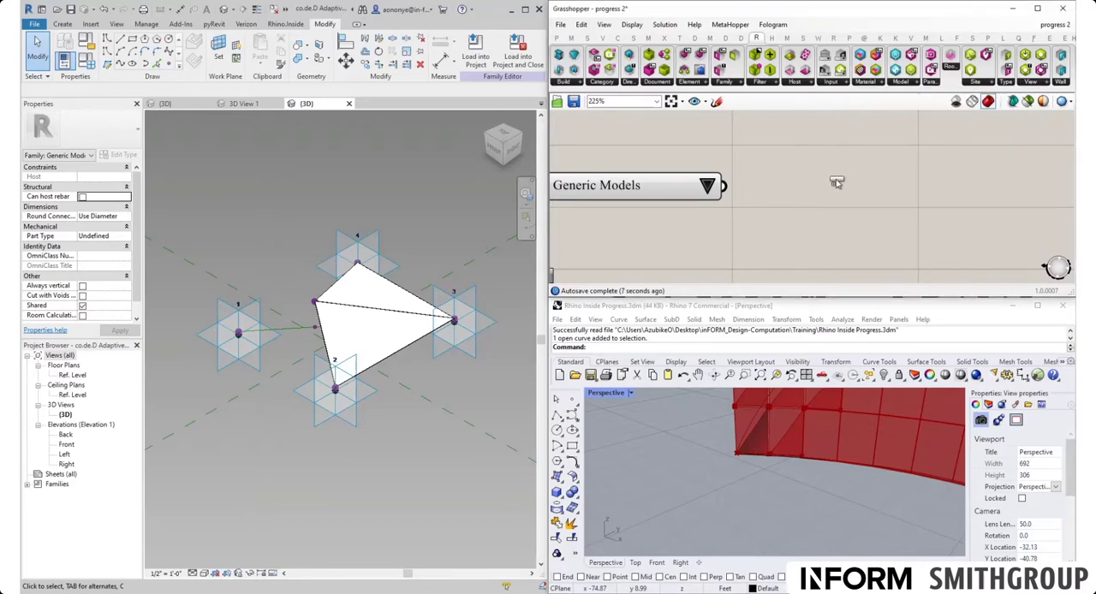
left_click(851, 189)
left_click_drag(723, 187, 775, 181)
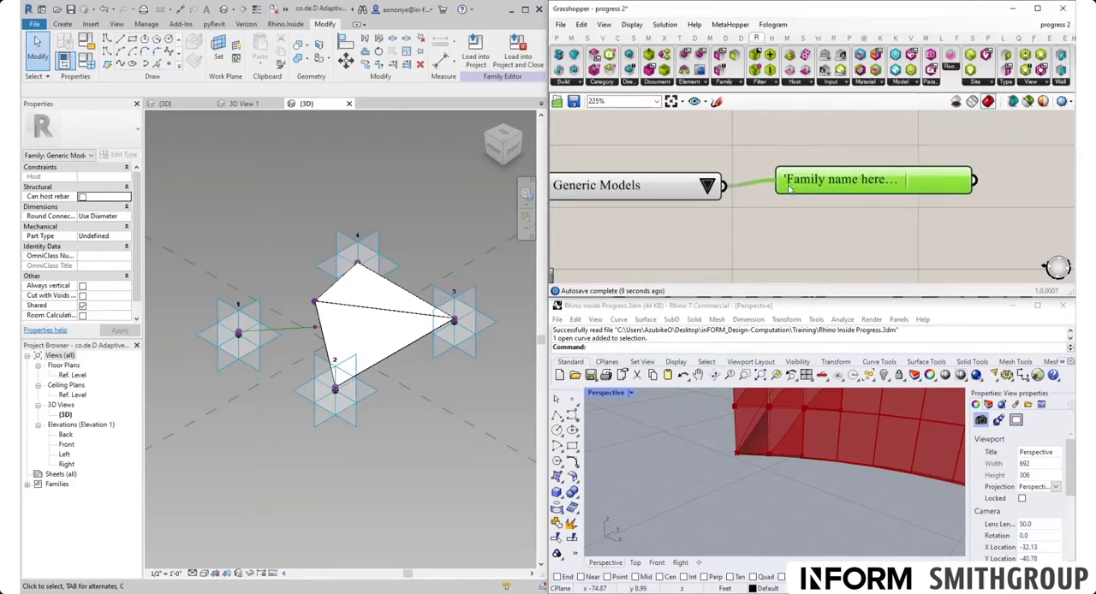
- Switch Revit to the progress project's 3D View 1 and recompute the Grasshopper definition
scroll(759, 215, "down", 3)
right_click_drag(759, 215, 787, 212)
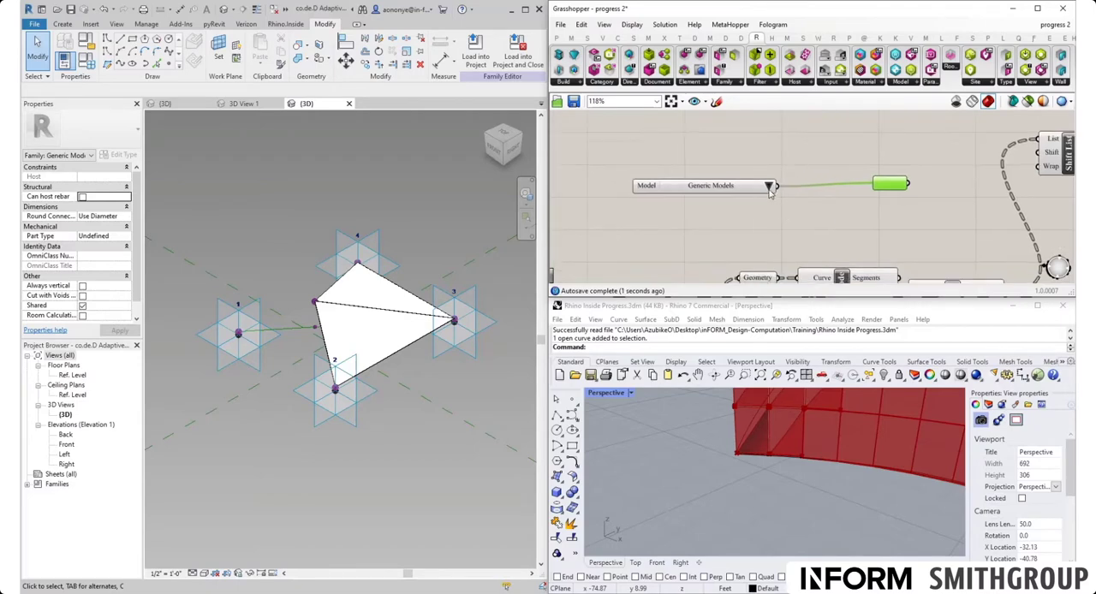
left_click(751, 221)
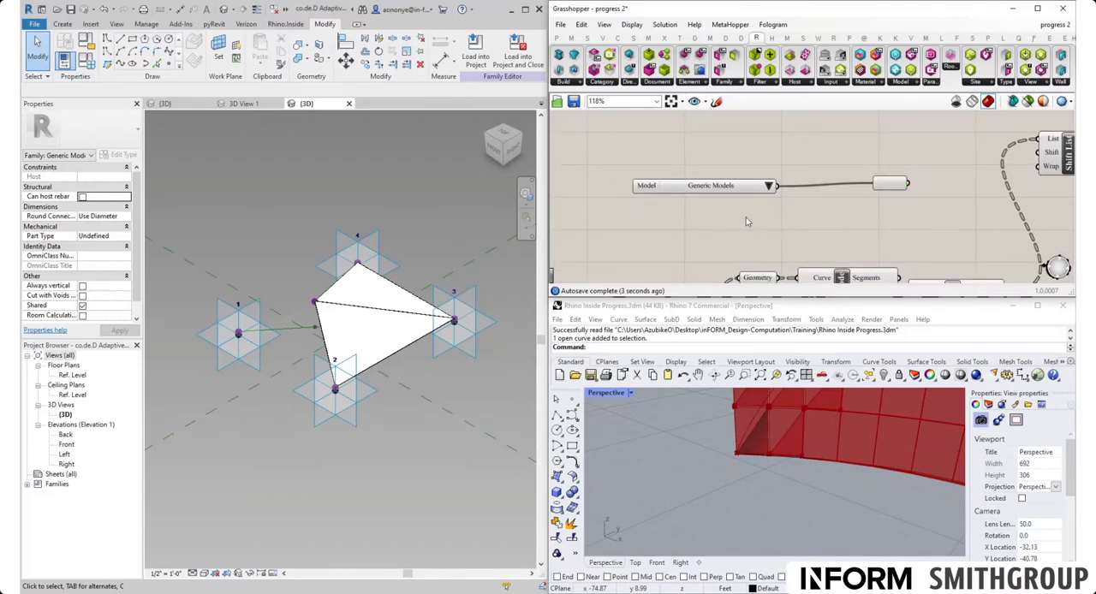
left_click(244, 104)
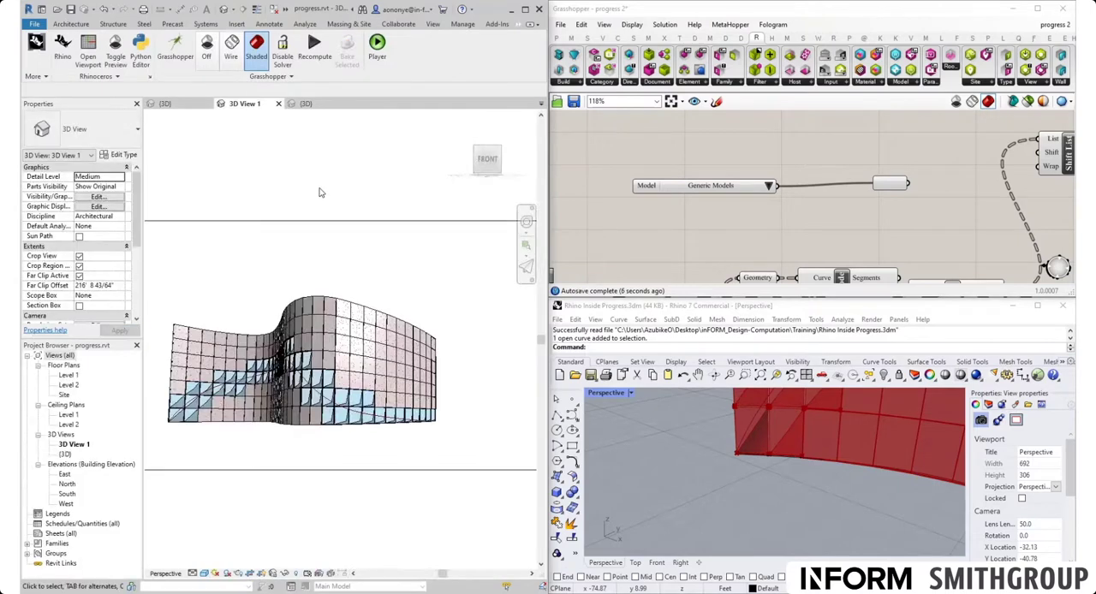
left_click(314, 58)
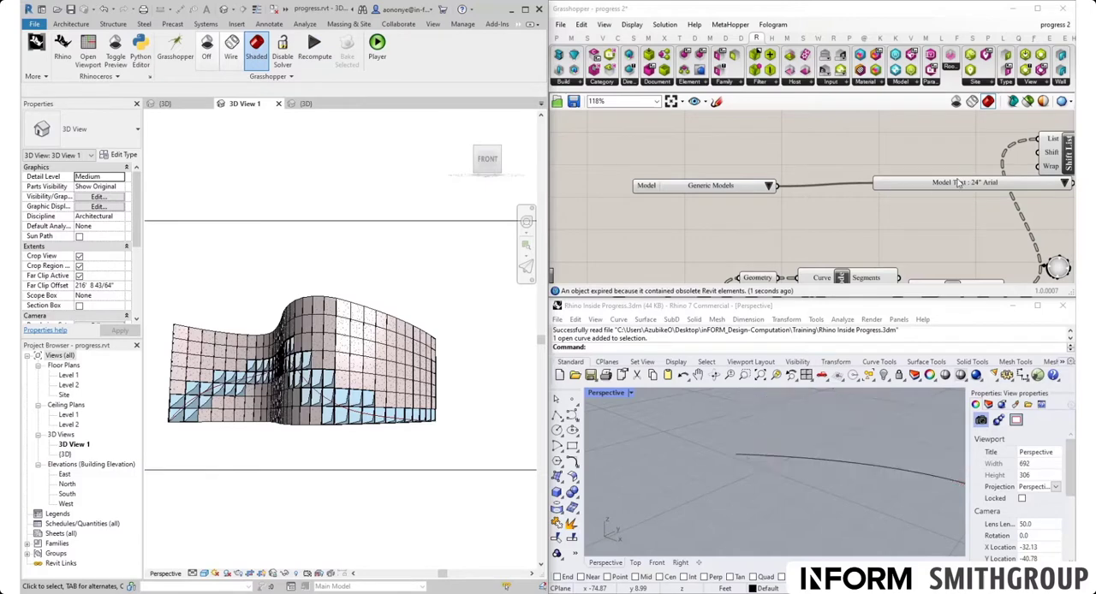
- Move the ElementType Picker closer to the Generic Models picker and set it to co.de.D Adaptive Component : co.de.D Adaptive Component
left_click(957, 181)
left_click_drag(908, 193, 845, 191)
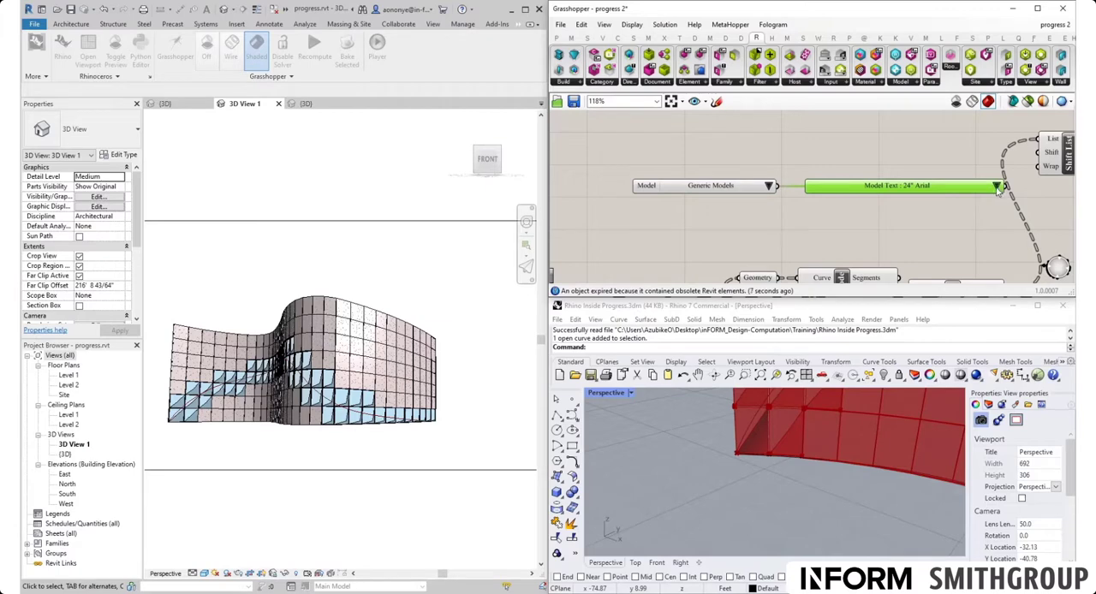
scroll(771, 204, "down", 3)
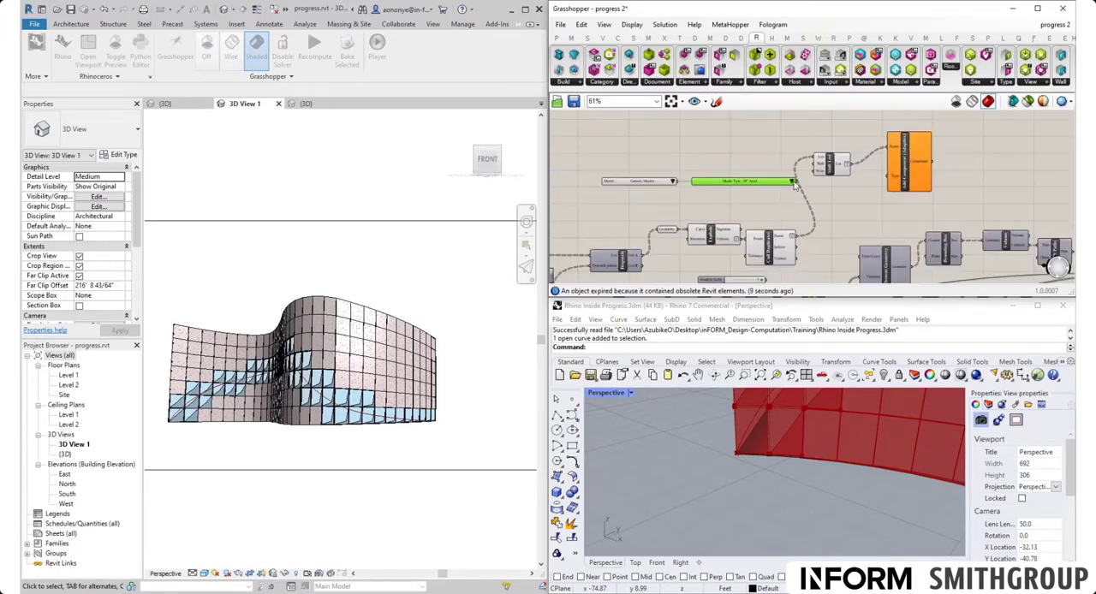
left_click(794, 182)
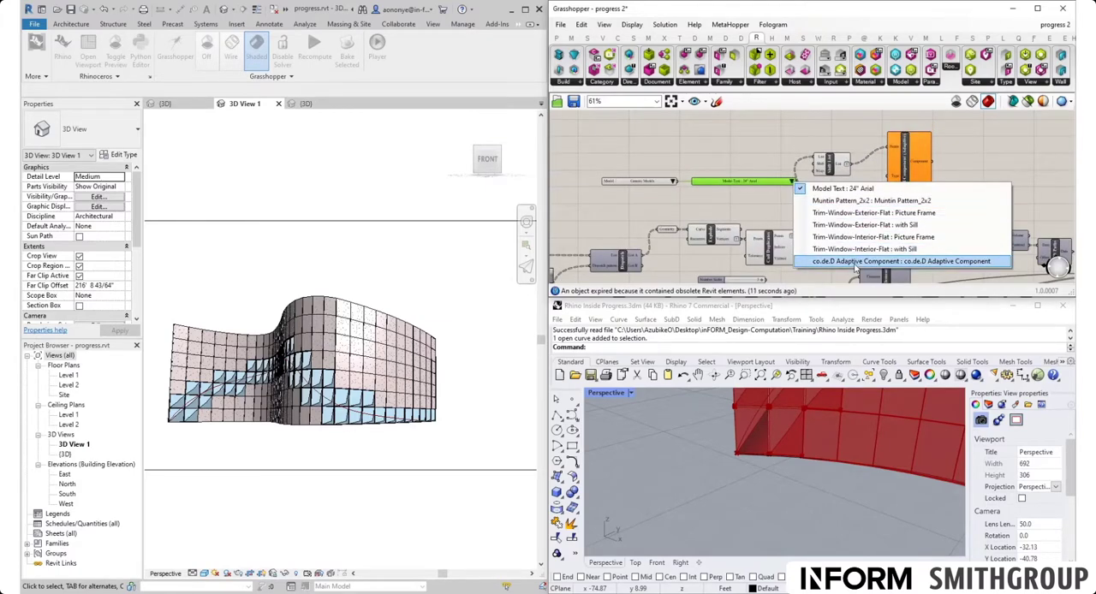
left_click(854, 262)
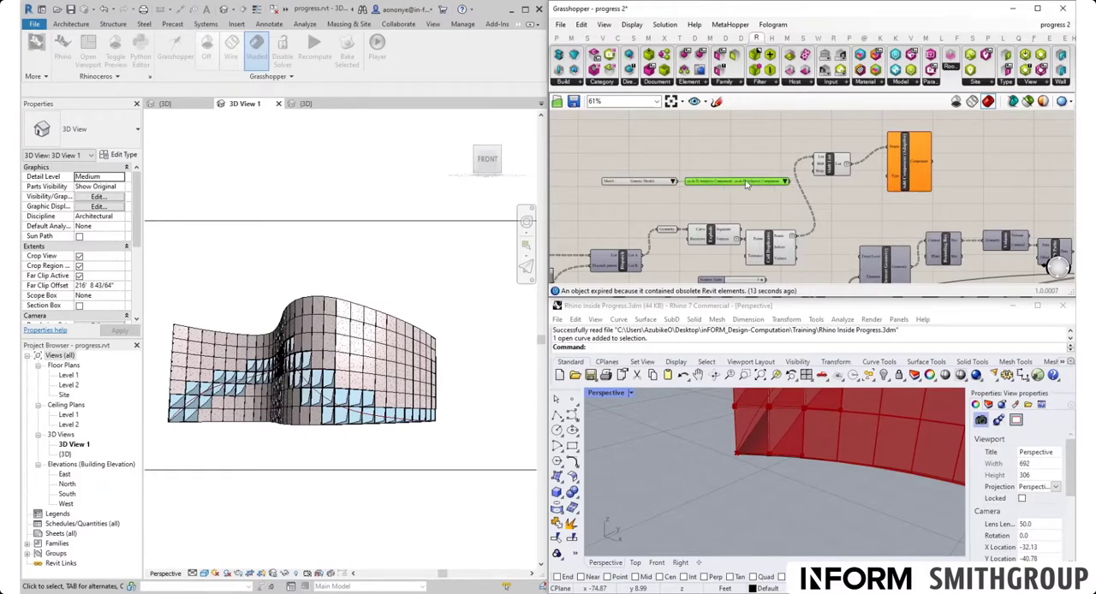
scroll(747, 173, "up", 3)
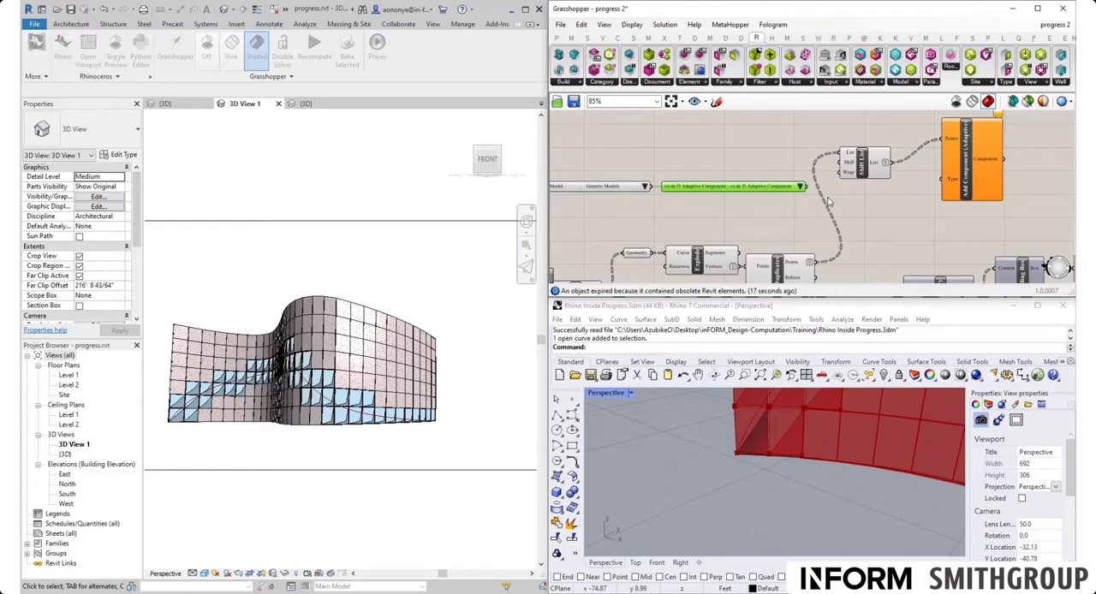
- Connect the ElementType Picker's output to the Type input of Add Component (Adaptive)
left_click(330, 264)
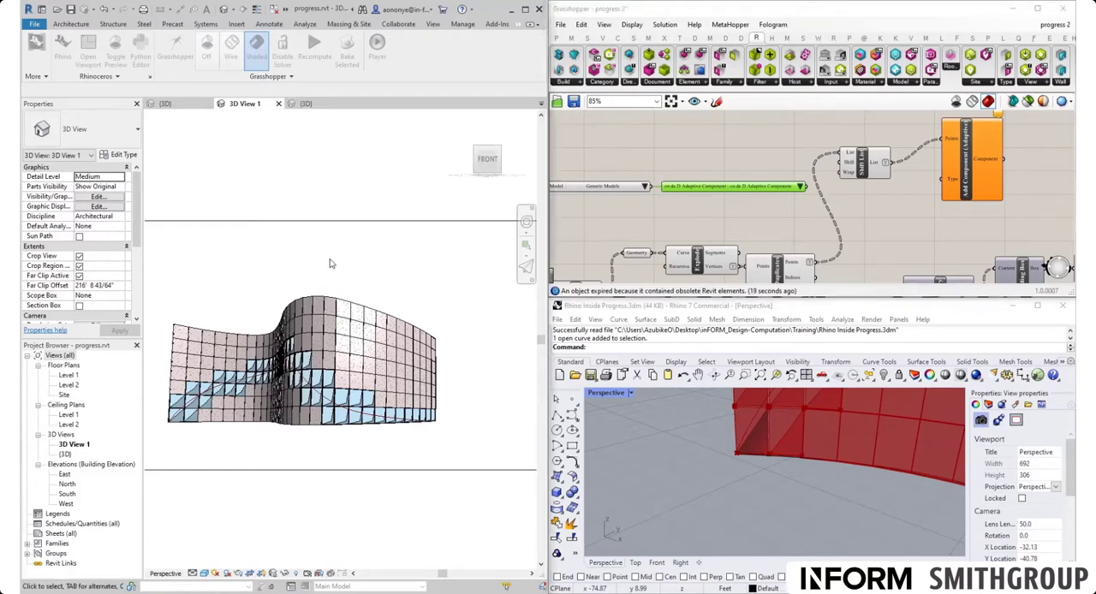
left_click(866, 211)
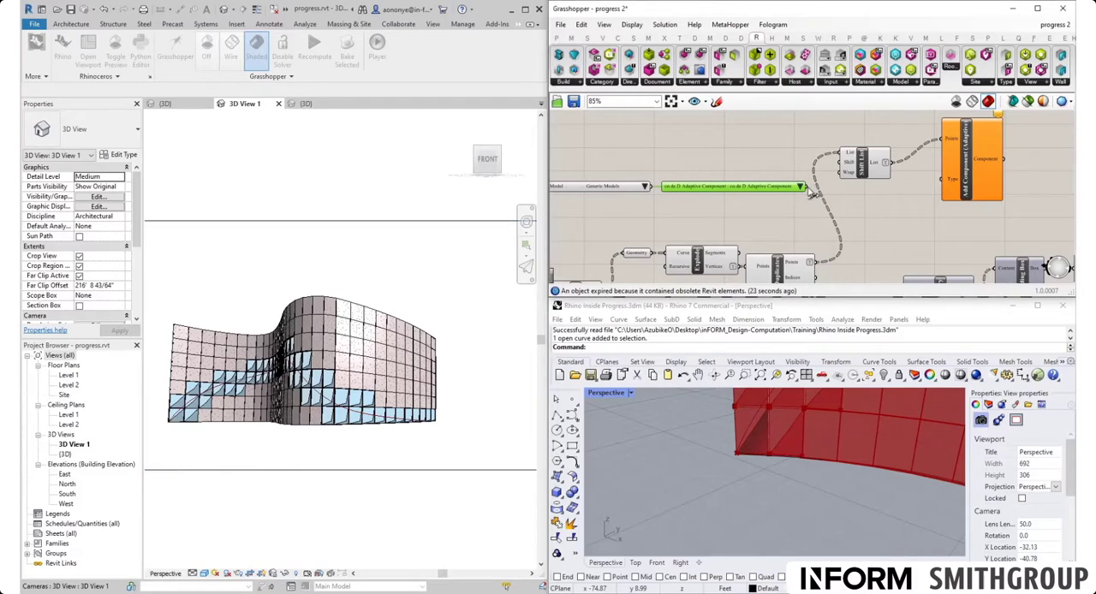
left_click_drag(812, 193, 850, 198)
right_click_drag(765, 435, 752, 488)
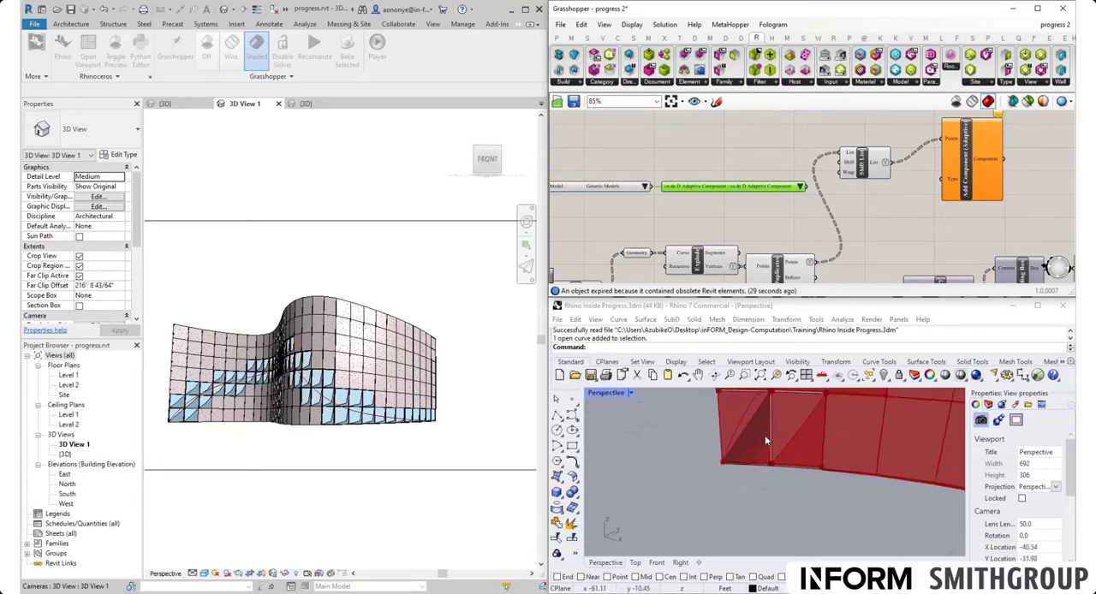
middle_click(753, 490)
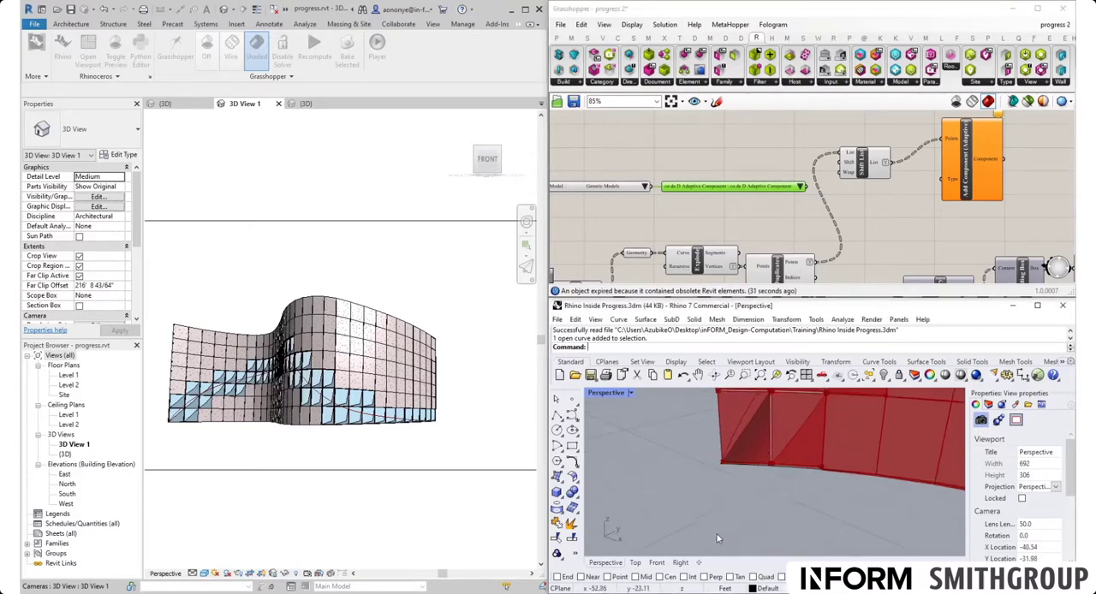
scroll(717, 531, "down", 5)
right_click_drag(722, 528, 747, 505)
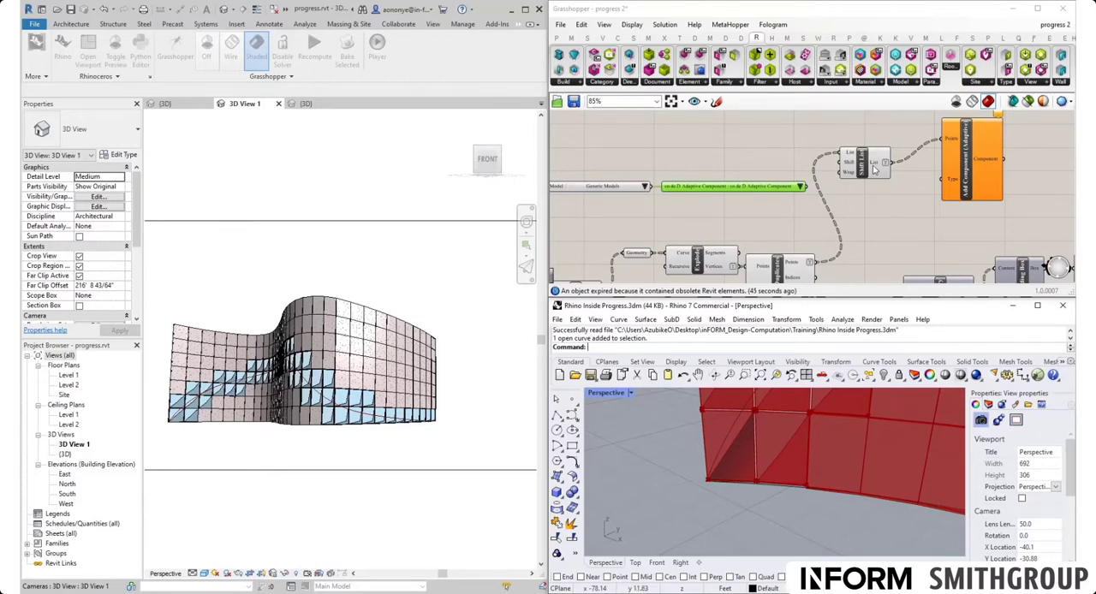
right_click_drag(861, 250, 804, 210)
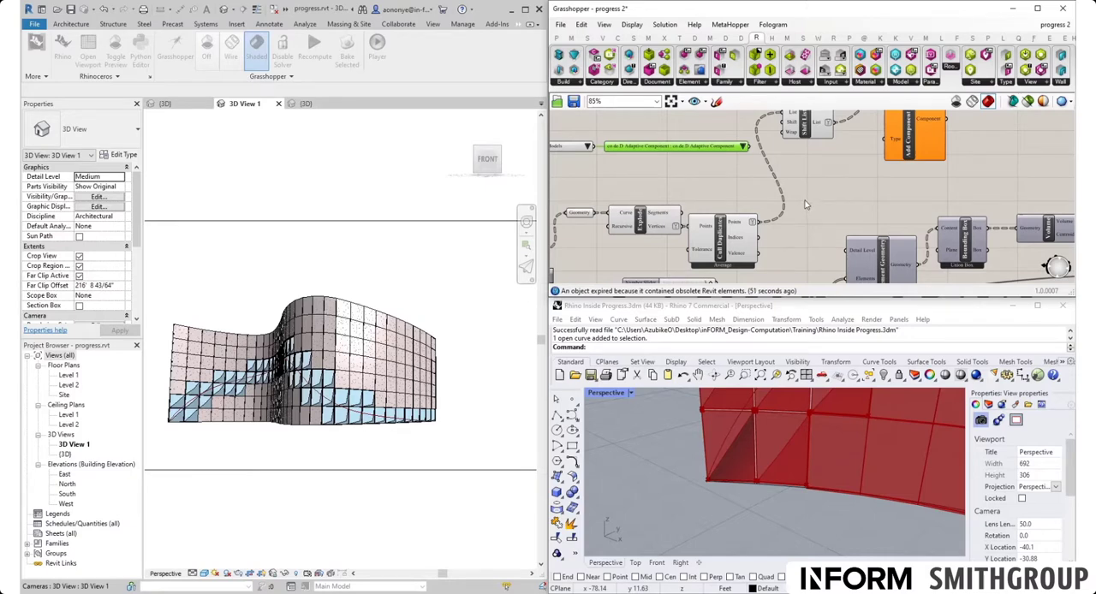
right_click_drag(805, 204, 865, 225)
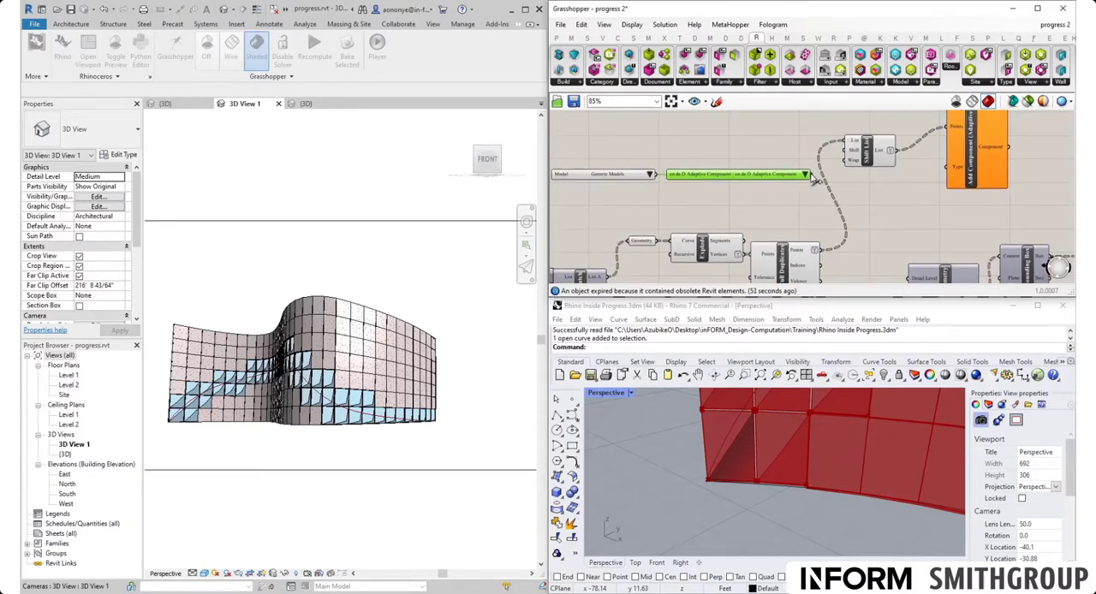
left_click_drag(810, 174, 949, 167)
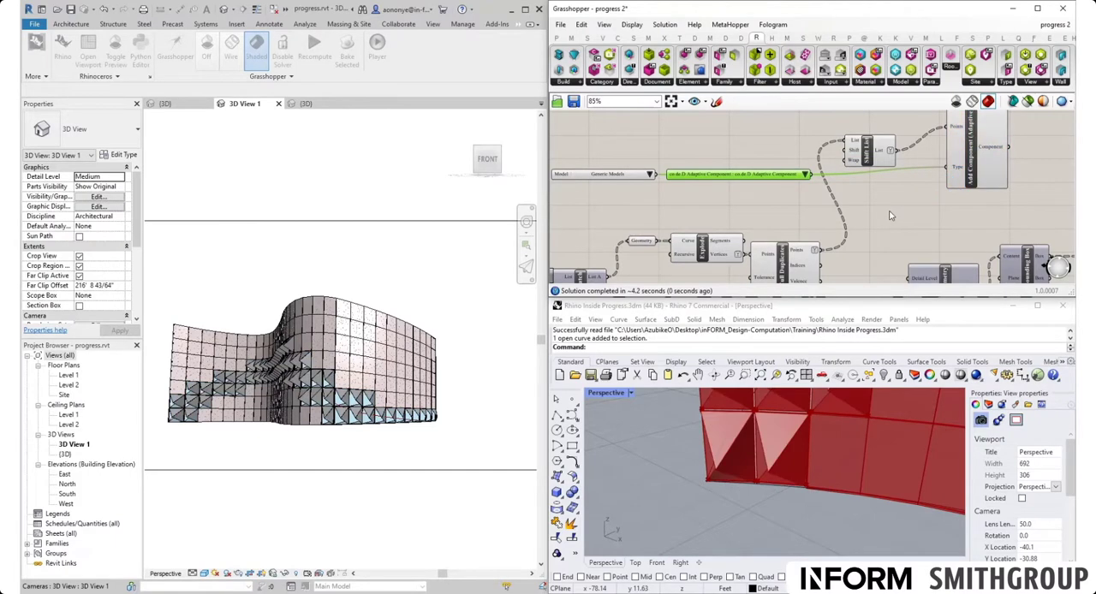
- Examine the placed adaptive panels in the Rhino perspective view, from the whole facade to the individual panel corners
right_click_drag(697, 530, 660, 474)
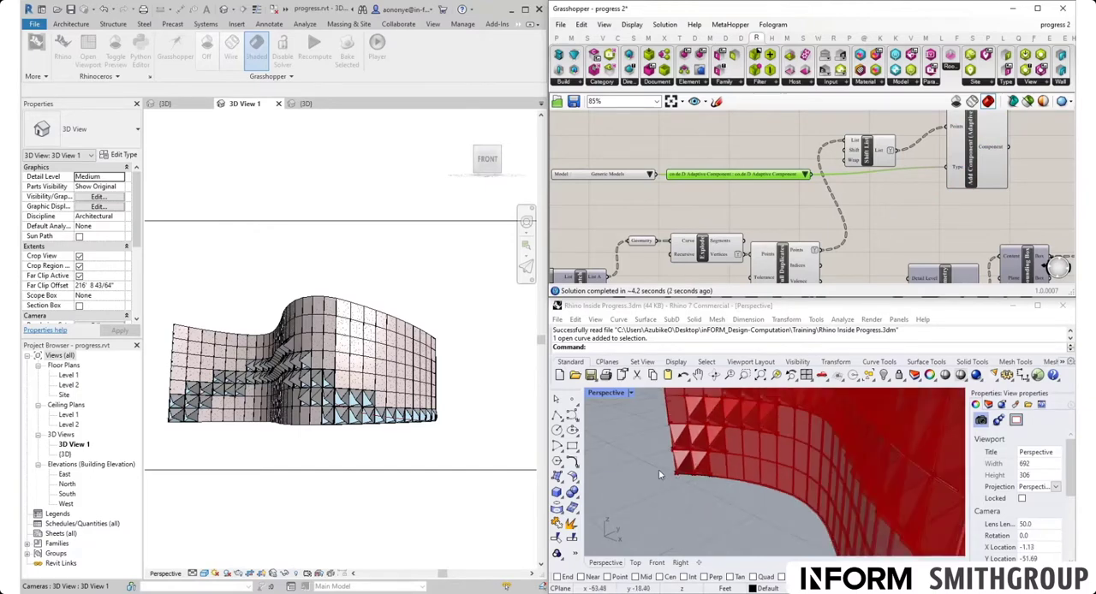
scroll(659, 470, "down", 5)
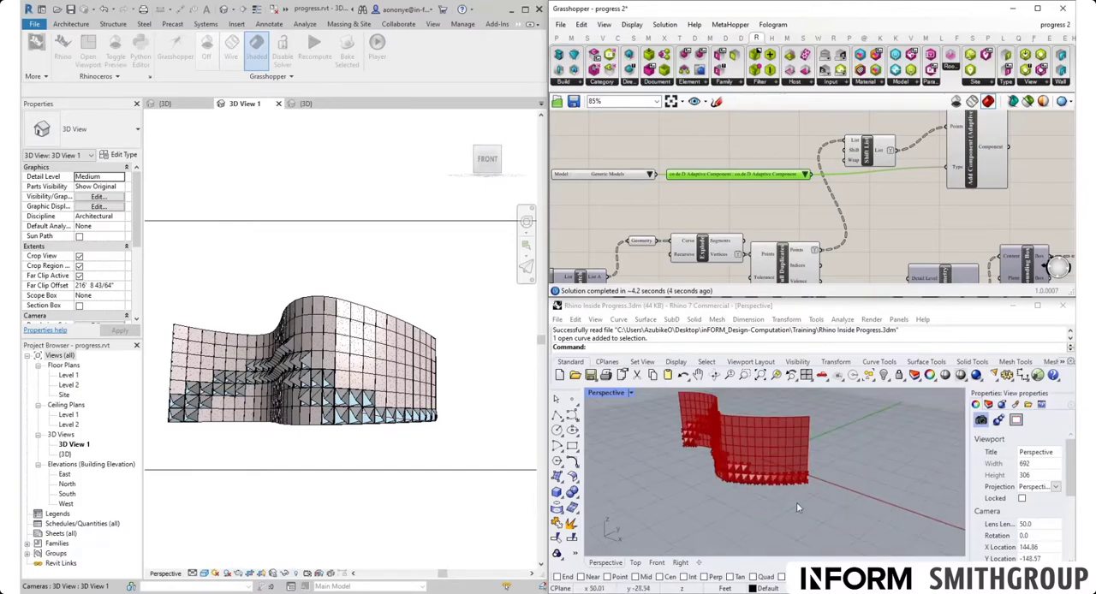
scroll(805, 497, "up", 5)
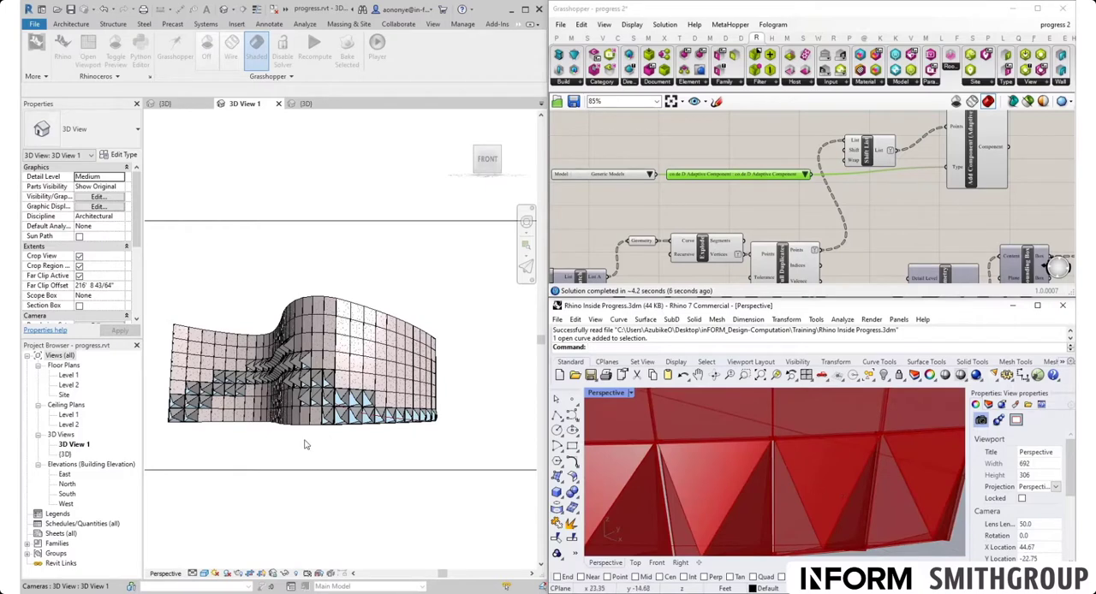
scroll(829, 449, "up", 4)
scroll(800, 449, "down", 8)
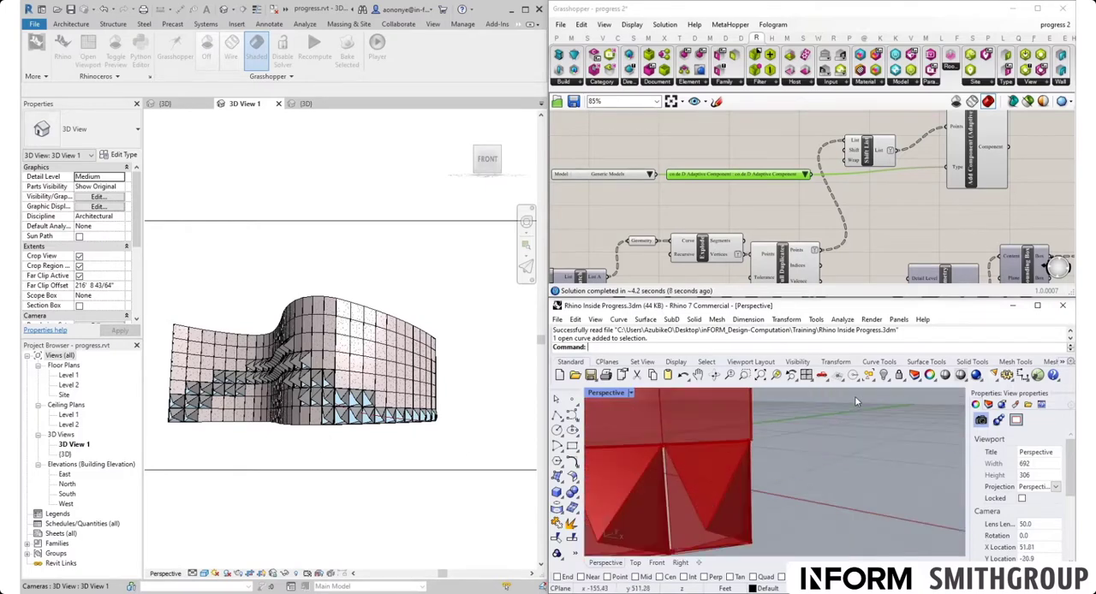
scroll(739, 459, "up", 3)
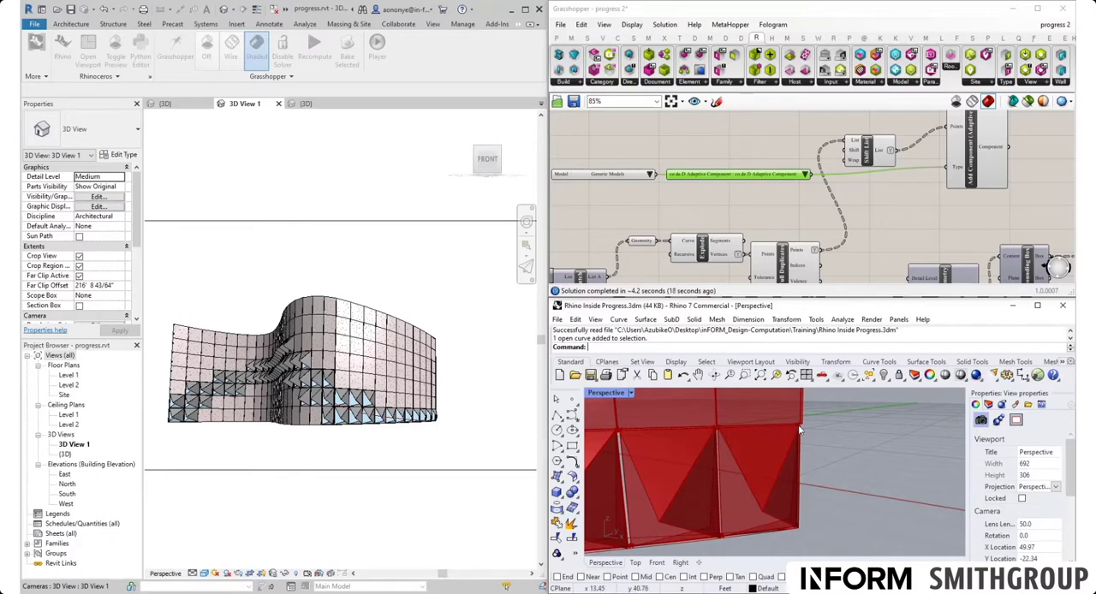
scroll(848, 433, "down", 7)
scroll(841, 445, "up", 7)
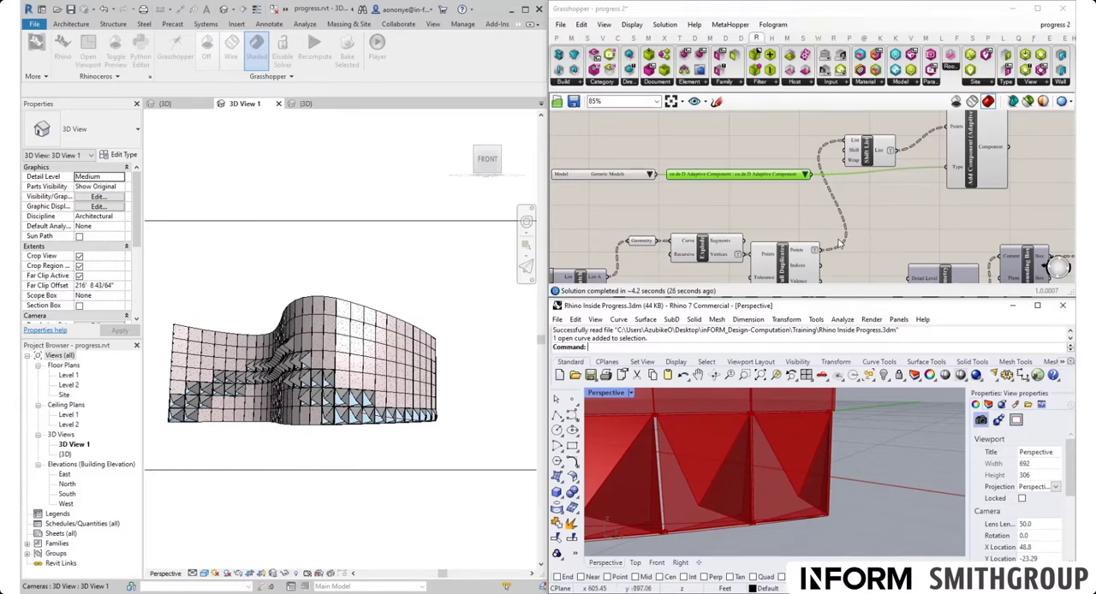
right_click_drag(838, 244, 750, 202)
double_click(798, 198)
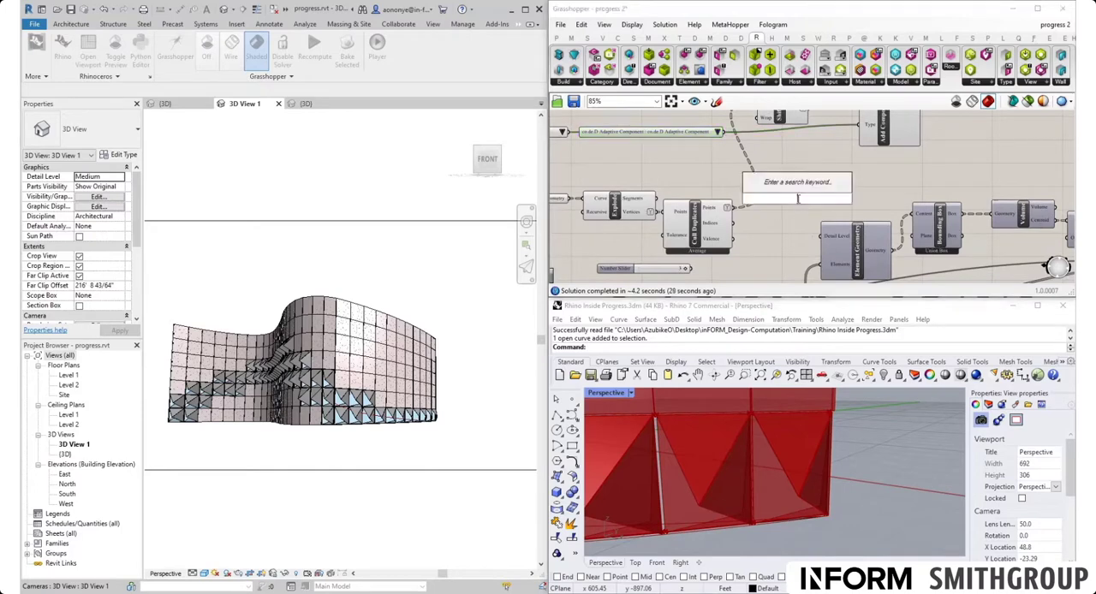
type("tree")
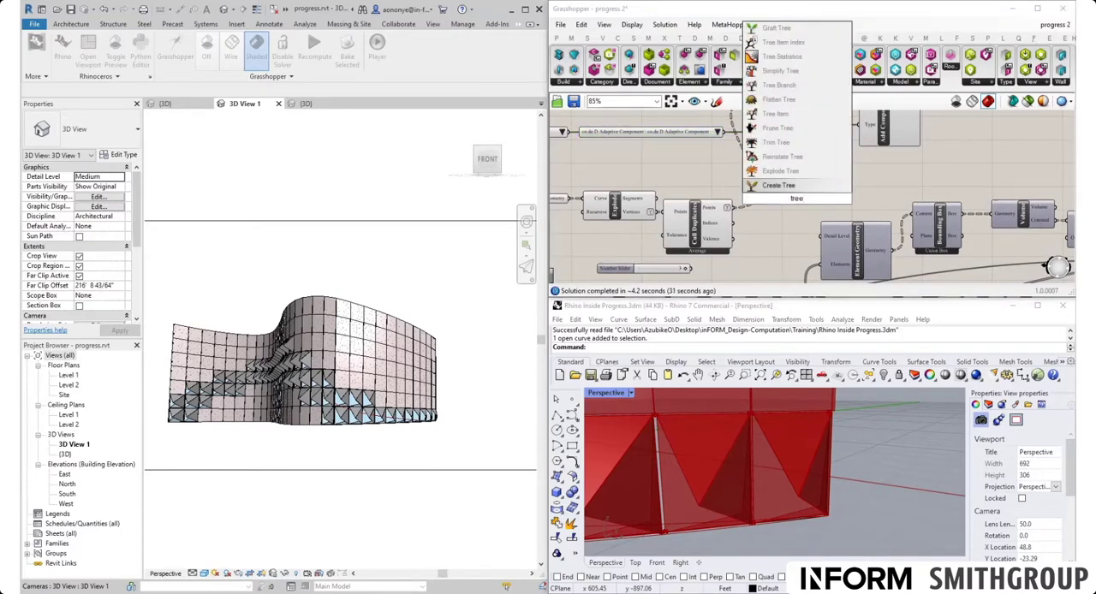
left_click(790, 115)
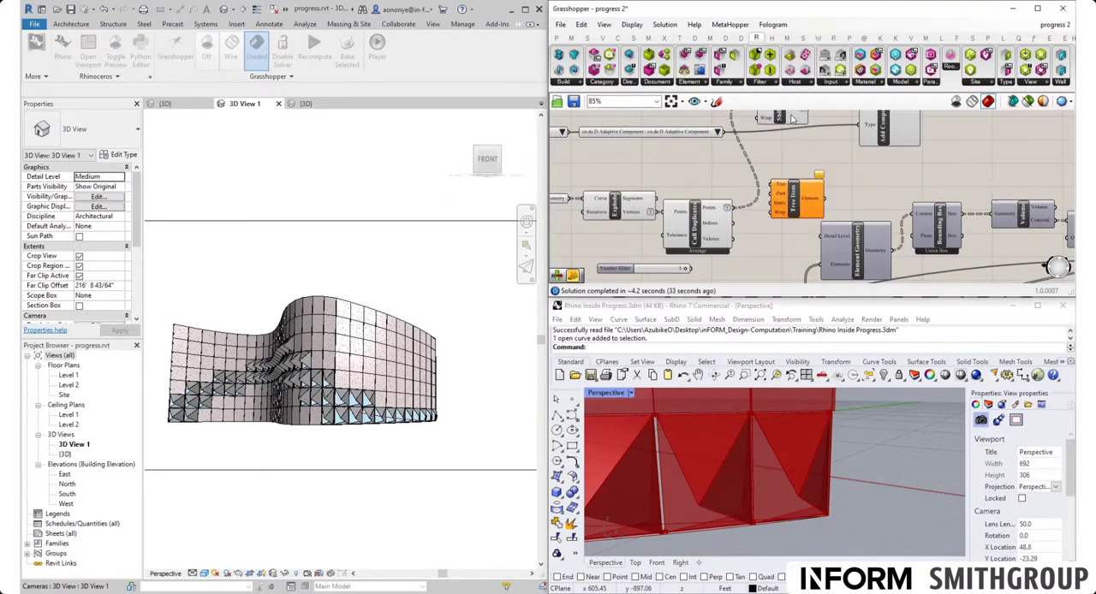
left_click(808, 206)
key("Delete")
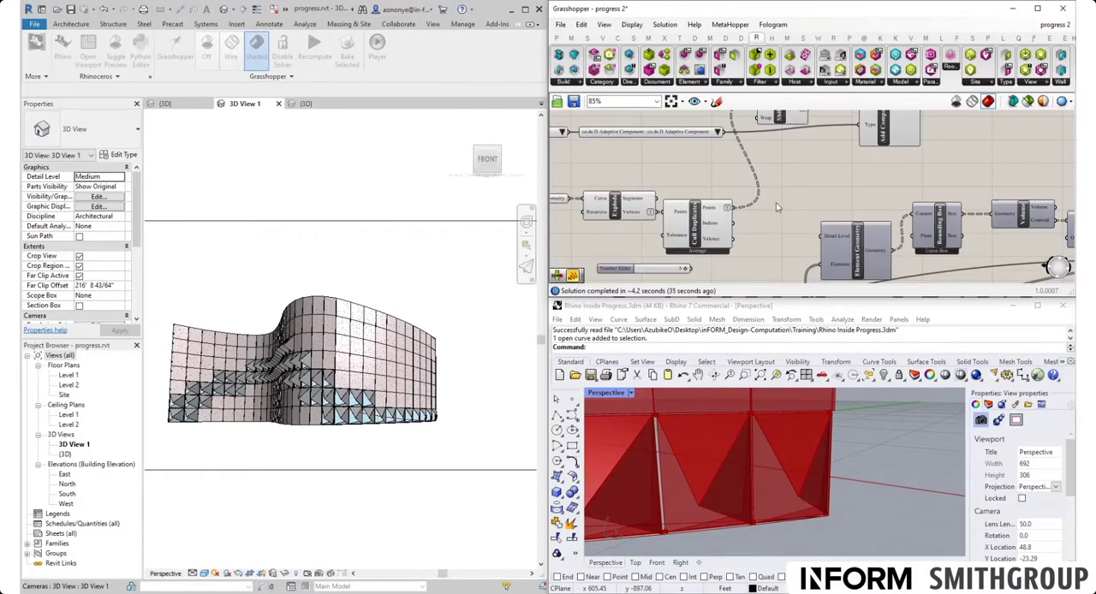
- Place a Tree Branch component beside Cull Duplicates and connect the culled Points output to its Tree input
double_click(777, 206)
type("branch")
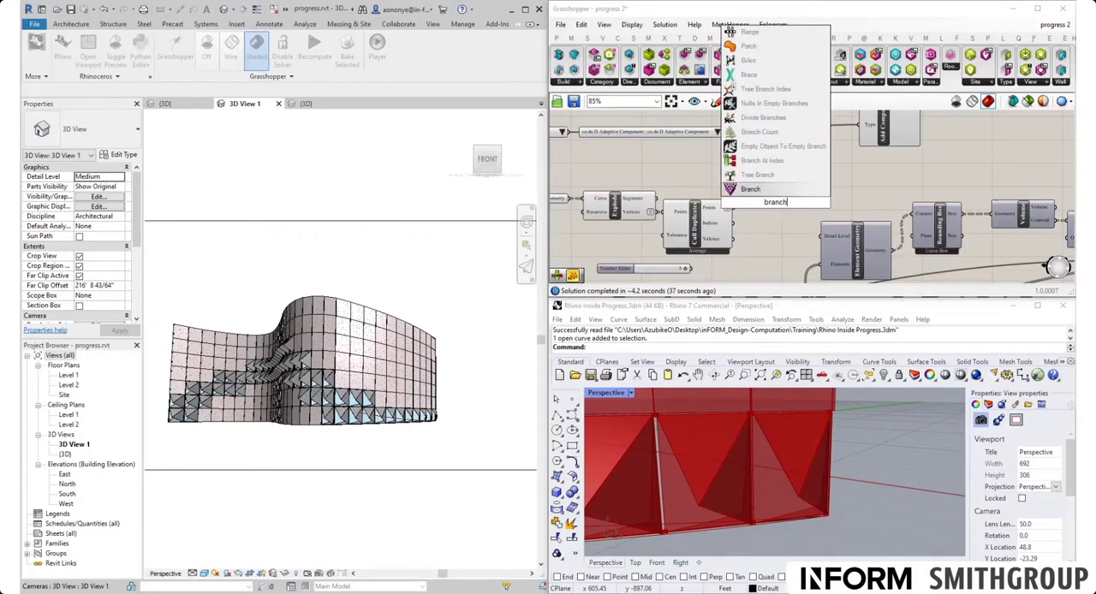
key("Return")
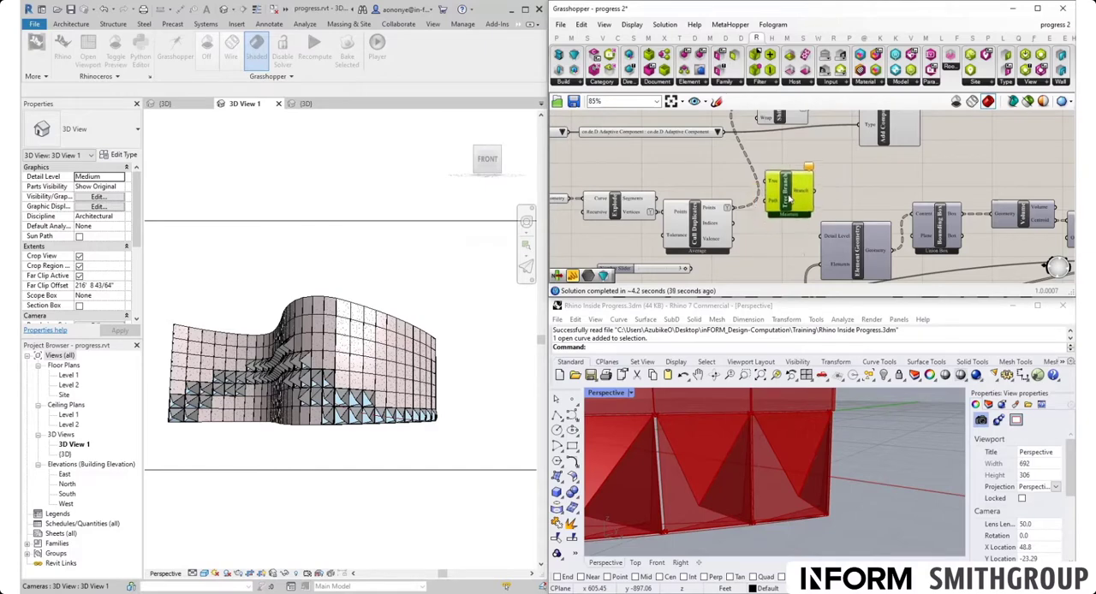
left_click_drag(730, 208, 805, 179)
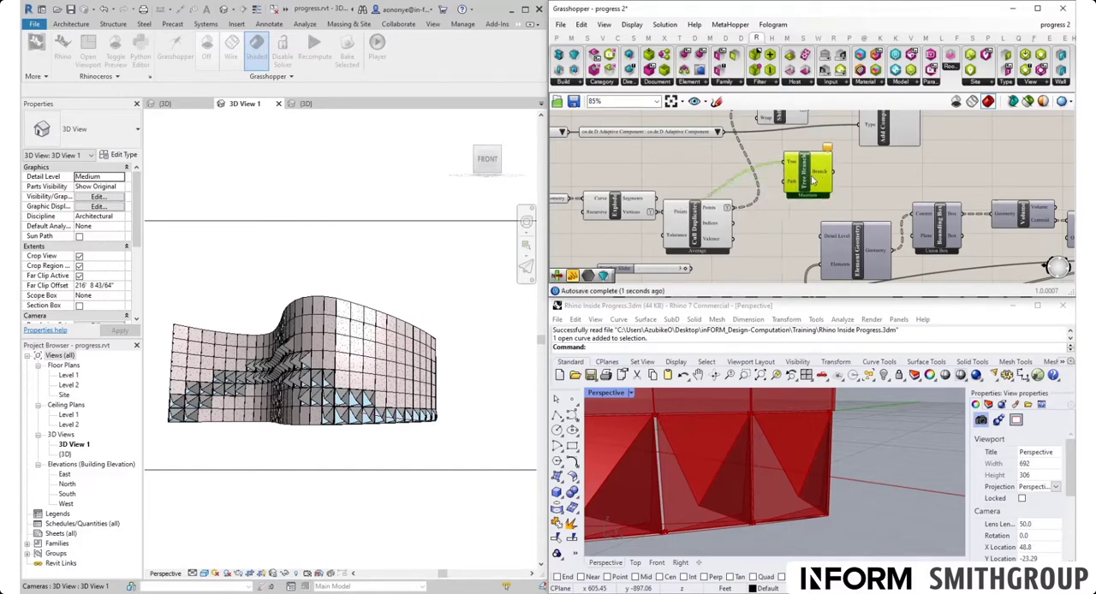
- Set Tree Branch's Path input to 0;0 and inspect that branch's corner points on the panel in the Rhino view
right_click(790, 181)
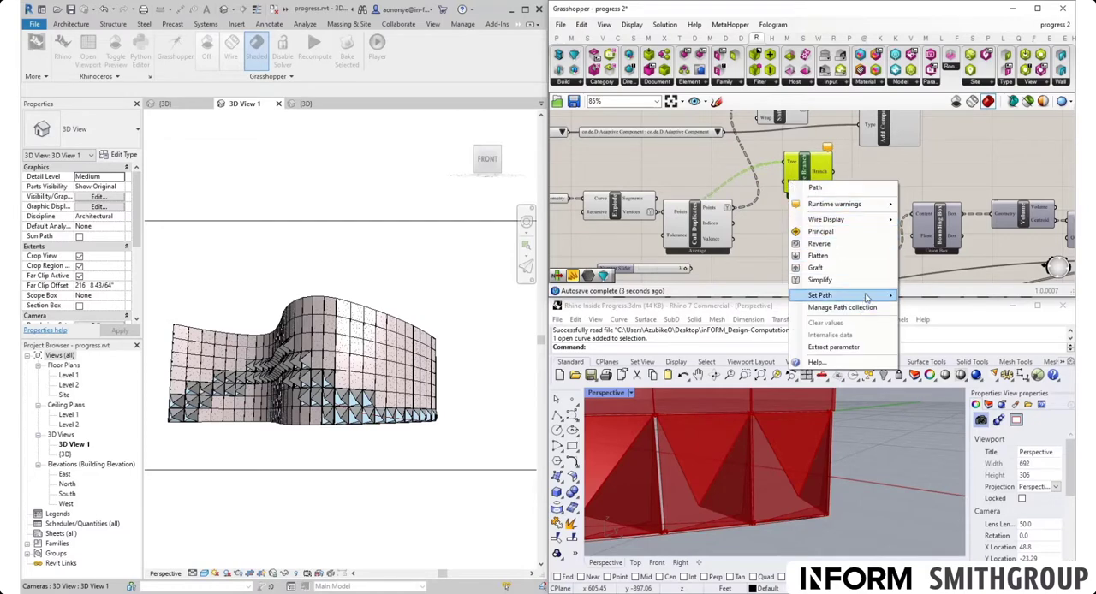
mouse_move(887, 296)
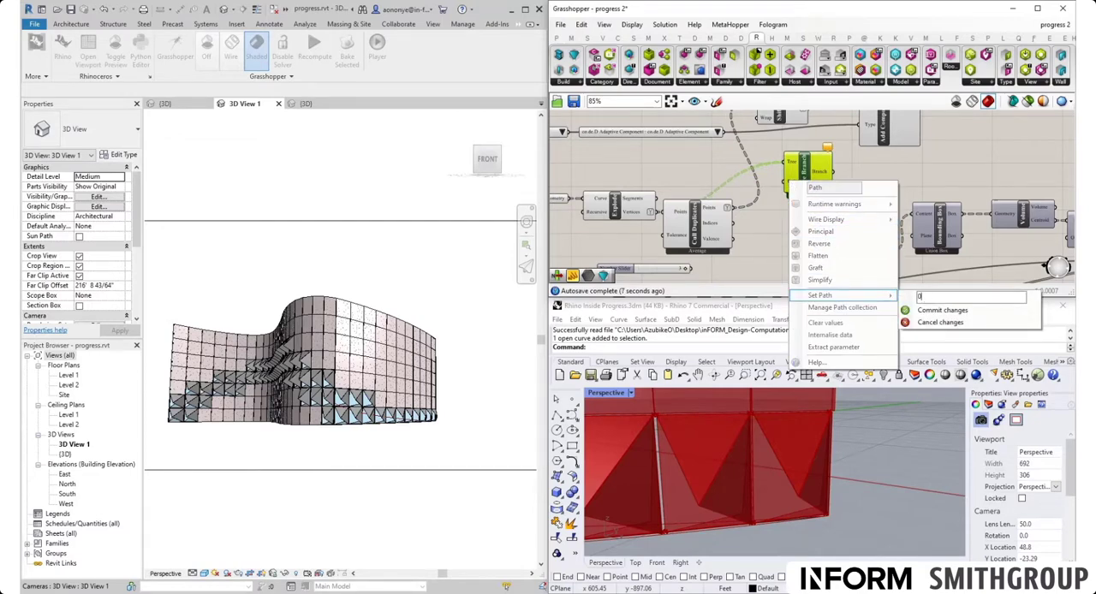
left_click(942, 310)
mouse_move(827, 177)
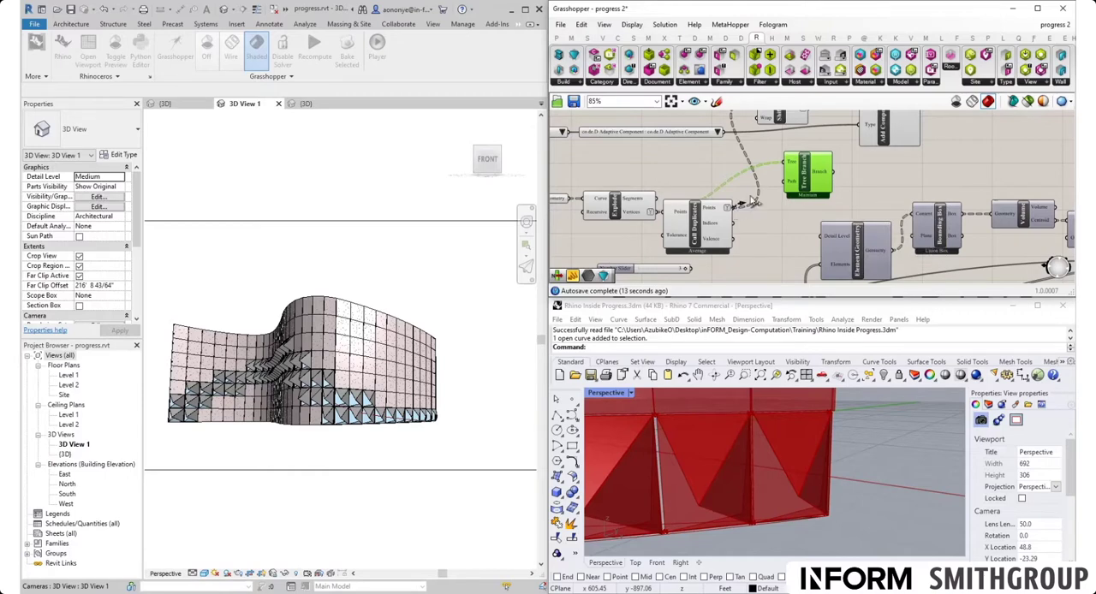
left_click_drag(797, 191, 820, 188)
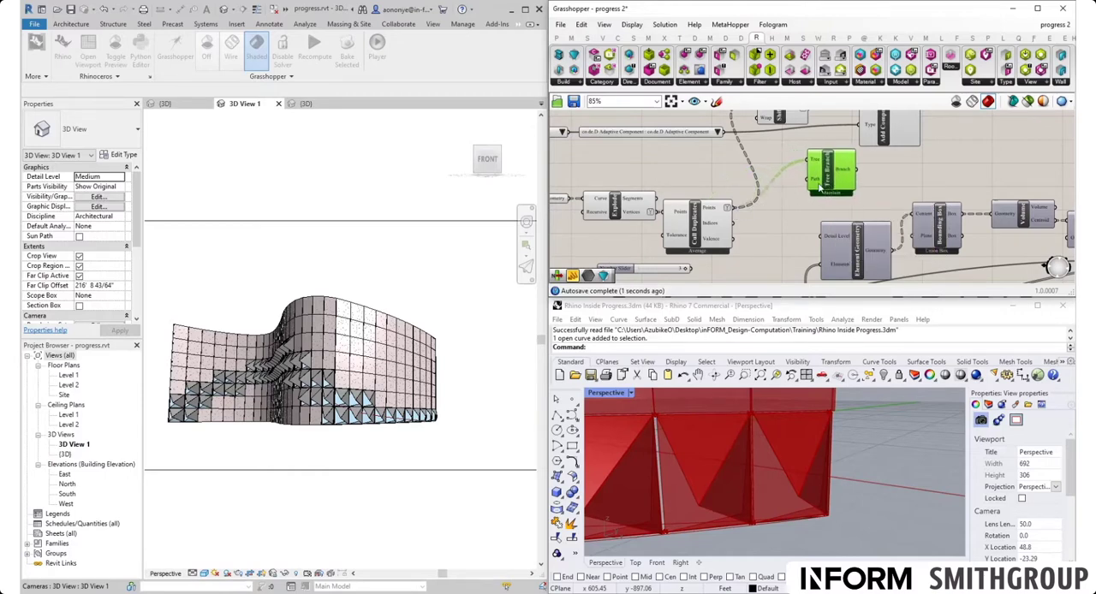
middle_click(827, 177)
left_click(860, 206)
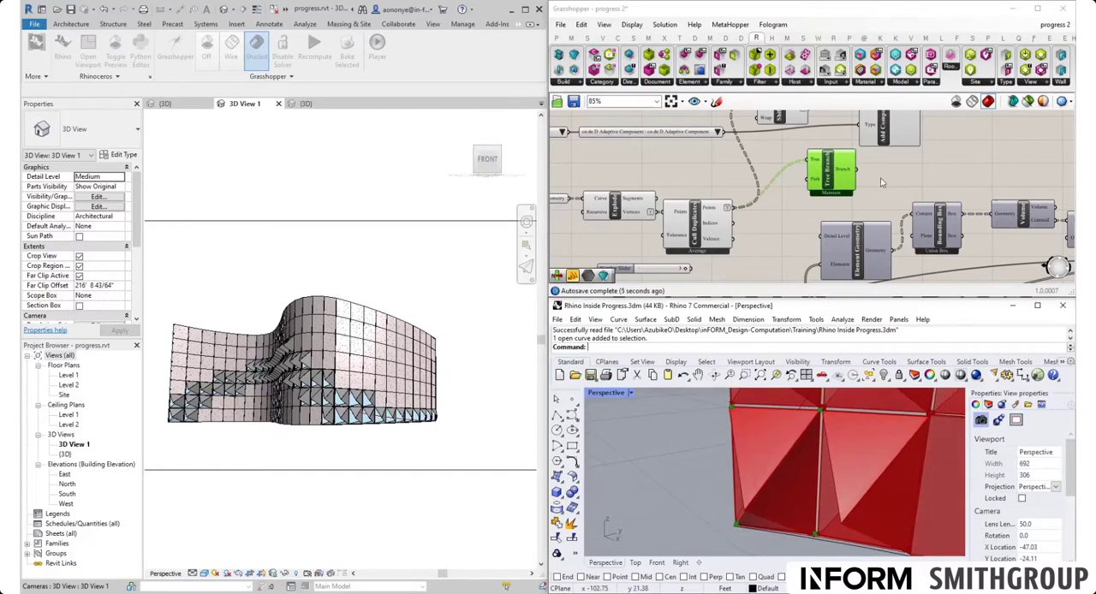
- Add a Point List component beside Tree Branch and connect the Branch output to its Points input
right_click_drag(878, 169, 795, 217)
left_click_drag(800, 181, 800, 141)
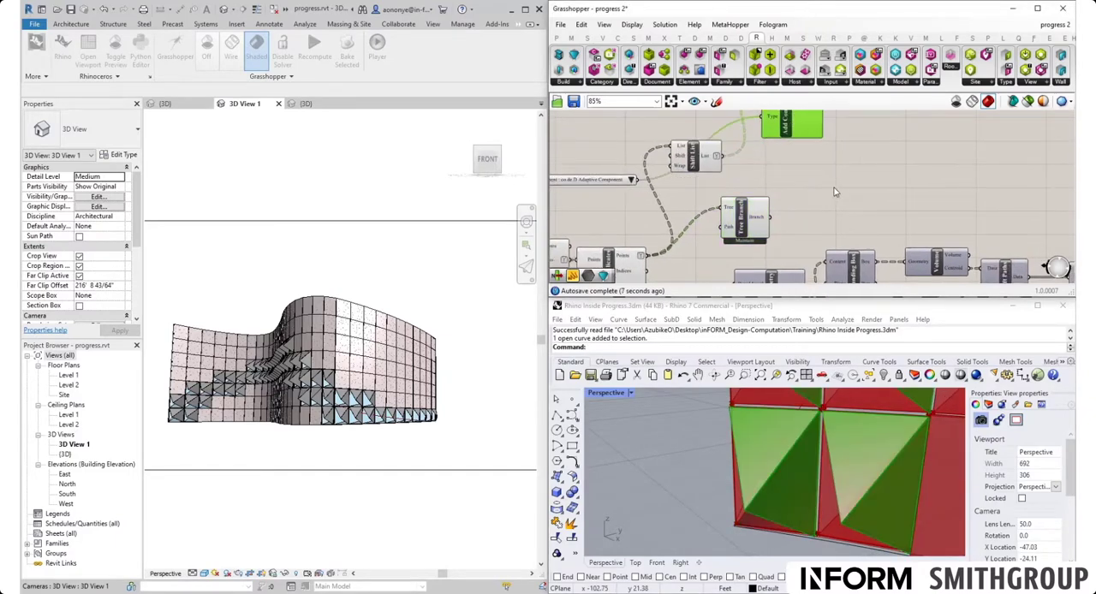
double_click(836, 189)
type("point")
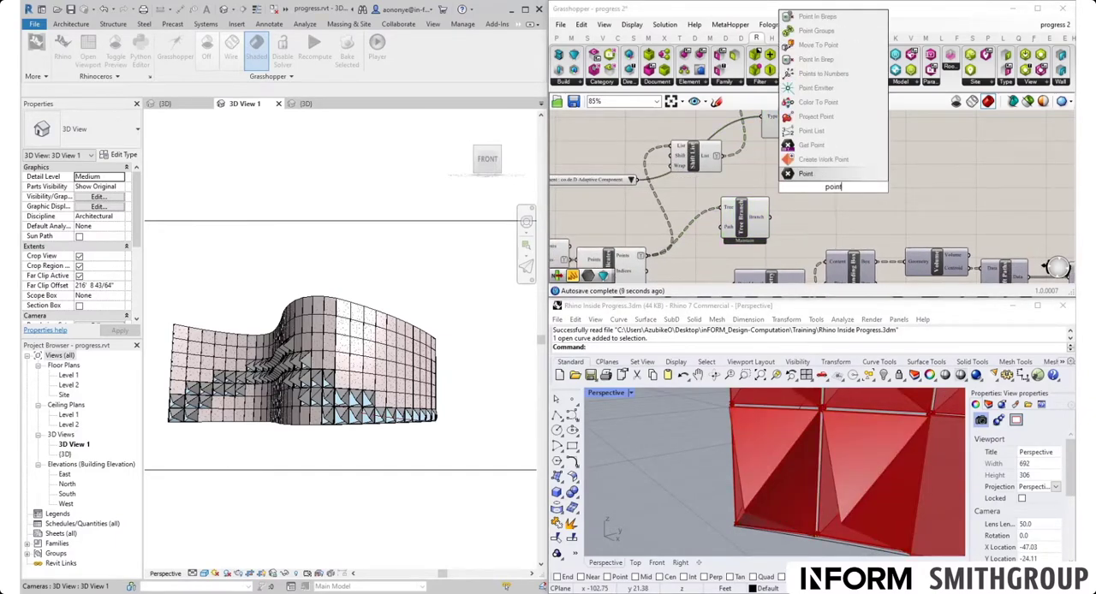
left_click(824, 132)
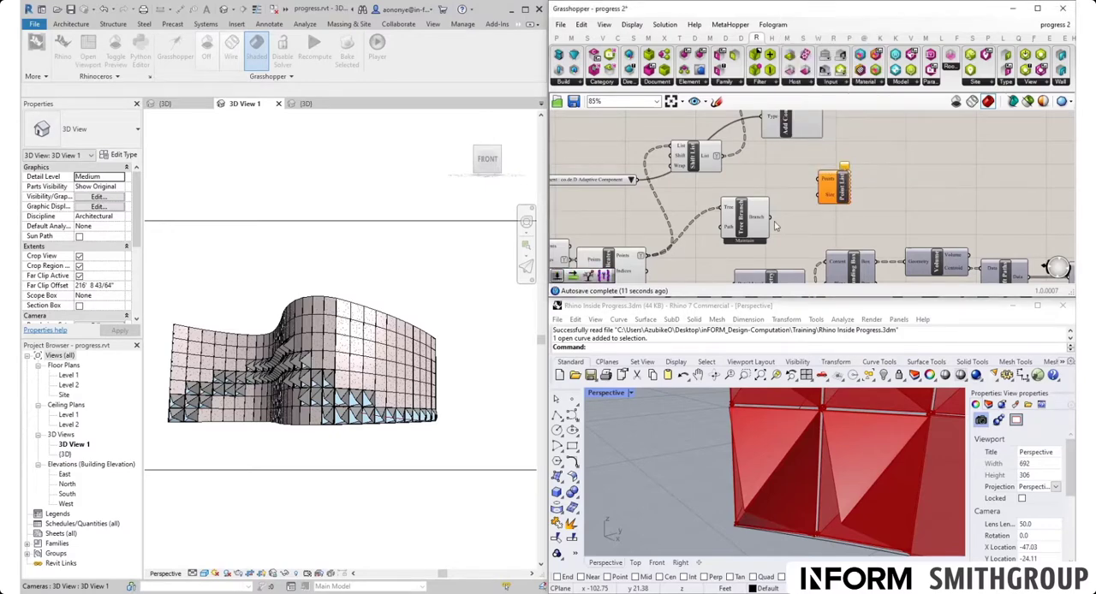
left_click_drag(771, 218, 824, 179)
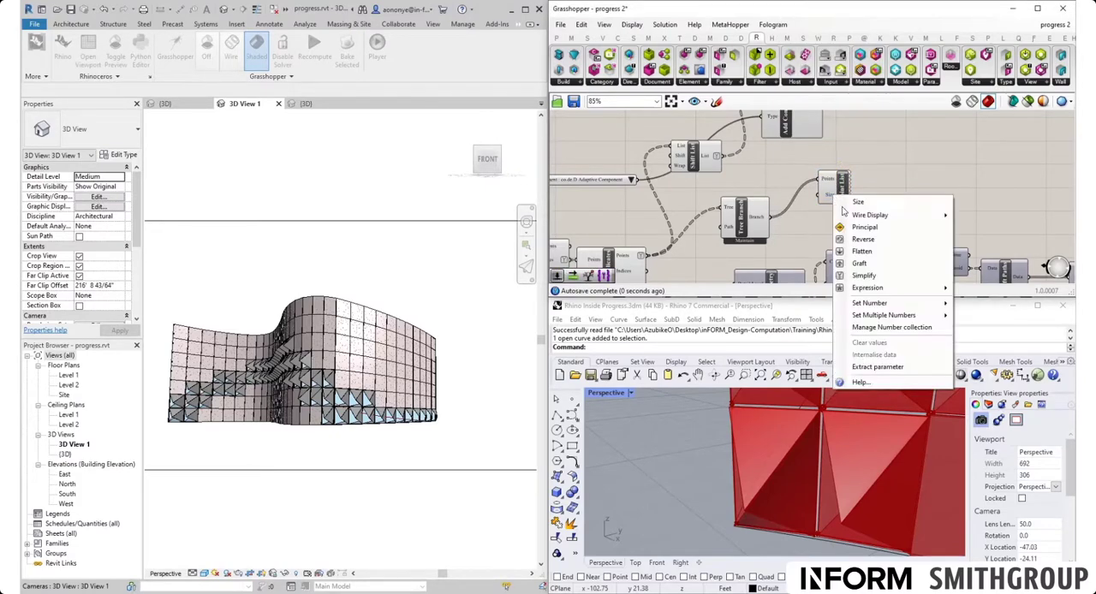
- Set a number for Point List's Size input to label the panel corners, and reverse Tree Branch's Branch output
right_click(833, 196)
mouse_move(954, 308)
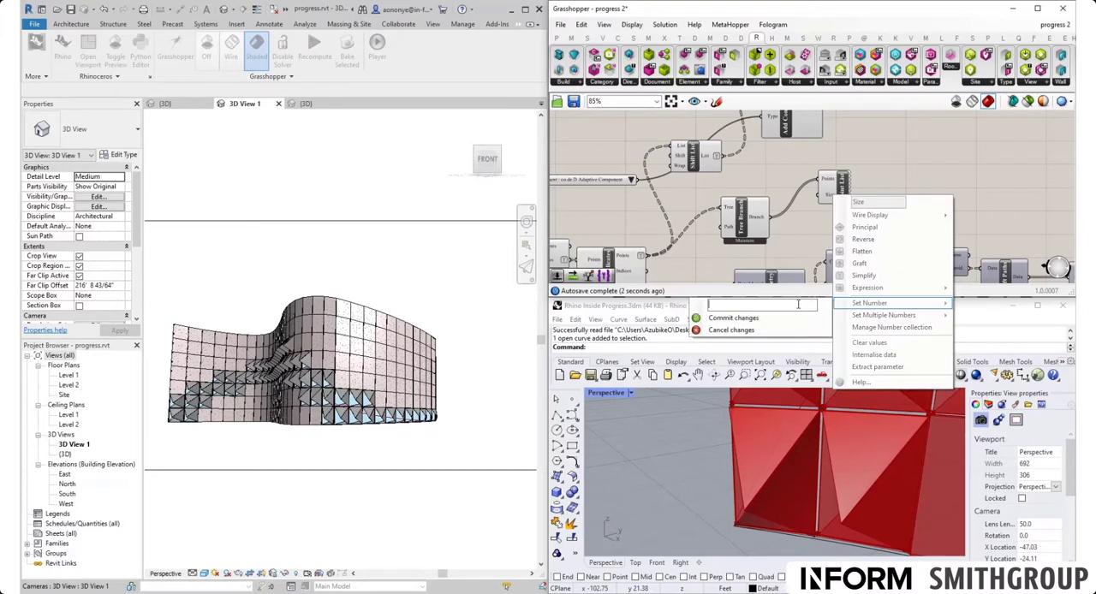
left_click(796, 320)
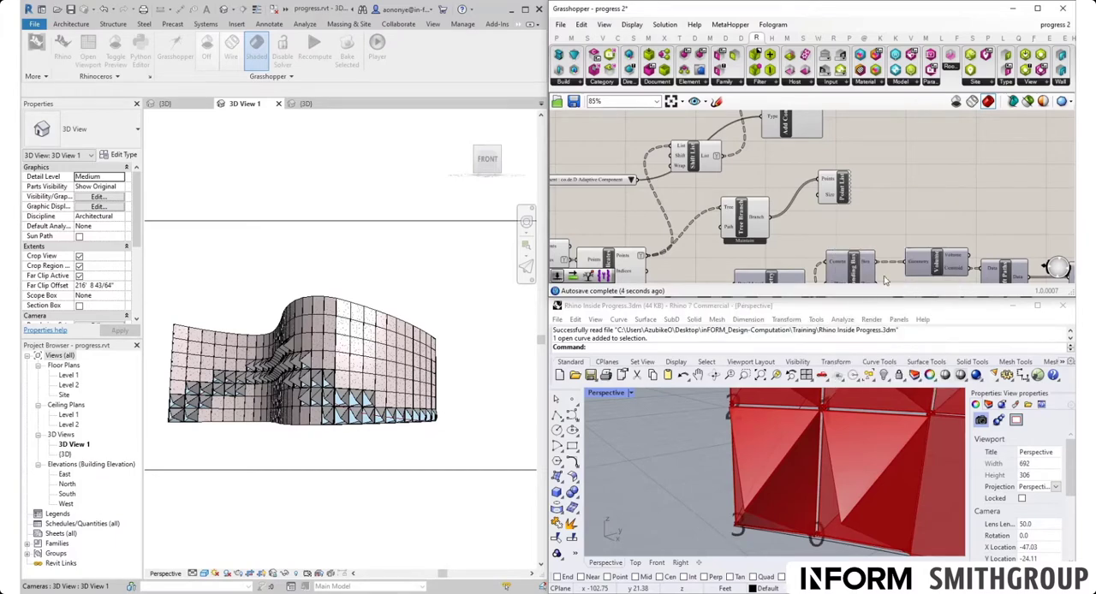
left_click(837, 199)
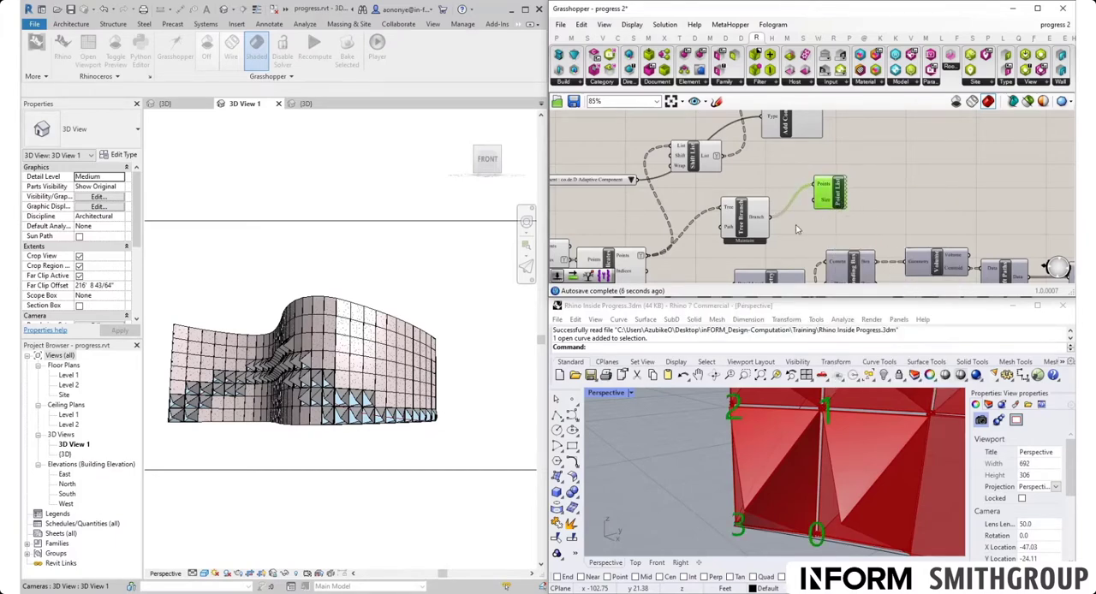
right_click(761, 221)
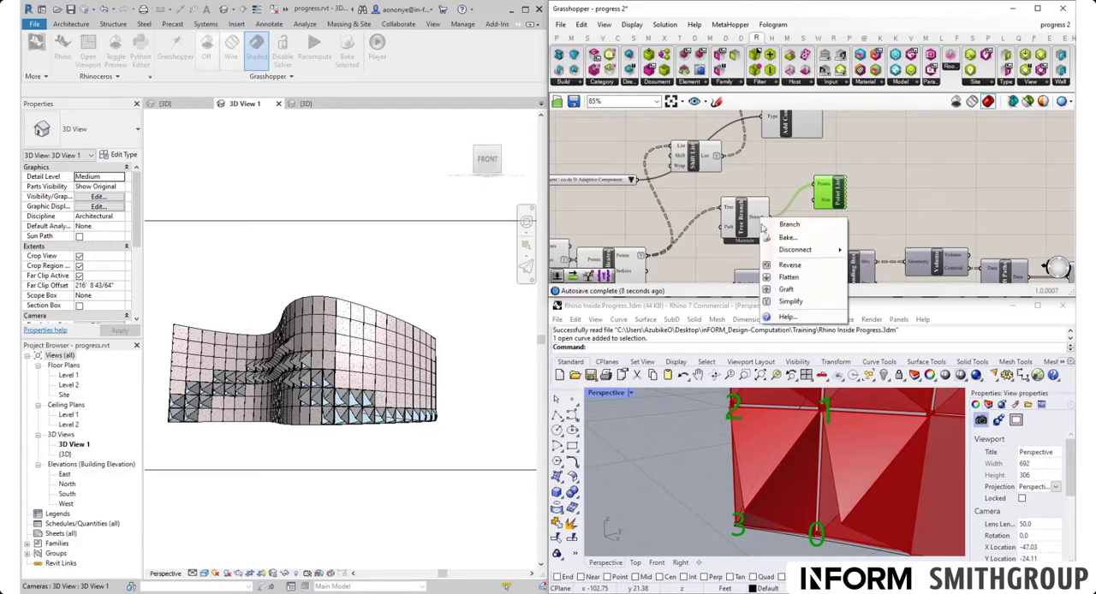
left_click(789, 265)
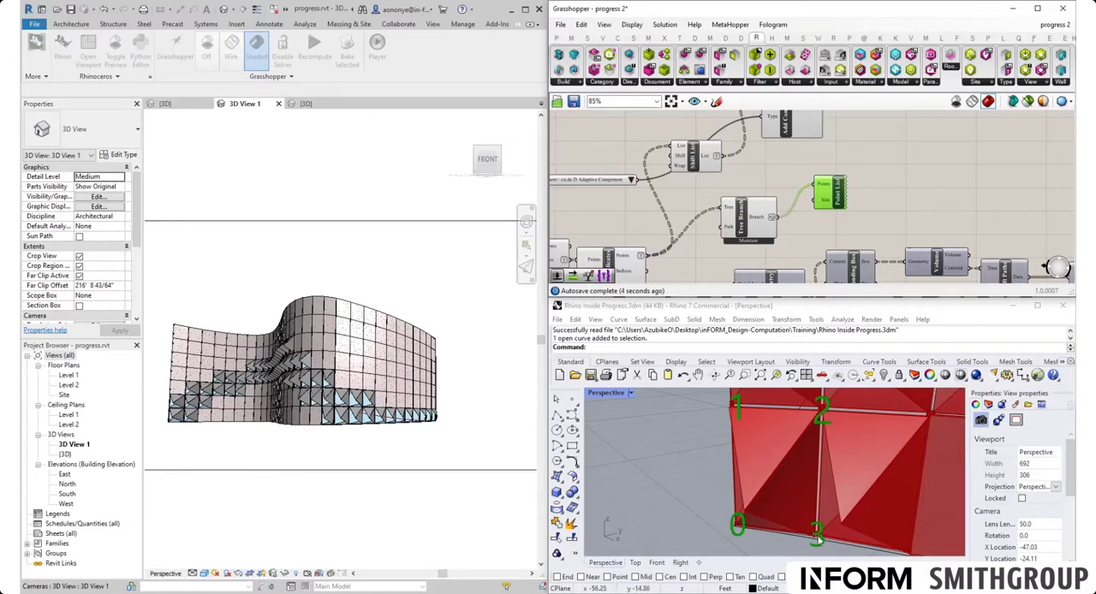
- Insert a copy of Shift List between Tree Branch and Point List to test the shifted corner order
right_click_drag(665, 243, 721, 247)
left_click_drag(754, 176, 839, 191)
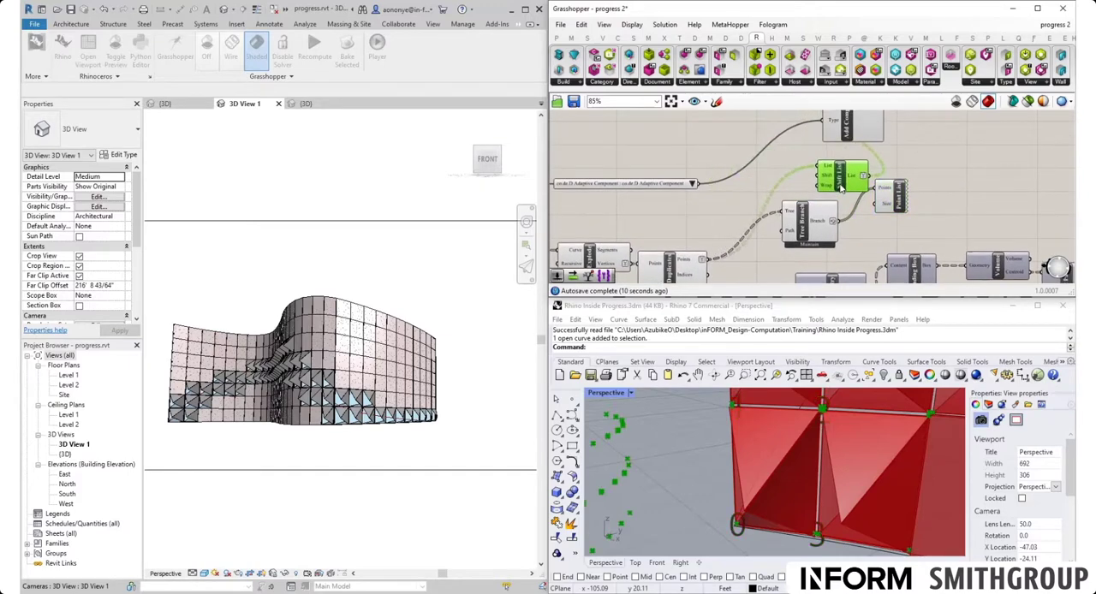
left_click_drag(807, 233, 798, 235)
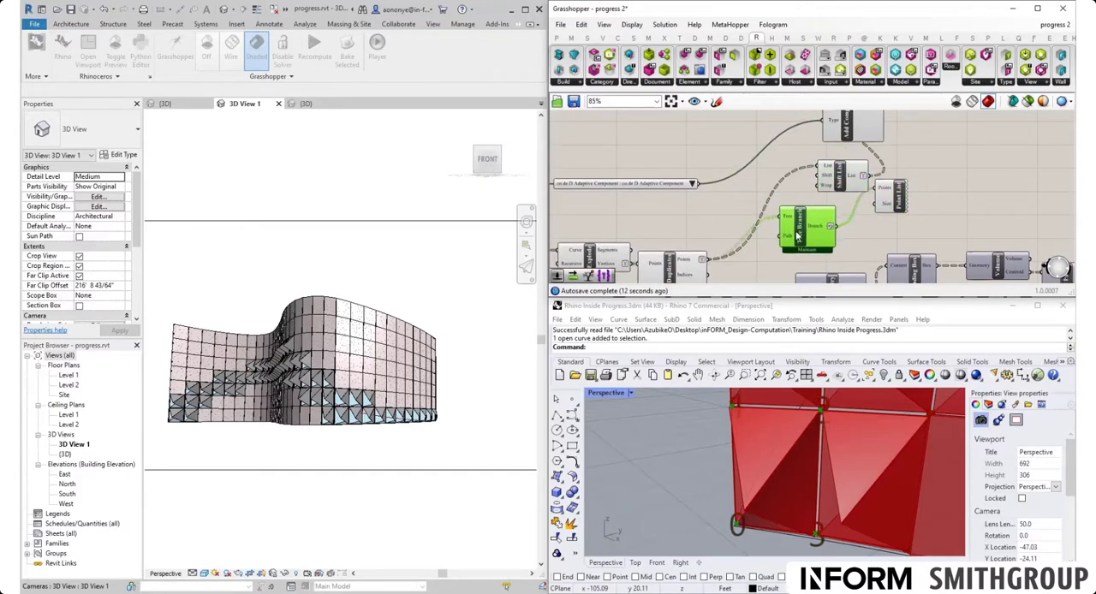
right_click_drag(822, 216, 757, 209)
left_click(774, 165)
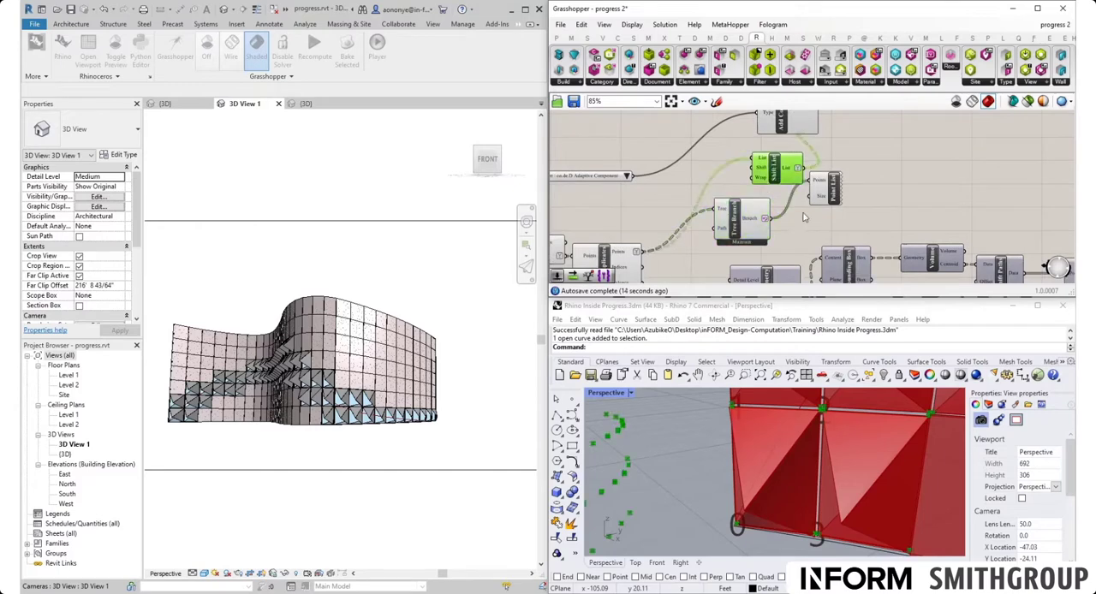
left_click_drag(767, 164, 872, 188, "alt")
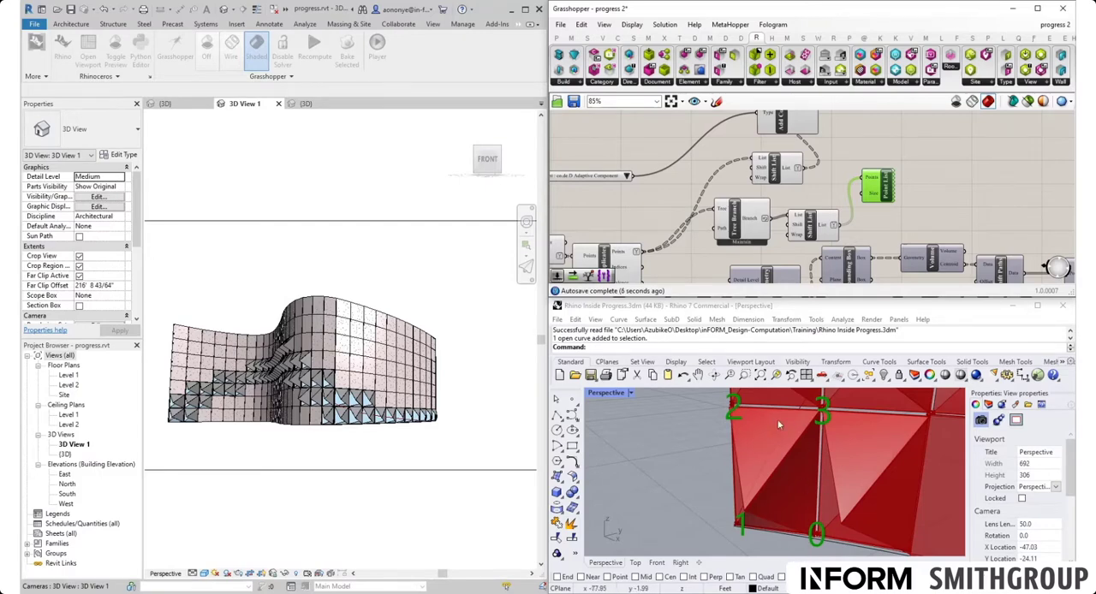
- Delete the Tree Branch, the copied Shift List and the Point List test components
left_click(809, 226)
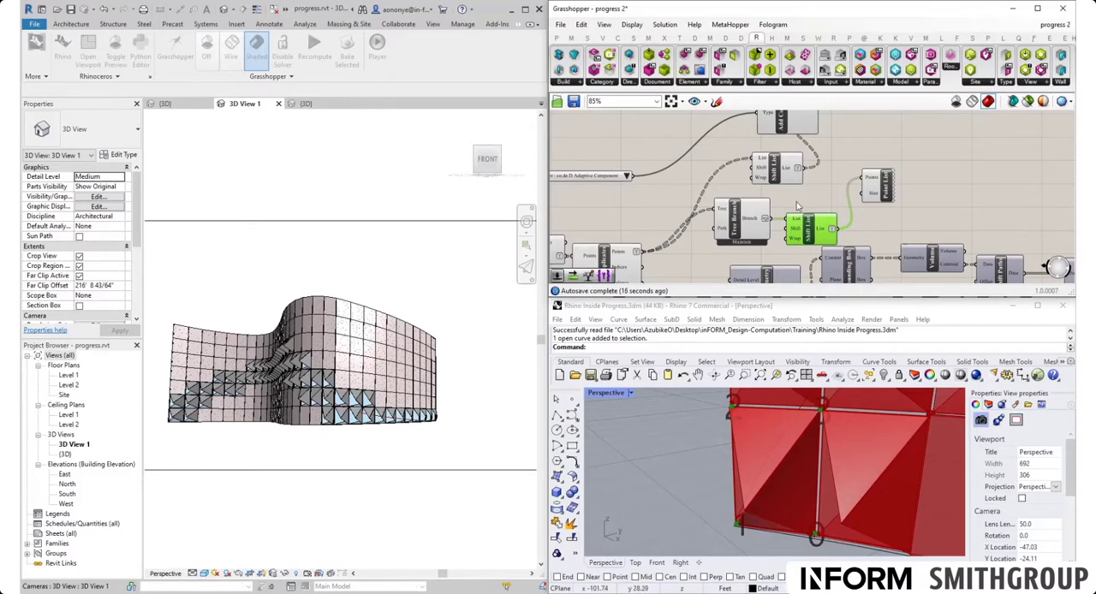
mouse_move(766, 161)
left_click_drag(917, 221, 760, 205)
mouse_move(761, 206)
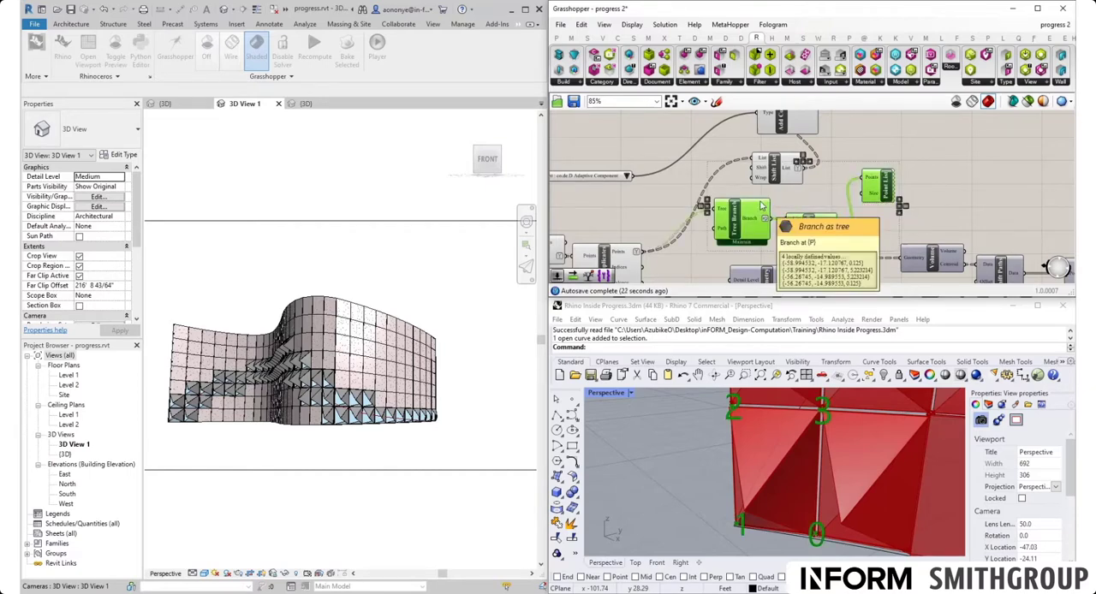
key("Delete")
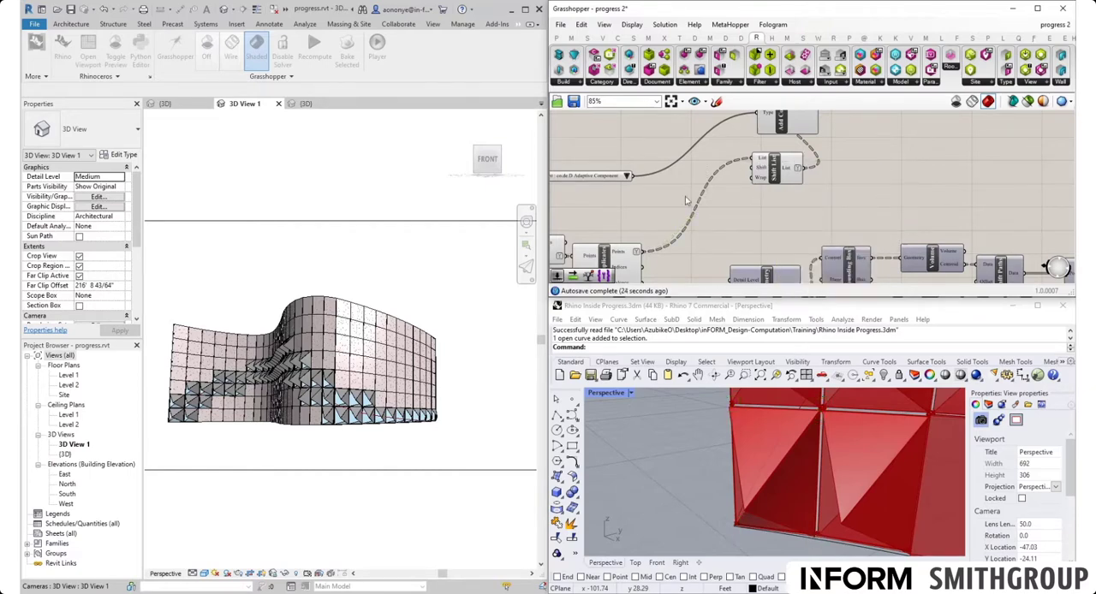
- Reverse the Points output of Cull Duplicates and check the adaptive panels in Revit's 3D View 1
right_click(623, 254)
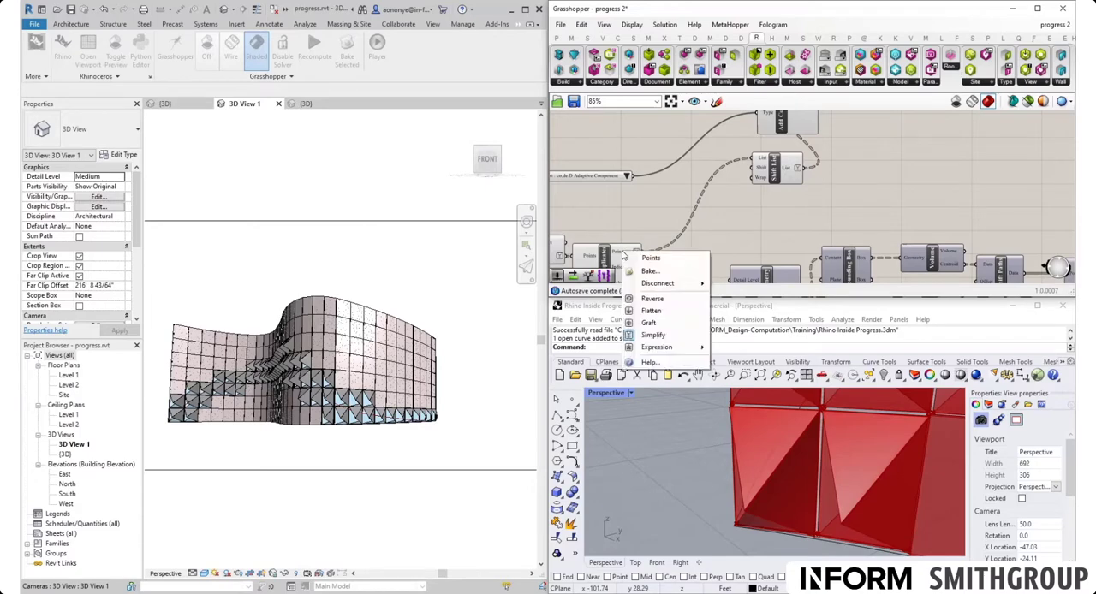
left_click(648, 323)
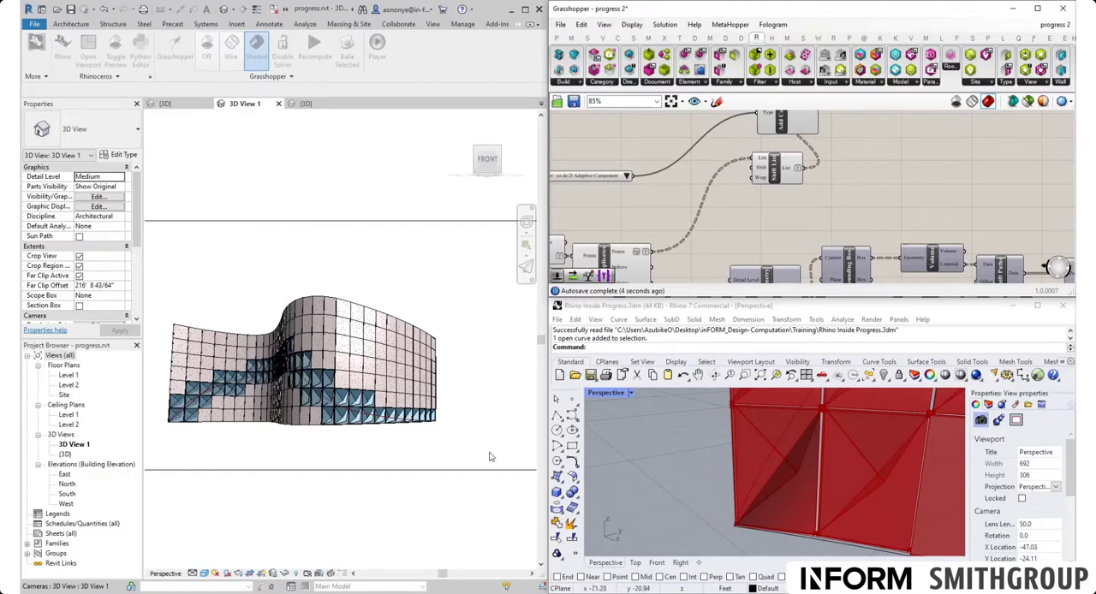
scroll(330, 394, "up", 5)
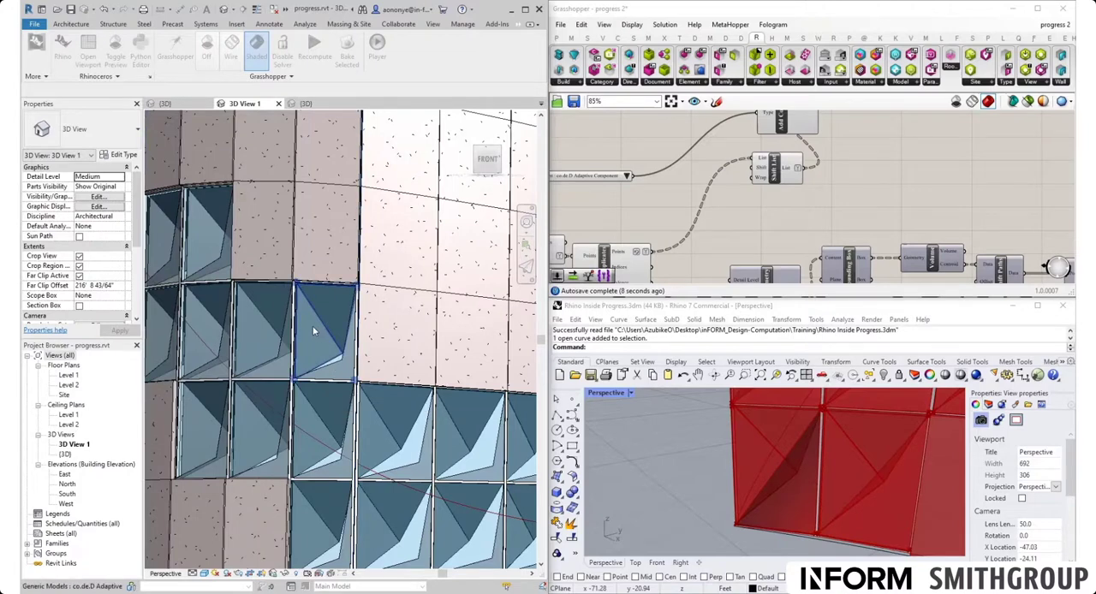
scroll(314, 332, "down", 6)
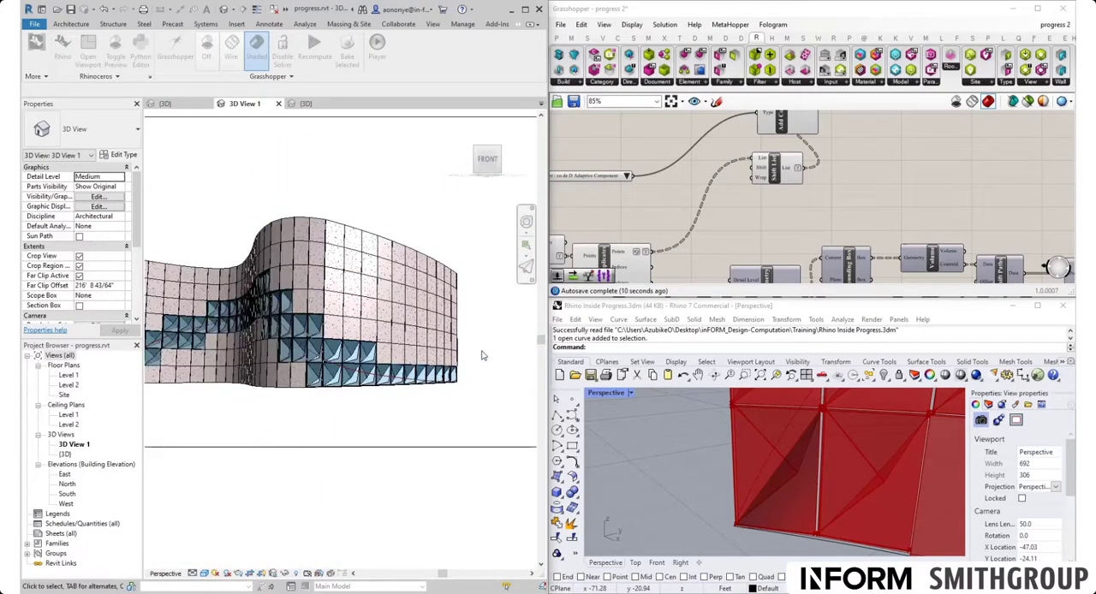
- Switch to Revit's {3D} view and examine the adaptive panels' orientation on both sides of the curved curtain wall
left_click(178, 105)
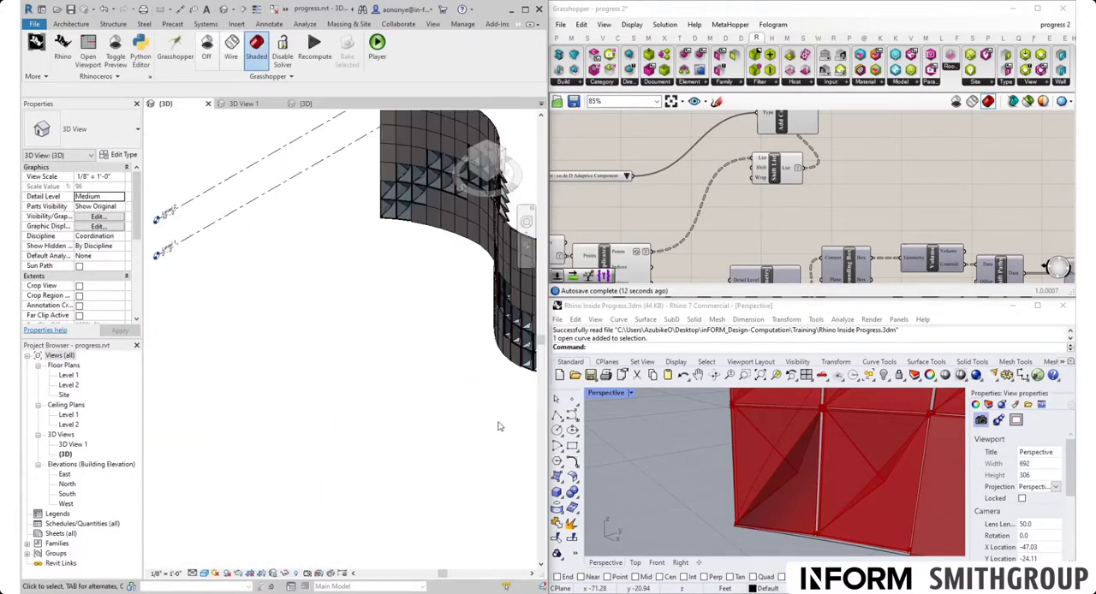
middle_click_drag(482, 406, 298, 374, "shift")
scroll(297, 374, "down", 3)
scroll(418, 273, "up", 5)
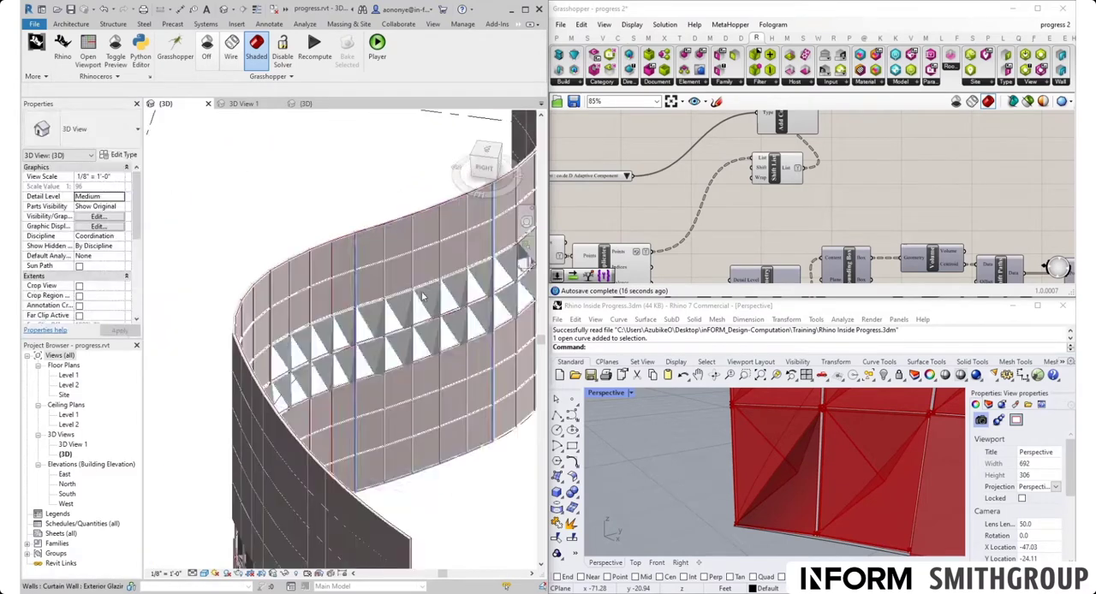
scroll(439, 282, "up", 5)
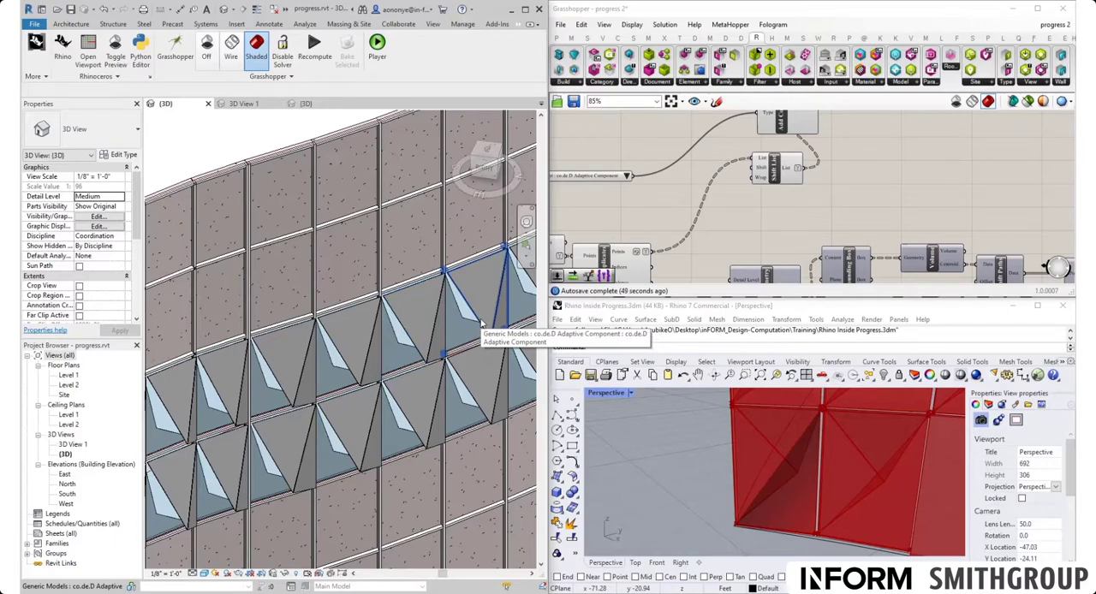
middle_click_drag(481, 323, 499, 328, "shift")
scroll(500, 328, "down", 4)
middle_click_drag(371, 391, 392, 387, "shift")
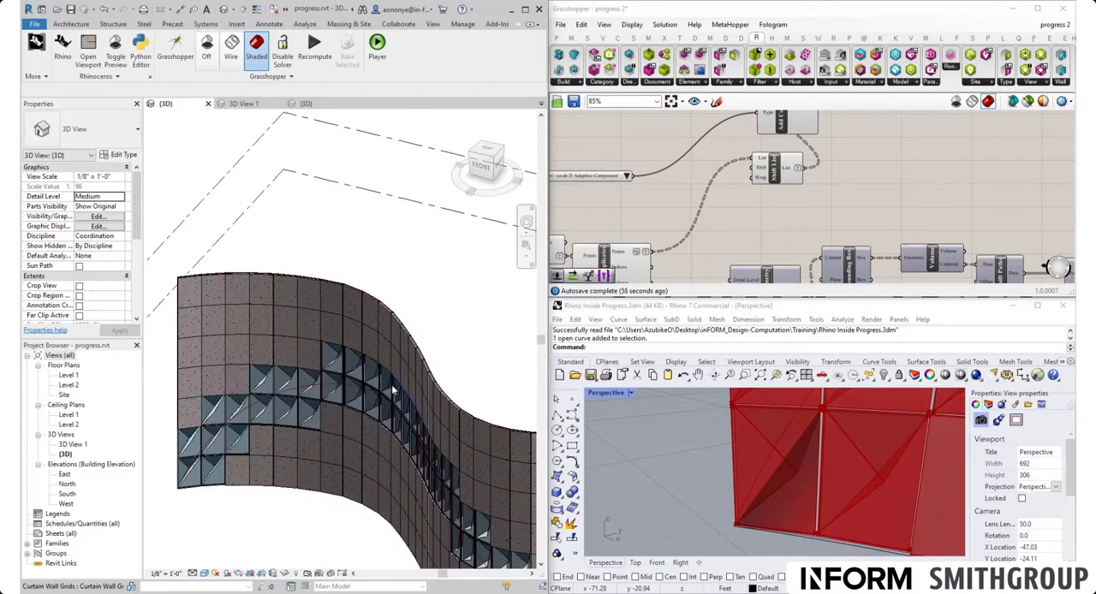
- Turn on the Flip parameter for one adaptive panel in the middle of the facade and inspect that panel
left_click(392, 385)
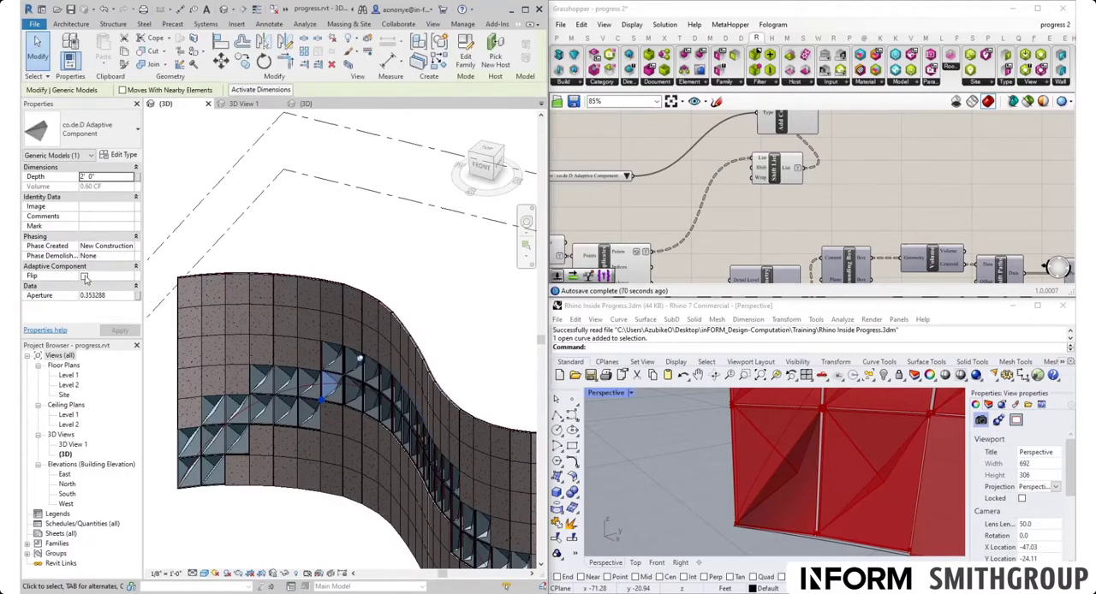
left_click(84, 276)
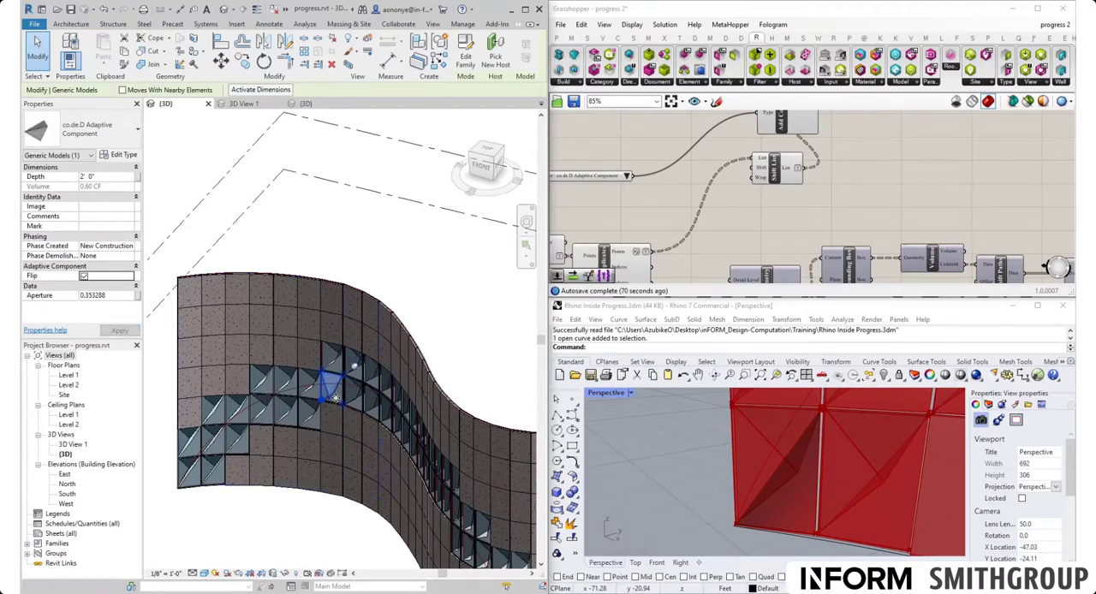
key("Escape")
scroll(334, 387, "up", 2)
scroll(334, 387, "up", 5)
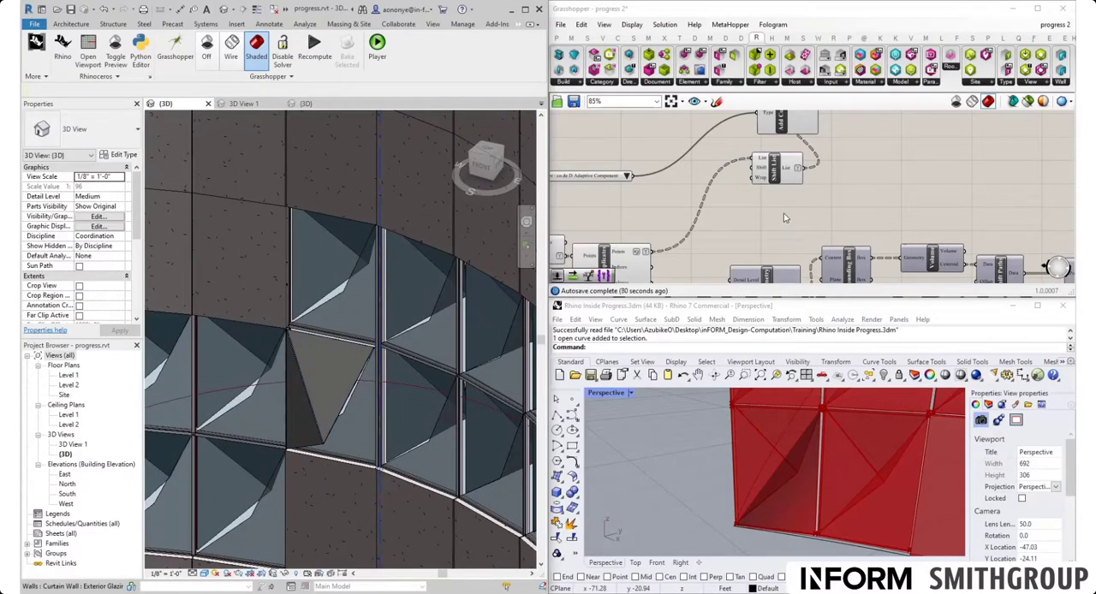
- Rearrange the Grasshopper canvas so that Add Component (Adaptive) sits directly after Shift List
scroll(792, 197, "down", 3)
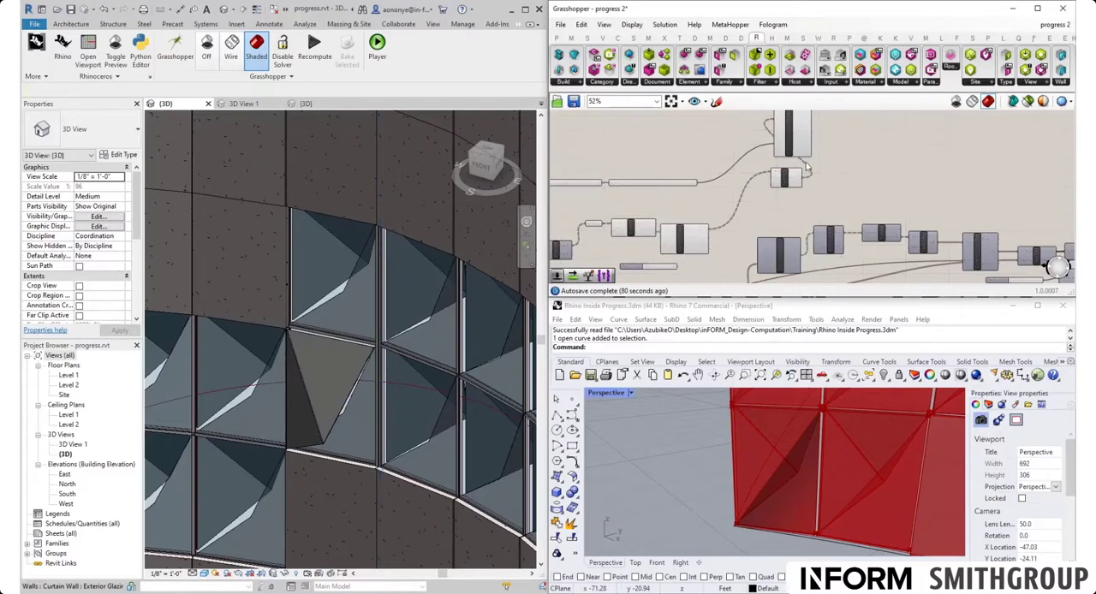
mouse_move(796, 151)
left_mouse_down()
mouse_move(832, 190)
mouse_move(811, 162)
left_mouse_up()
scroll(792, 184, "up", 5)
left_click(781, 190)
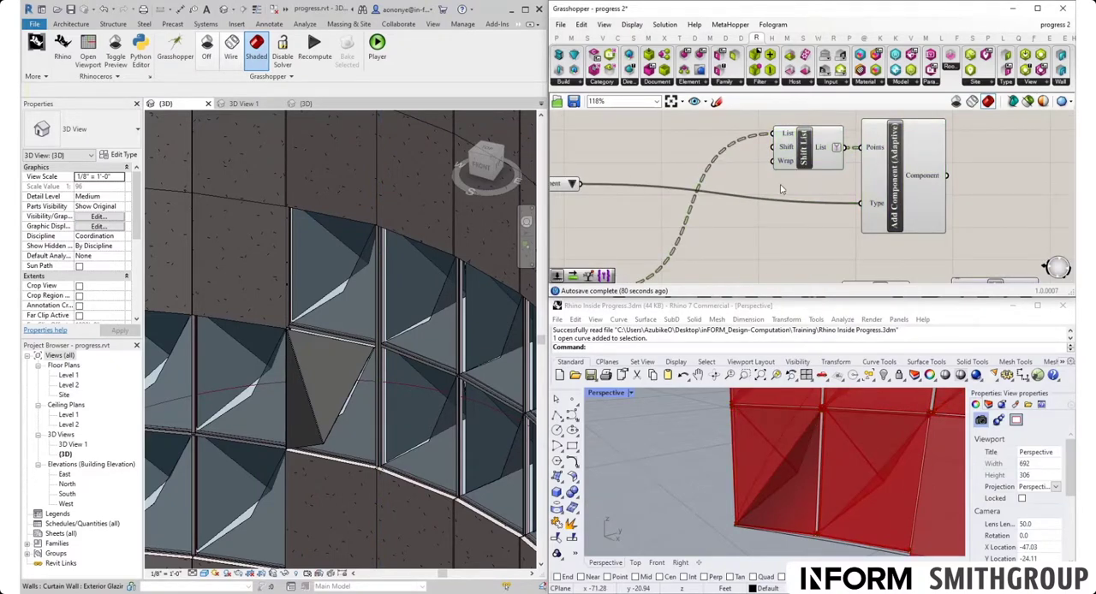
- Add a Set Element Parameter component in an empty area of the Grasshopper canvas
scroll(640, 191, "down", 6)
right_click_drag(837, 183, 741, 171)
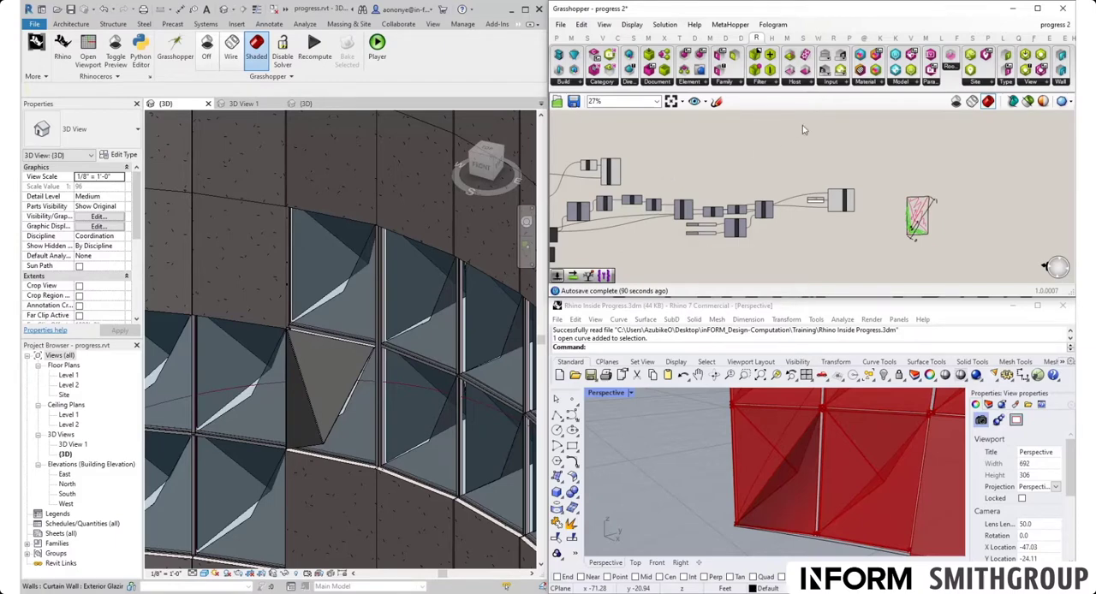
double_click(759, 162)
type("set")
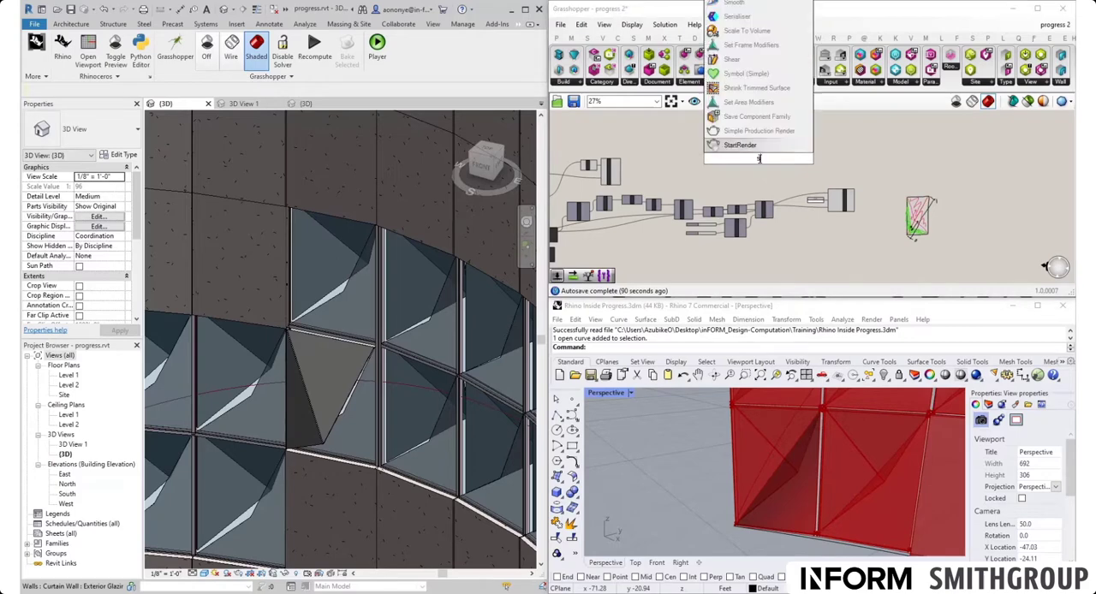
type(" para")
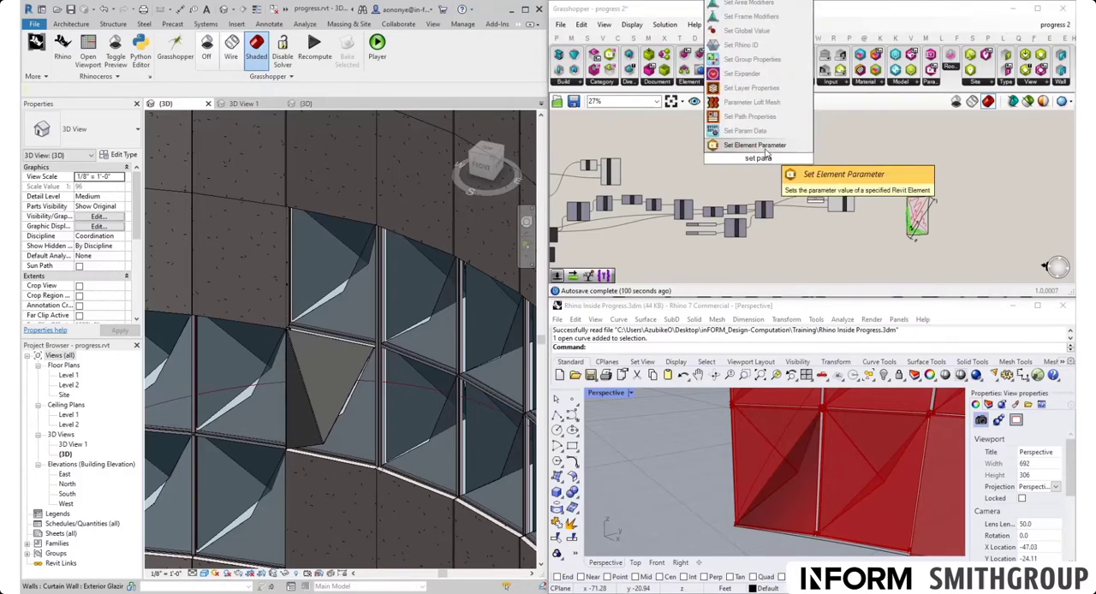
left_click(766, 148)
- Place Set Element Parameter beside Add Component (Adaptive) and connect the Component output to its Element input
scroll(761, 165, "up", 2)
left_click_drag(762, 165, 615, 175)
right_click_drag(615, 175, 838, 157)
scroll(766, 157, "up", 2)
left_click_drag(899, 163, 811, 197)
left_click_drag(674, 177, 773, 162)
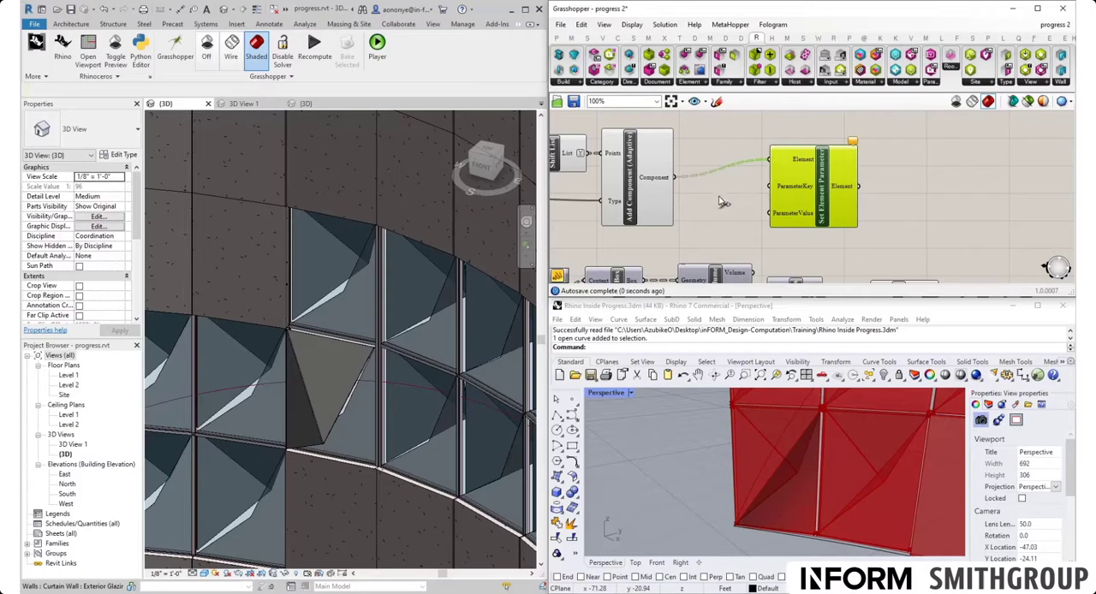
- Add a Grasshopper panel containing "Flip" and feed it into the ParameterKey input of Set Element Parameter
left_click(336, 414)
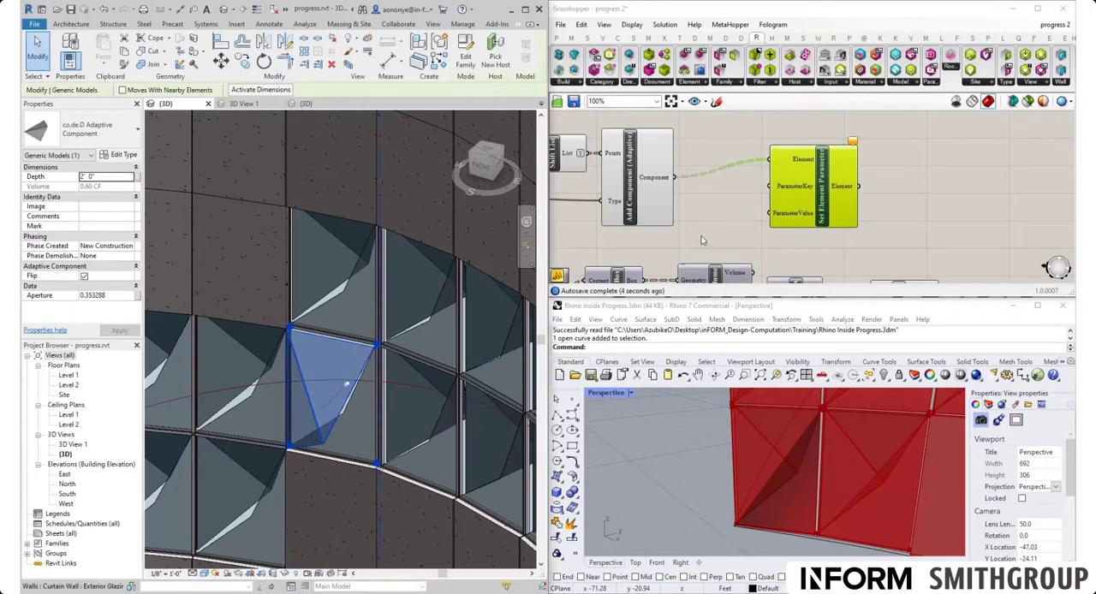
double_click(719, 222)
type("//")
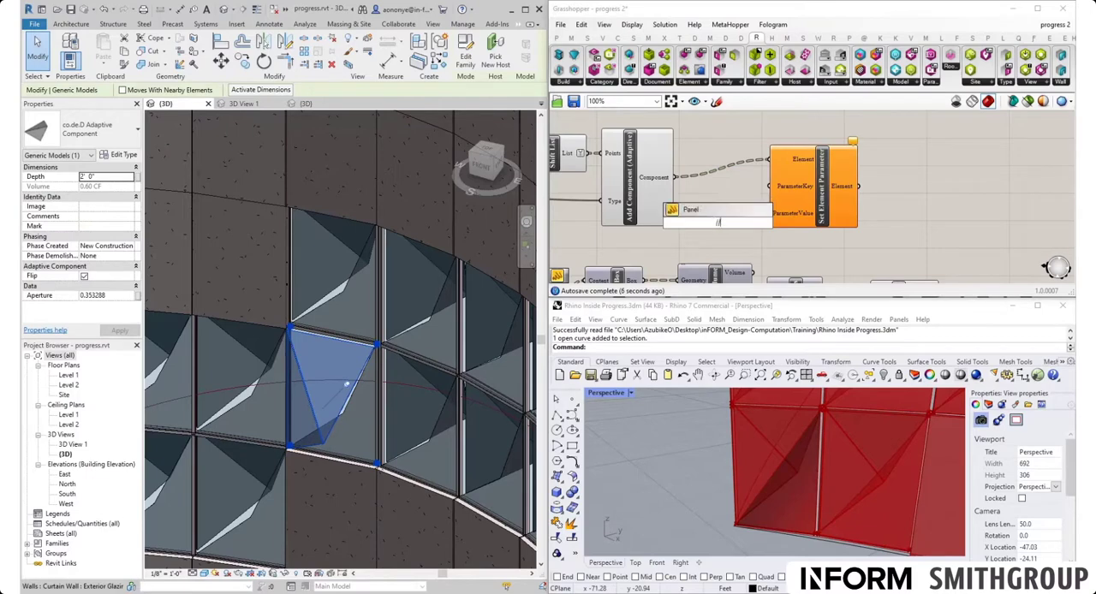
type("Flip")
key("Return")
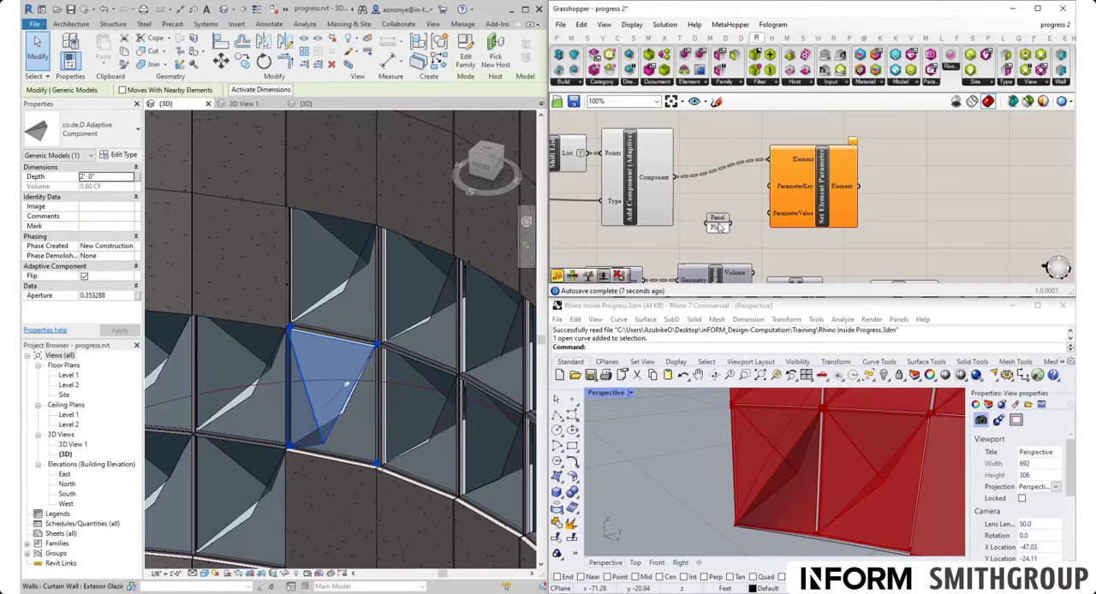
left_click_drag(730, 226, 738, 178)
- Add a Boolean Toggle set to True and connect it to the ParameterValue input of Set Element Parameter
double_click(711, 231)
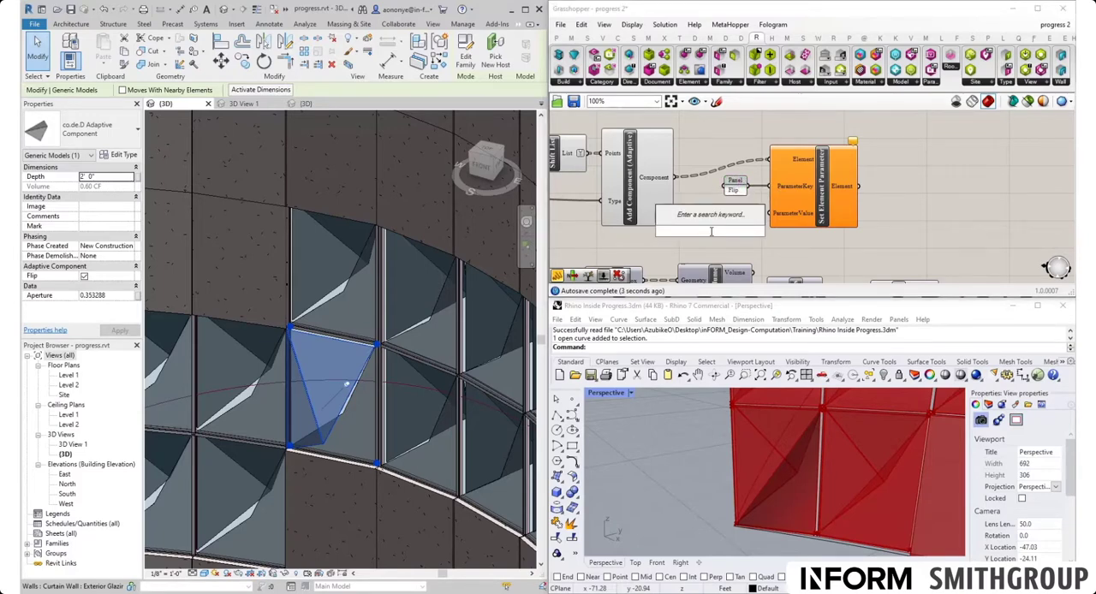
type("to")
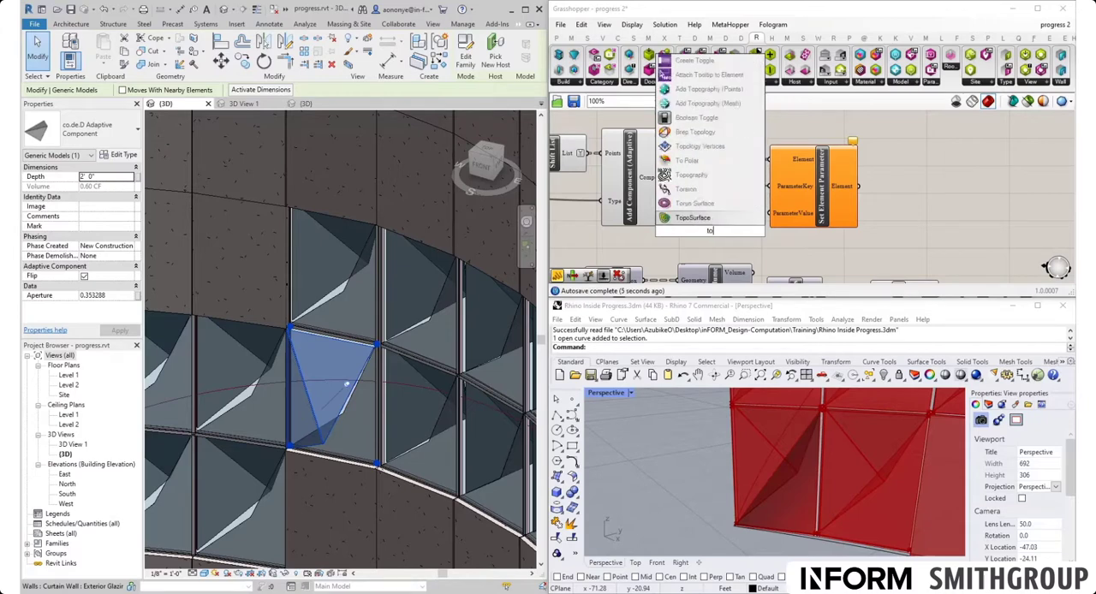
type("g")
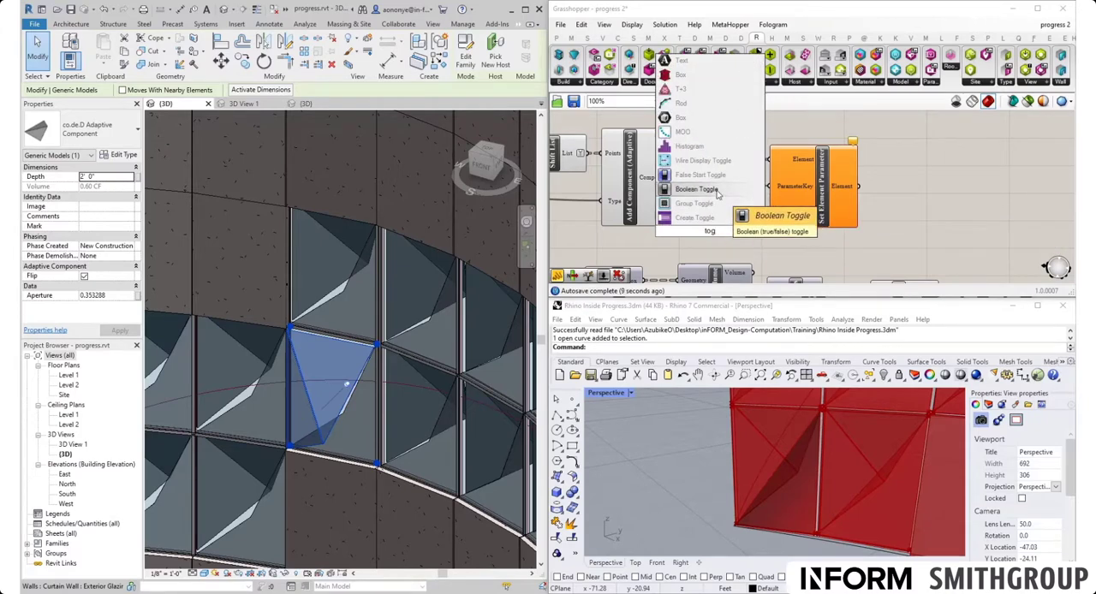
left_click(718, 192)
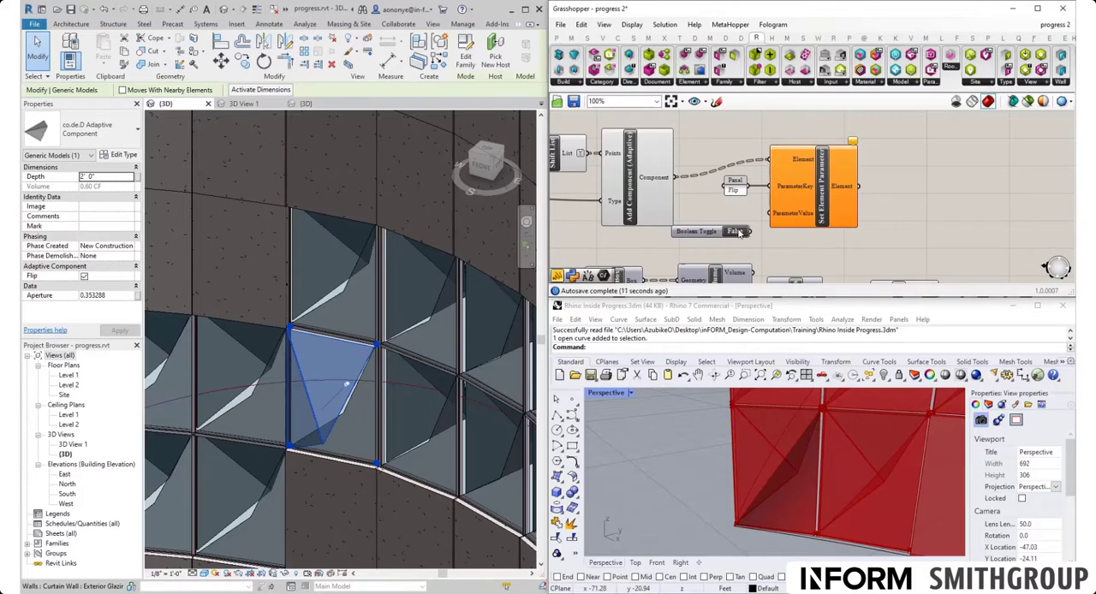
double_click(738, 233)
left_click_drag(750, 232, 769, 213)
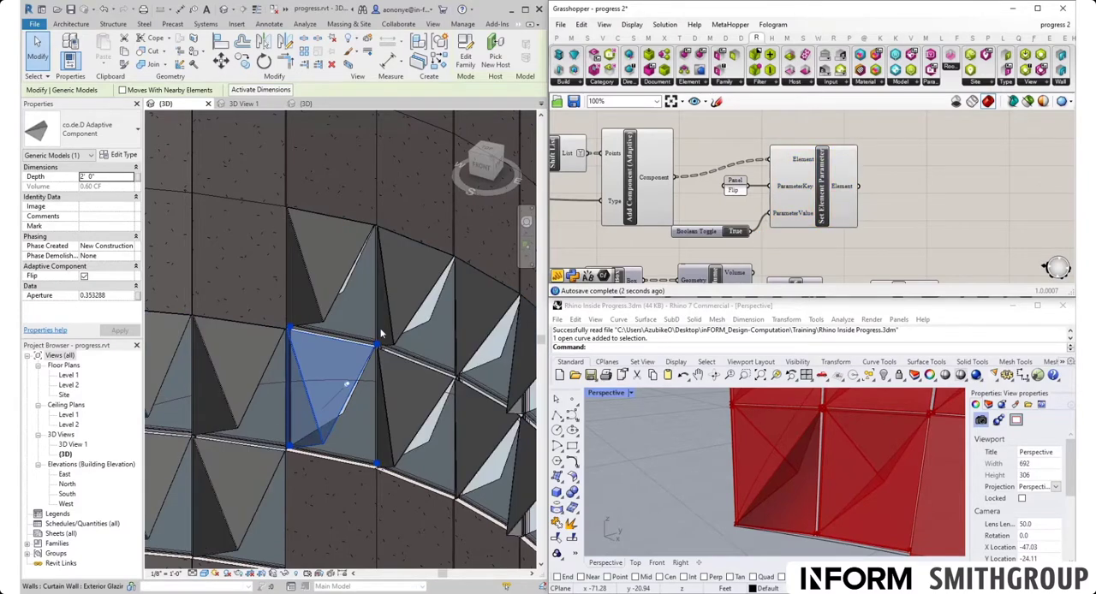
- Examine the orientation of the adaptive panels along the whole curved facade in the Revit 3D view
scroll(368, 323, "down", 5)
left_click(347, 465)
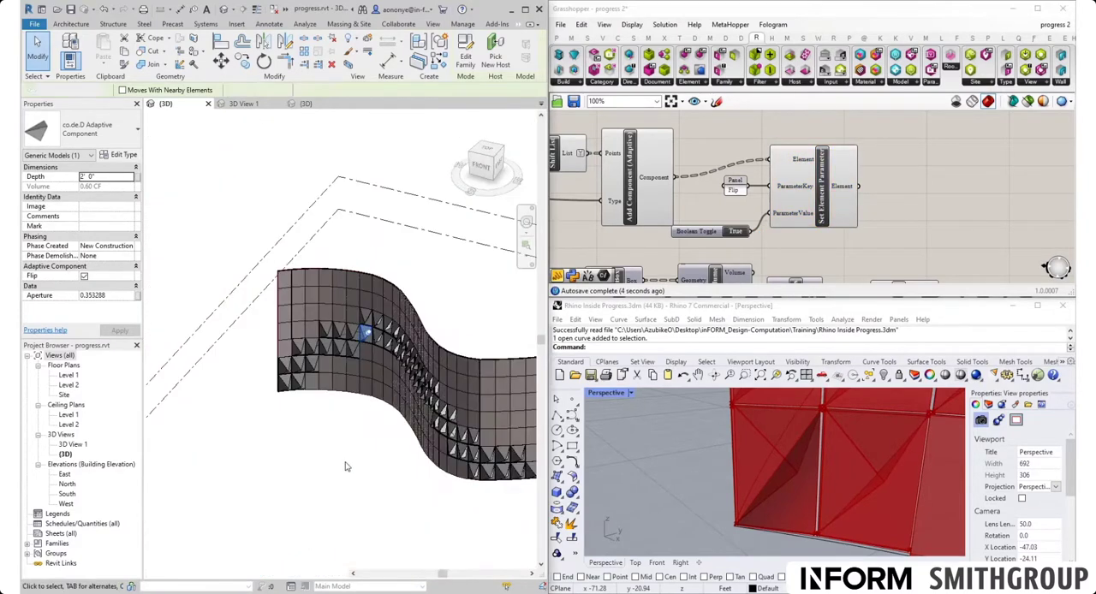
scroll(292, 396, "up", 6)
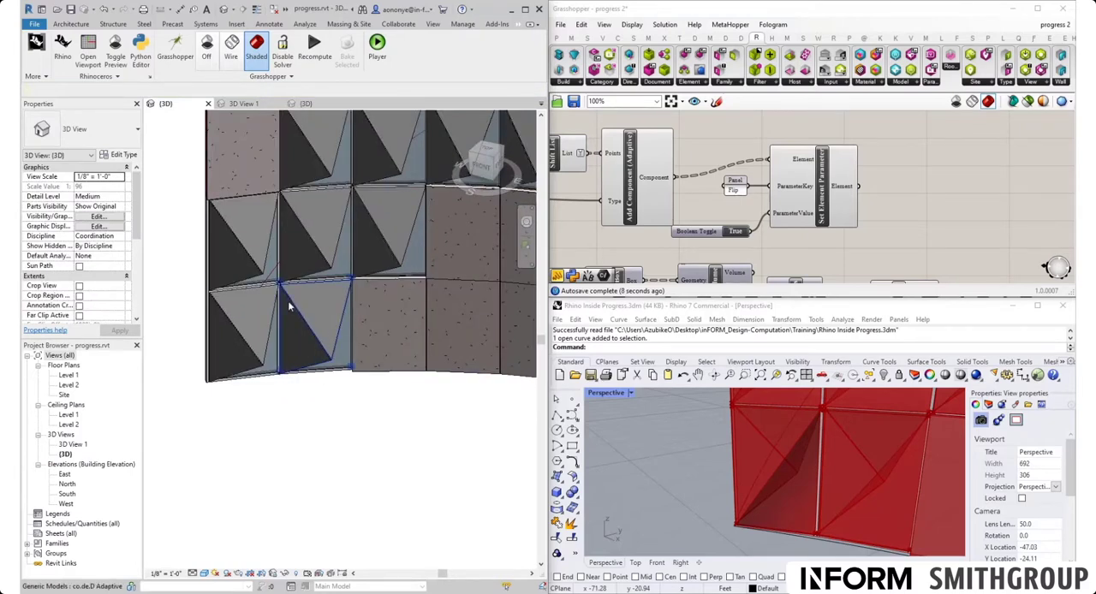
scroll(288, 307, "down", 3)
scroll(313, 310, "down", 2)
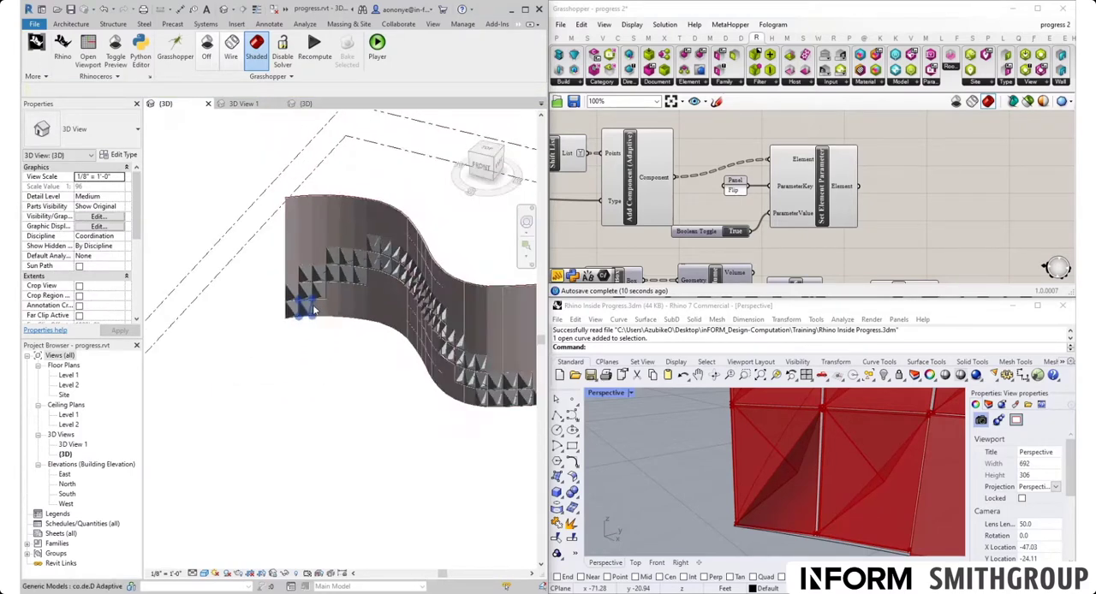
scroll(314, 310, "down", 2)
scroll(521, 363, "up", 5)
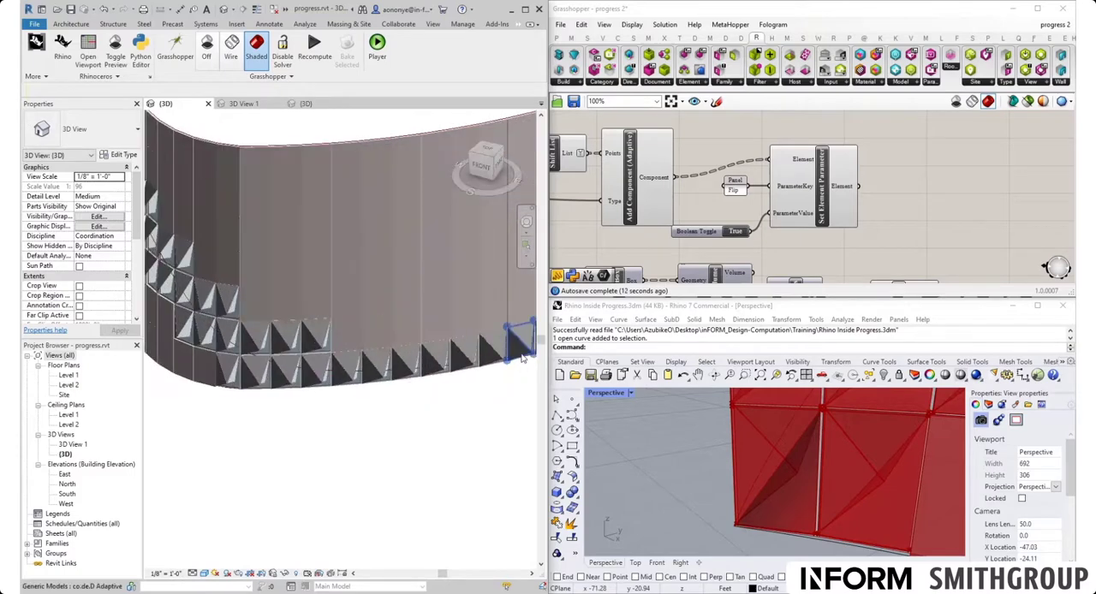
scroll(521, 364, "down", 6)
scroll(300, 280, "up", 3)
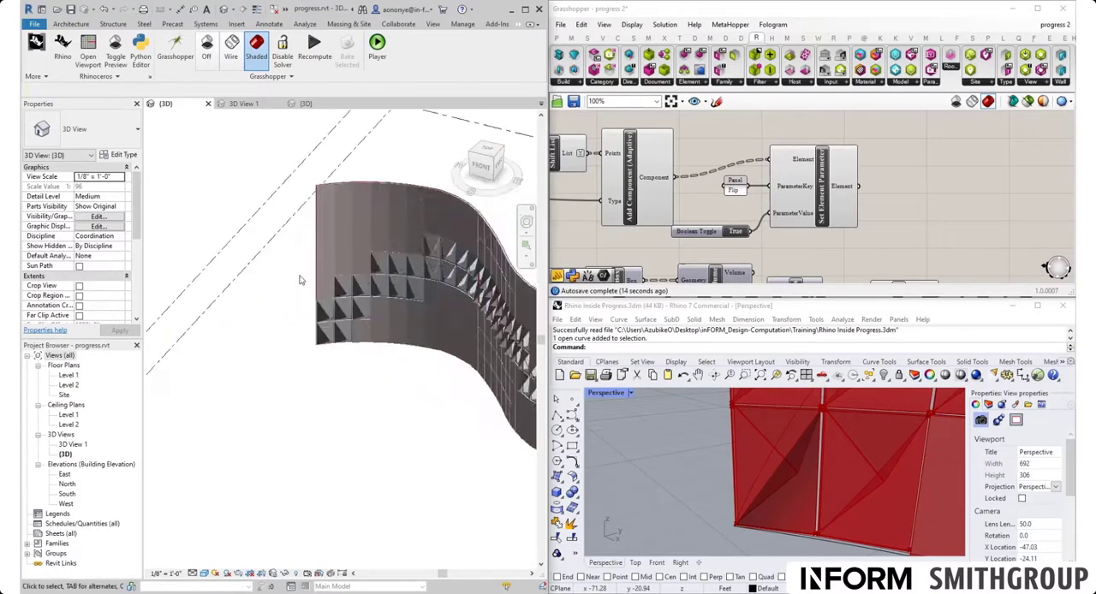
- Set the Aperture of the end adaptive panel in the facade's second row from the base to 0.75 and inspect that panel
scroll(348, 312, "up", 5)
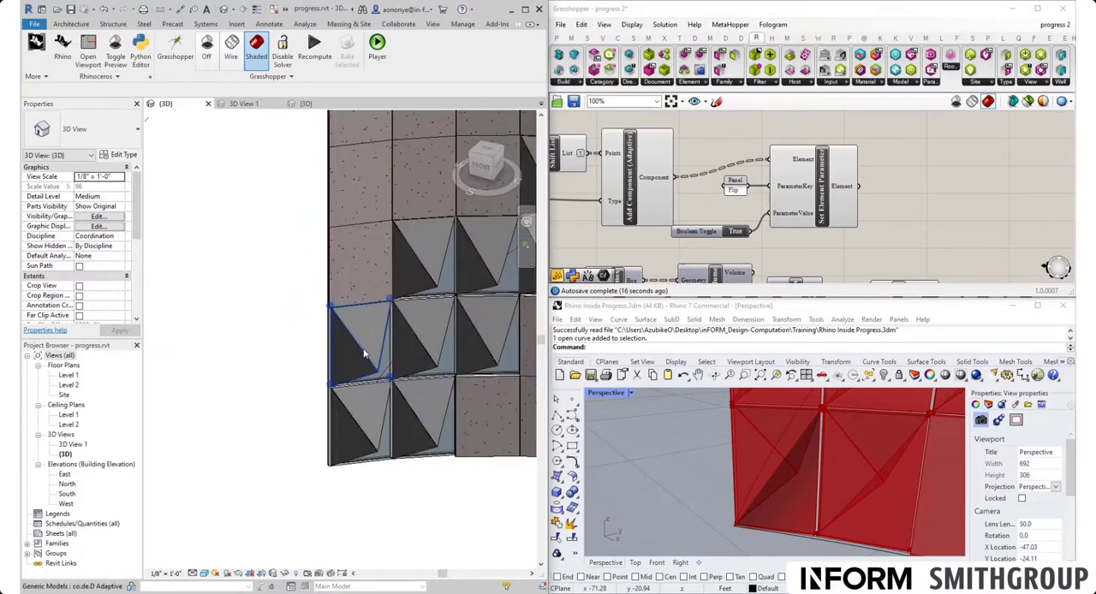
left_click(363, 354)
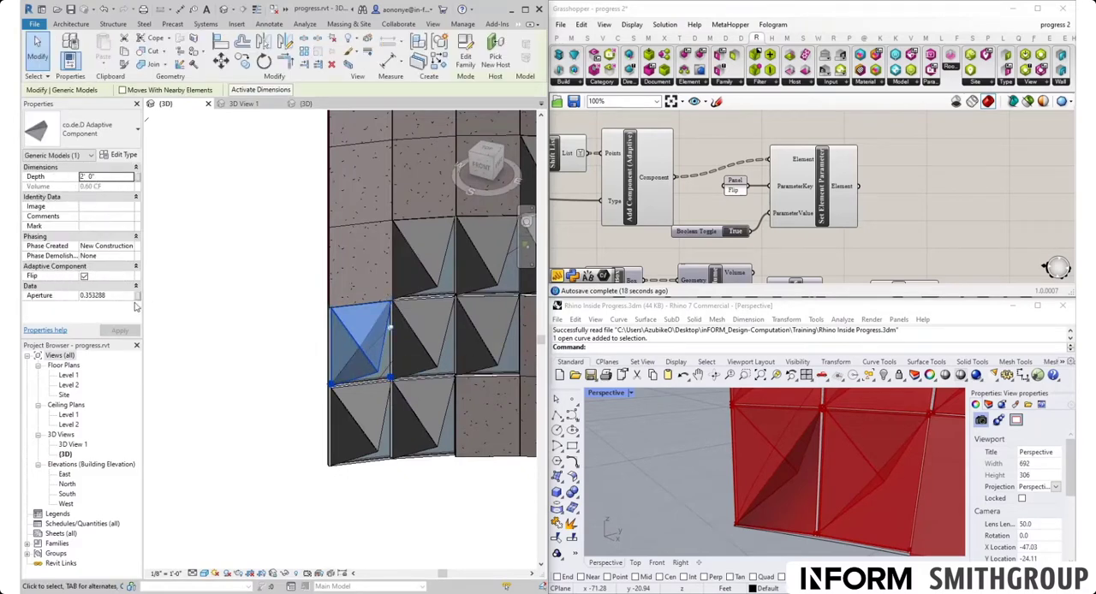
left_click(122, 296)
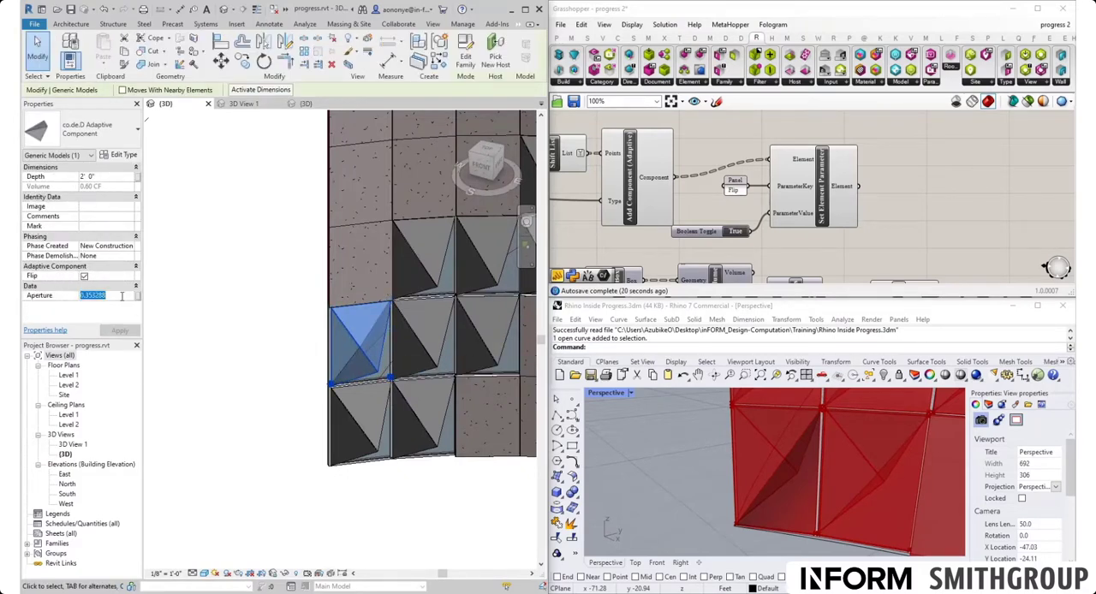
type("0")
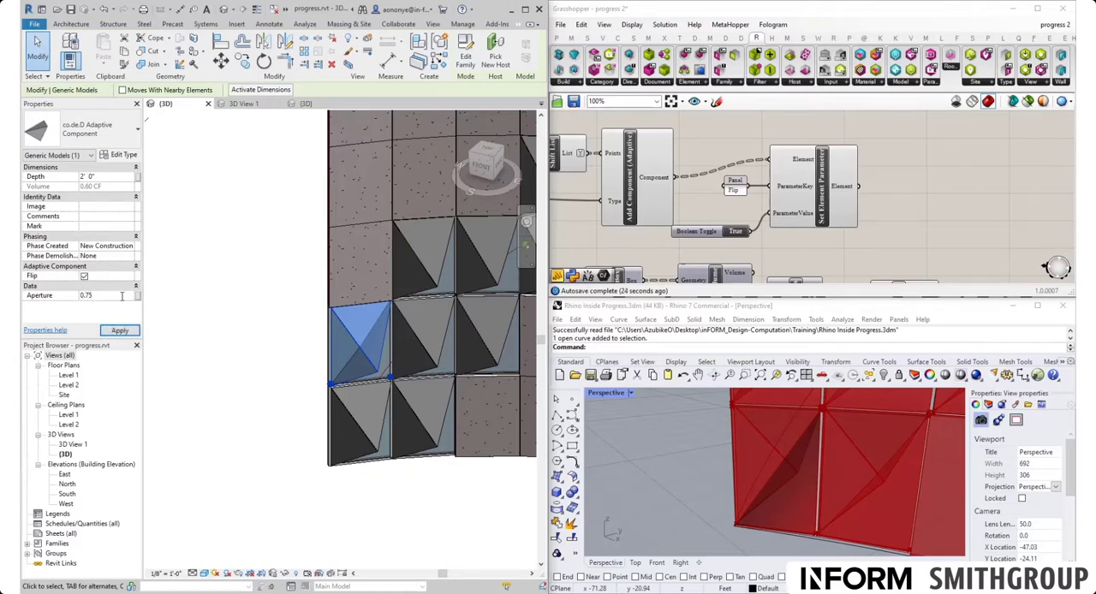
type(".75")
key("Return")
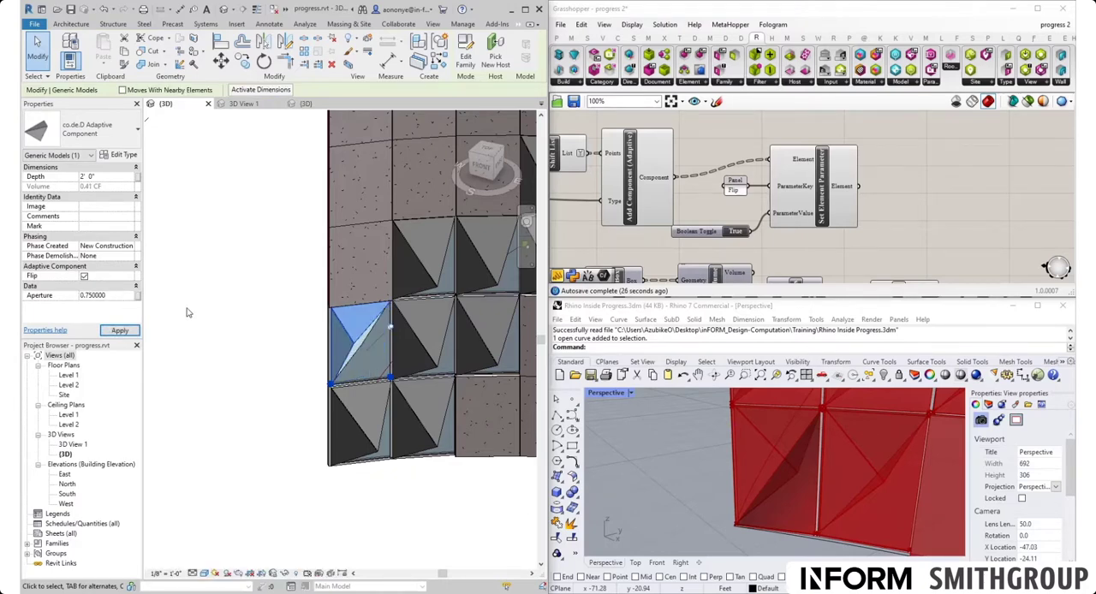
left_click(355, 502)
scroll(403, 370, "up", 3)
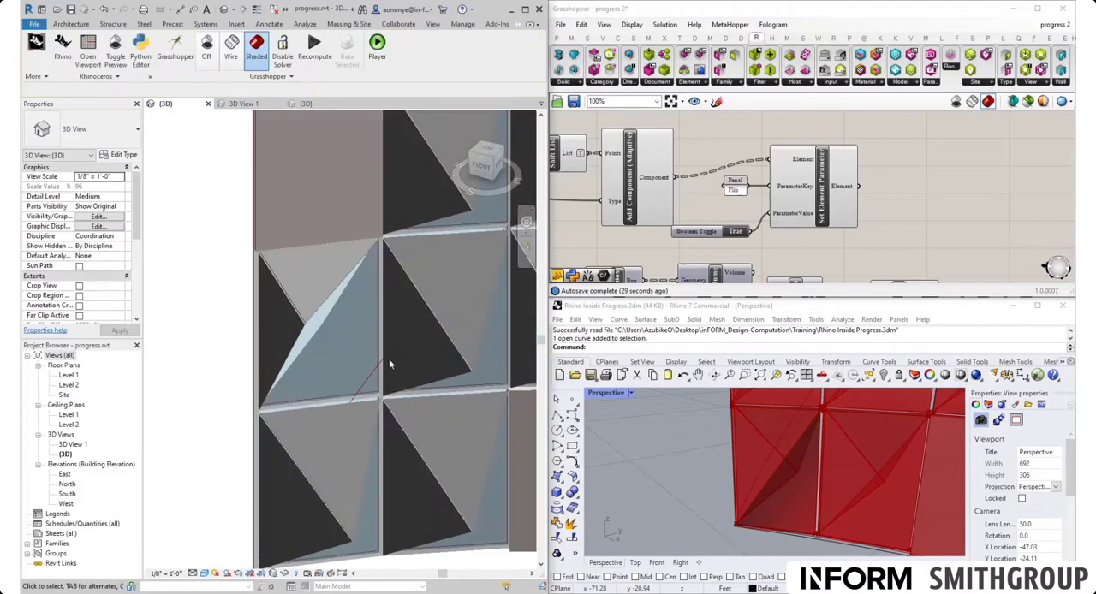
left_click(303, 327)
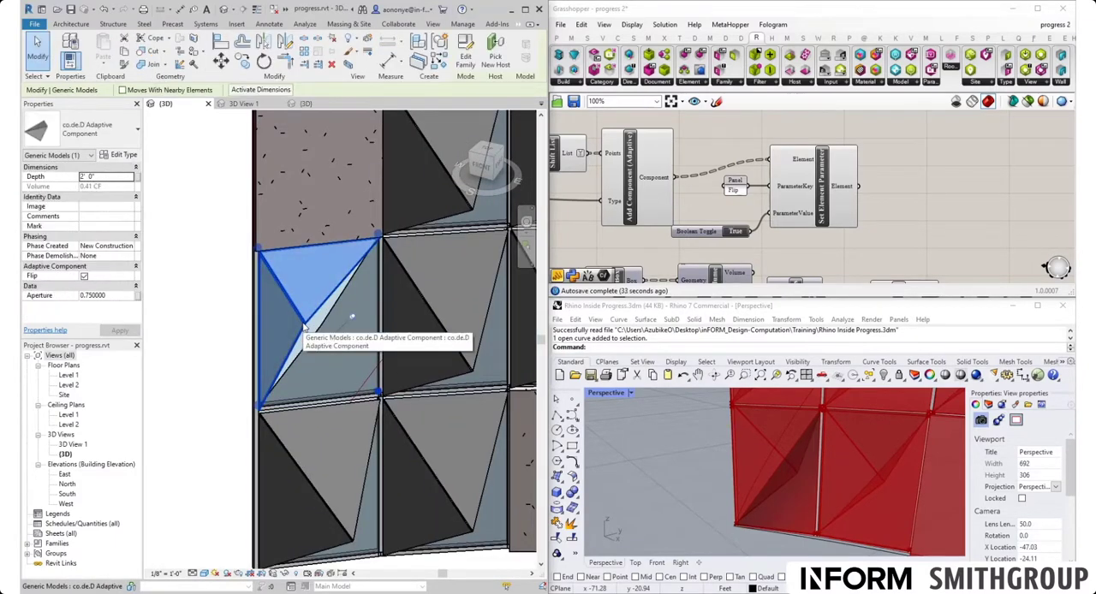
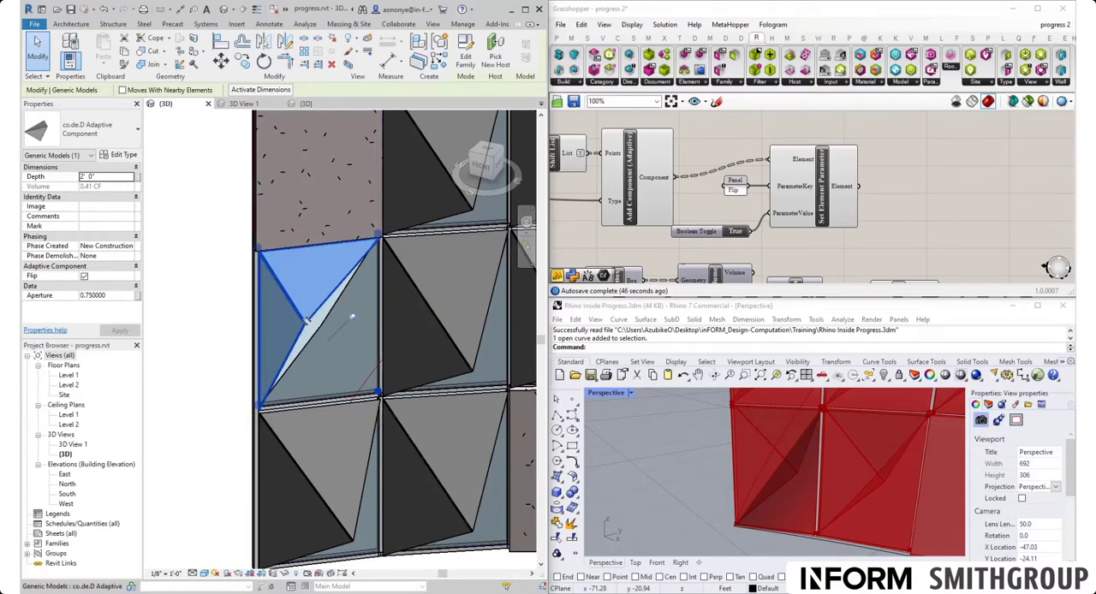
- Set the Aperture of the selected end adaptive panel in the facade's second row to 0.85
left_click(111, 294)
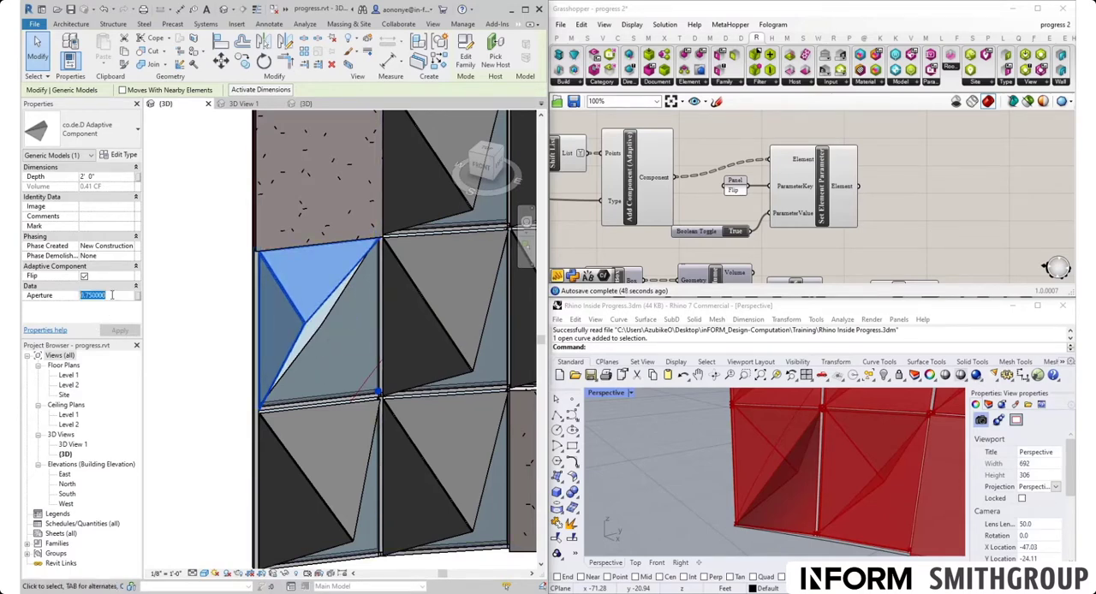
type("0.85")
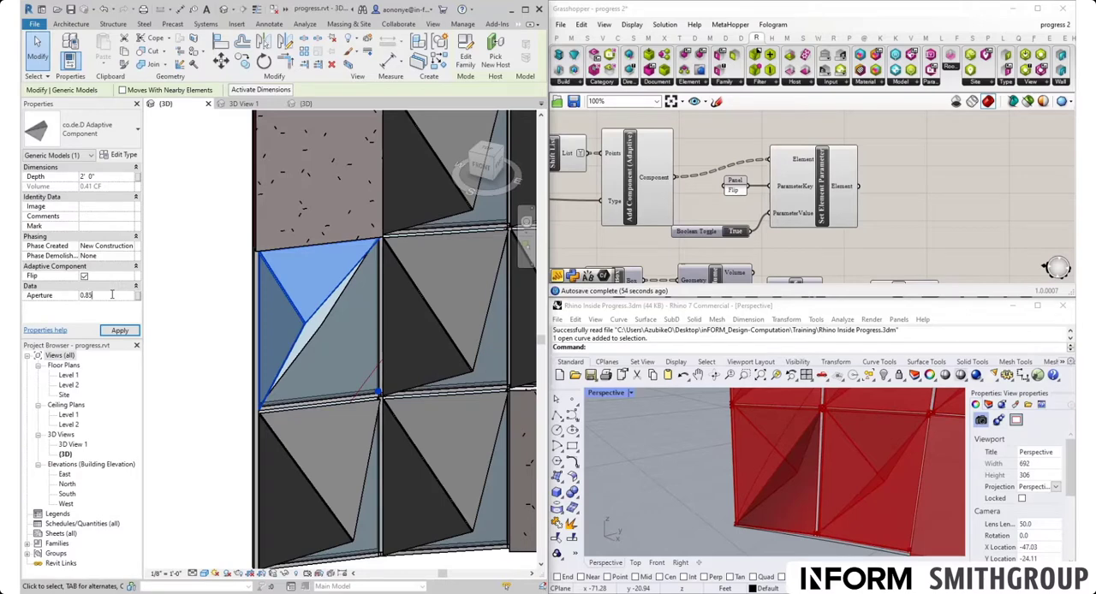
key("Return")
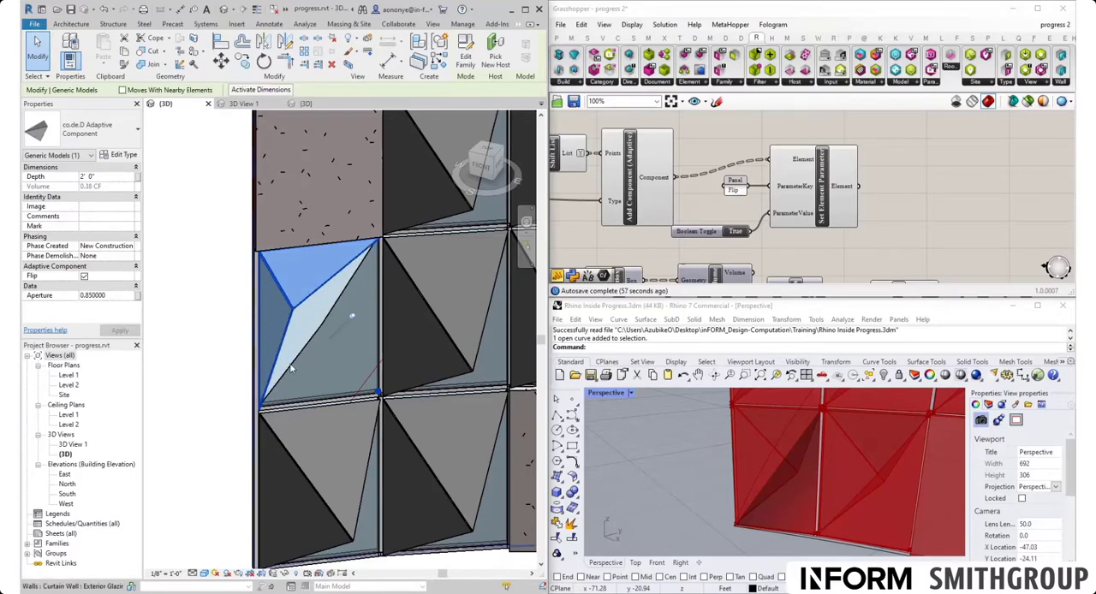
left_click(239, 355)
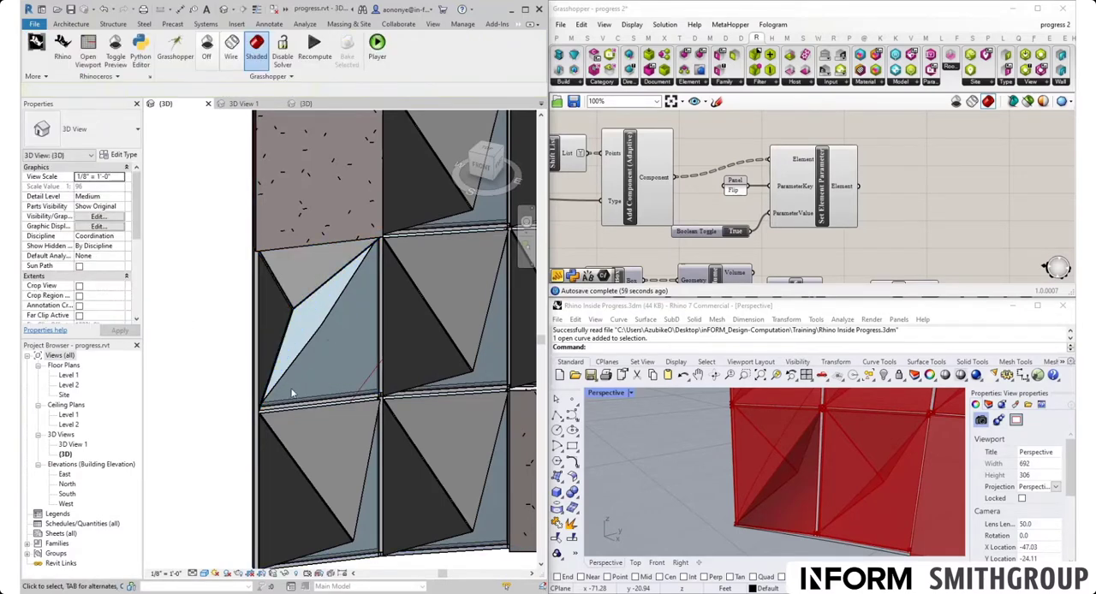
- Set the Aperture of the bottom-row adaptive panel at the facade's opposite end to 0.25
scroll(239, 354, "down", 2)
mouse_move(239, 355)
middle_mouse_down("shift")
mouse_move(257, 367)
mouse_move(238, 351)
mouse_move(268, 361)
mouse_move(231, 360)
middle_mouse_up("shift")
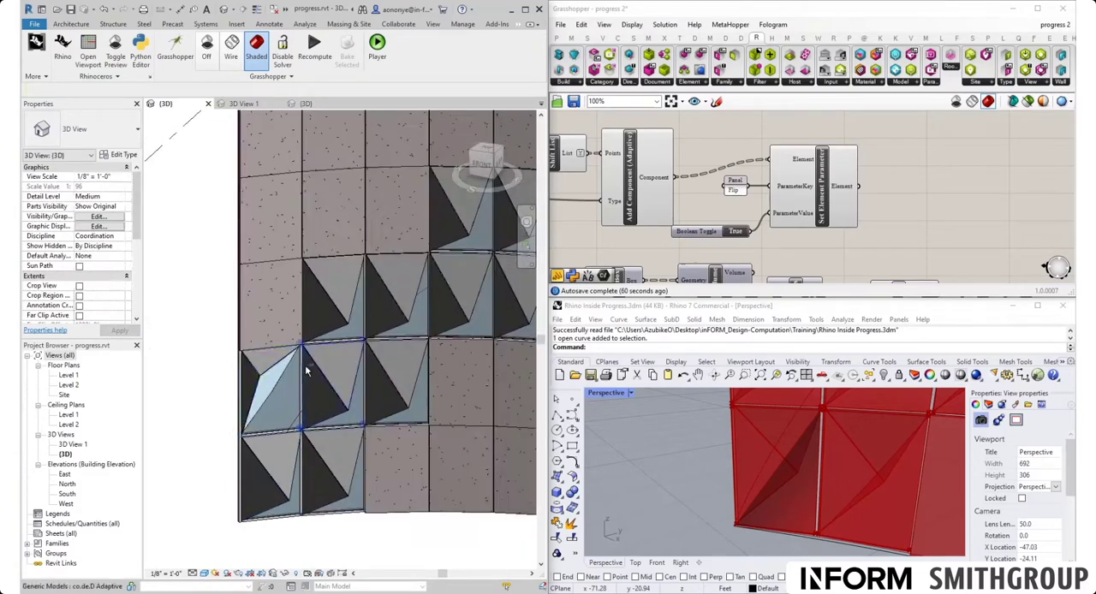
scroll(230, 360, "down", 9)
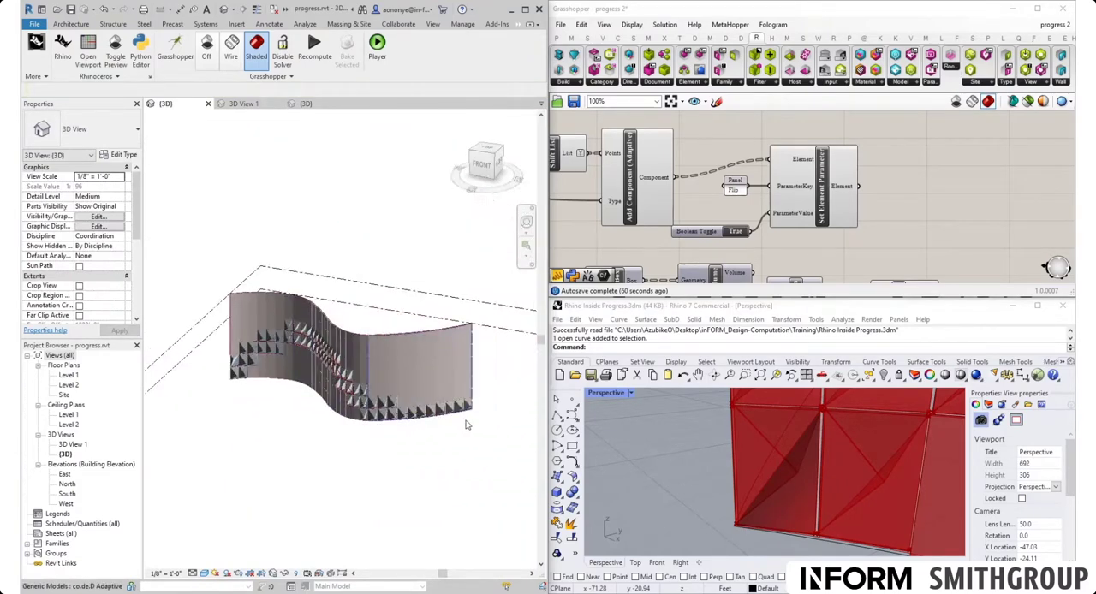
scroll(469, 422, "up", 2)
scroll(486, 401, "up", 8)
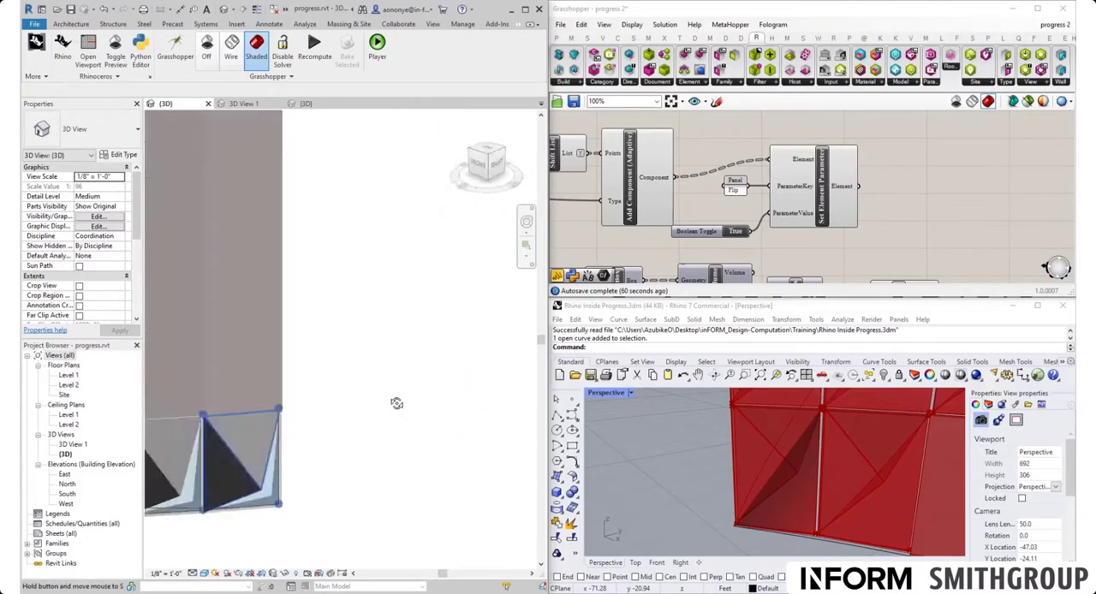
scroll(238, 432, "up", 4)
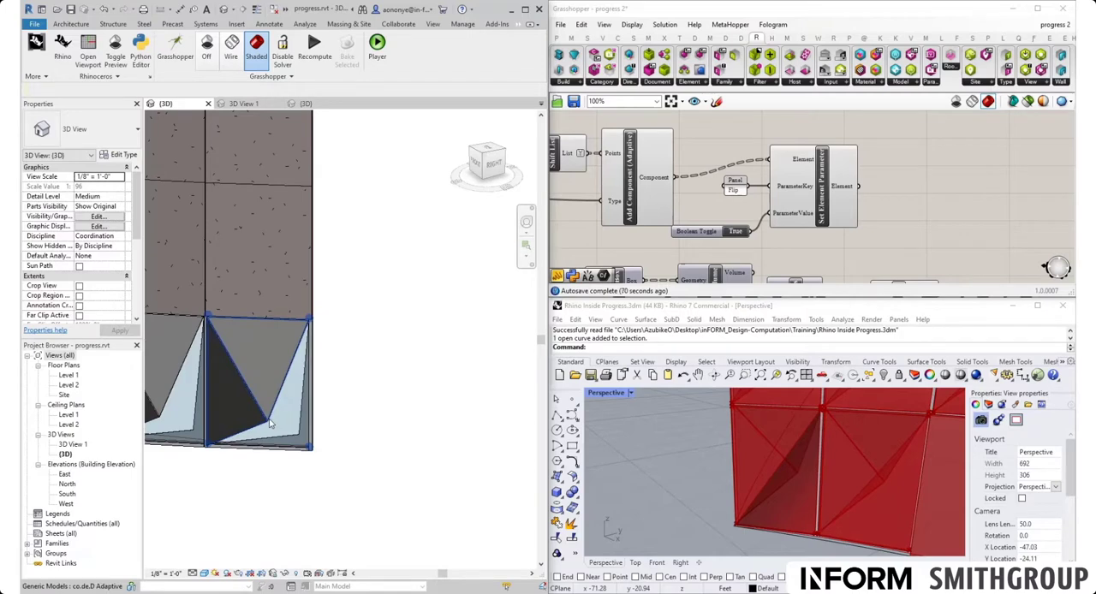
left_click(270, 423)
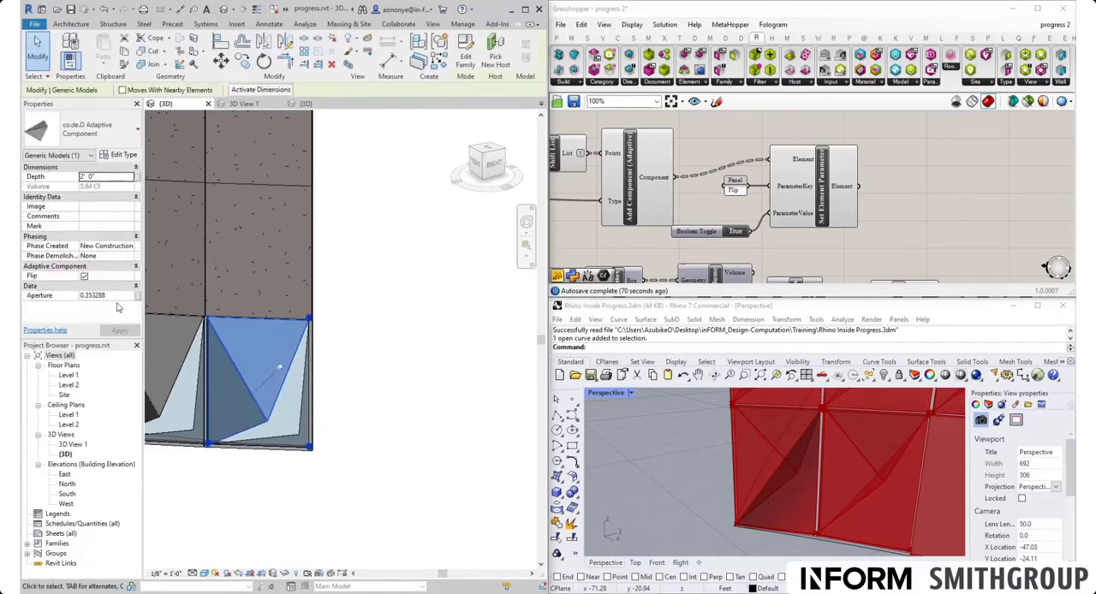
left_click(115, 296)
type("0.250000")
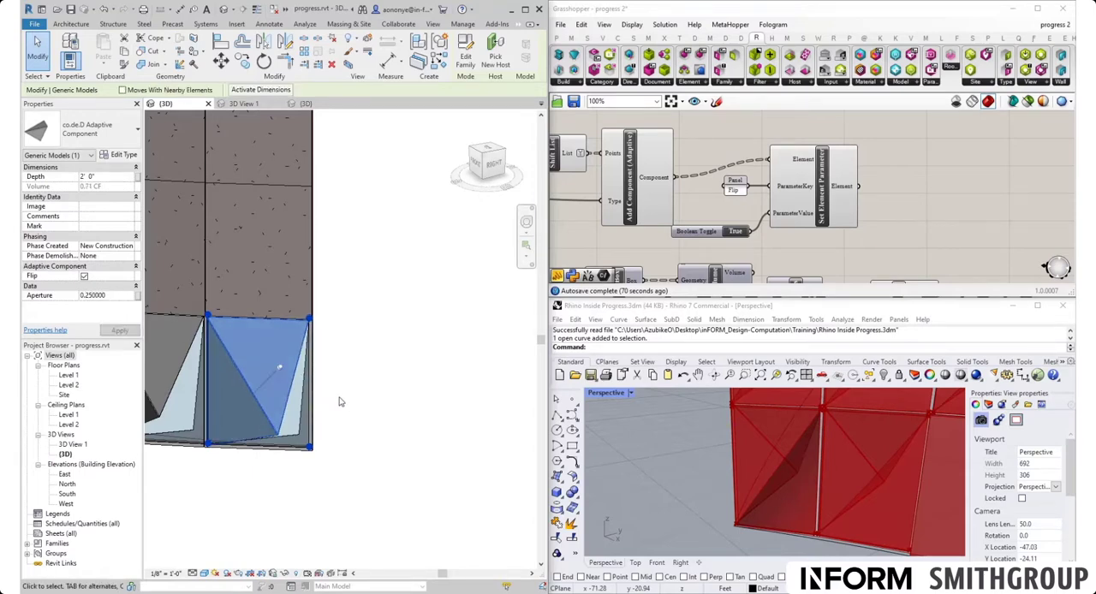
left_click(350, 403)
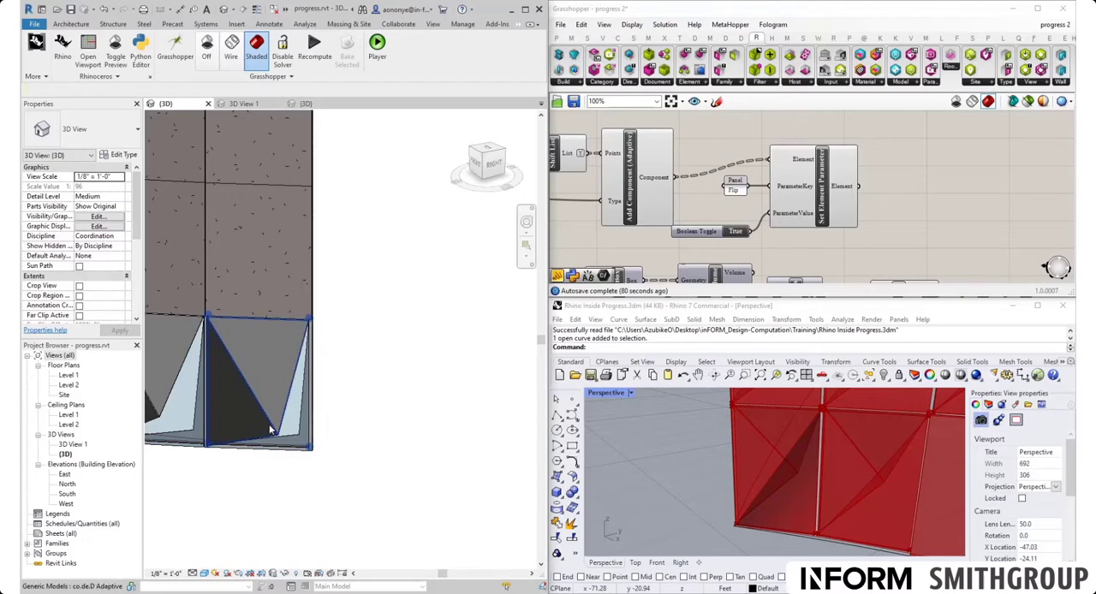
- Examine the data structure of the Component output on Add Component (Adaptive) and its place in the Grasshopper definition
scroll(789, 200, "down", 1)
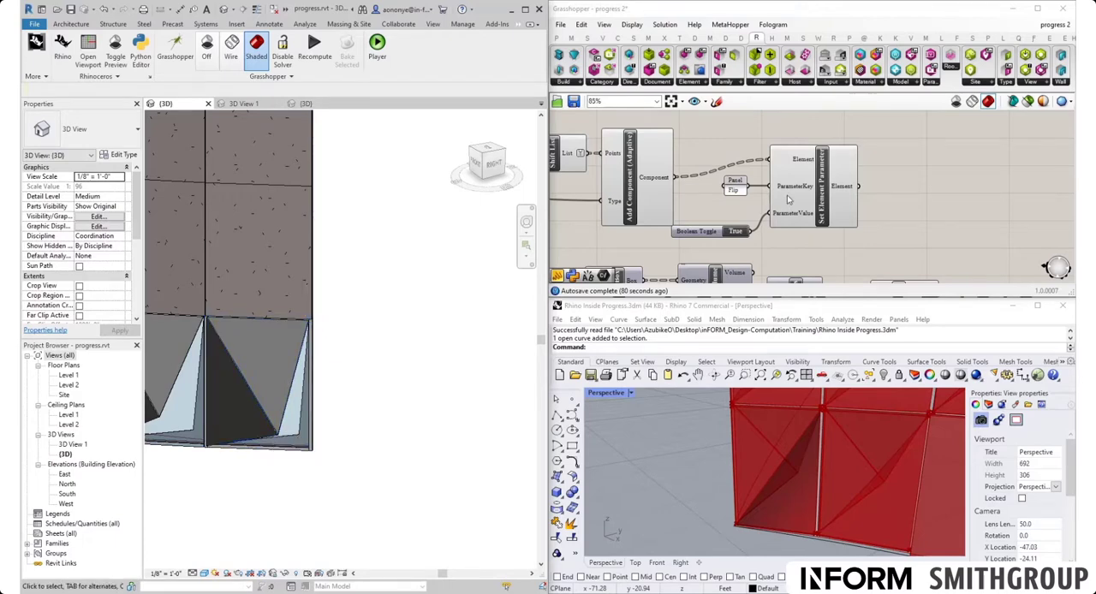
scroll(789, 200, "down", 3)
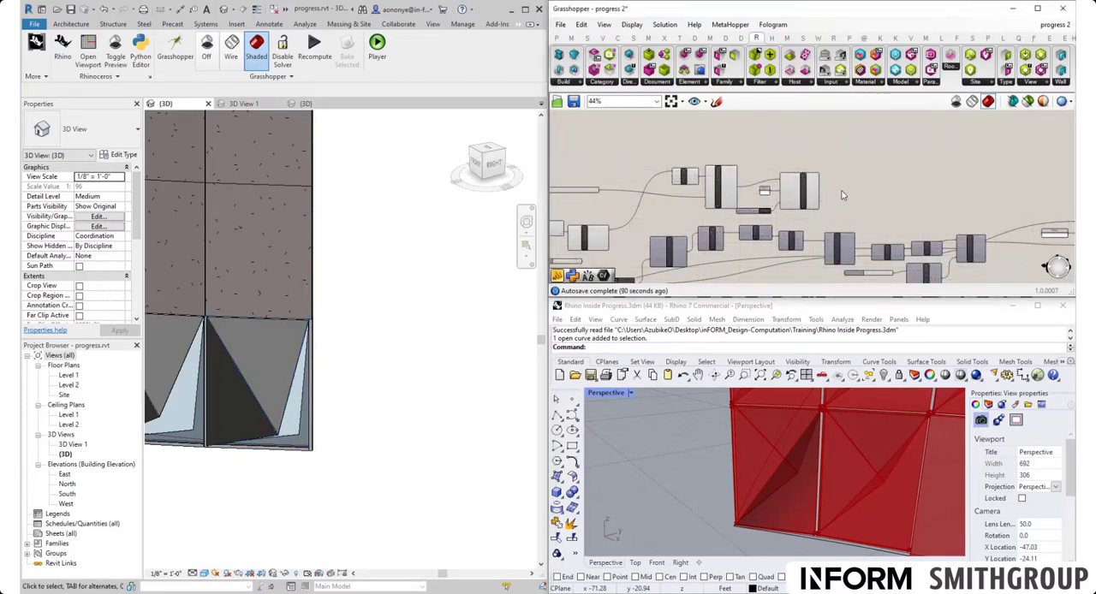
scroll(842, 196, "up", 3)
scroll(691, 221, "down", 2)
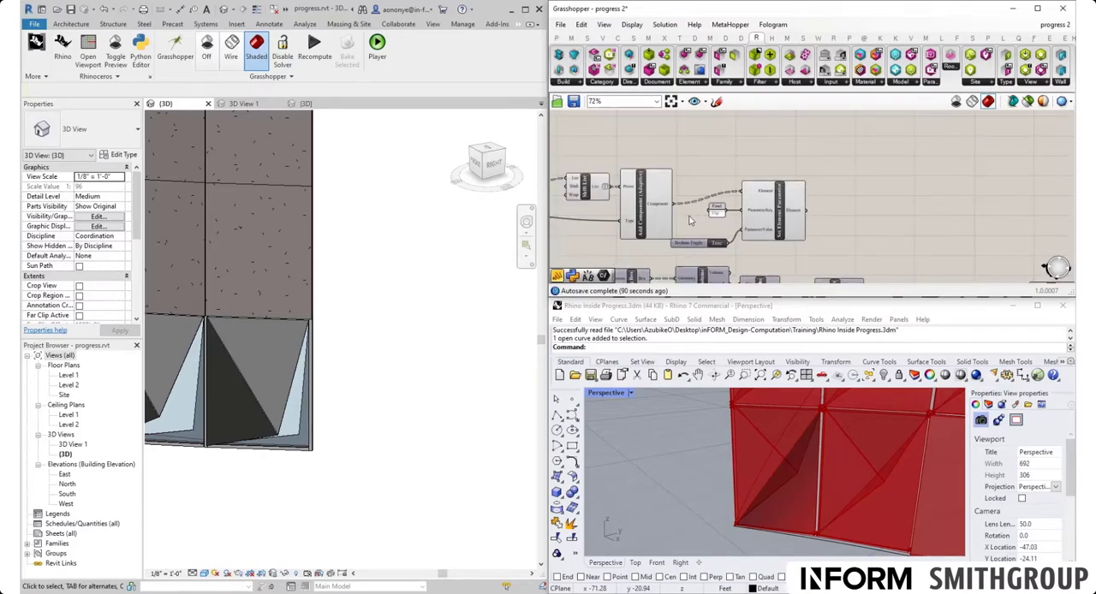
scroll(691, 221, "down", 2)
scroll(651, 192, "up", 3)
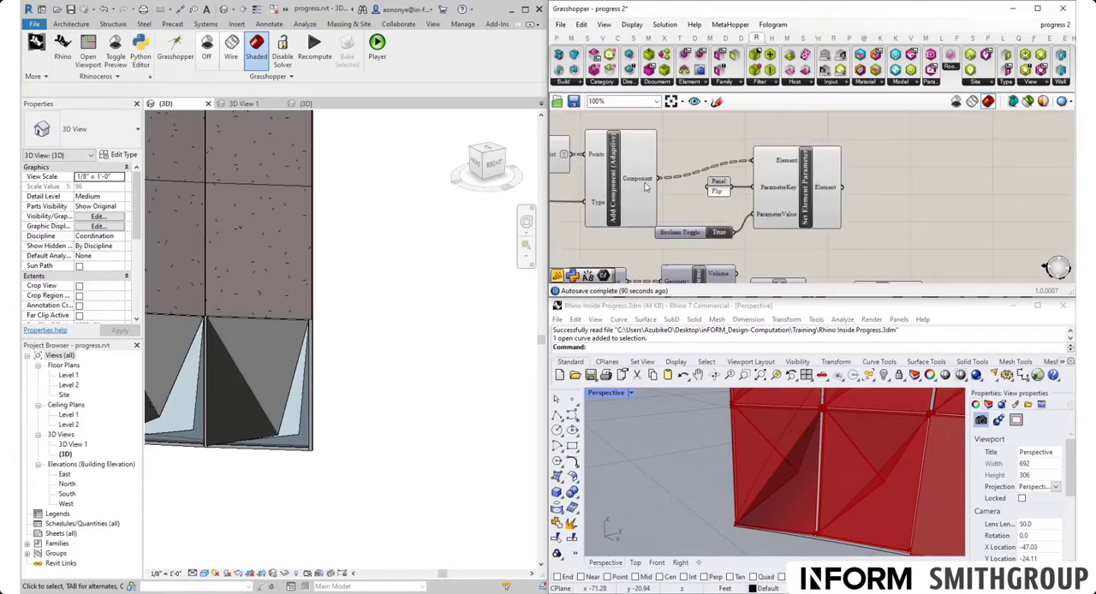
mouse_move(646, 188)
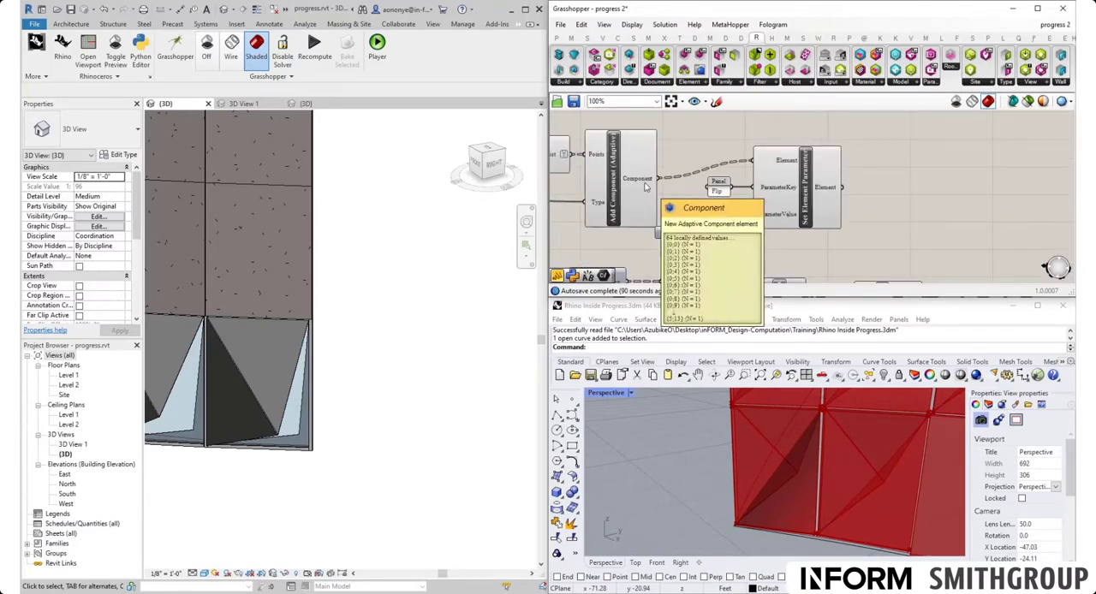
scroll(647, 188, "down", 3)
left_click_drag(771, 213, 603, 169)
scroll(607, 171, "down", 4)
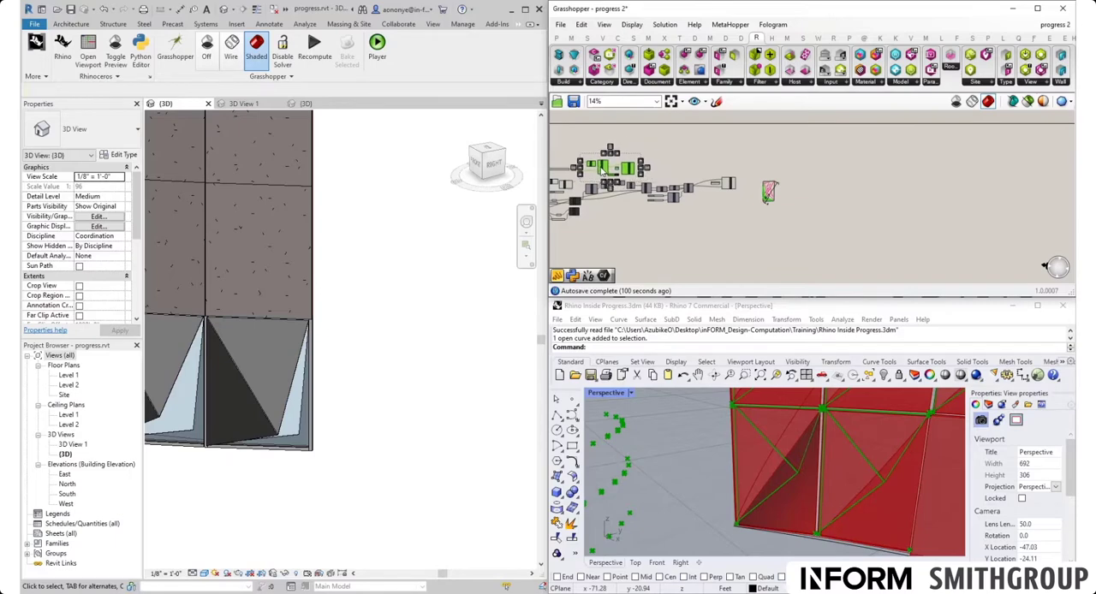
left_click(667, 166)
- Compare the data trees of the Flip Set Element Parameter's Element output and the Dispatch component's List A output
scroll(728, 184, "up", 5)
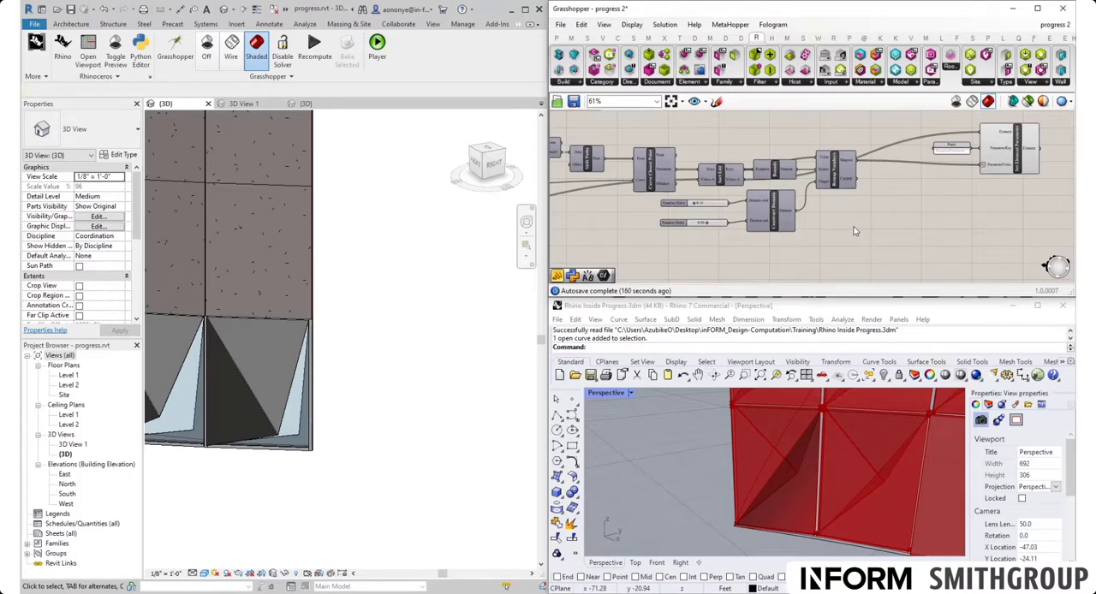
right_click_drag(857, 226, 935, 215)
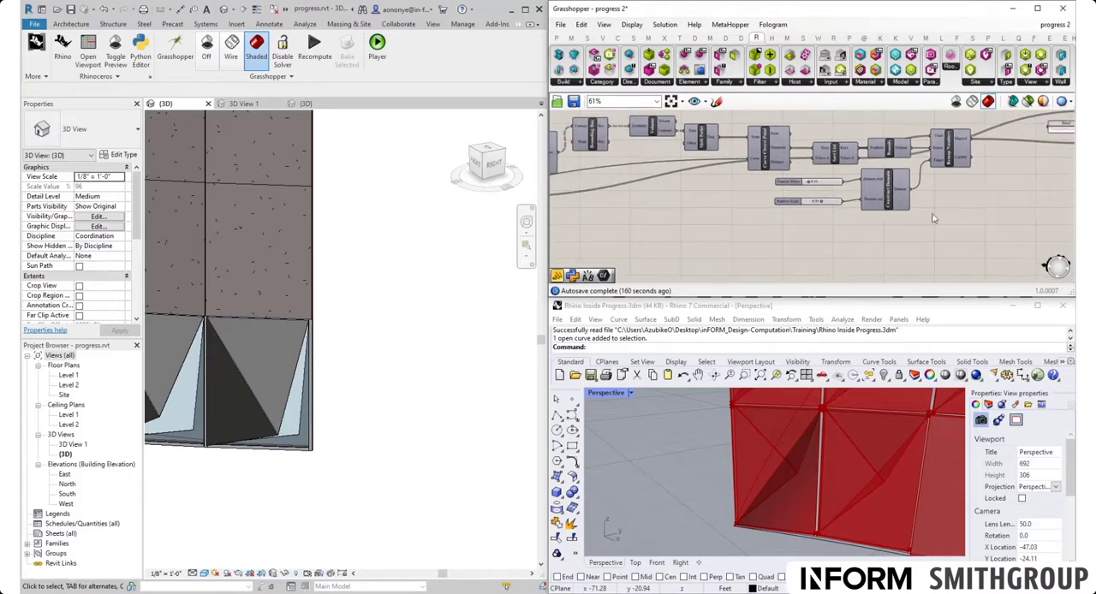
scroll(933, 215, "down", 3)
scroll(794, 125, "up", 2)
scroll(794, 125, "up", 3)
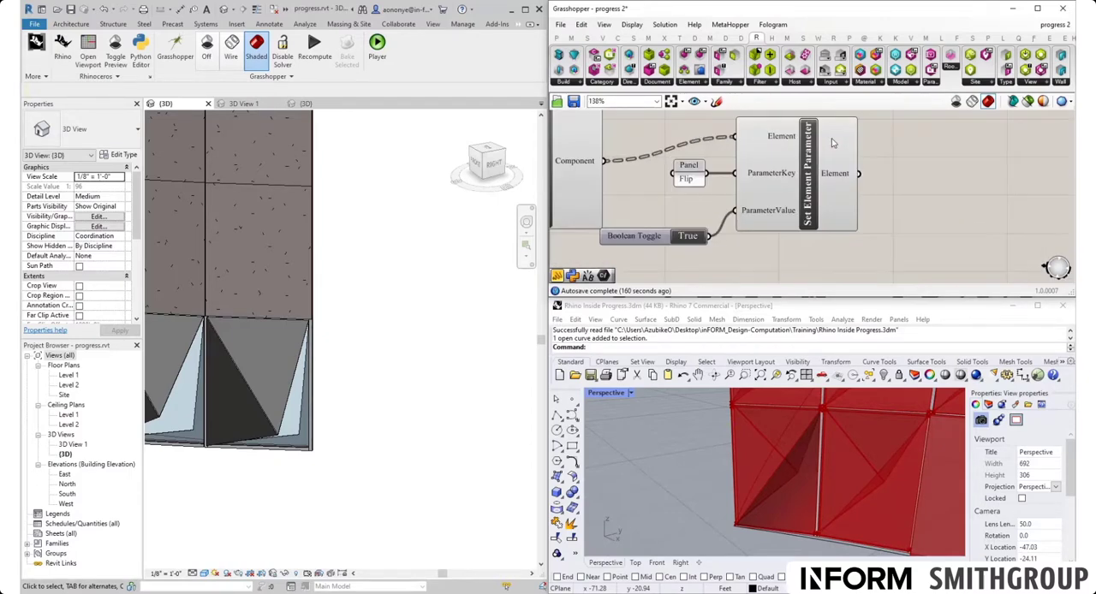
mouse_move(837, 177)
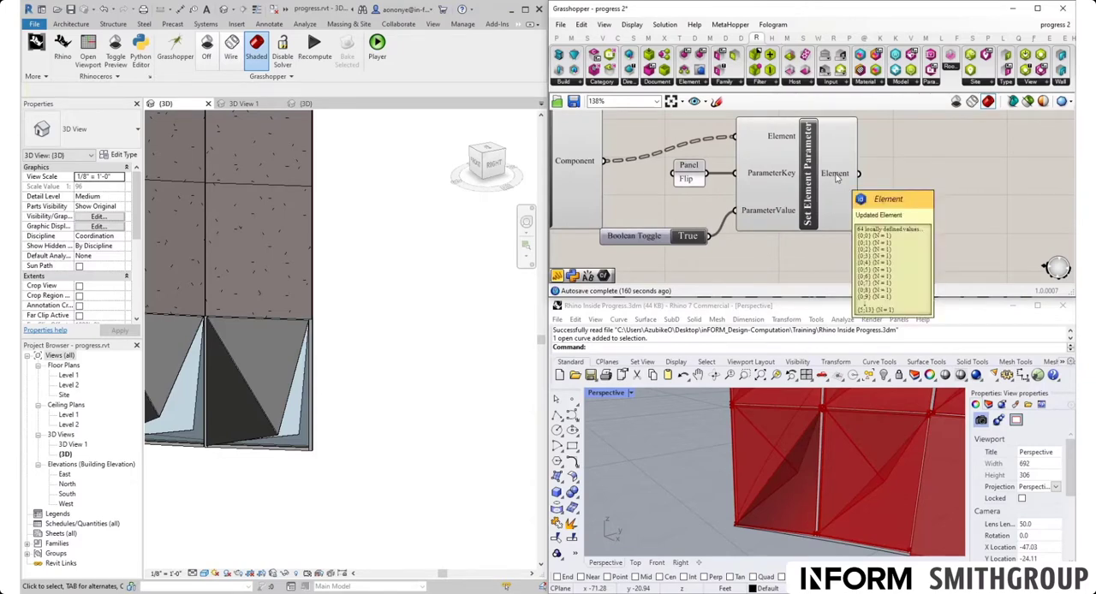
scroll(837, 176, "down", 4)
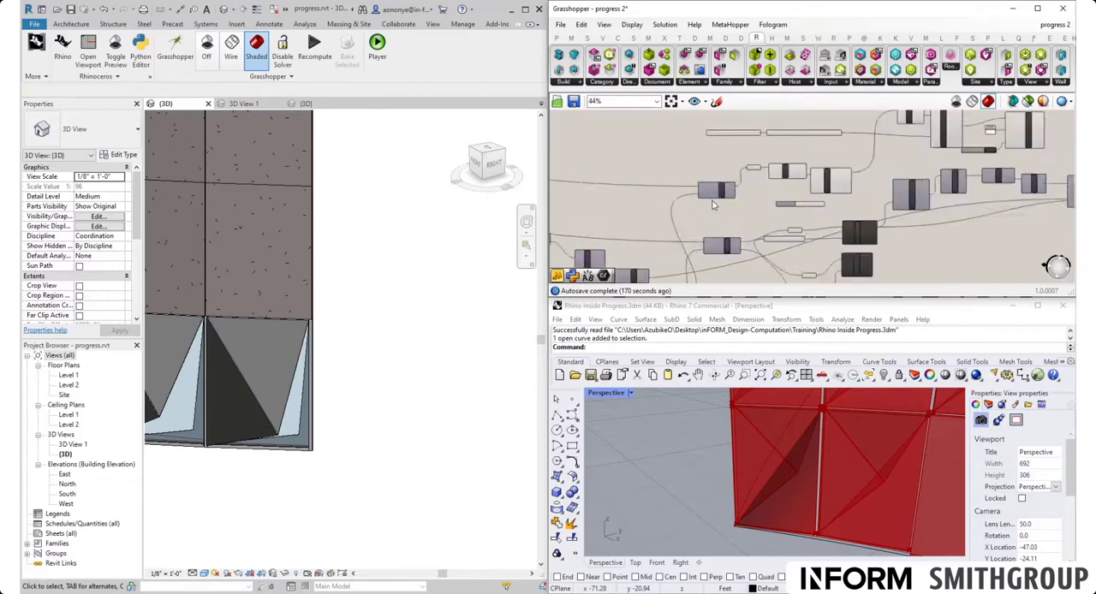
mouse_move(750, 171)
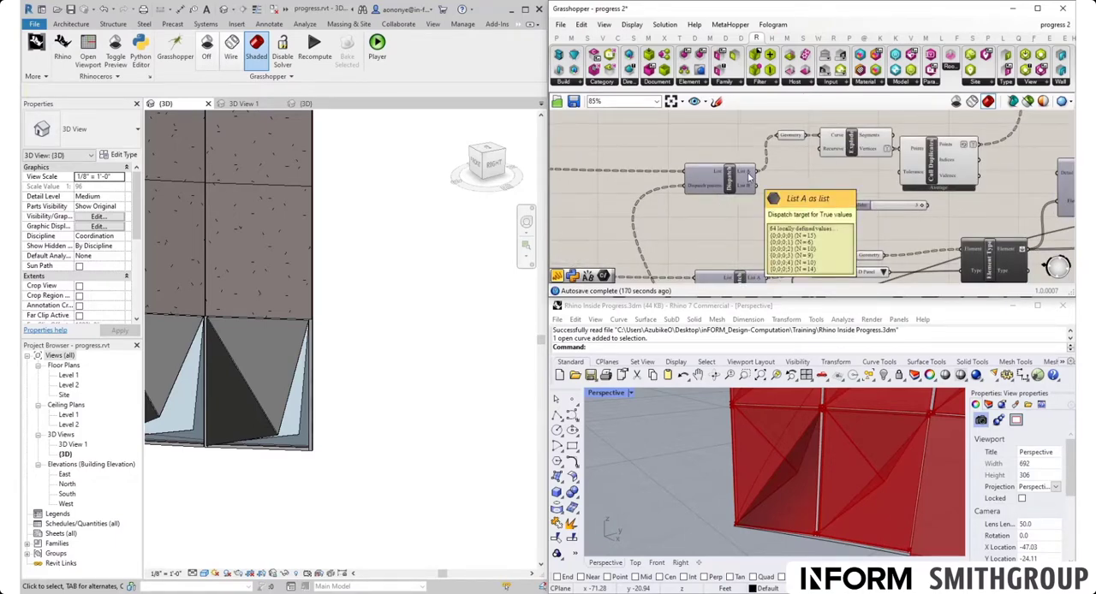
scroll(748, 174, "down", 5)
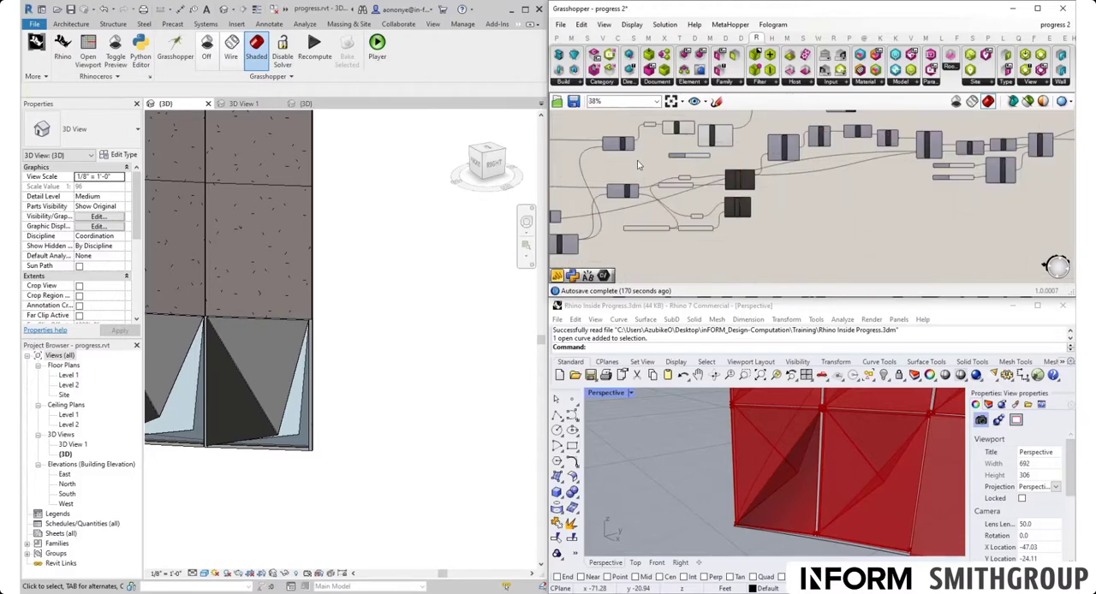
scroll(637, 165, "up", 5)
scroll(667, 192, "down", 5)
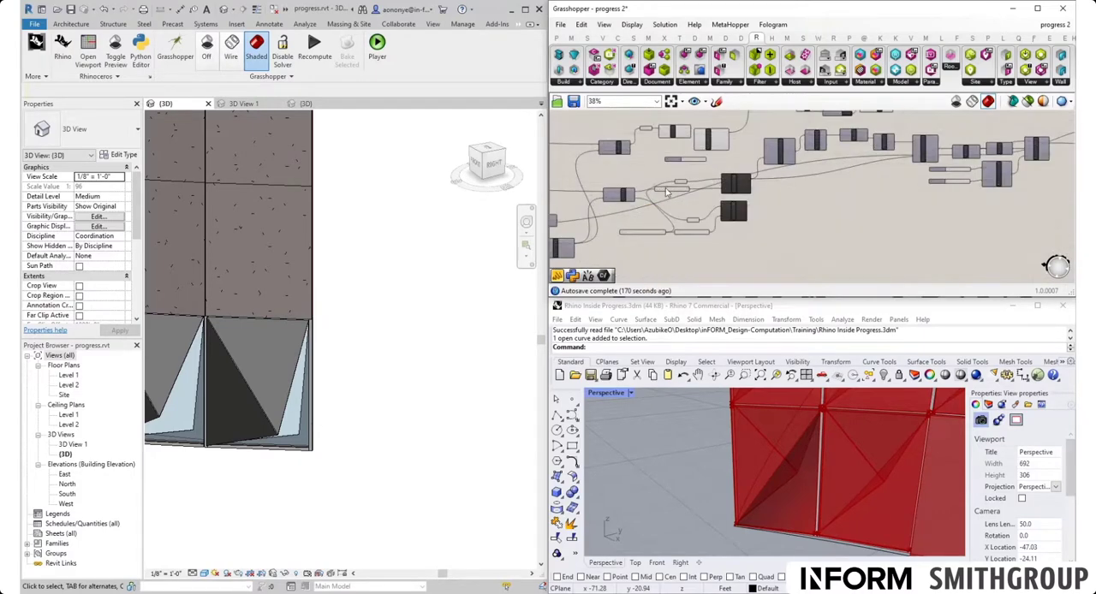
- Review the DiagonalParameter setup fed by Remap Numbers, and trace the definition from Dispatch to the adaptive Component output
scroll(1028, 143, "up", 4)
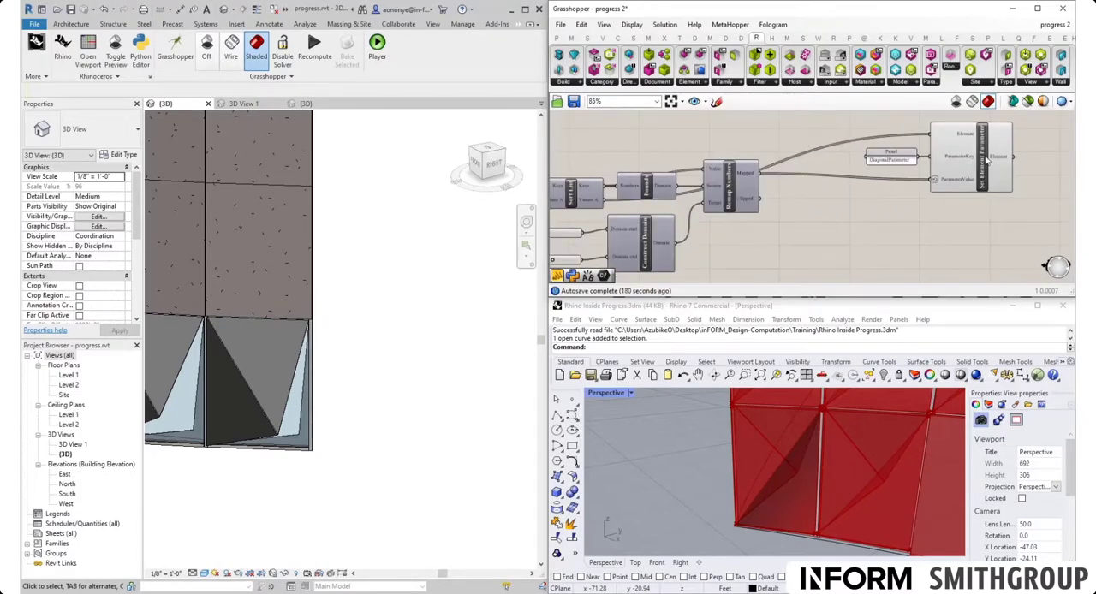
scroll(887, 164, "up", 3)
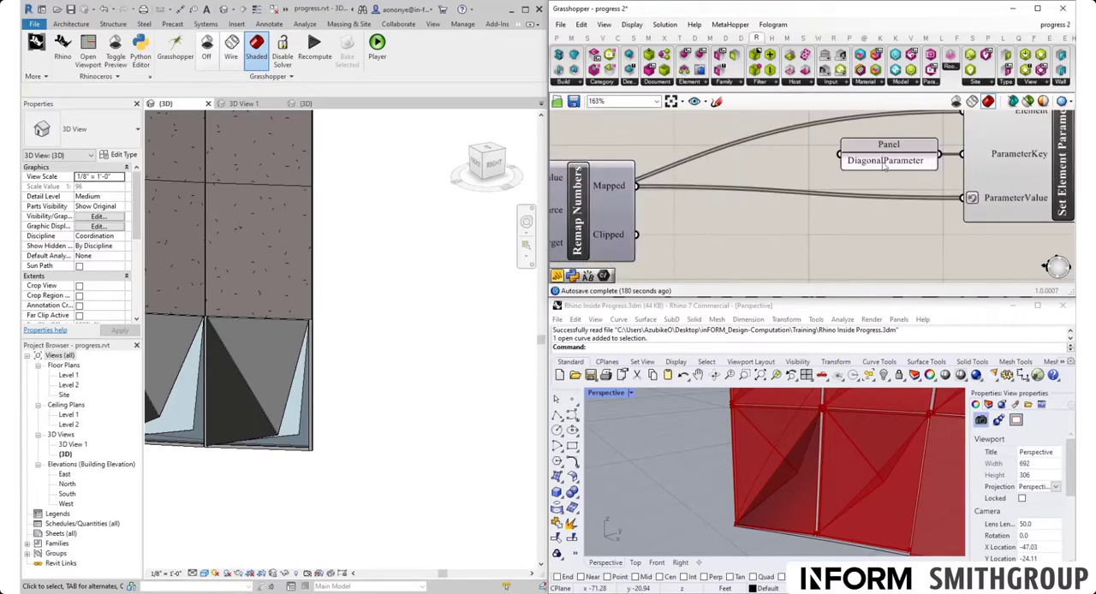
scroll(888, 174, "down", 6)
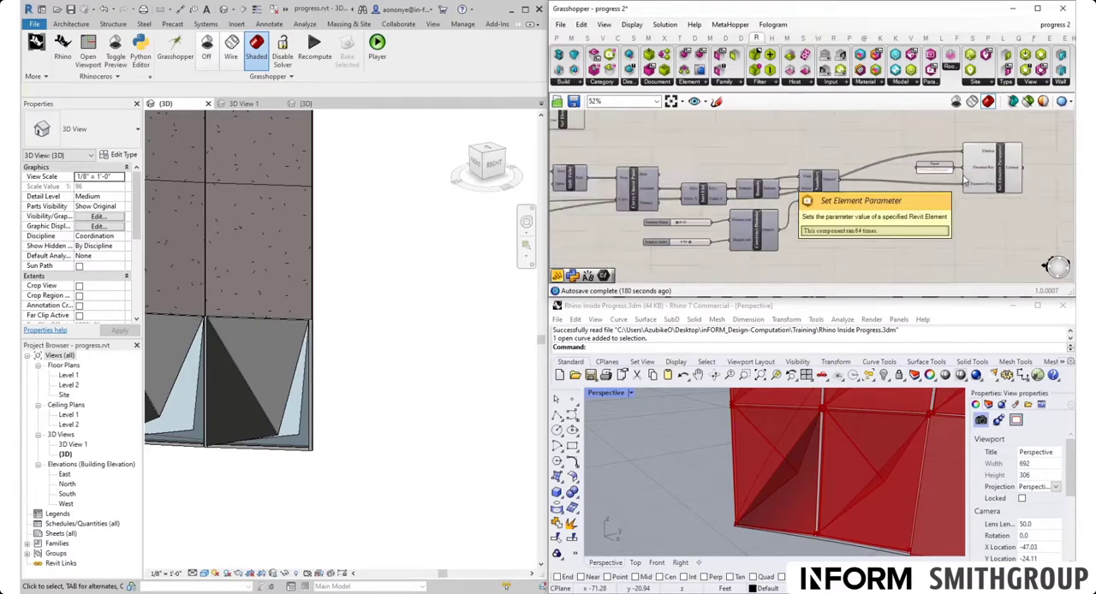
scroll(749, 175, "up", 5)
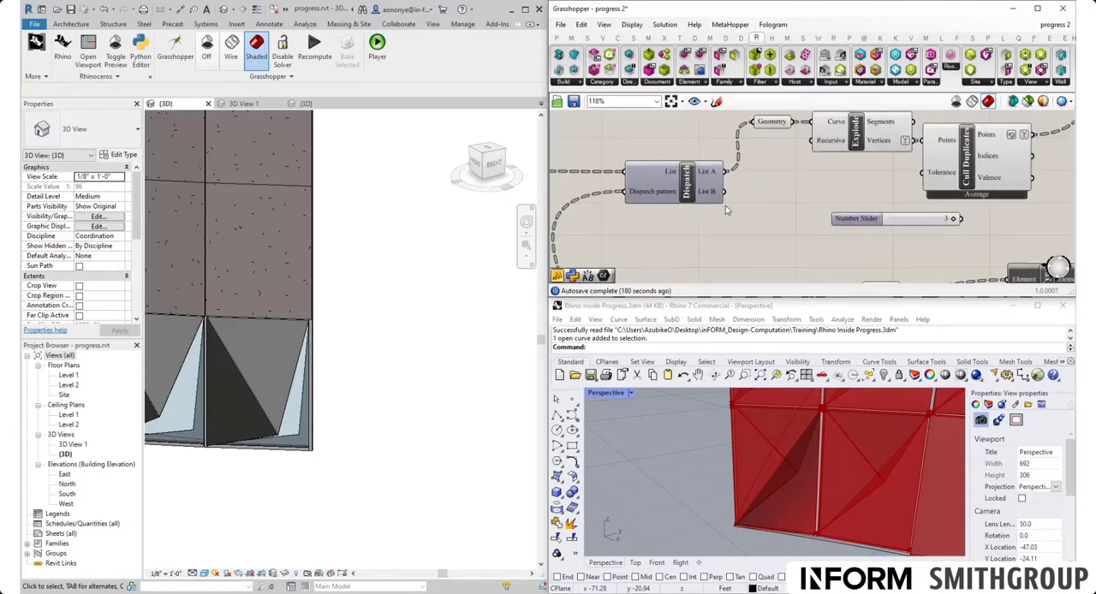
scroll(725, 210, "down", 3)
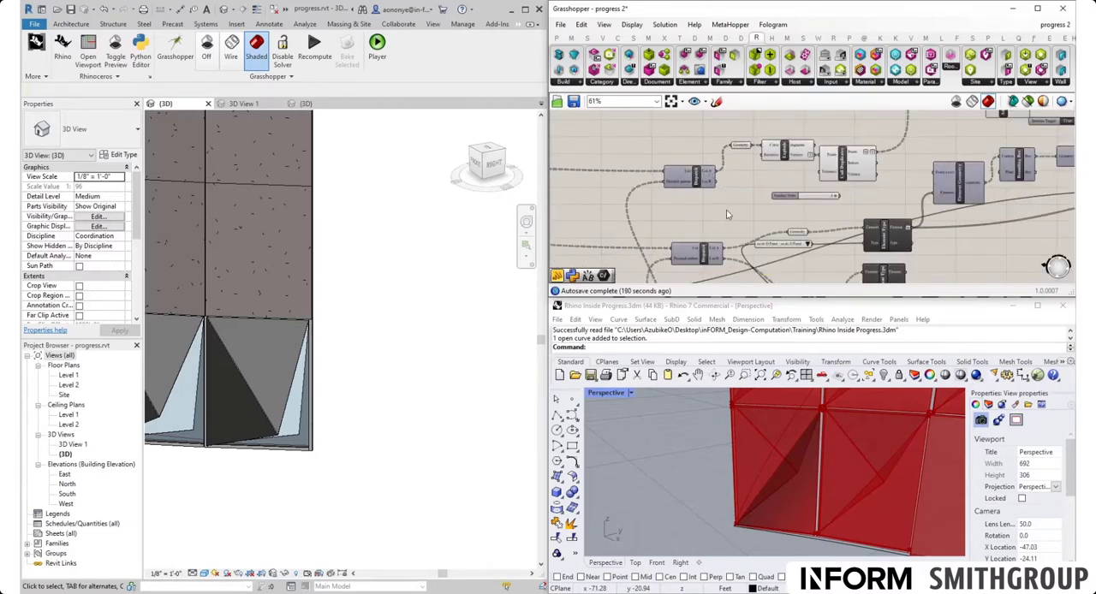
right_click_drag(882, 180, 738, 184)
right_click_drag(790, 154, 687, 206)
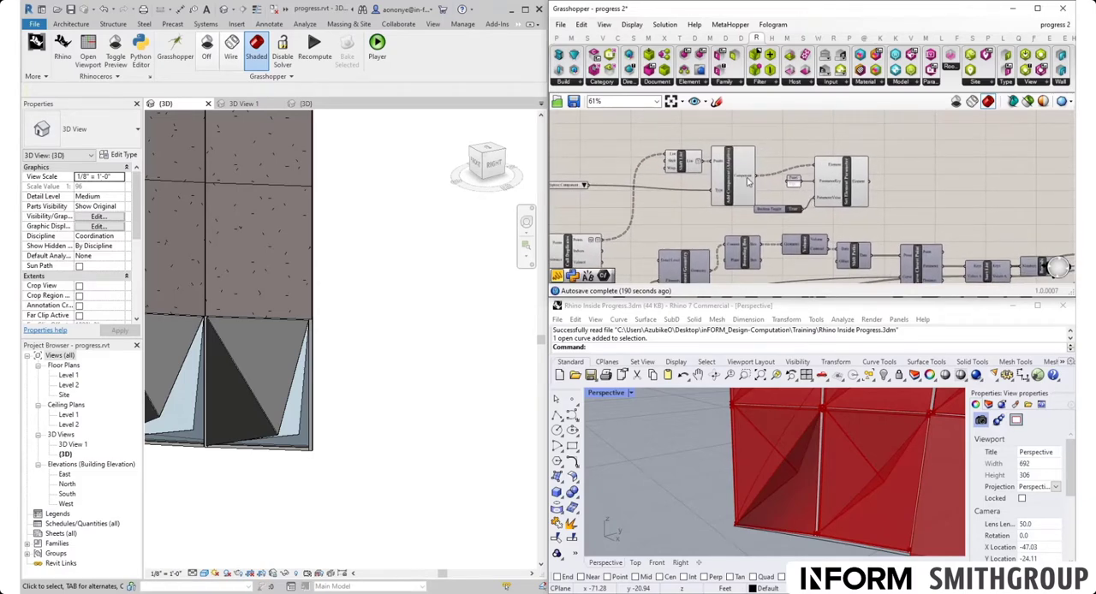
mouse_move(746, 181)
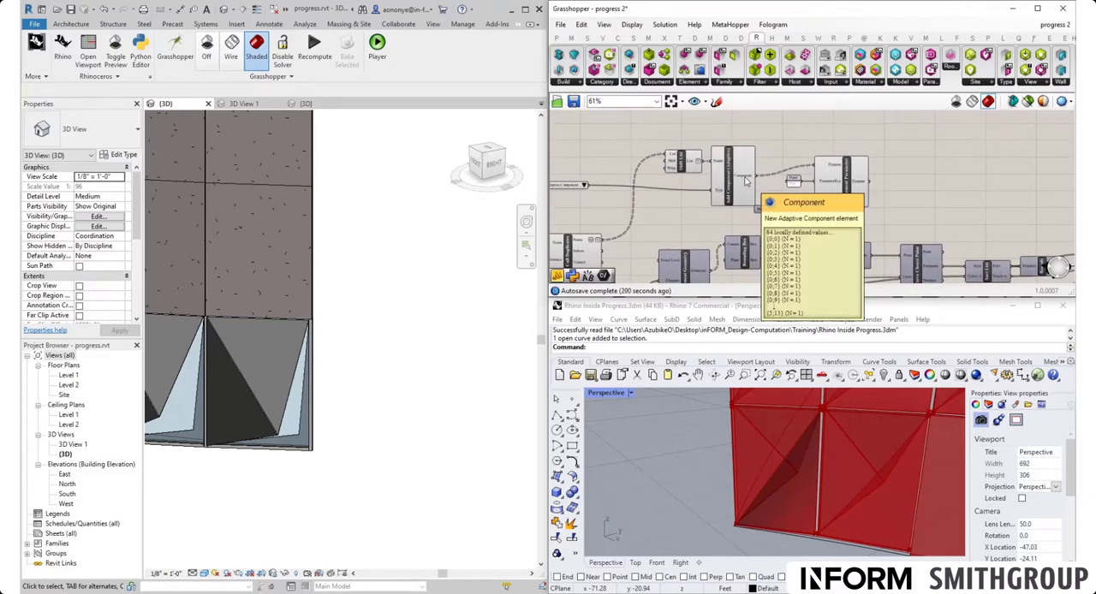
- Flatten the Component output of Add Component (Adaptive) that feeds the Flip Set Element Parameter
right_click_drag(746, 181, 791, 122)
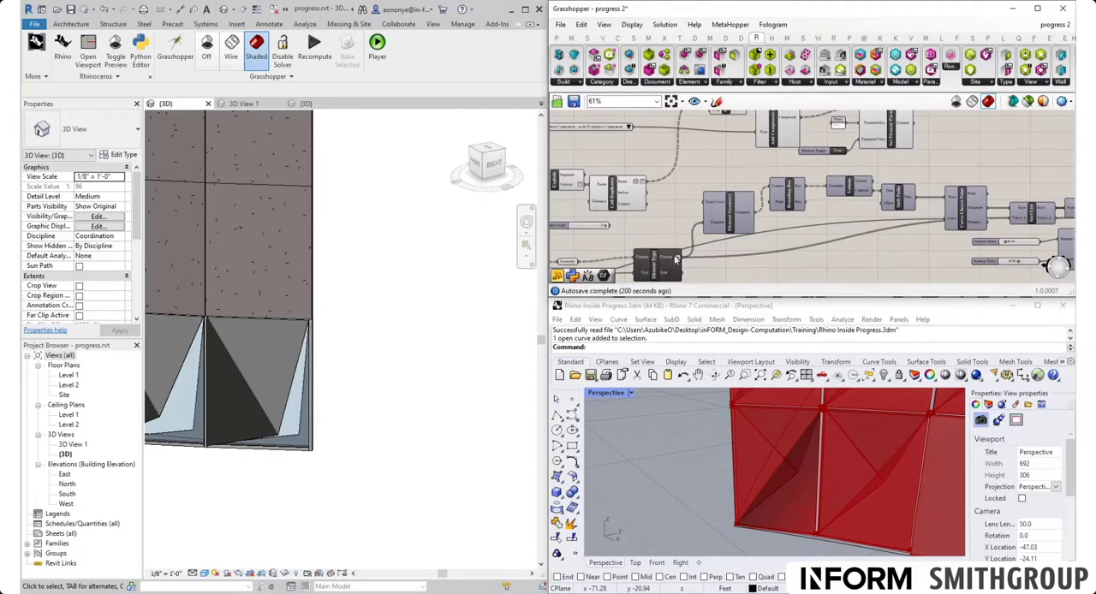
mouse_move(673, 260)
right_click_drag(779, 188, 719, 240)
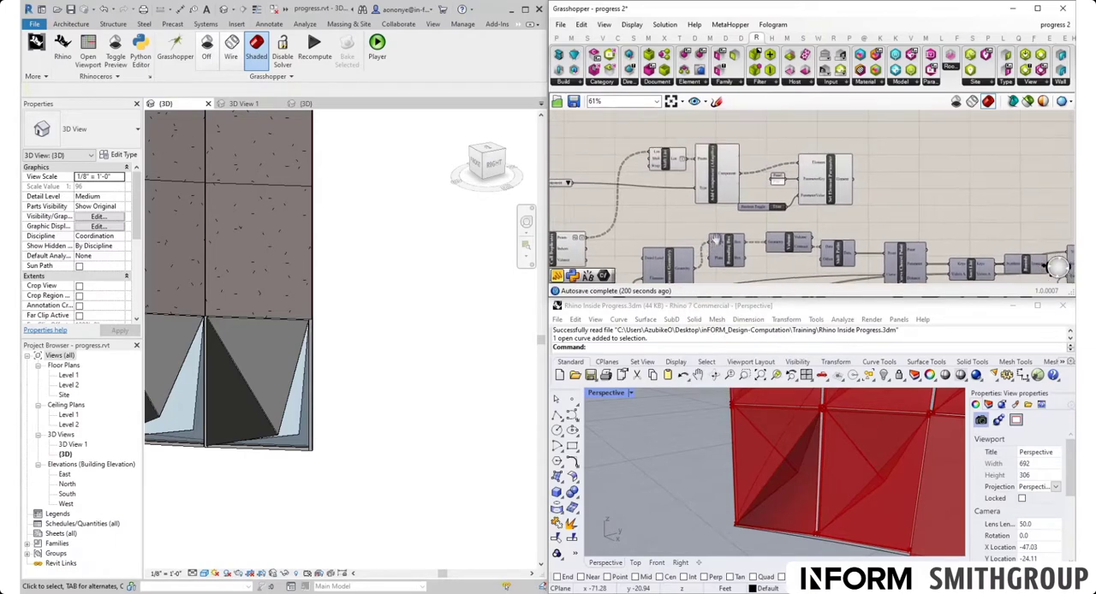
right_click(729, 177)
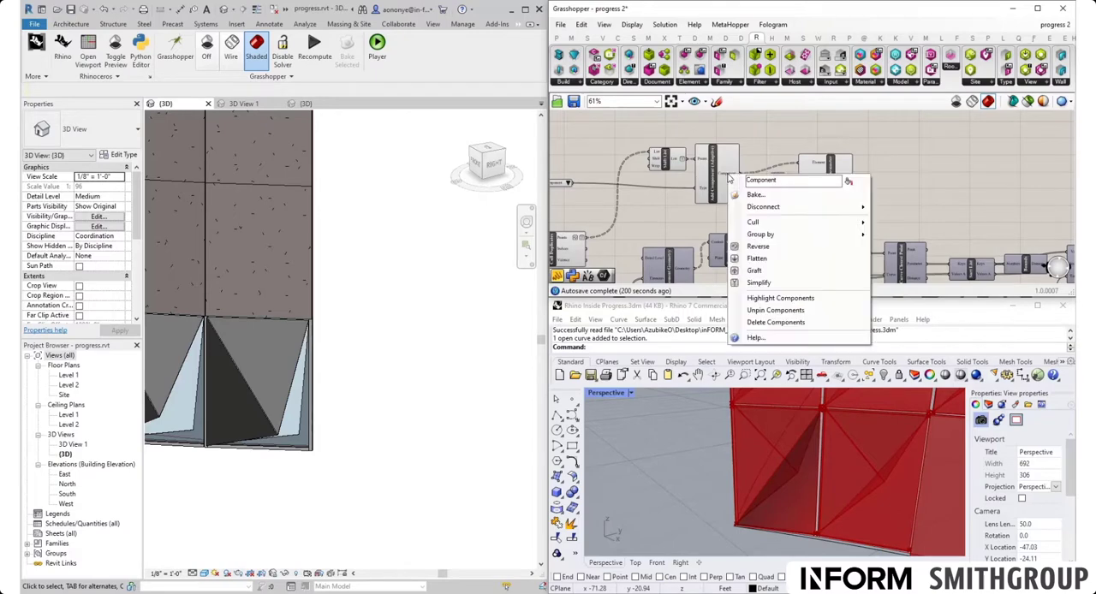
left_click(758, 259)
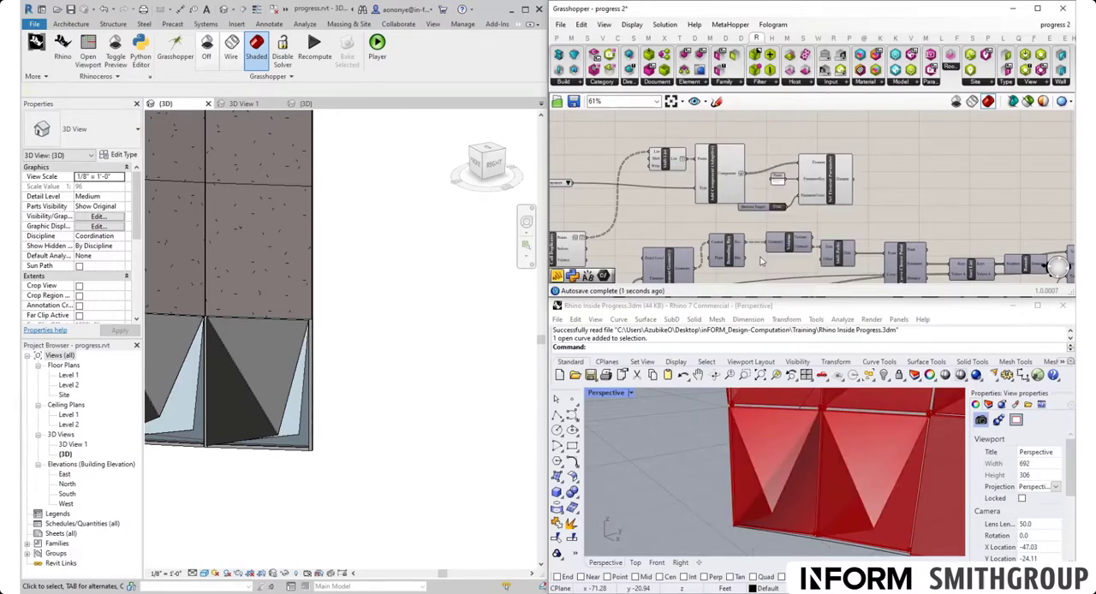
- Move the Flip Set Element Parameter with its panel and Boolean Toggle to just above the DiagonalParameter Set Element Parameter
left_click(825, 182)
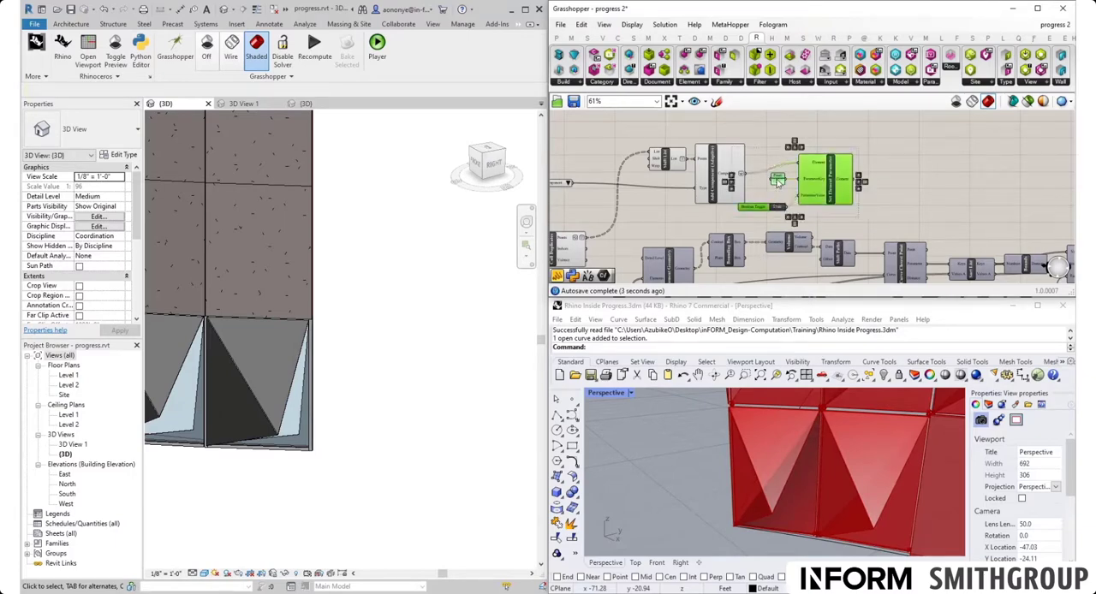
scroll(799, 192, "down", 4)
left_click_drag(795, 190, 987, 173)
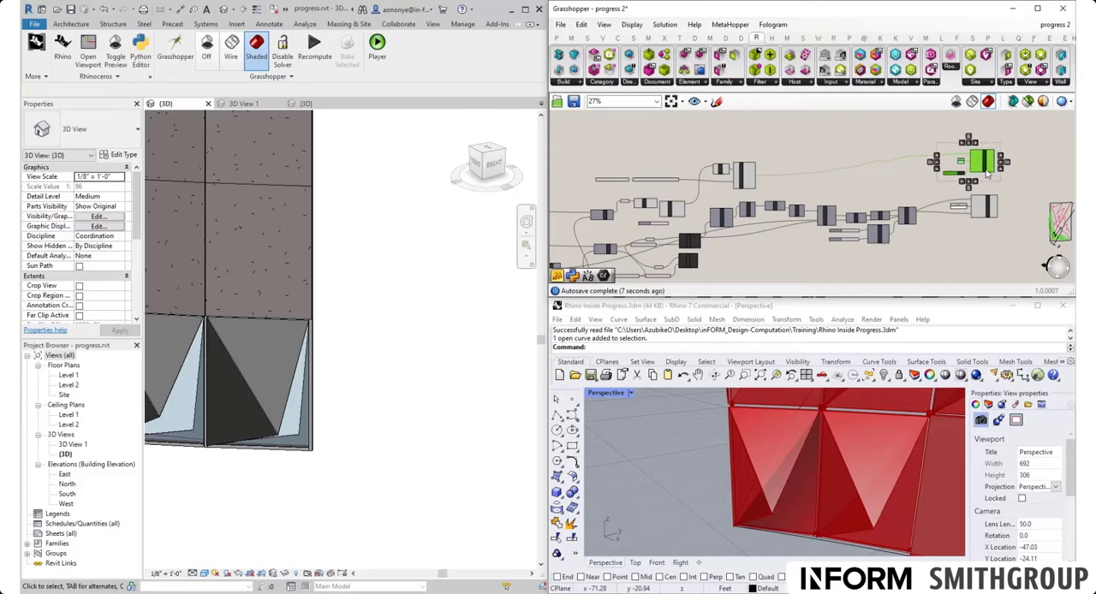
left_click(909, 193)
- Duplicate Remap Numbers, Construct Domain and its two number sliders, placing the copy beside the Flip parameter components
scroll(866, 171, "up", 4)
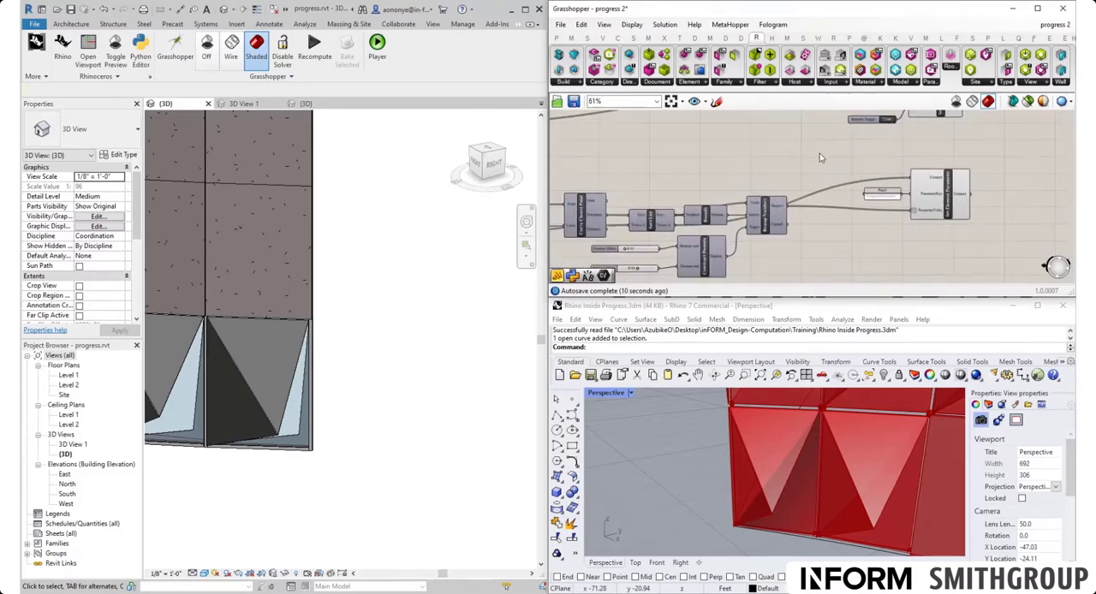
scroll(654, 279, "up", 2)
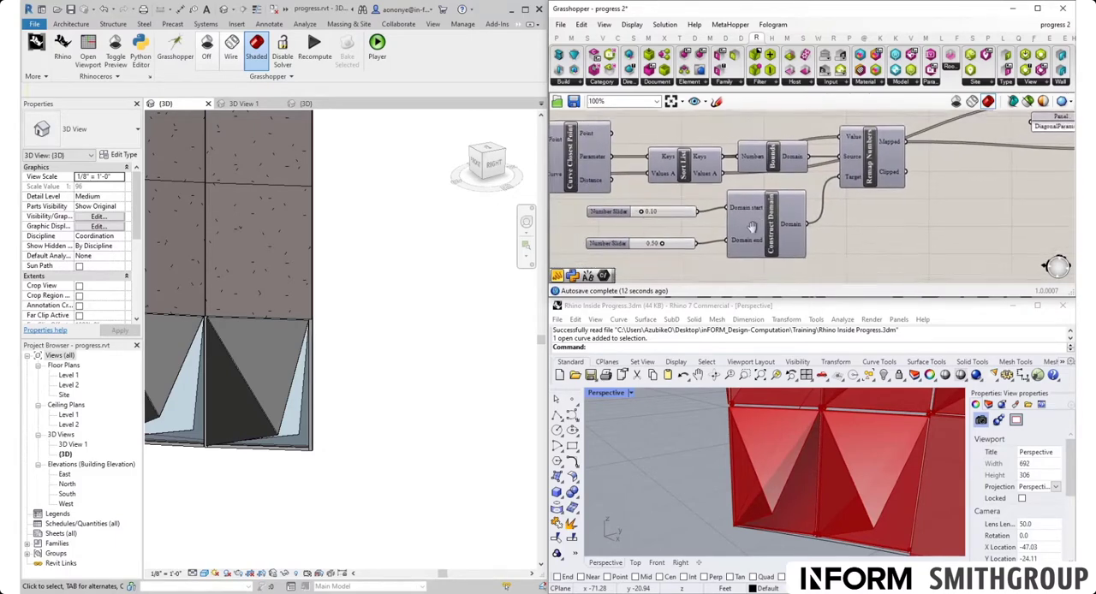
scroll(757, 232, "down", 1)
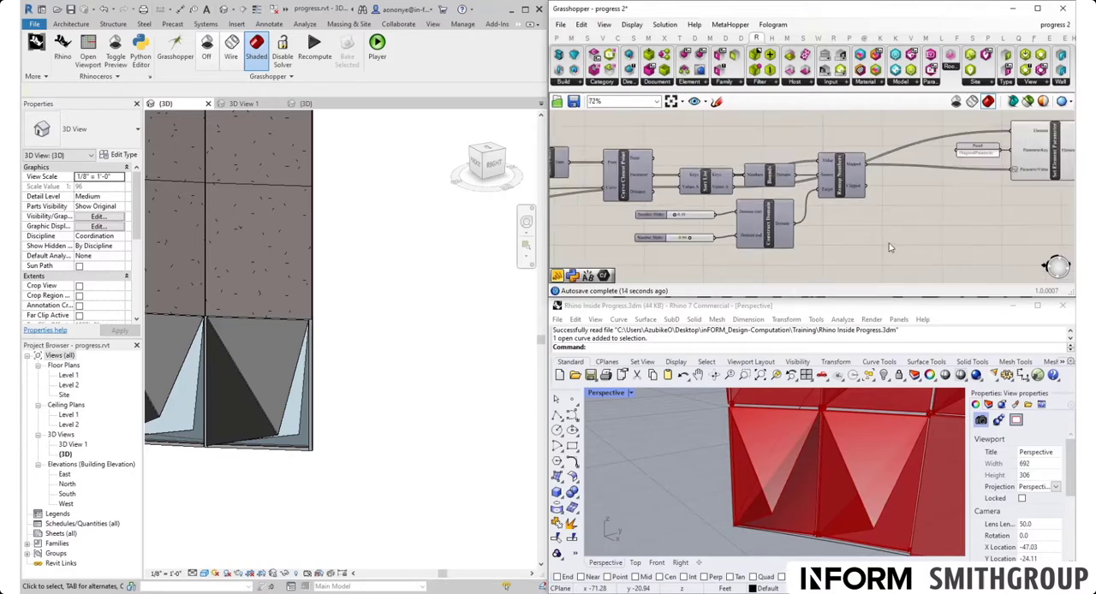
left_click_drag(904, 234, 831, 220)
left_click(840, 191)
left_click_drag(783, 269, 692, 208, "shift")
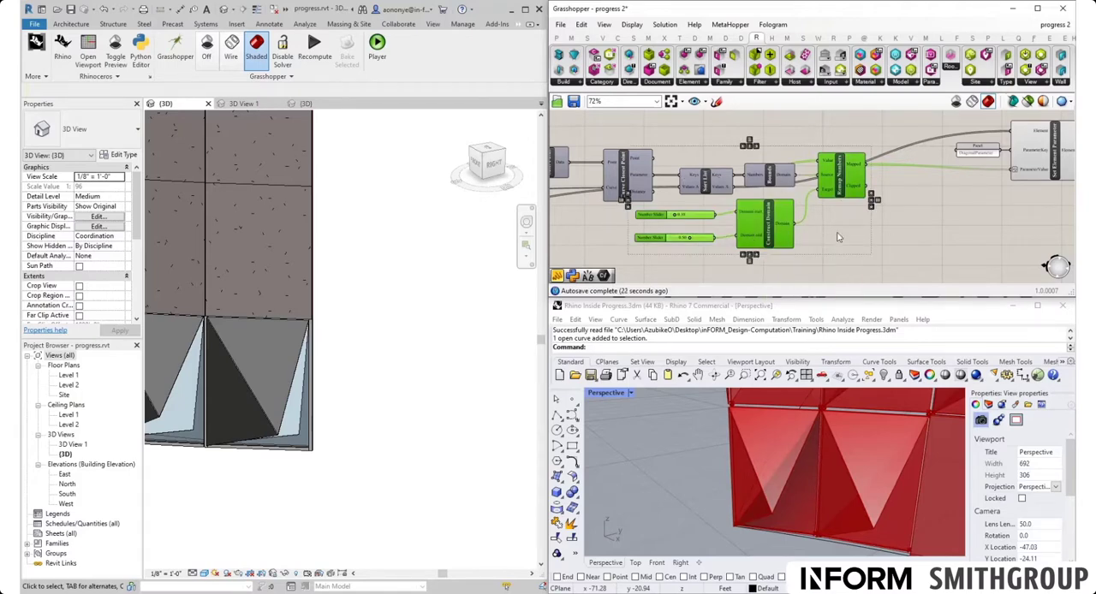
scroll(839, 237, "down", 5)
left_click_drag(840, 206, 842, 134)
left_click(866, 126)
scroll(873, 116, "up", 5)
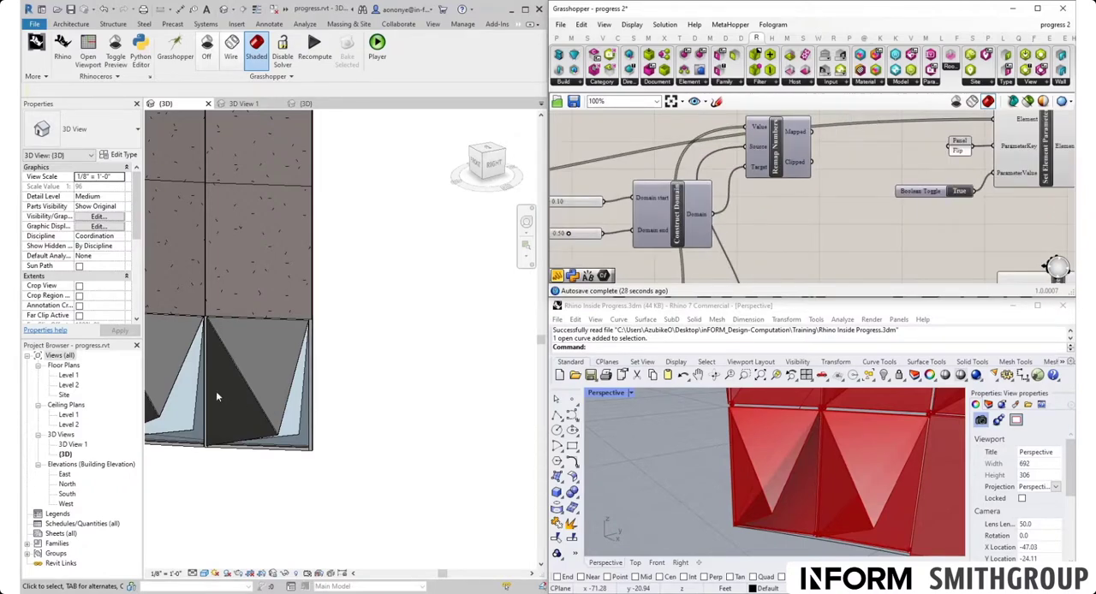
- Set the copied Construct Domain's sliders to 0.85 for Domain start and 0.25 for Domain end
right_click_drag(845, 239, 949, 241)
scroll(673, 213, "up", 1)
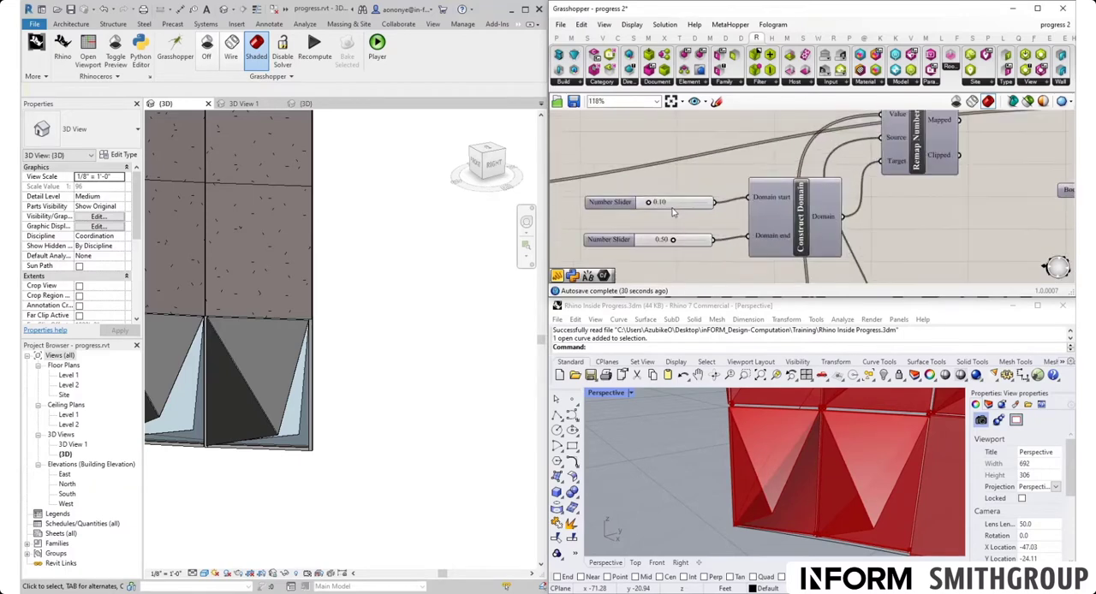
double_click(674, 204)
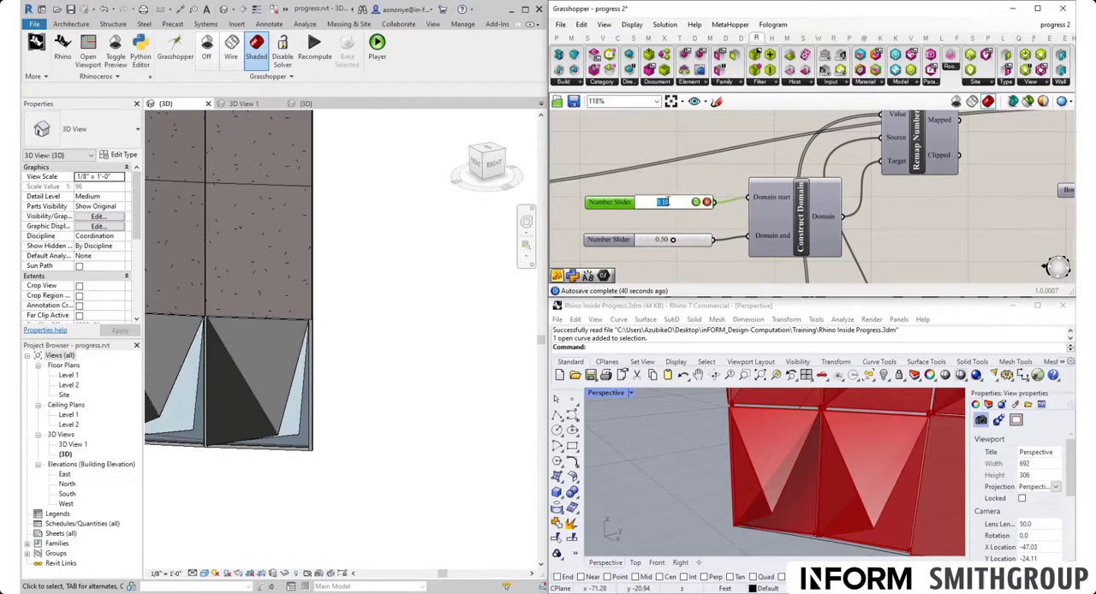
type("0.85")
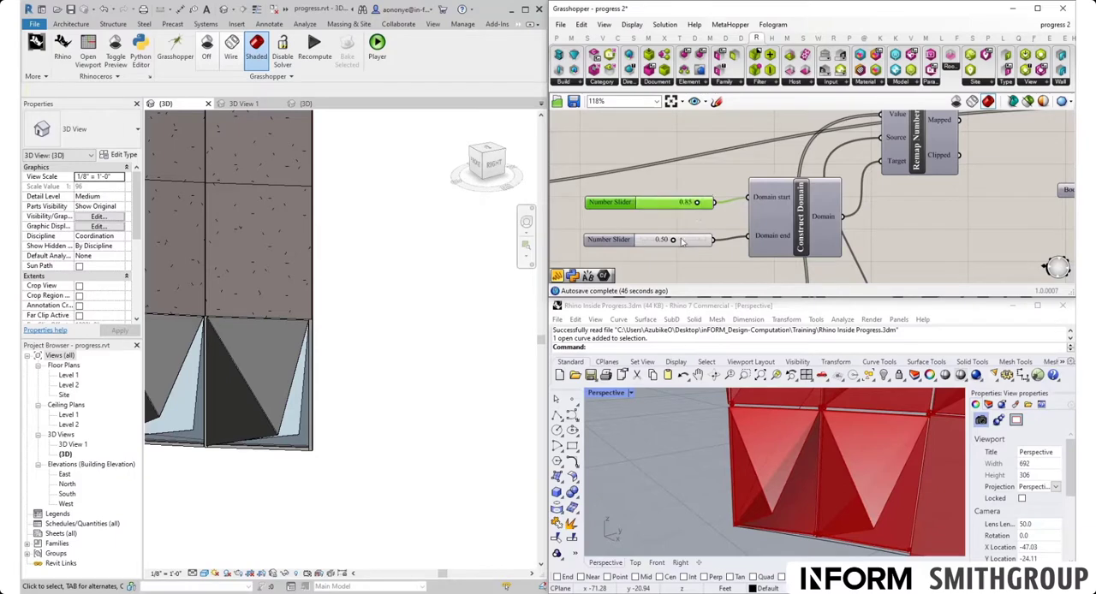
double_click(681, 239)
type("0.25")
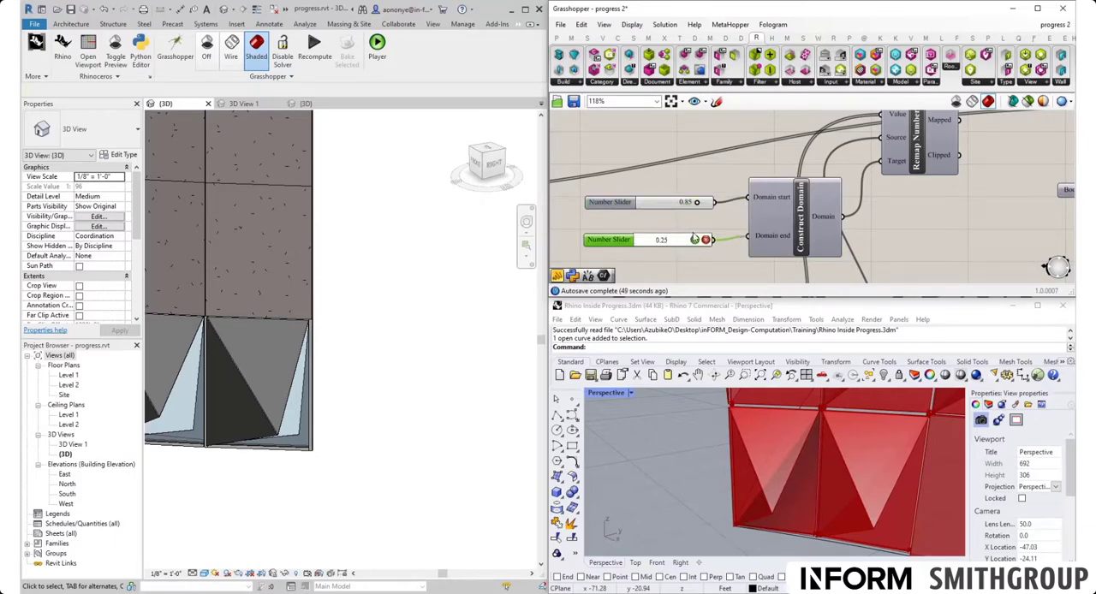
key("Return")
scroll(804, 186, "down", 3)
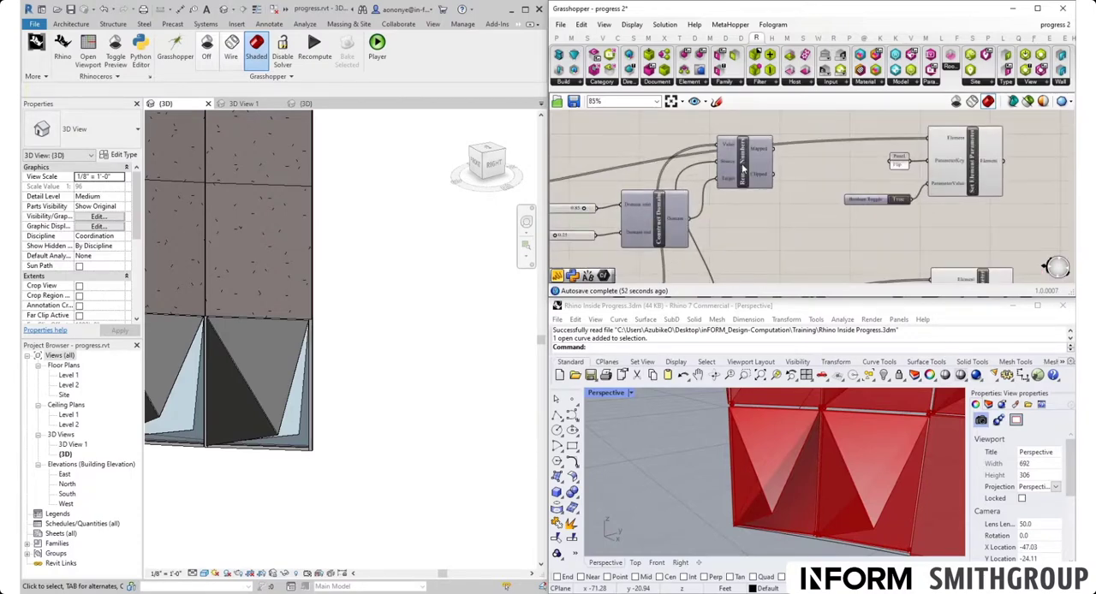
- Check the bottom-row corner panel's Aperture parameter in Revit and review the Flip and DiagonalParameter Set Element Parameter components in Grasshopper
left_click(741, 169)
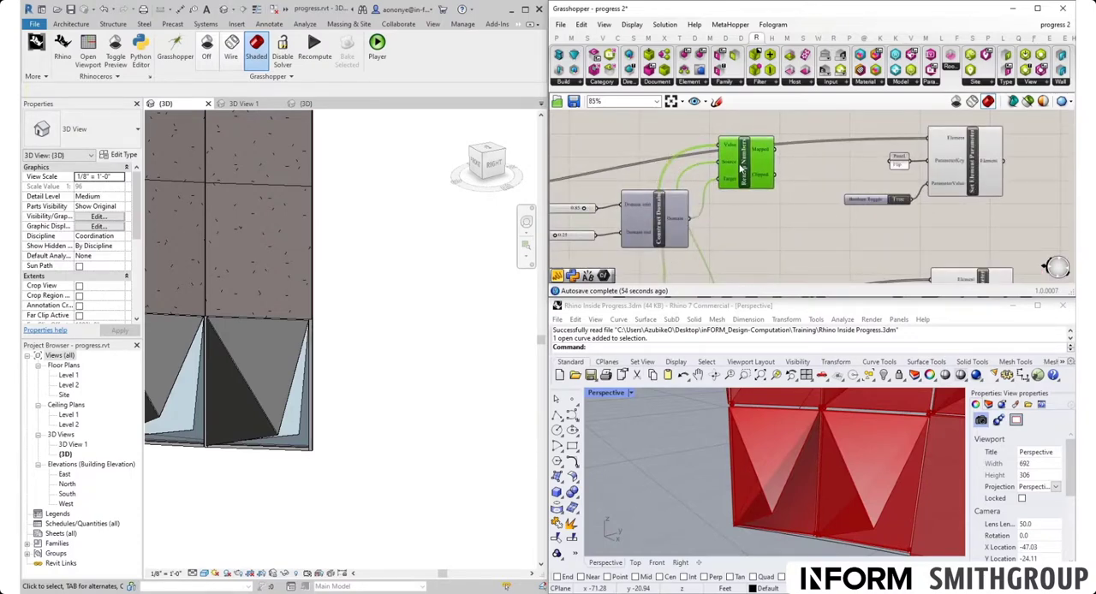
scroll(741, 169, "down", 3)
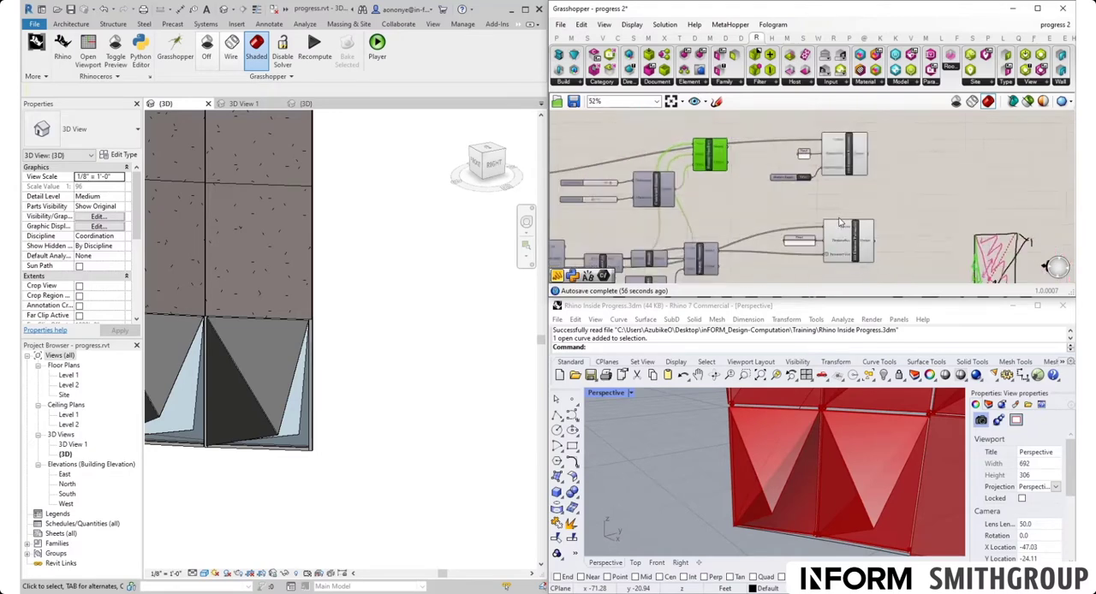
left_click(270, 378)
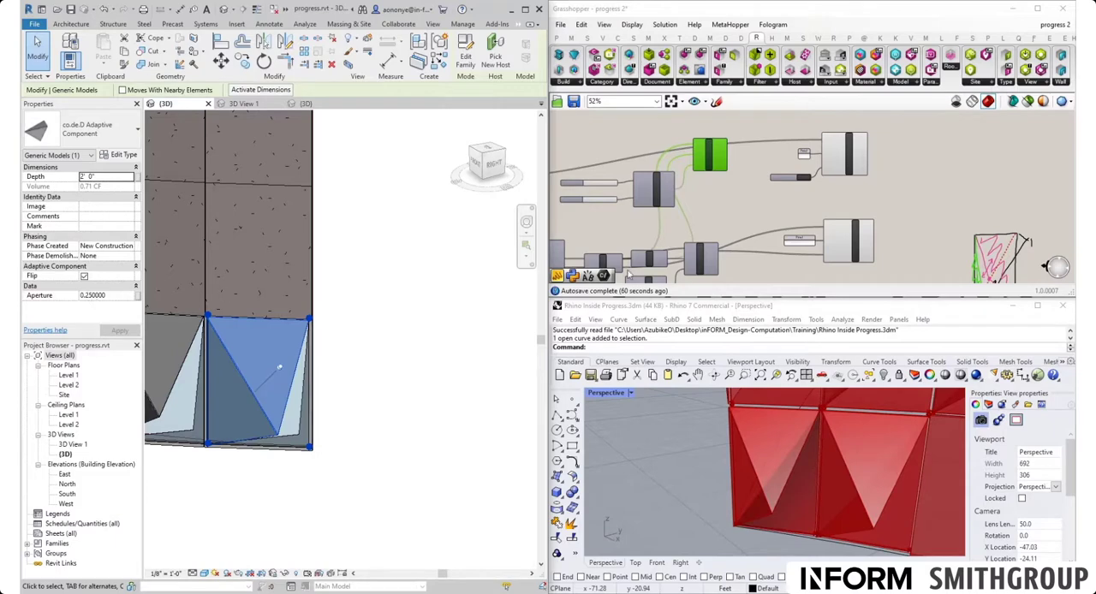
scroll(886, 245, "up", 3)
scroll(885, 245, "up", 1)
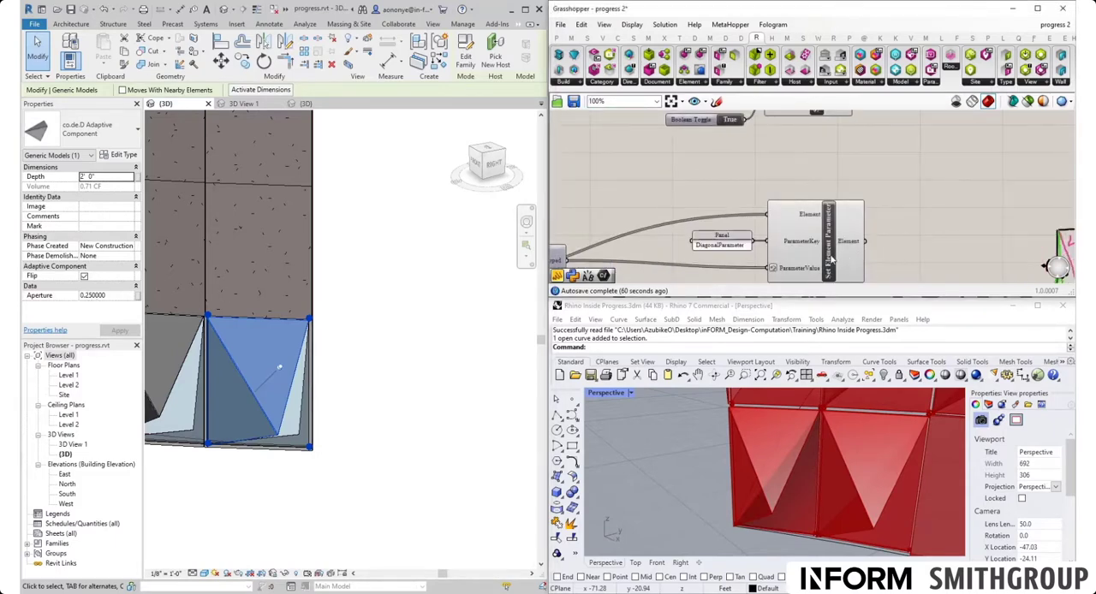
mouse_move(842, 183)
left_mouse_down()
mouse_move(741, 257)
mouse_move(837, 182)
left_mouse_up()
scroll(838, 178, "down", 3)
scroll(758, 156, "up", 4)
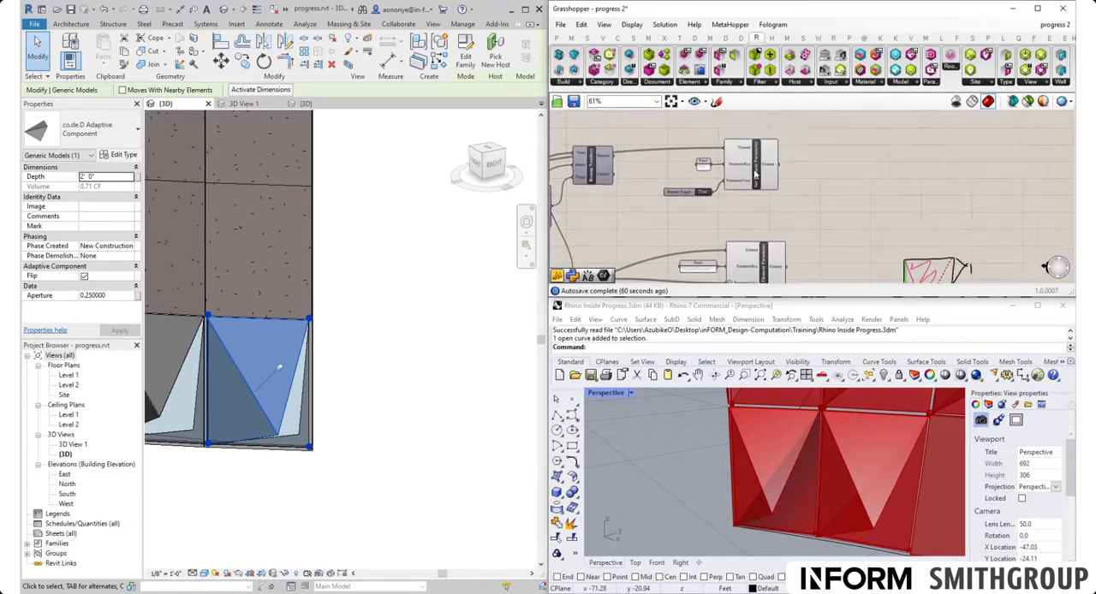
scroll(762, 171, "down", 2)
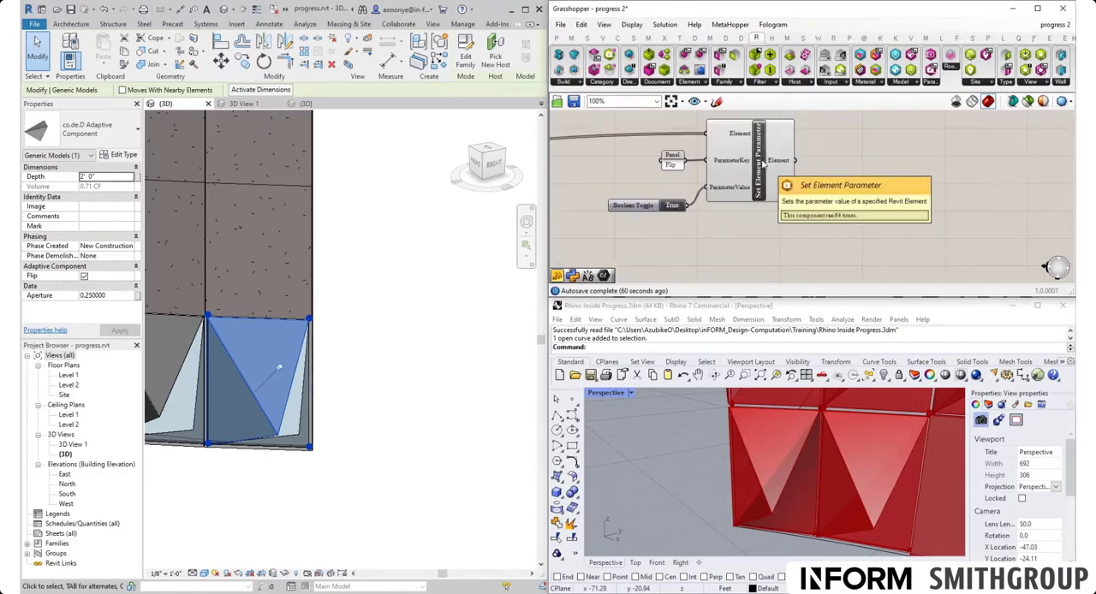
- Move the Flip Set Element Parameter, its panel and Boolean Toggle upward, clear of the copied Remap Numbers
right_click_drag(751, 225, 825, 251)
left_click_drag(825, 248, 753, 143)
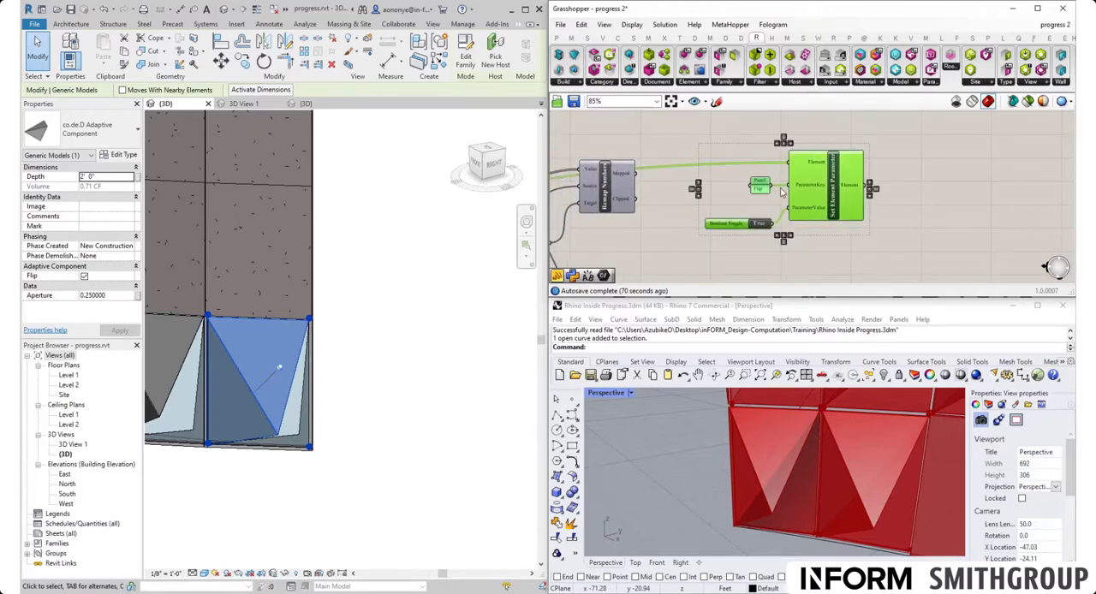
scroll(780, 186, "down", 3)
left_click_drag(817, 197, 812, 147)
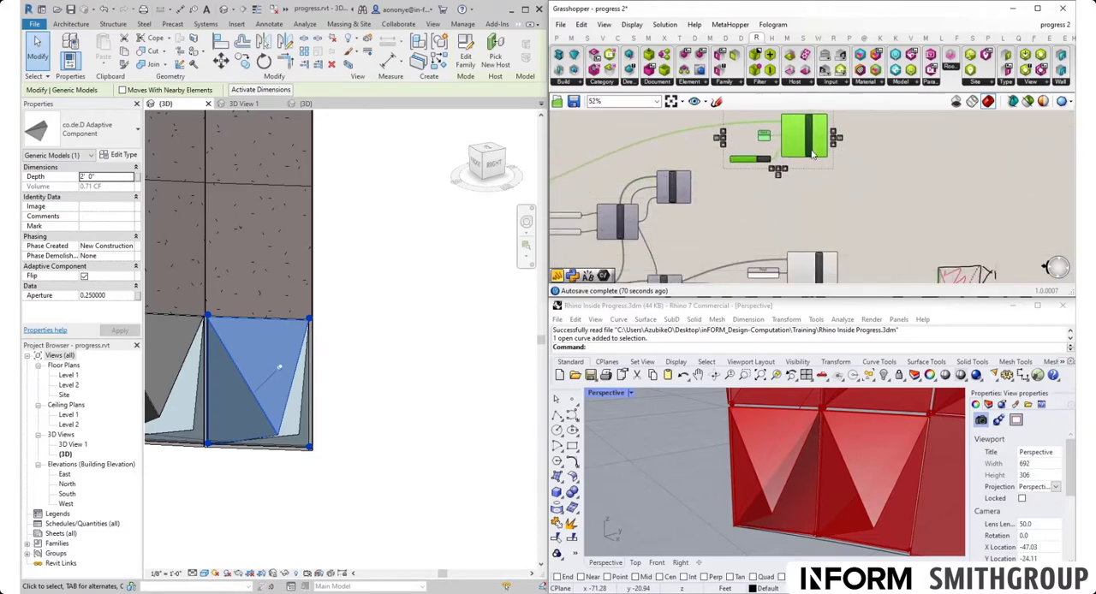
left_click(815, 199)
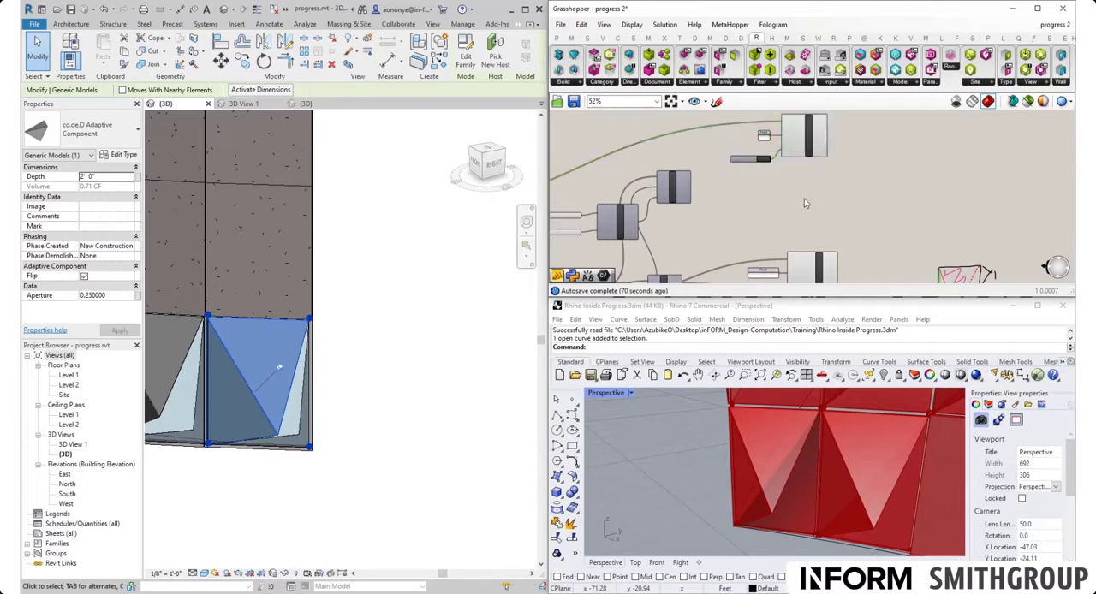
- Add another Set Element Parameter component and place it just beyond the Flip one
scroll(809, 196, "down", 5)
scroll(752, 200, "up", 5)
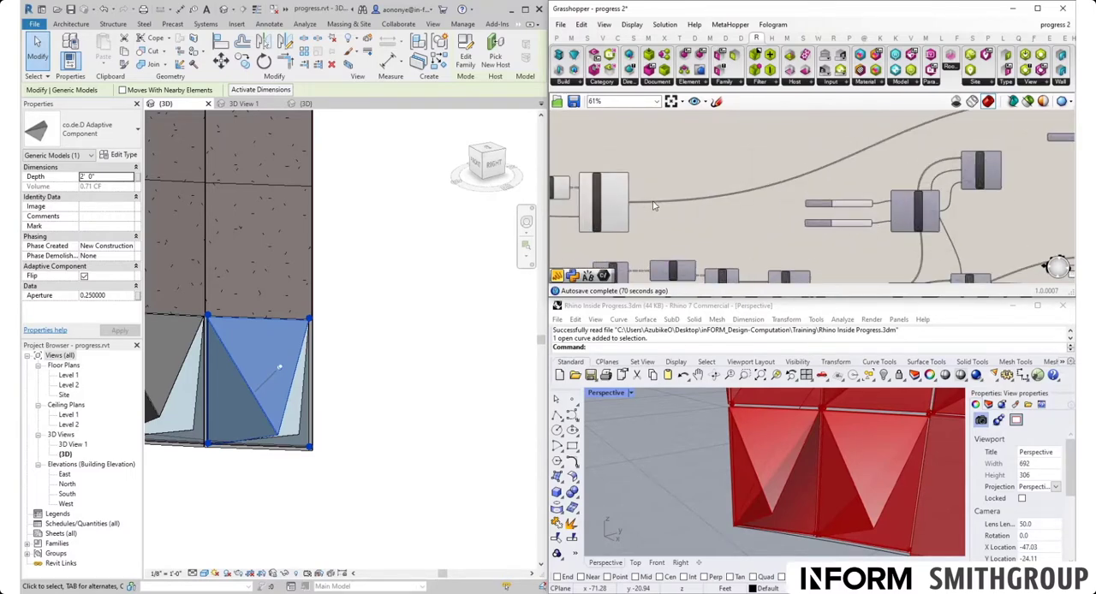
double_click(661, 151)
type("set")
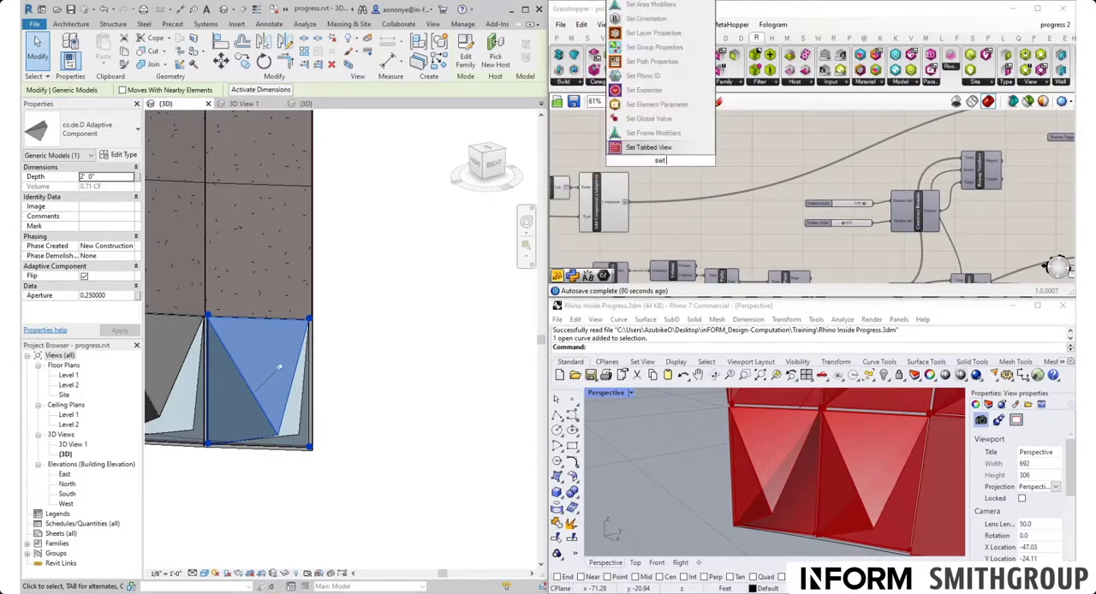
type(" para")
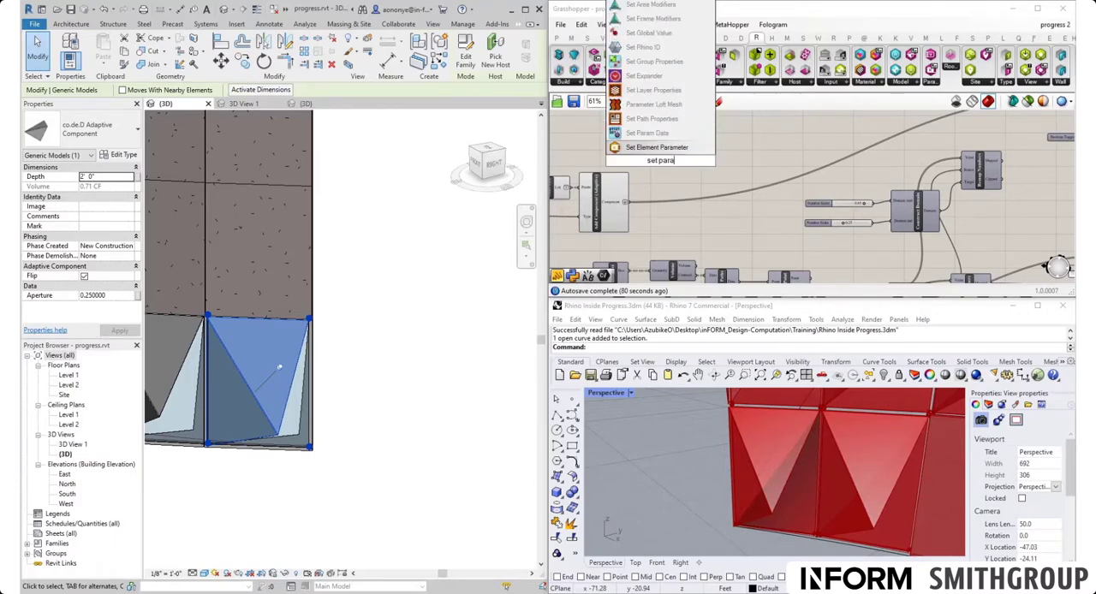
left_click(673, 148)
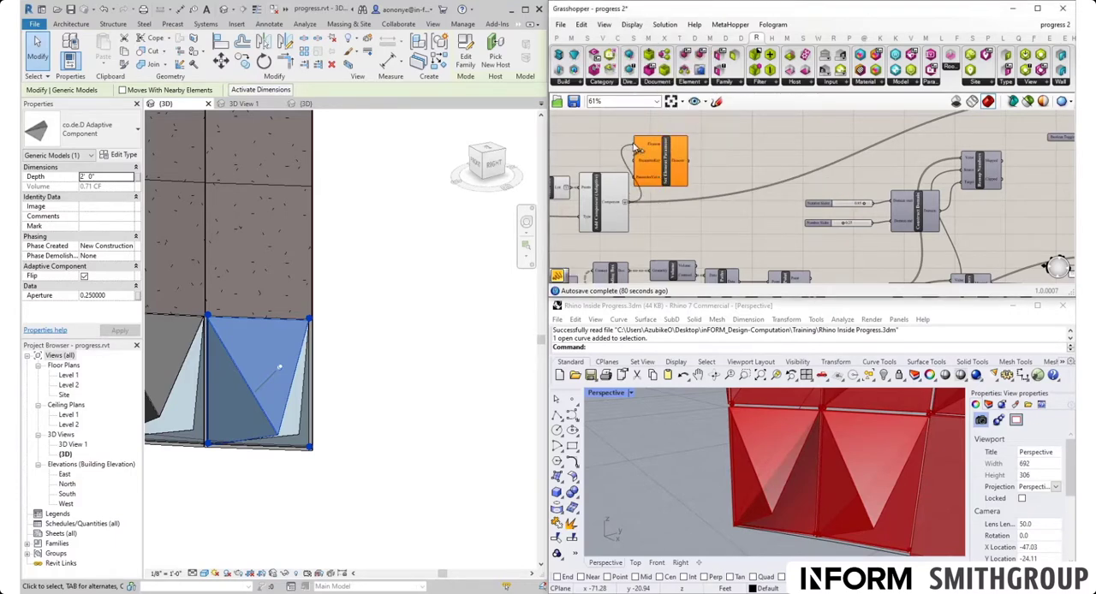
left_click_drag(661, 159, 809, 156)
scroll(662, 195, "down", 5)
scroll(821, 179, "up", 6)
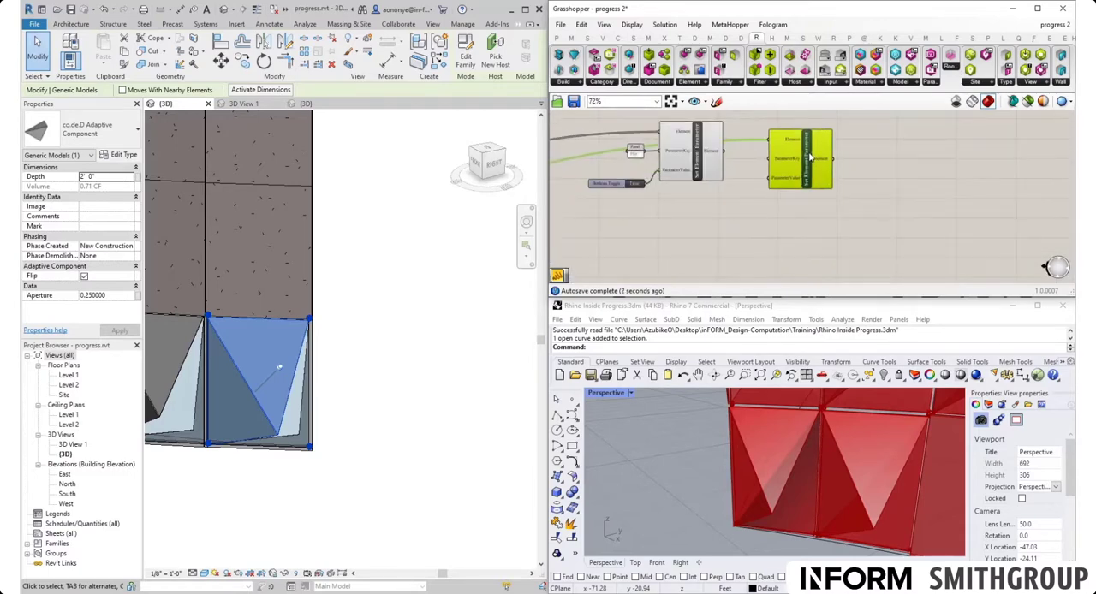
- Connect the Flip component's Element output to the new Set Element Parameter's Element input, and align the Boolean Toggle with its ParameterValue input
left_click_drag(724, 152, 815, 181)
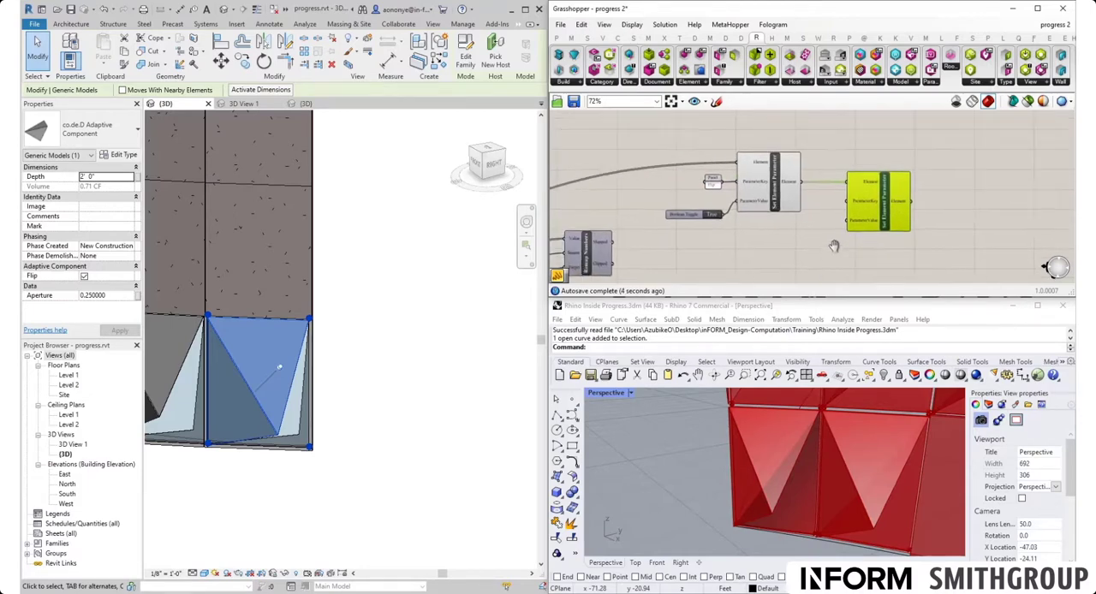
scroll(757, 217, "up", 2)
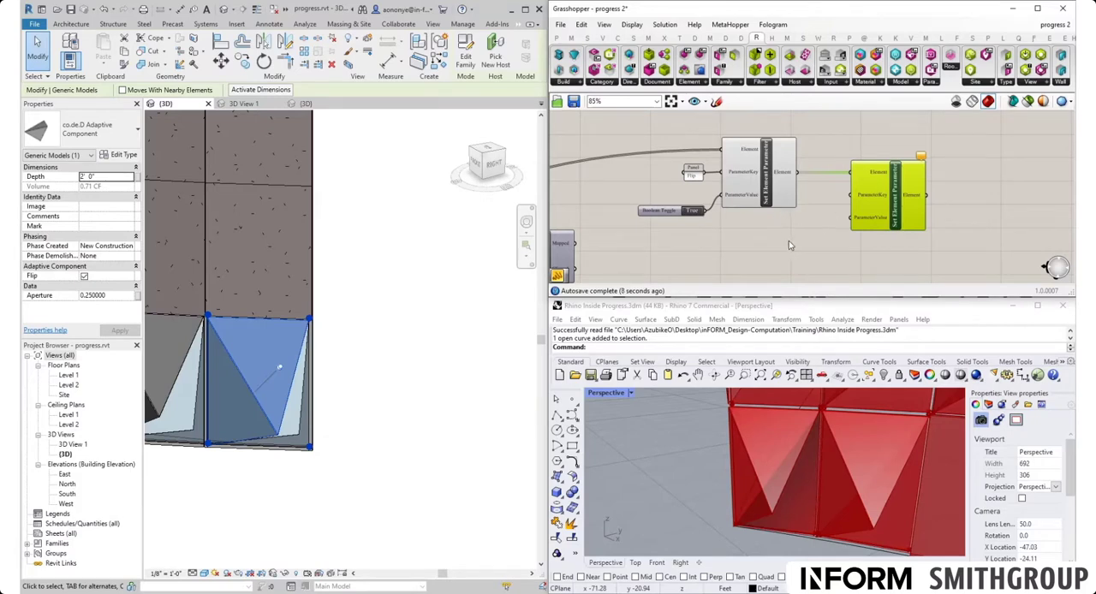
left_click_drag(677, 213, 677, 197)
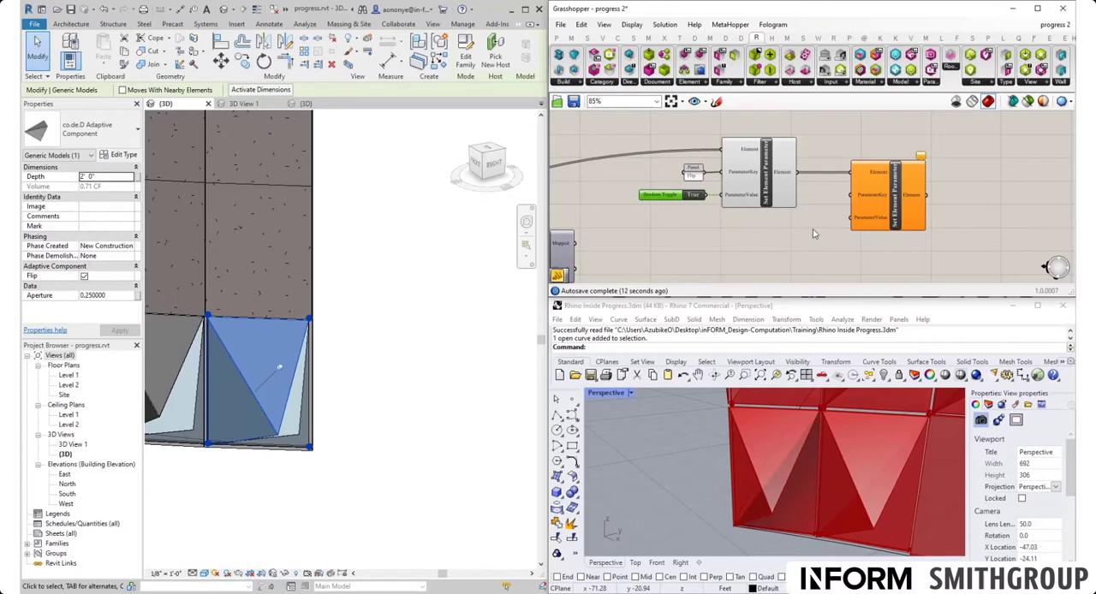
- Add a text panel reading Aperture and connect it to the new Set Element Parameter's ParameterKey input
scroll(829, 227, "up", 1)
right_click_drag(829, 227, 879, 215)
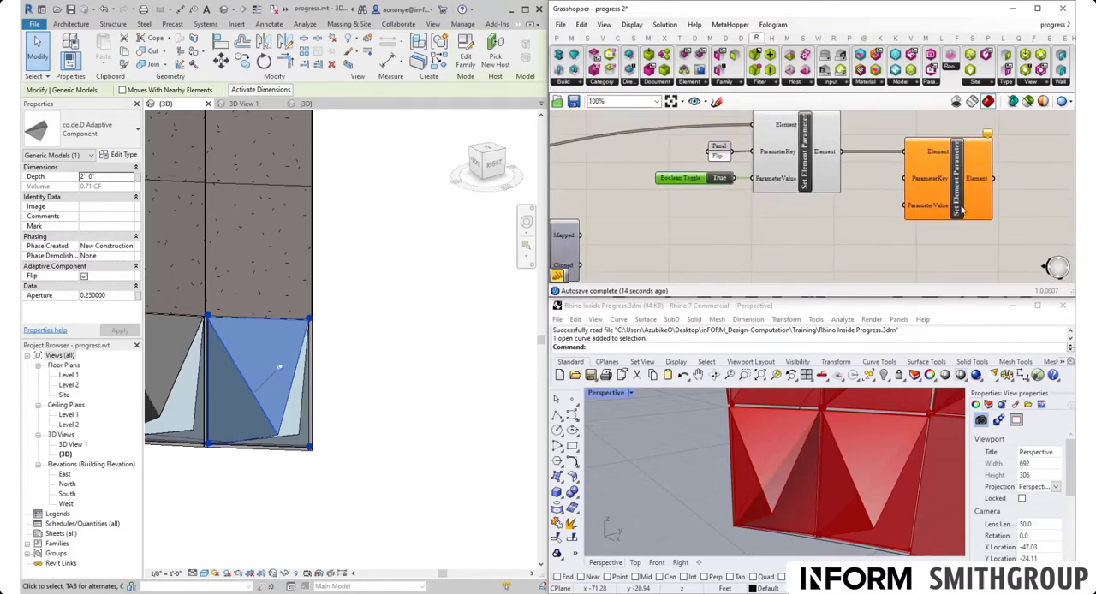
mouse_move(832, 156)
double_click(841, 235)
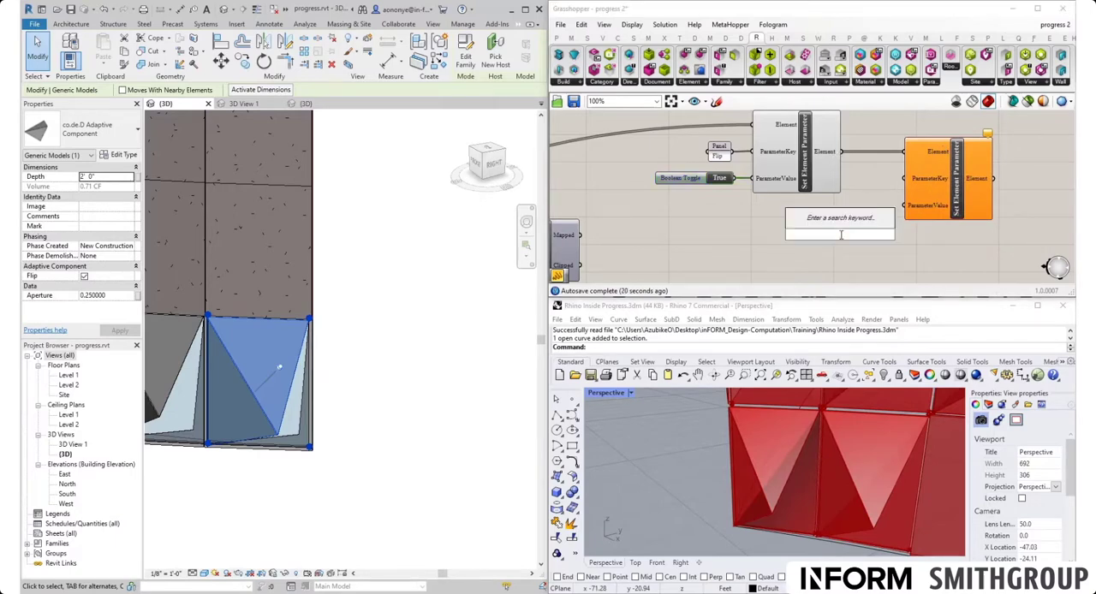
type("//Ape")
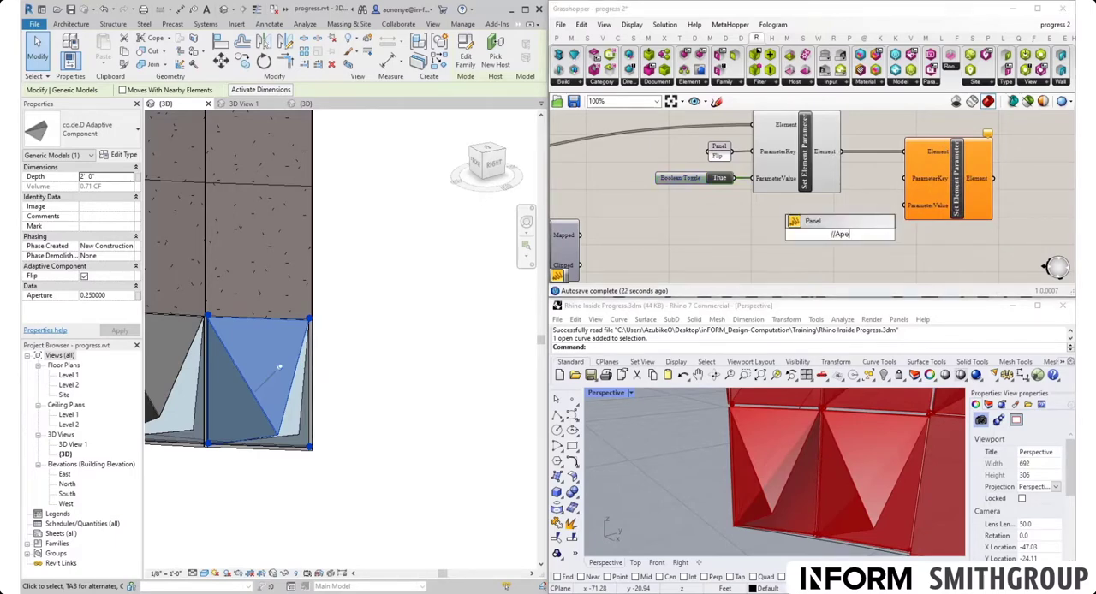
type("rture")
key("Return")
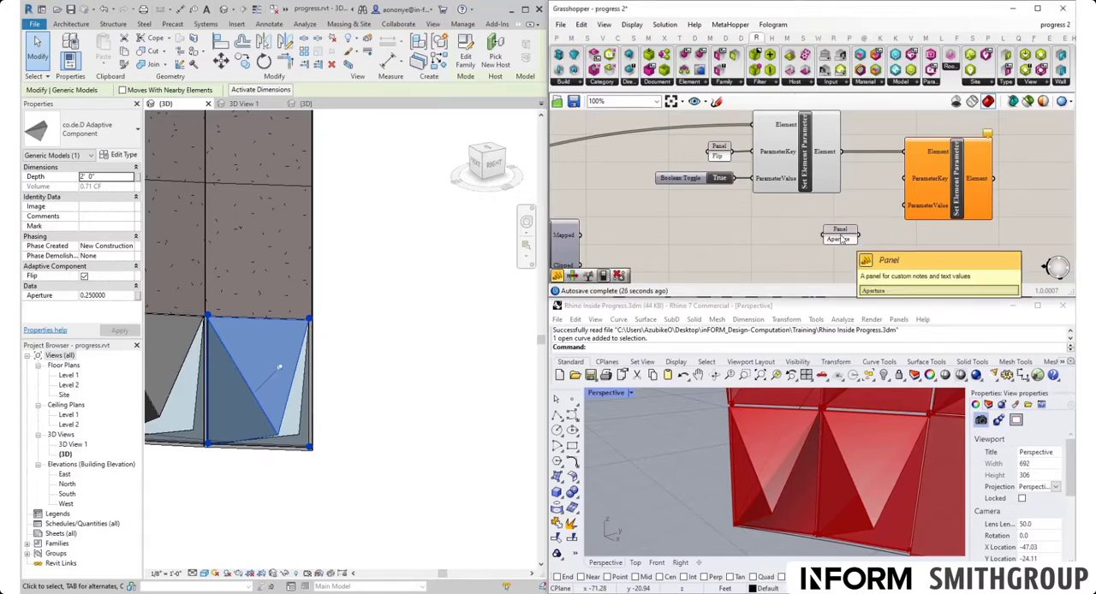
left_click_drag(858, 235, 842, 211)
- Reposition the copied Remap Numbers component and connect its Mapped output to the Aperture Set Element Parameter's ParameterValue input
scroll(817, 218, "down", 3)
right_click_drag(728, 224, 744, 183)
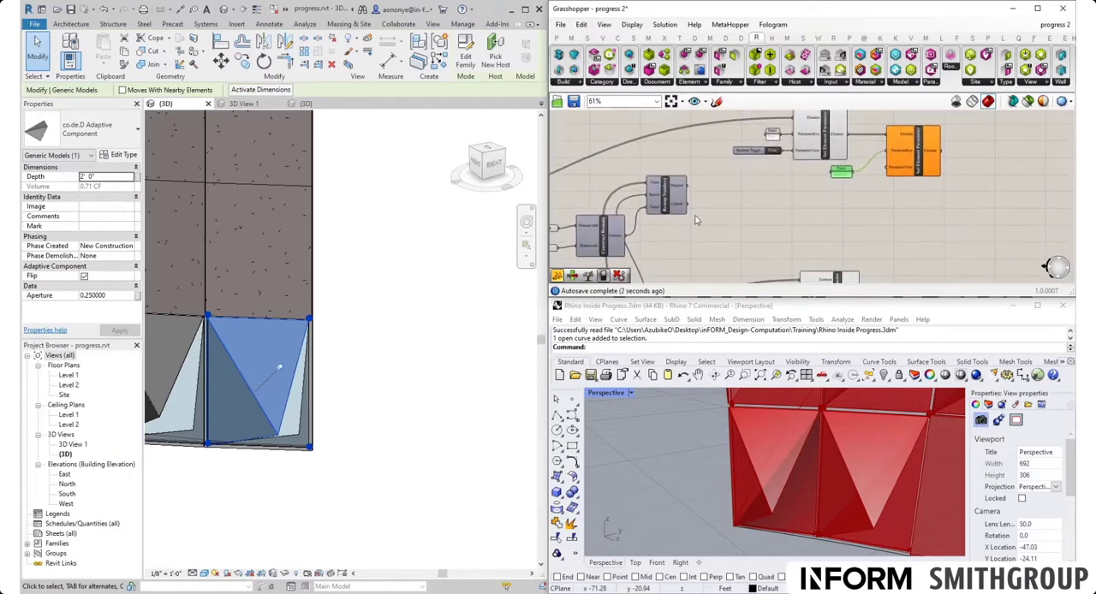
left_click_drag(668, 190, 833, 174)
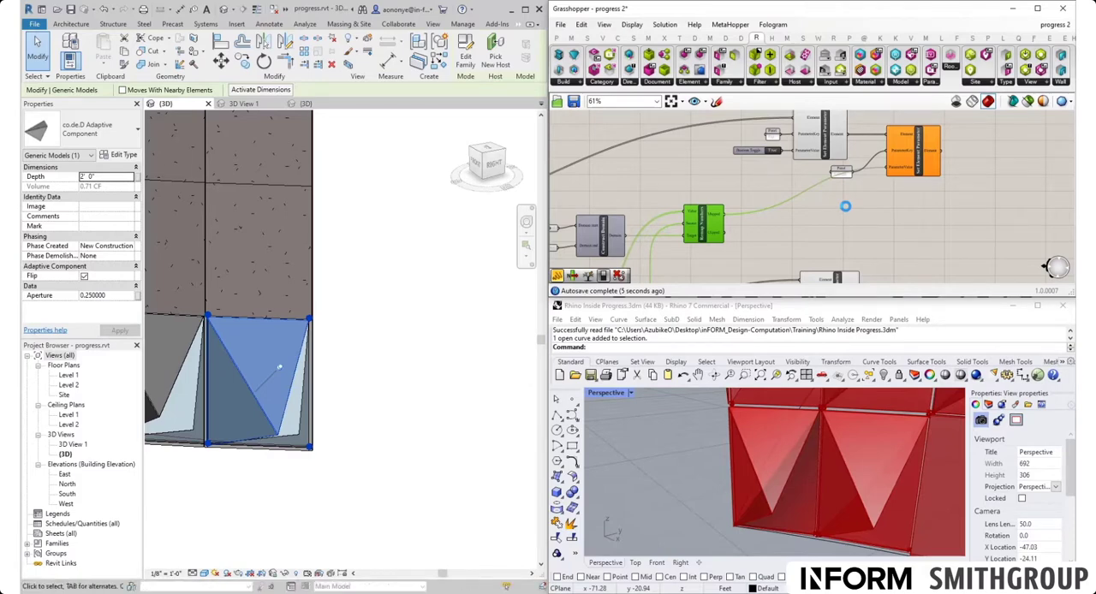
- Examine the updated panels across the Revit facade in {3D} and 3D View 1, and check a second-row panel's Aperture parameter
scroll(383, 341, "down", 8)
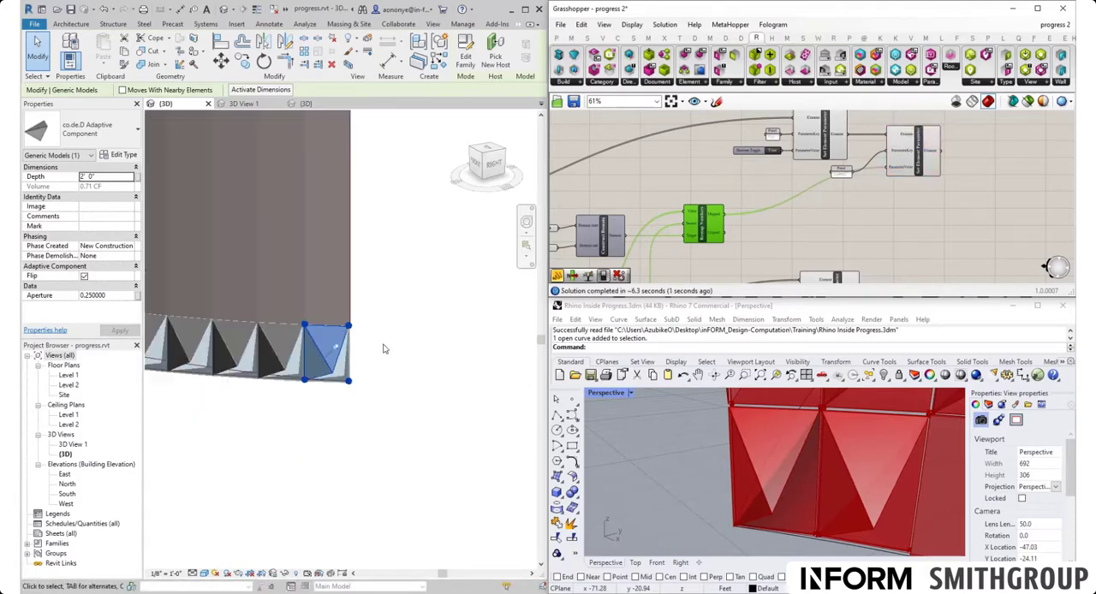
middle_click_drag(245, 365, 411, 352, "shift")
scroll(411, 352, "down", 3)
scroll(291, 334, "up", 8)
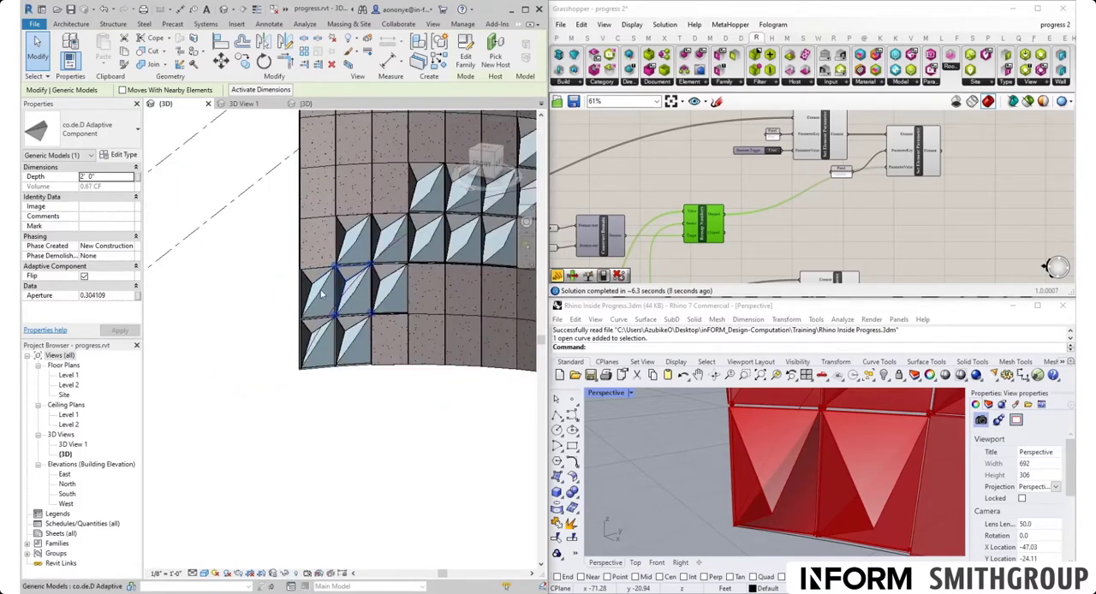
scroll(317, 291, "down", 6)
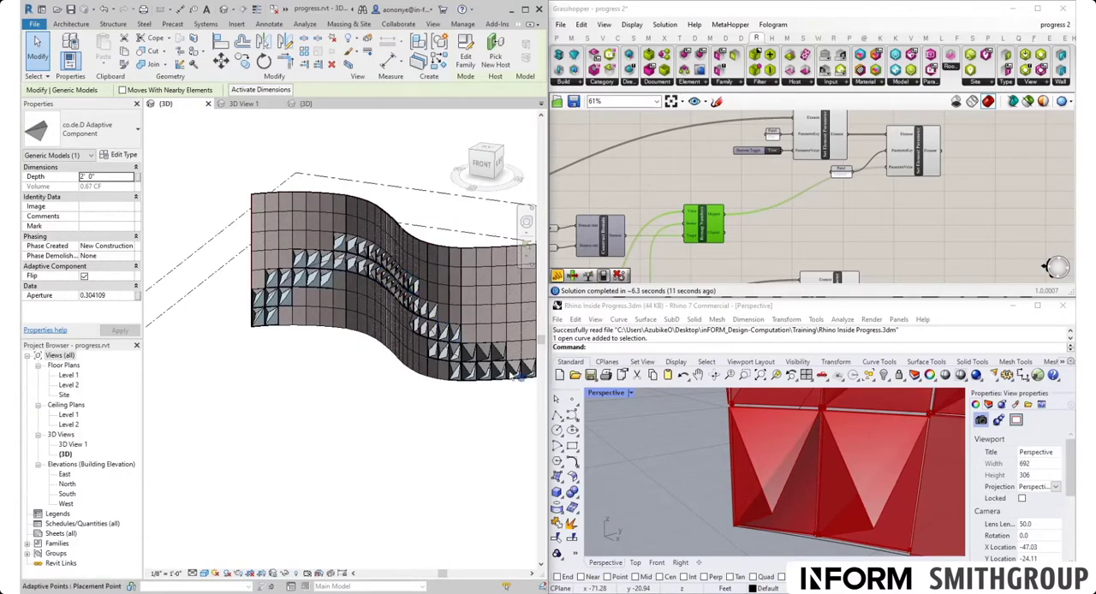
double_click(73, 445)
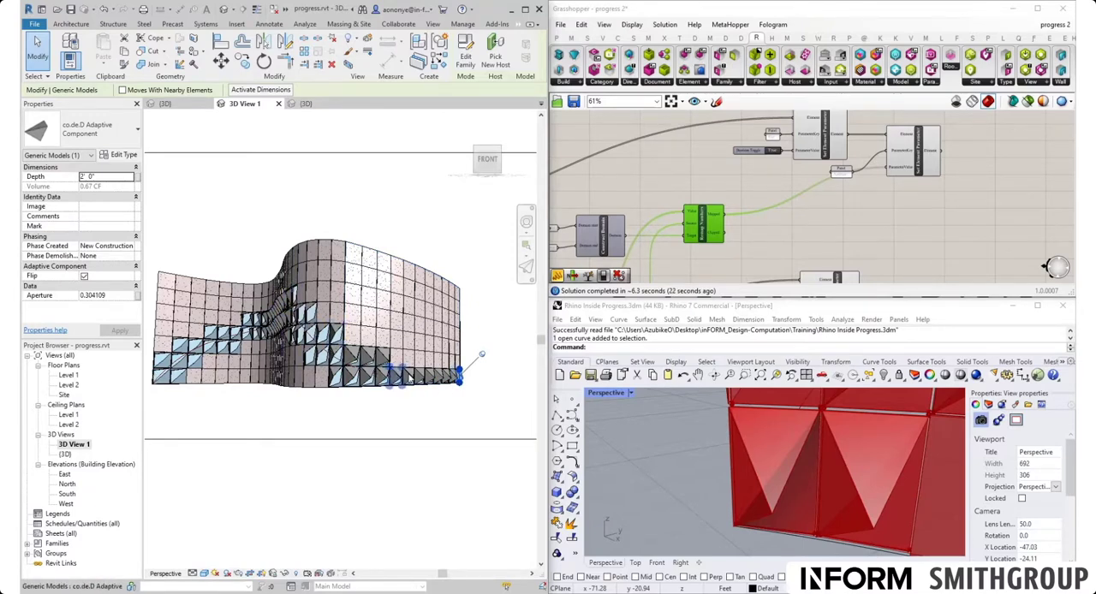
left_click(452, 416)
scroll(388, 378, "up", 4)
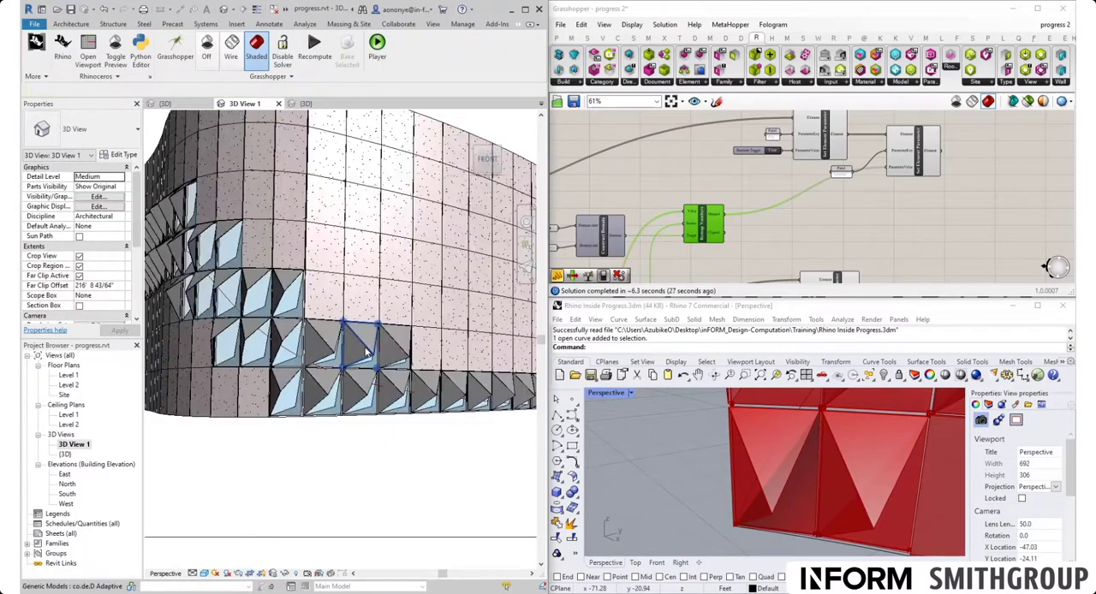
left_click(367, 351)
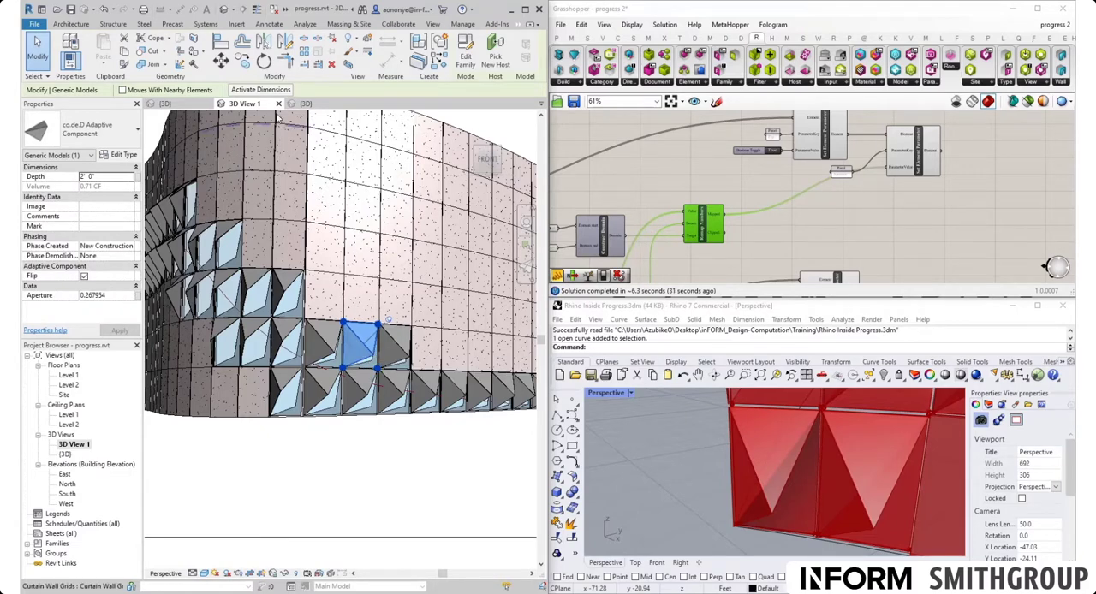
- Return to the project's {3D} view and compare an edge panel's Aperture parameter with the chained Set Element Parameter components in Grasshopper
left_click(305, 103)
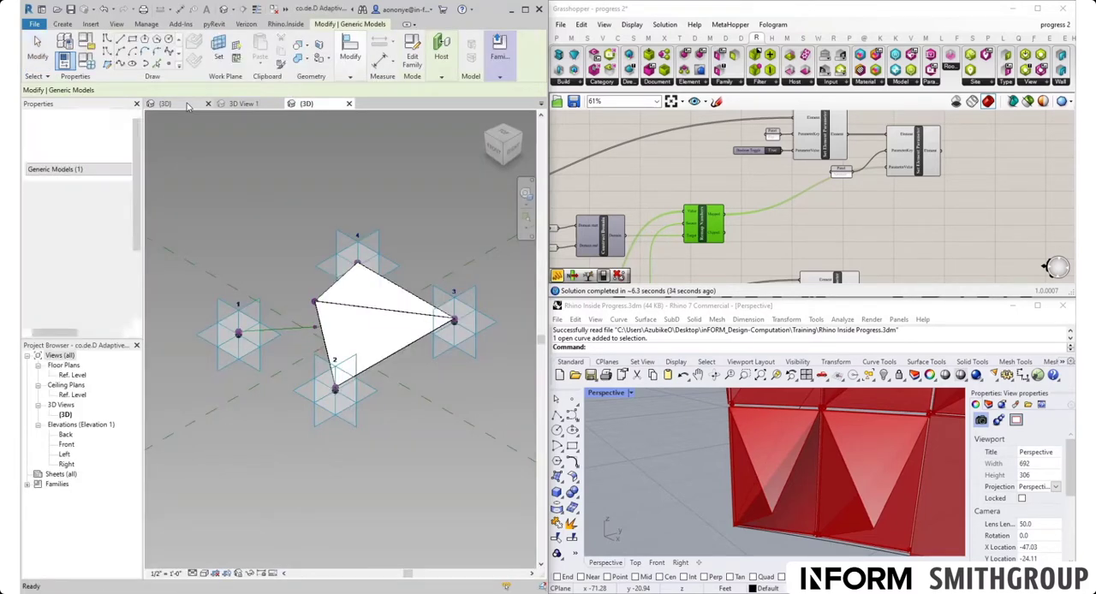
left_click(188, 104)
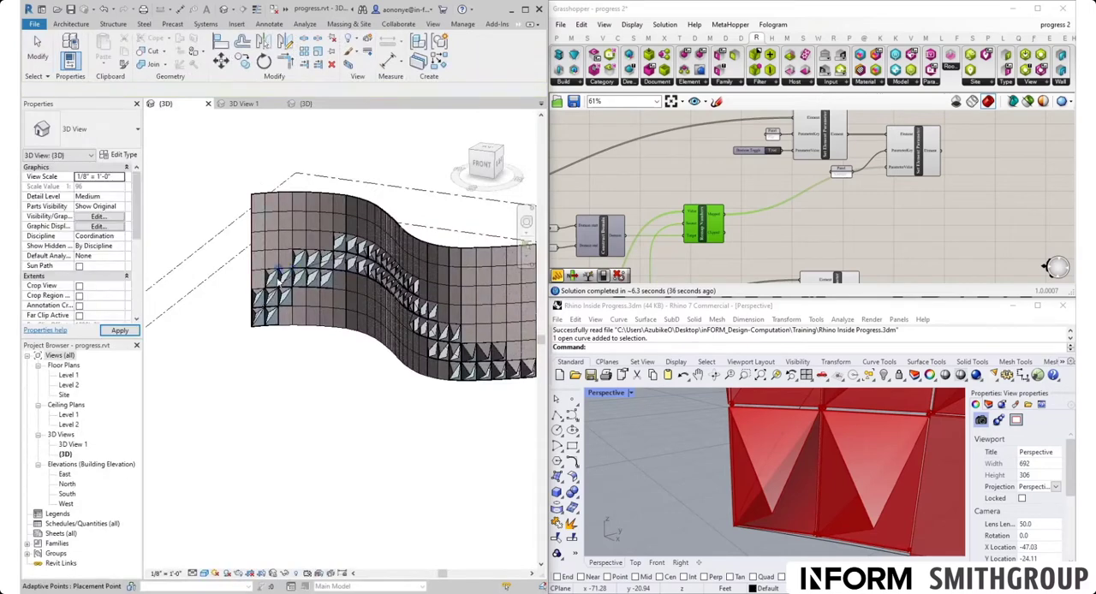
scroll(257, 291, "up", 6)
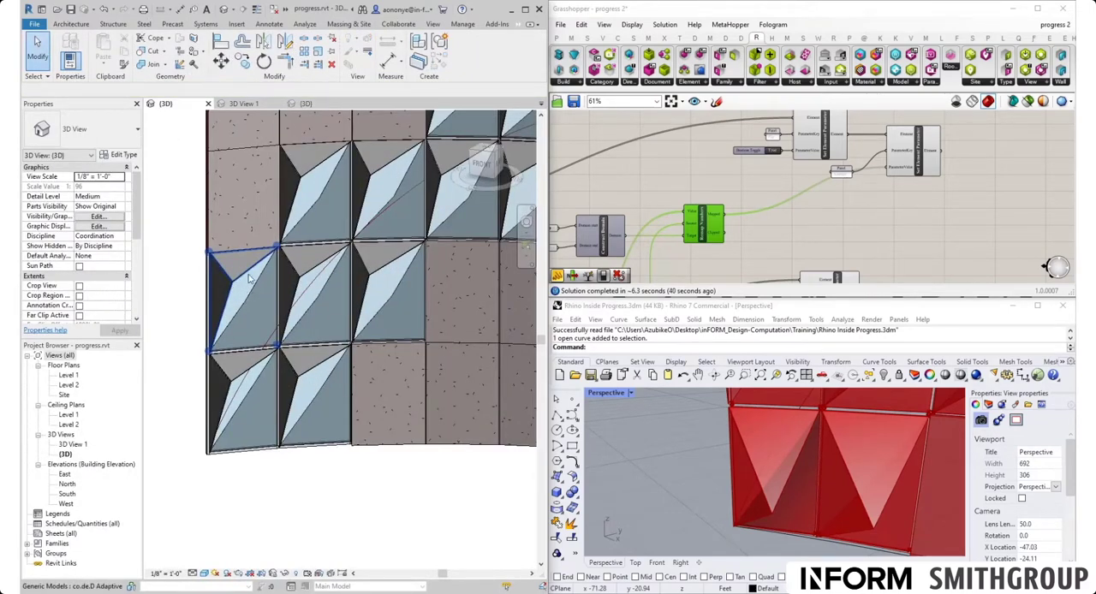
left_click(875, 191)
right_click(835, 208)
left_click(939, 216)
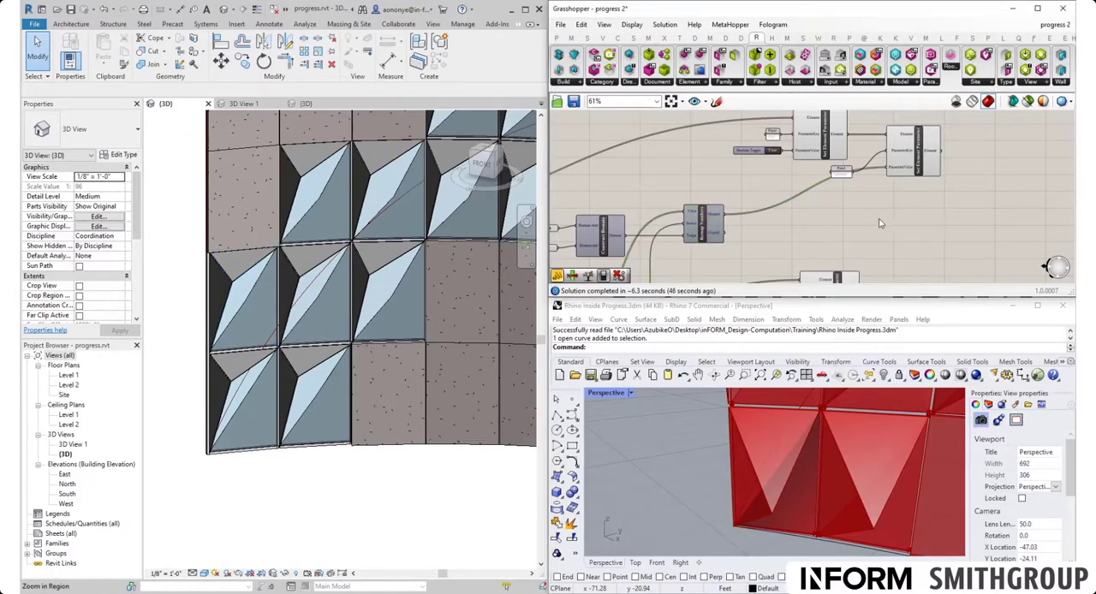
left_click(233, 287)
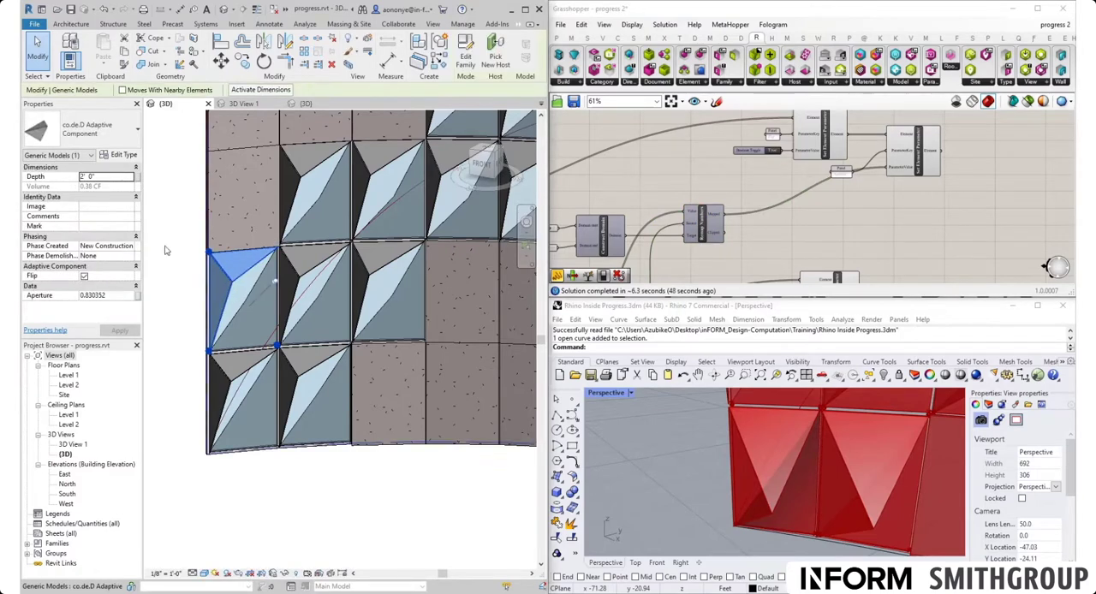
left_click(928, 218)
right_click_drag(928, 219, 881, 237)
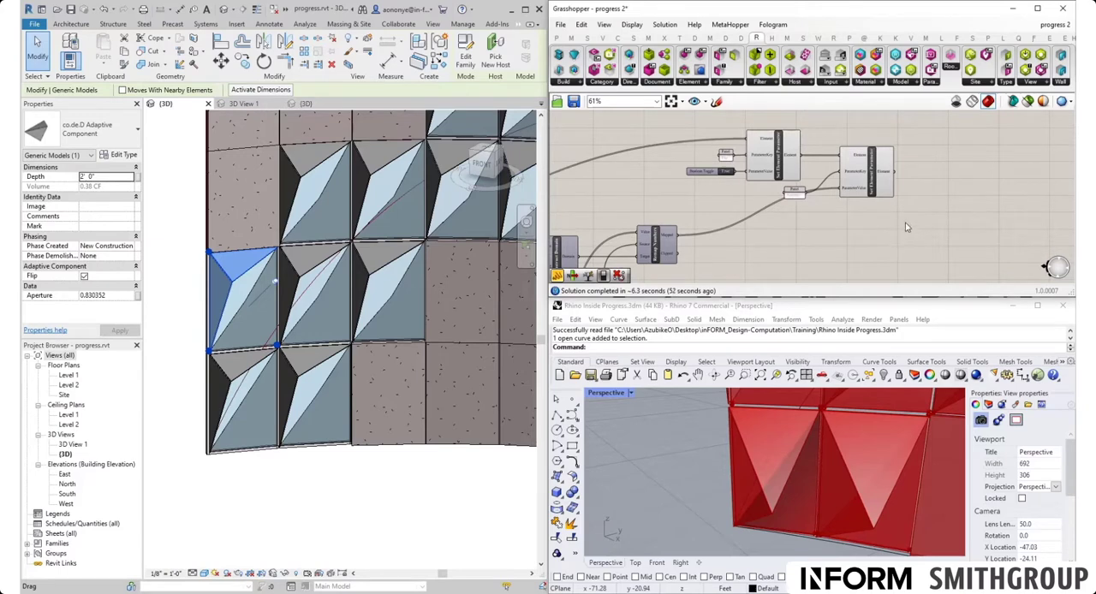
scroll(932, 214, "up", 2)
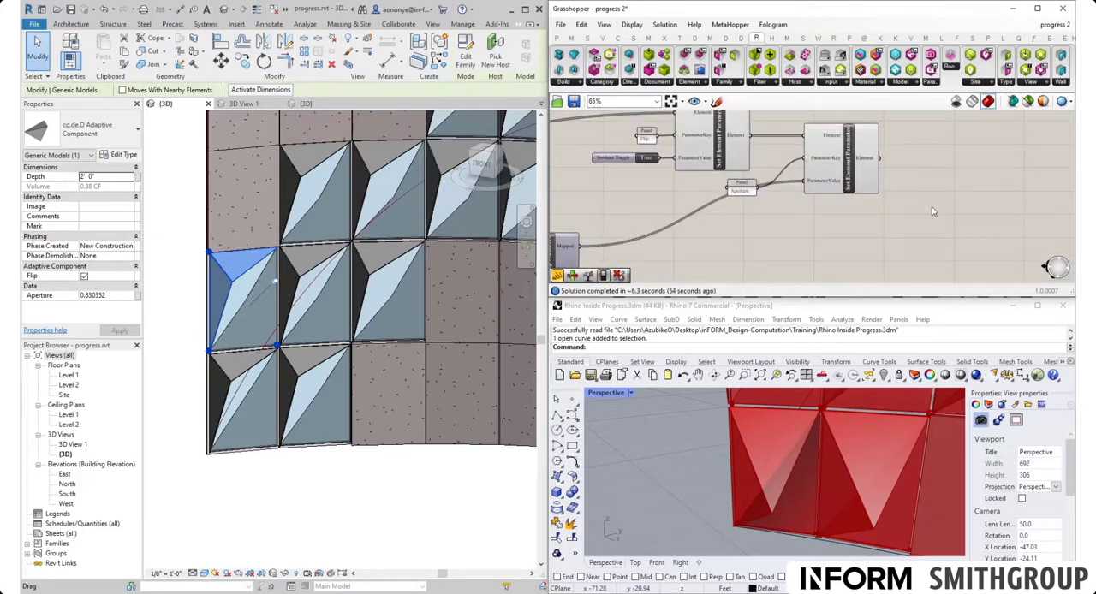
- Select all instances of the adaptive panel in the entire project and set their Depth to 1' 0"
left_click(226, 274)
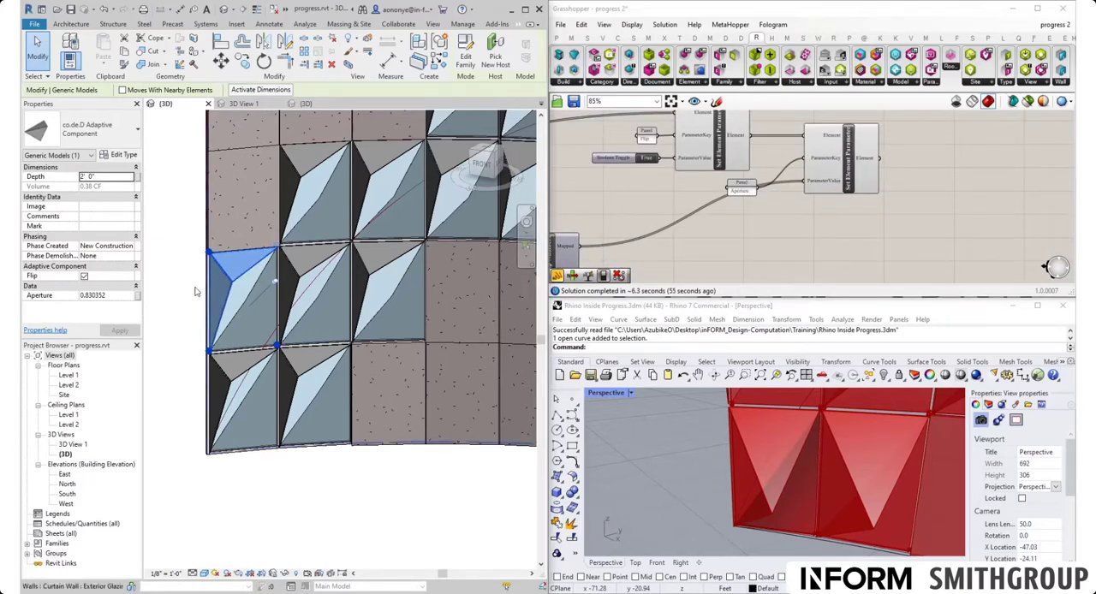
right_click(227, 276)
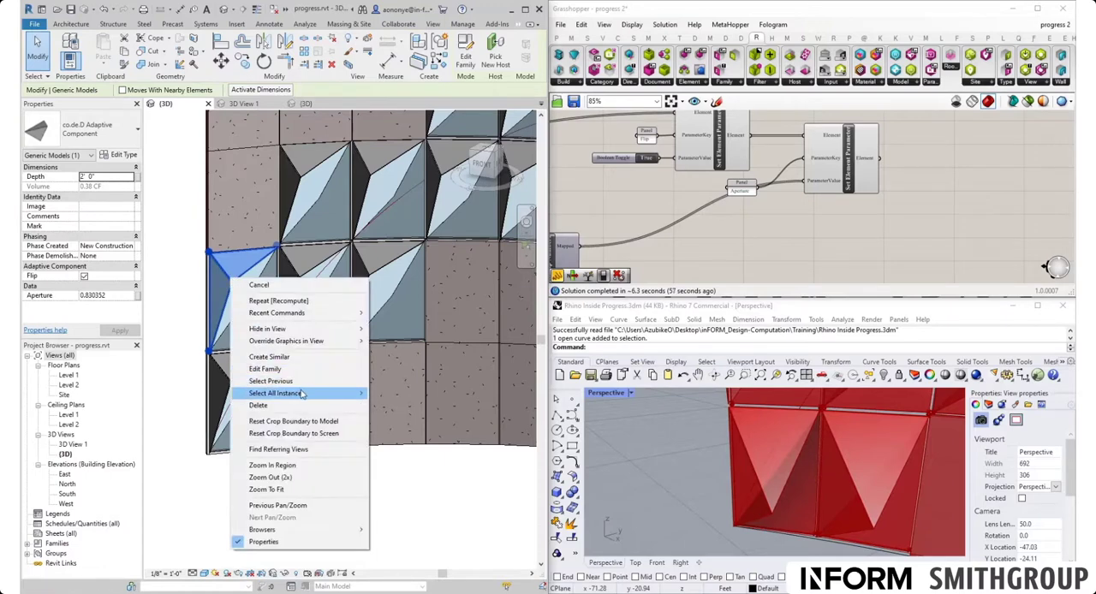
mouse_move(343, 398)
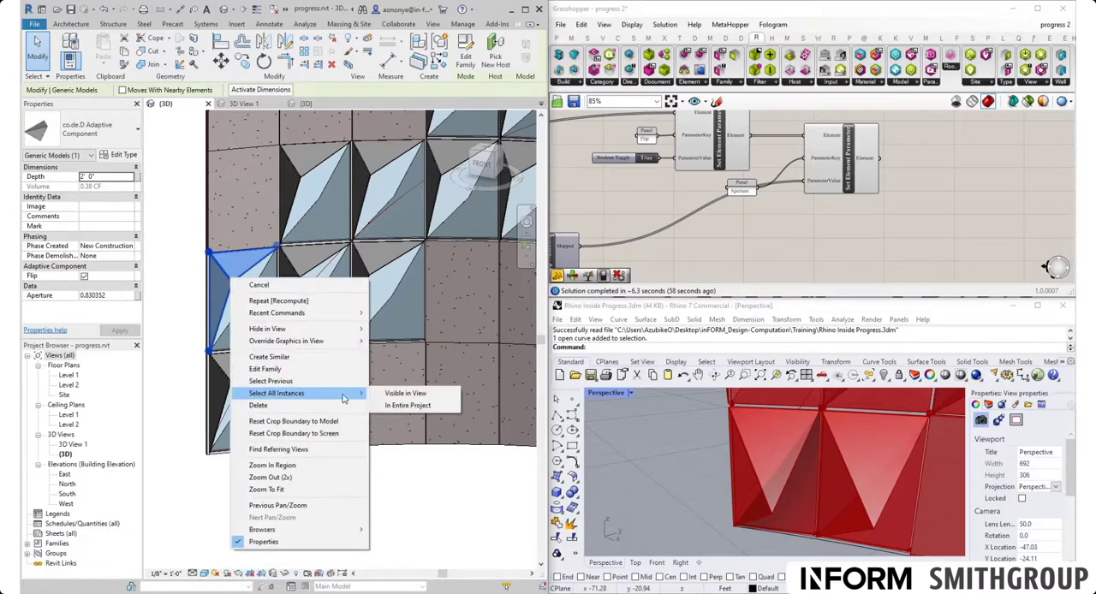
left_click(411, 405)
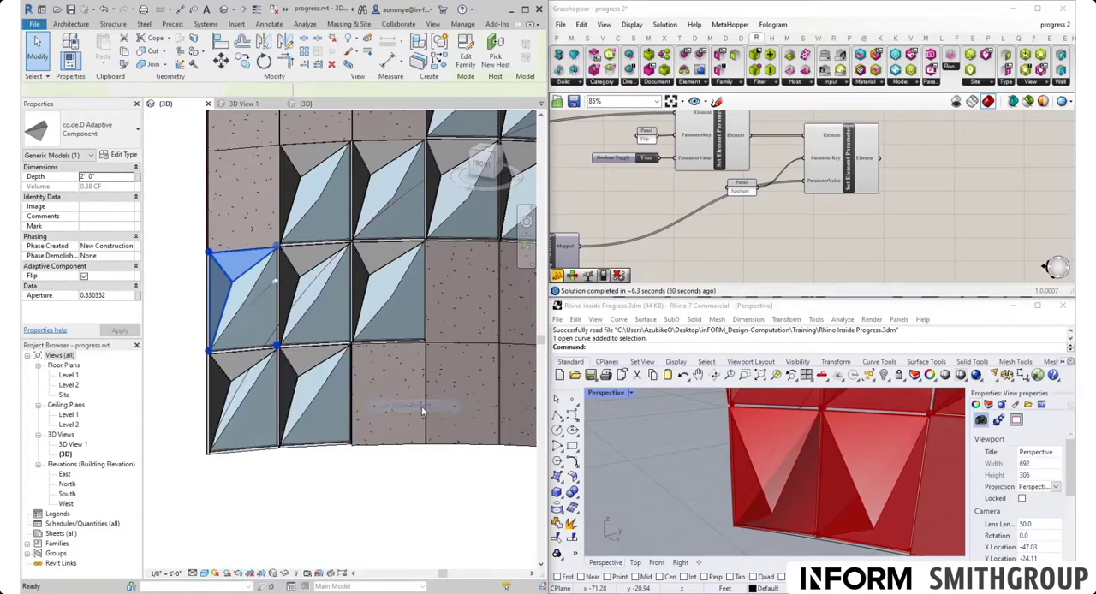
left_click(110, 177)
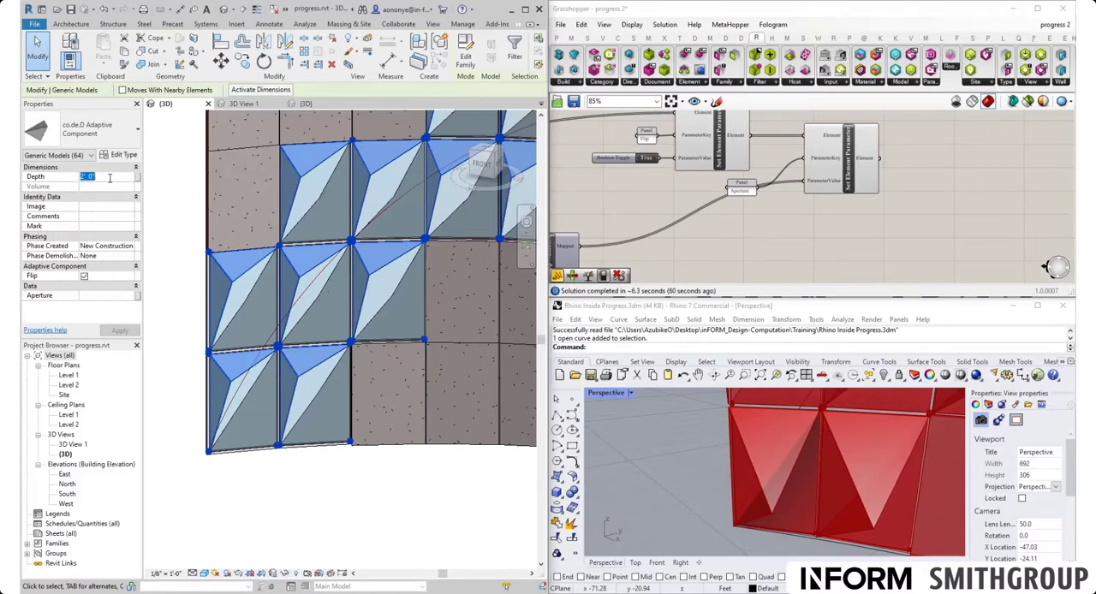
type("1")
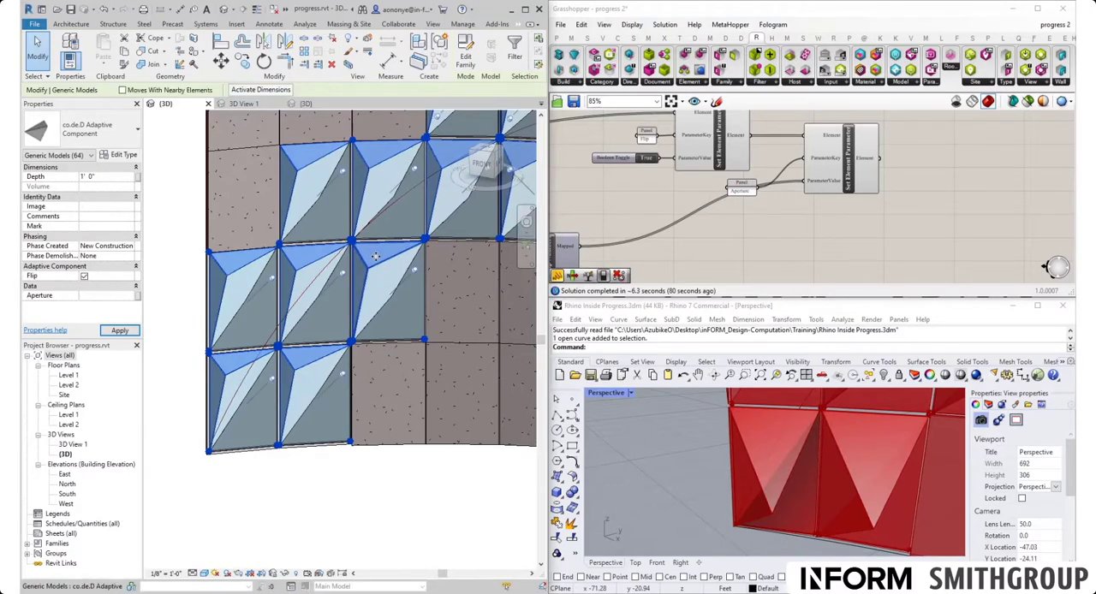
left_click(313, 479)
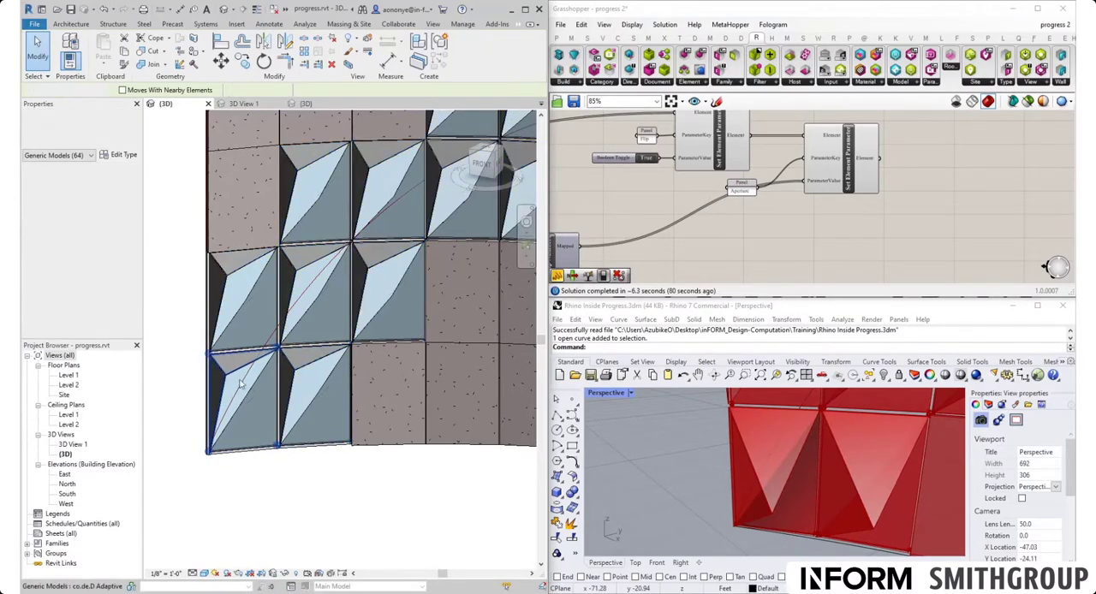
- Examine the shallower panels along the whole facade in the {3D} view and in 3D View 1
scroll(244, 337, "down", 3)
scroll(243, 337, "down", 3)
middle_click_drag(444, 450, 350, 418)
double_click(74, 445)
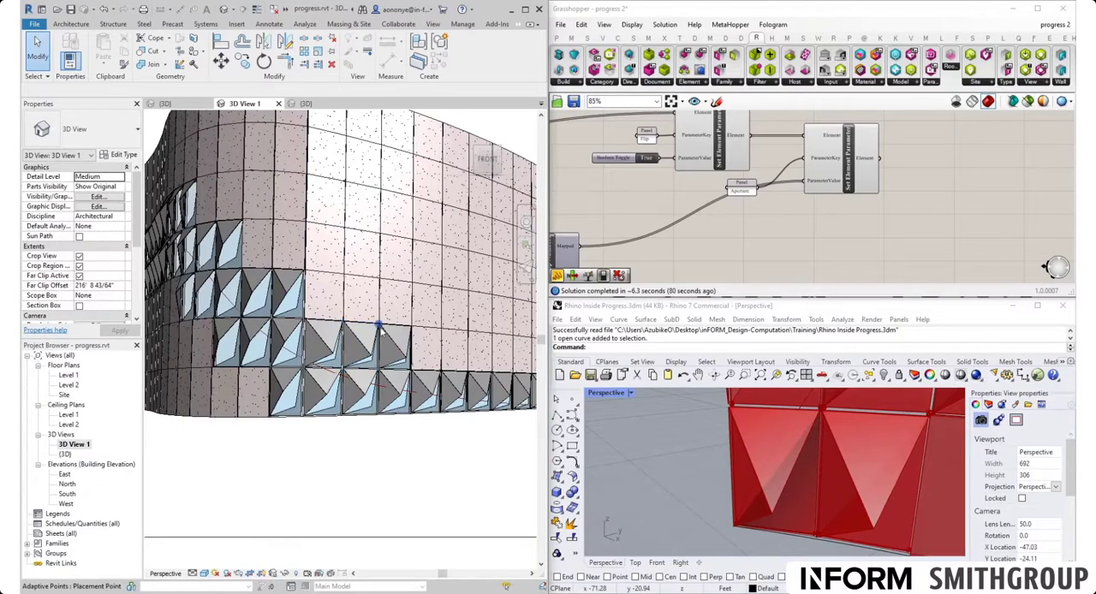
scroll(279, 285, "down", 2)
scroll(227, 267, "up", 5)
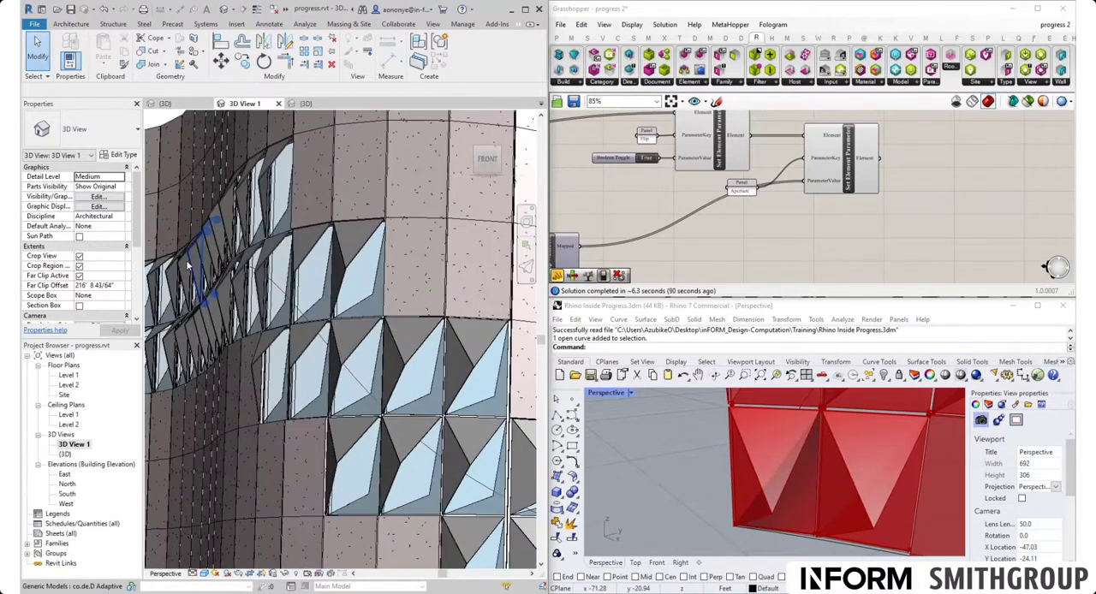
scroll(323, 281, "down", 5)
middle_click_drag(380, 343, 397, 442, "shift")
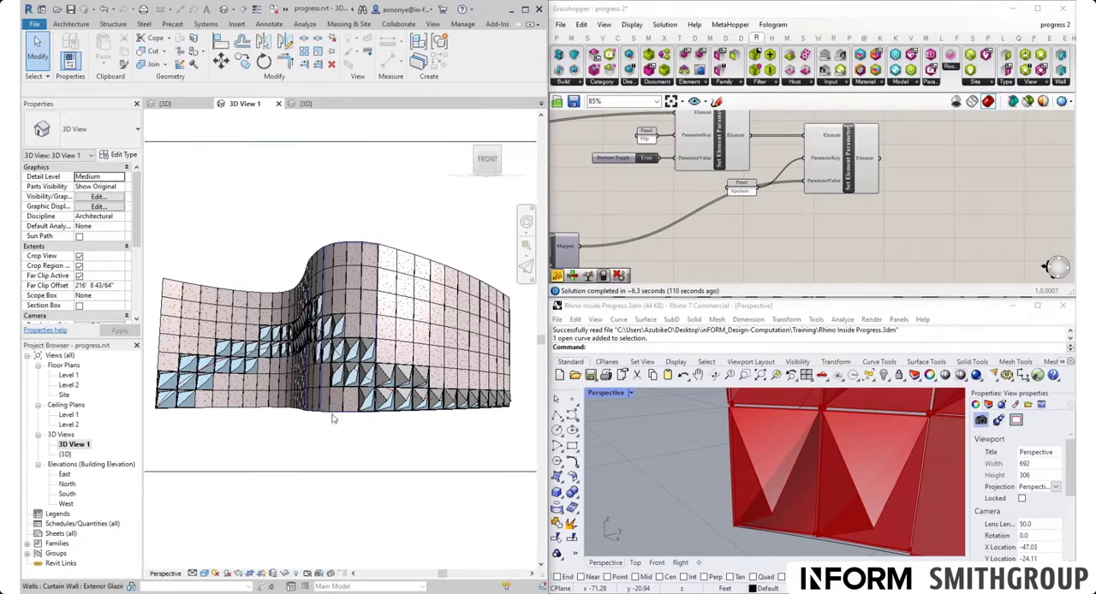
- Locate the graph mapper between the Range and Remap Numbers components that shapes the facade curve in Grasshopper
scroll(877, 227, "down", 8)
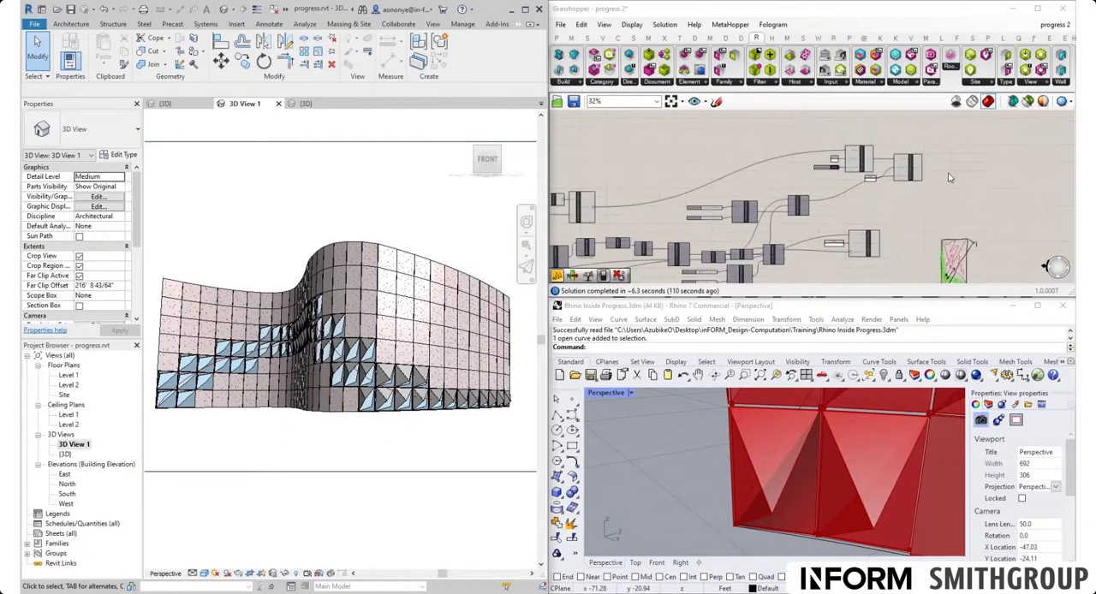
right_click(725, 233)
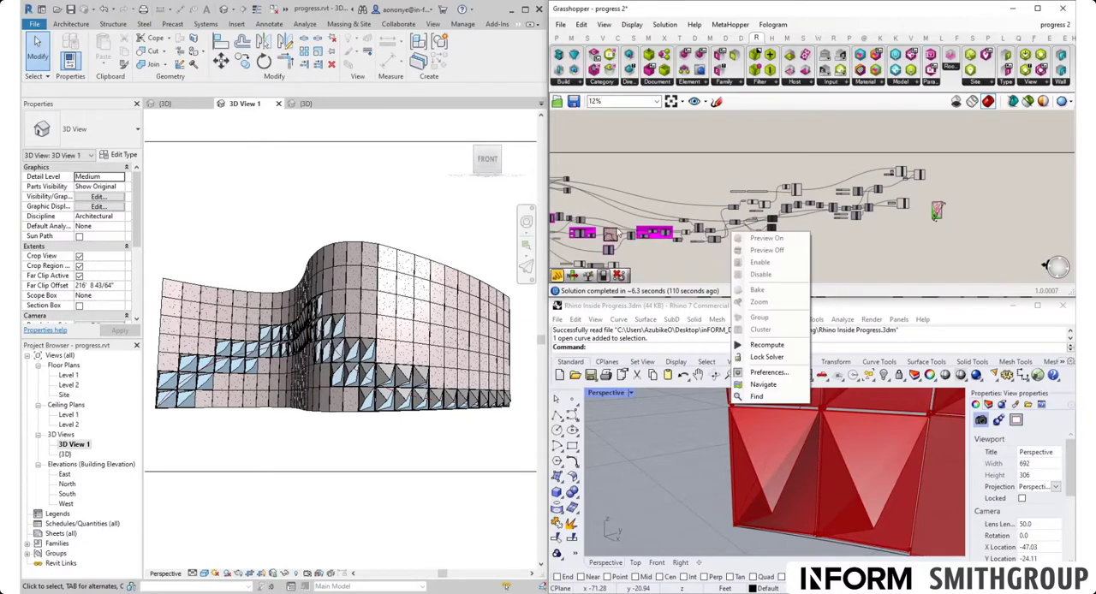
left_click(610, 217)
scroll(607, 233, "up", 8)
right_click_drag(623, 242, 716, 204)
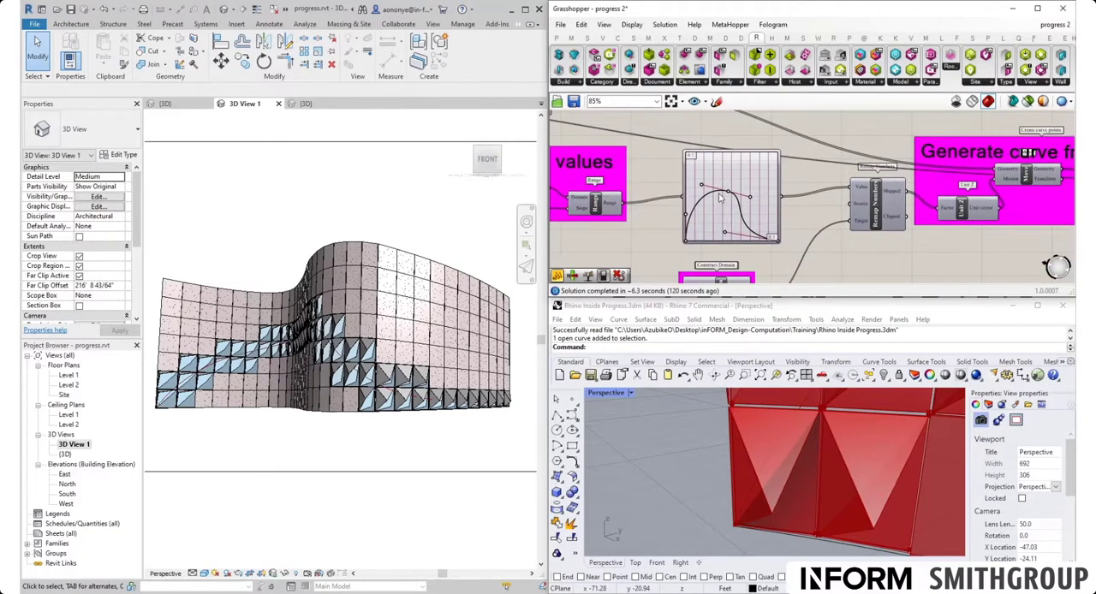
scroll(741, 200, "up", 4)
scroll(742, 199, "down", 3)
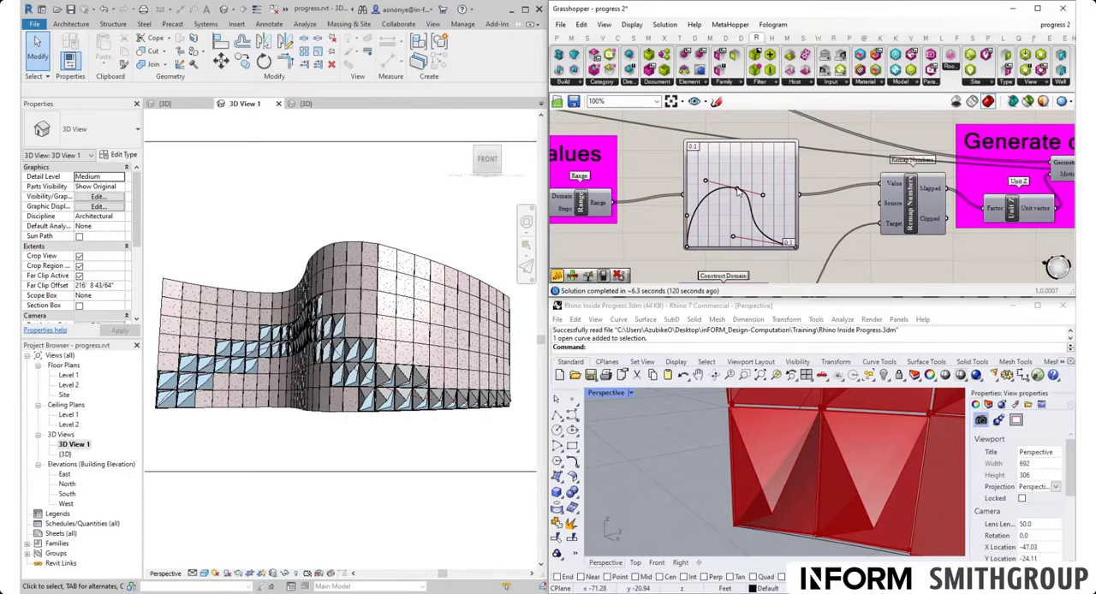